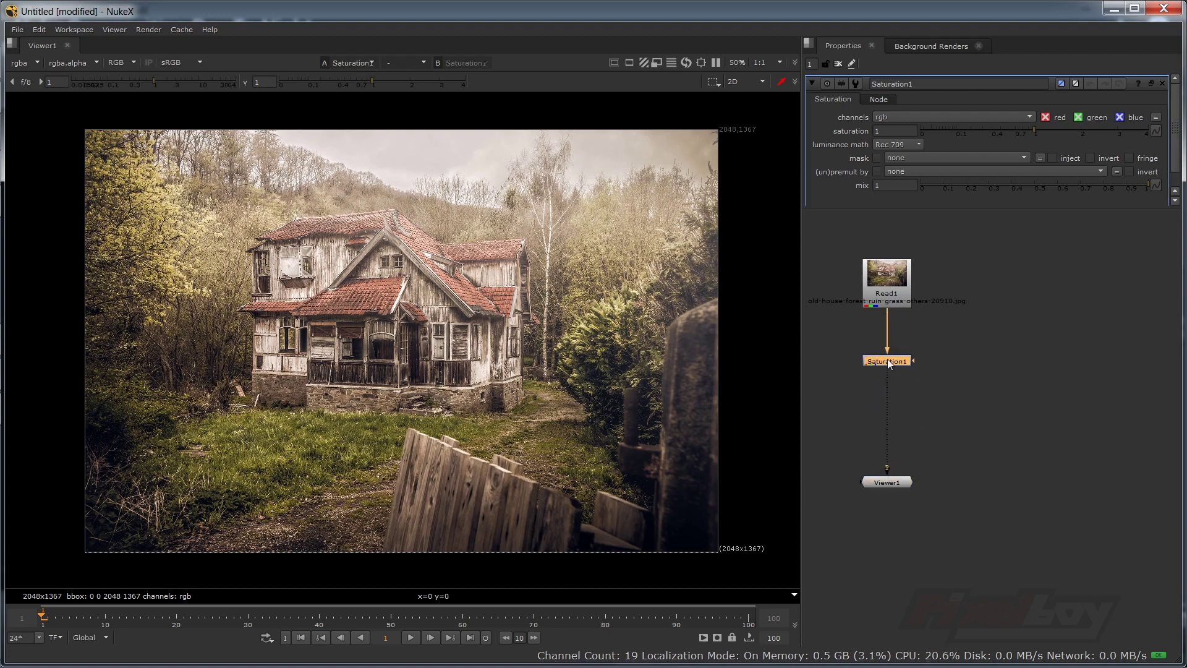
- Lower the Saturation node's saturation to 0.205 and position the node closer beneath the Read node
left_click_drag(1035, 130, 989, 133)
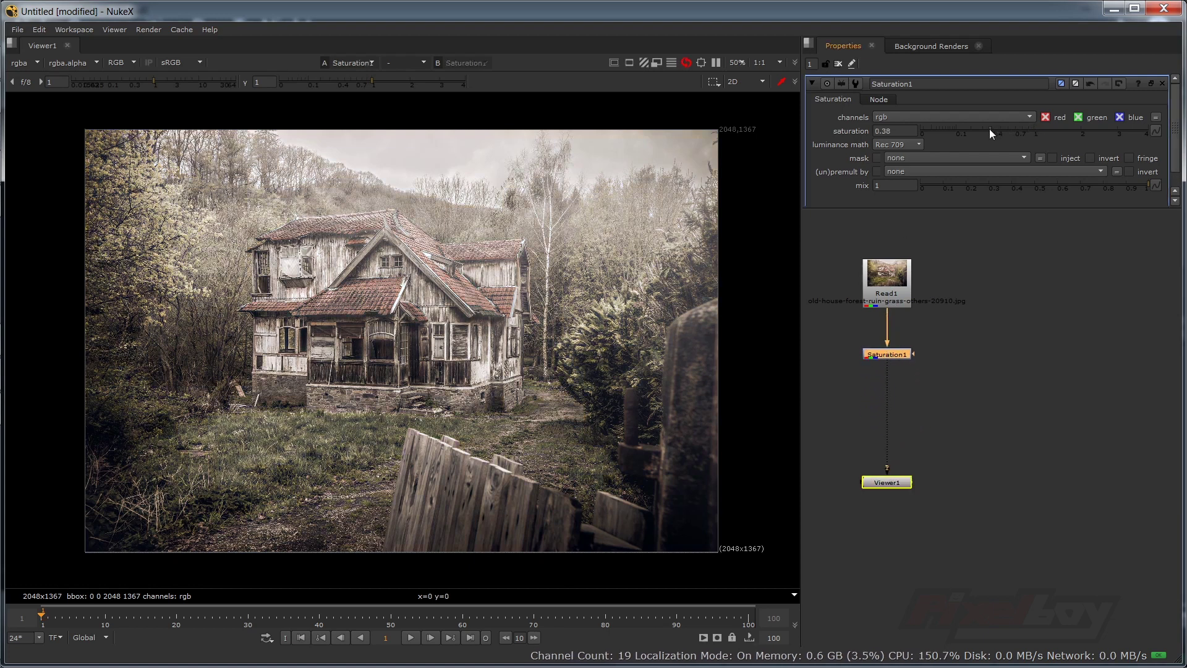
left_click_drag(892, 356, 892, 337)
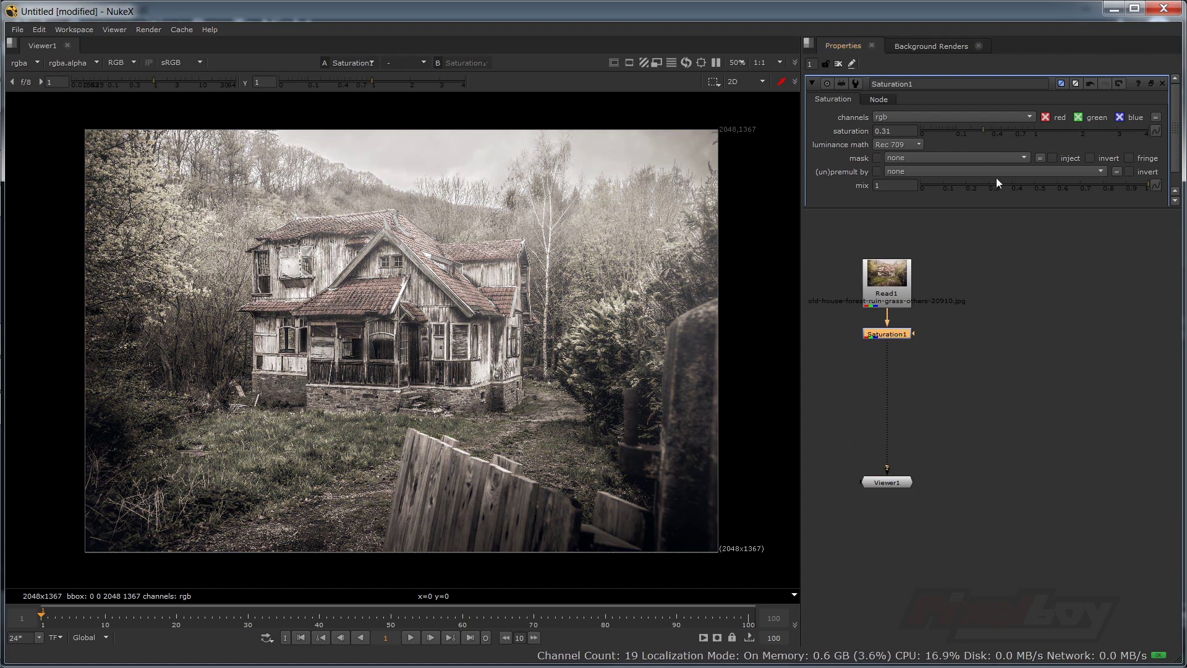
left_click_drag(980, 128, 972, 129)
- Add a Grade node after the Saturation node and set its gain to 0.6 for red and 1.58 for blue
key("Tab")
type("g")
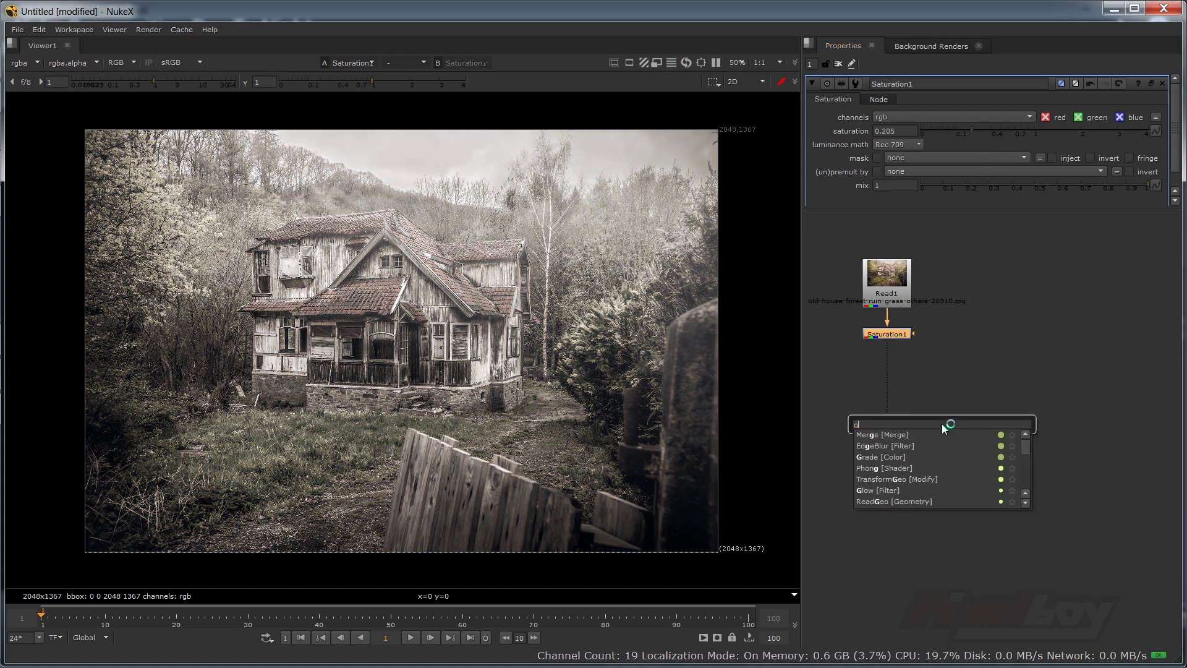
type("rade [Color")
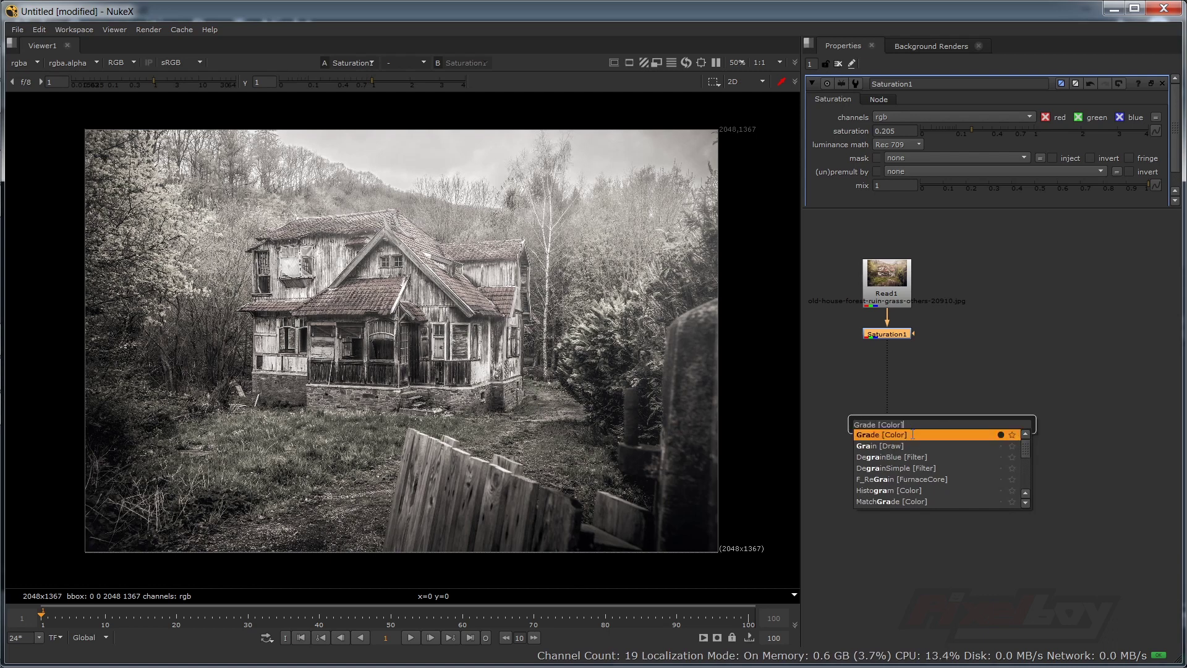
key("Return")
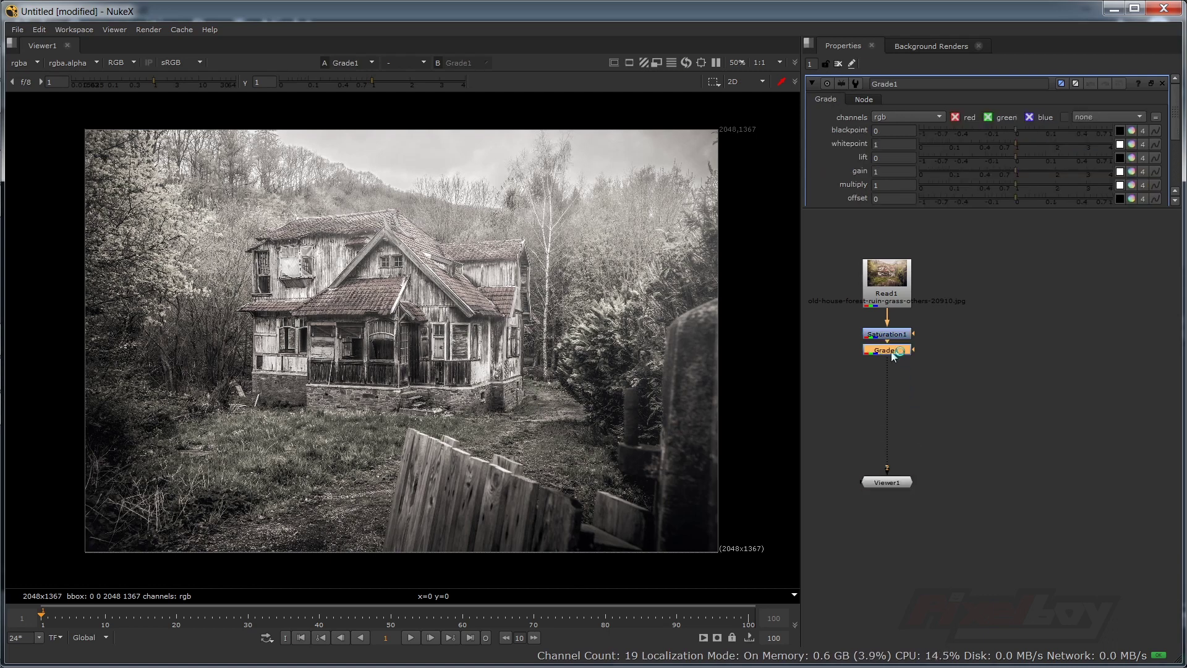
left_click(1132, 172)
scroll(1003, 186, "down", 2)
left_click_drag(1017, 138, 994, 109)
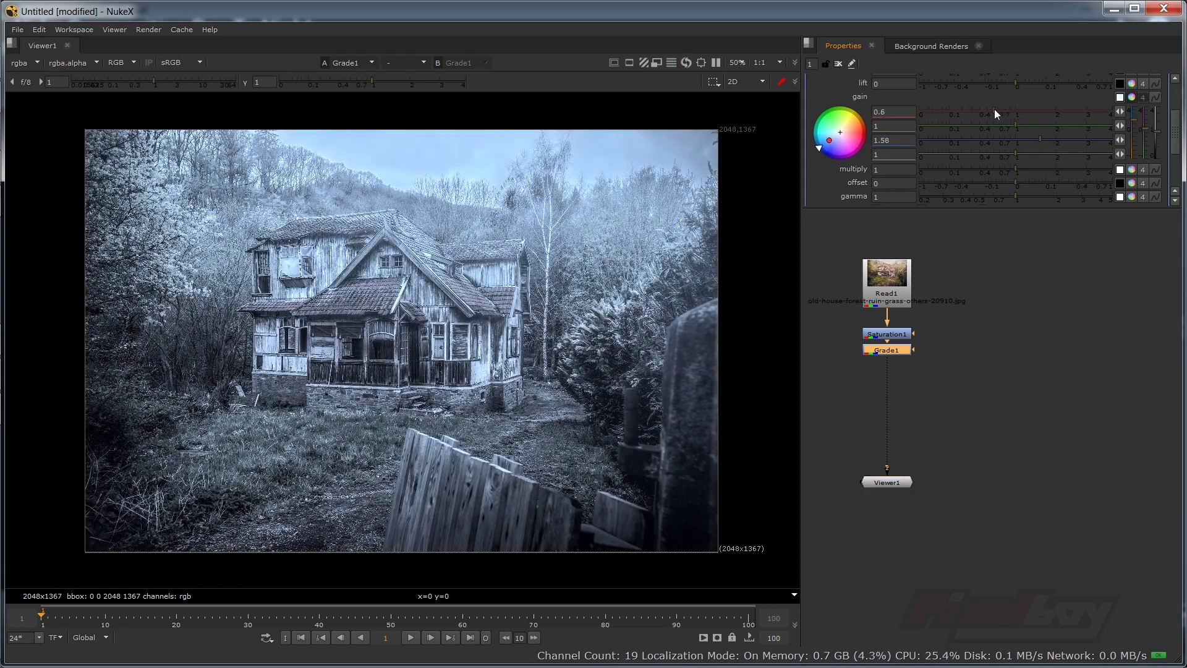
- Add a ColorCorrect node, connect it between the Grade node and the Viewer, and line it up beneath the Grade node
left_click(887, 481)
key("Tab")
type("color")
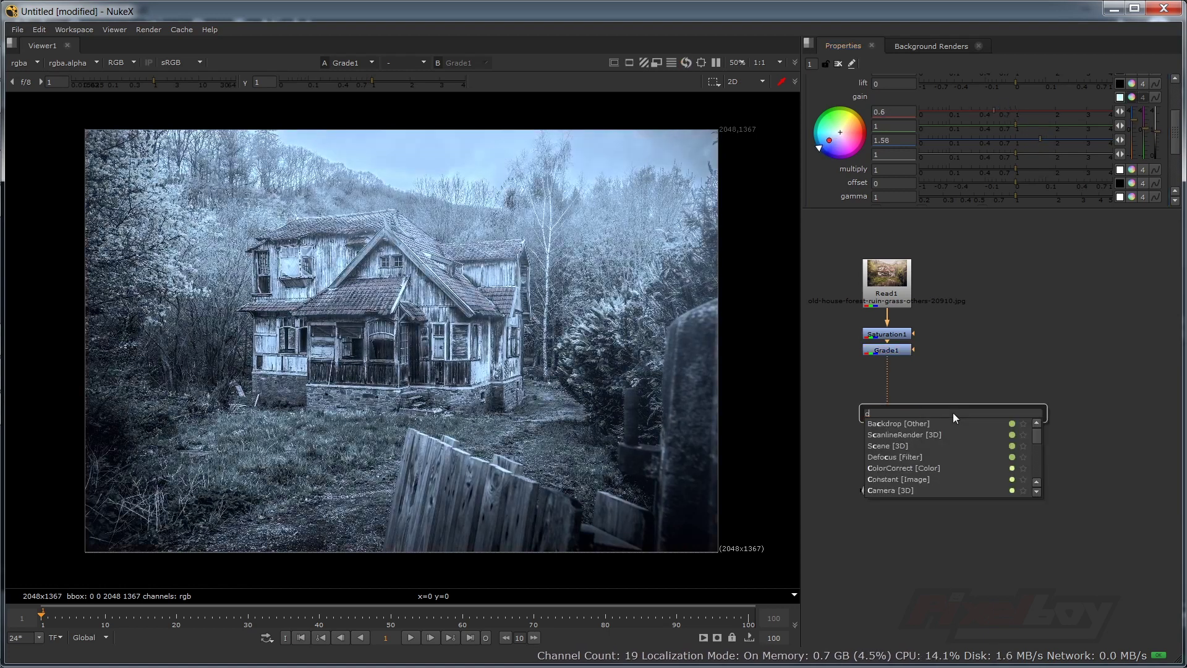
left_click(943, 424)
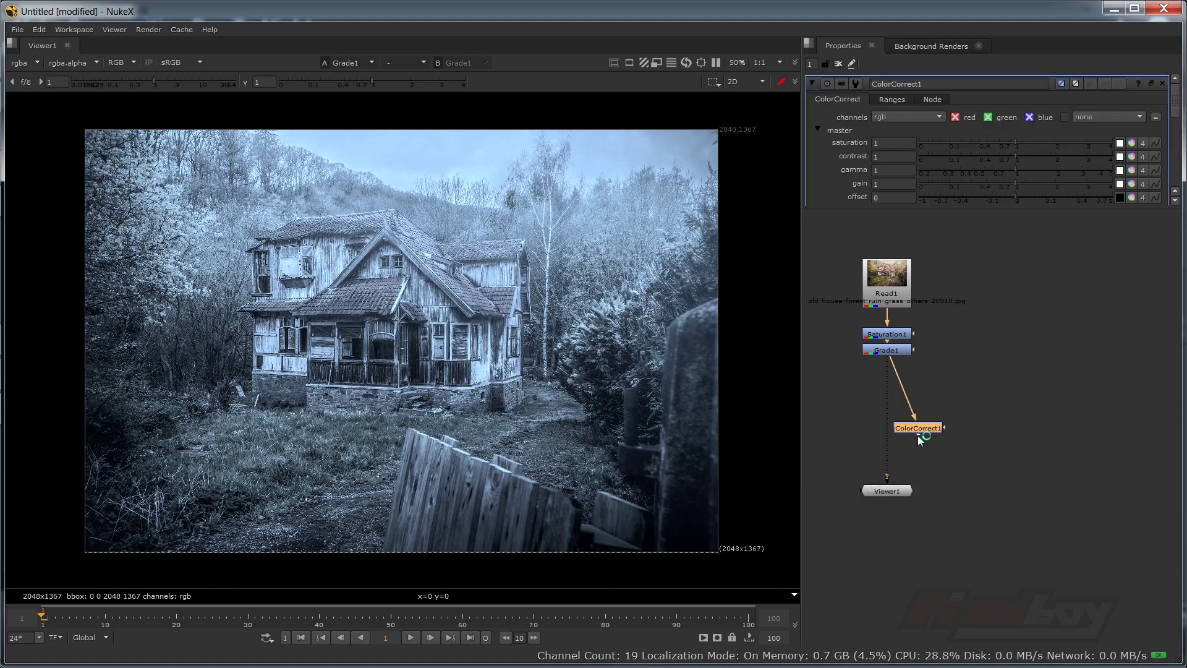
left_click_drag(917, 428, 900, 496)
left_click(906, 388)
key("1")
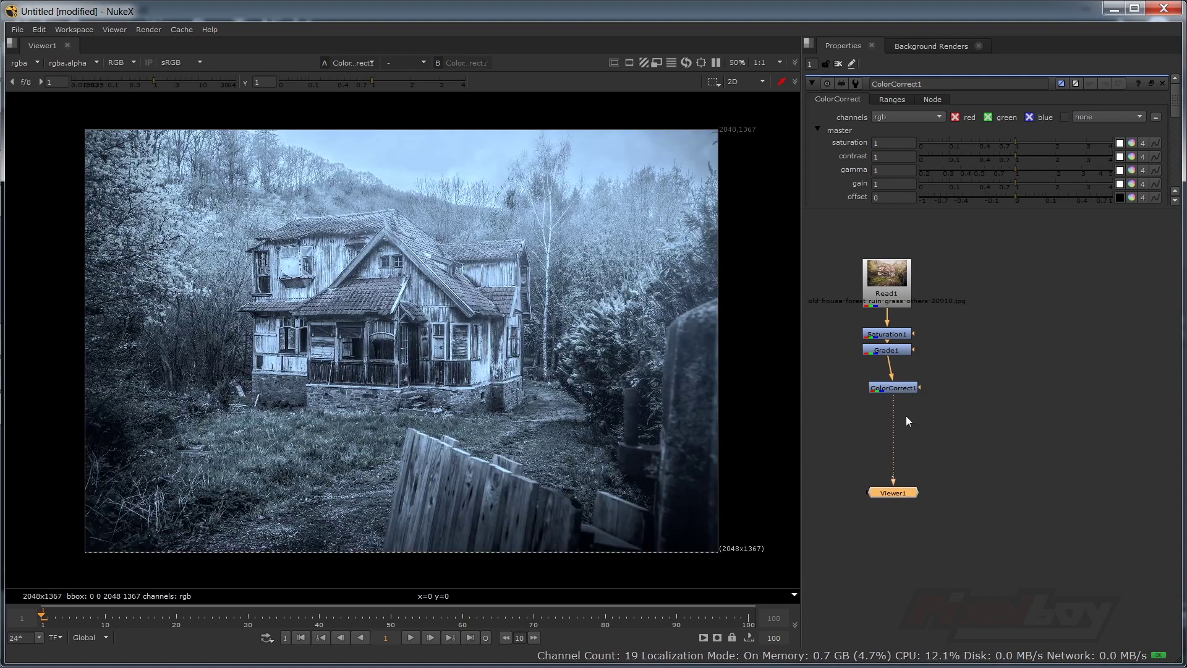
left_click_drag(900, 387, 896, 379)
left_click_drag(890, 497, 891, 504)
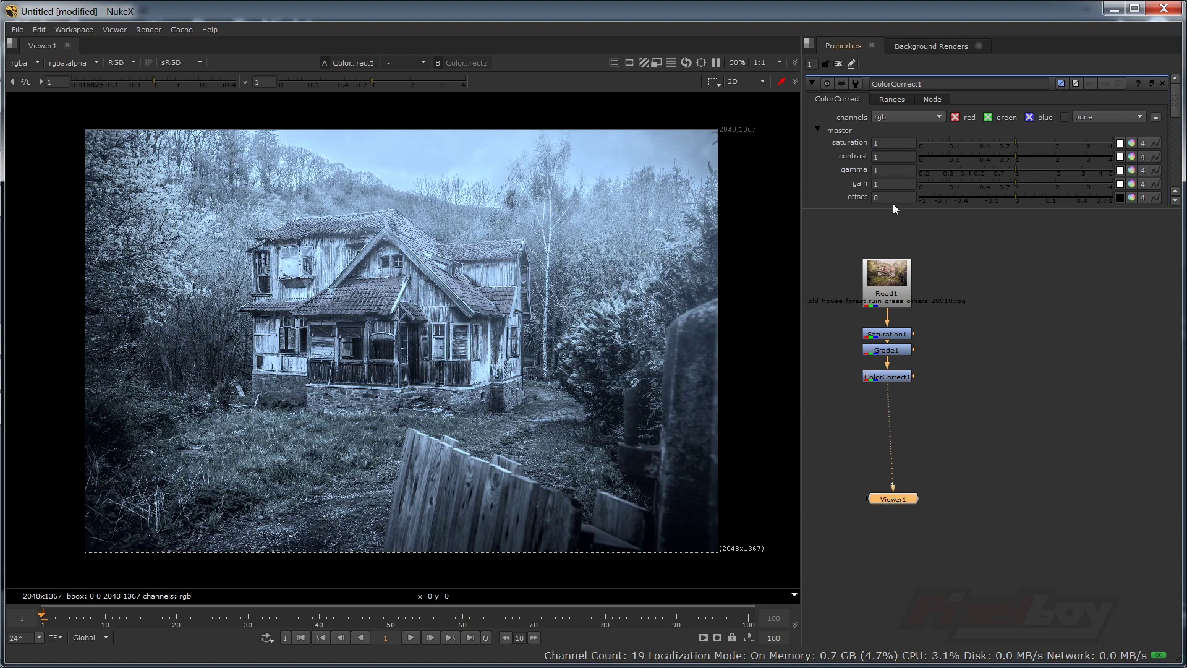
- Enlarge the properties area and set ColorCorrect1's master gamma to 0.59, gain to 0.72 and offset to 0.003
left_click_drag(1012, 209, 1012, 272)
left_click_drag(1014, 171, 1021, 196)
left_click(1020, 195)
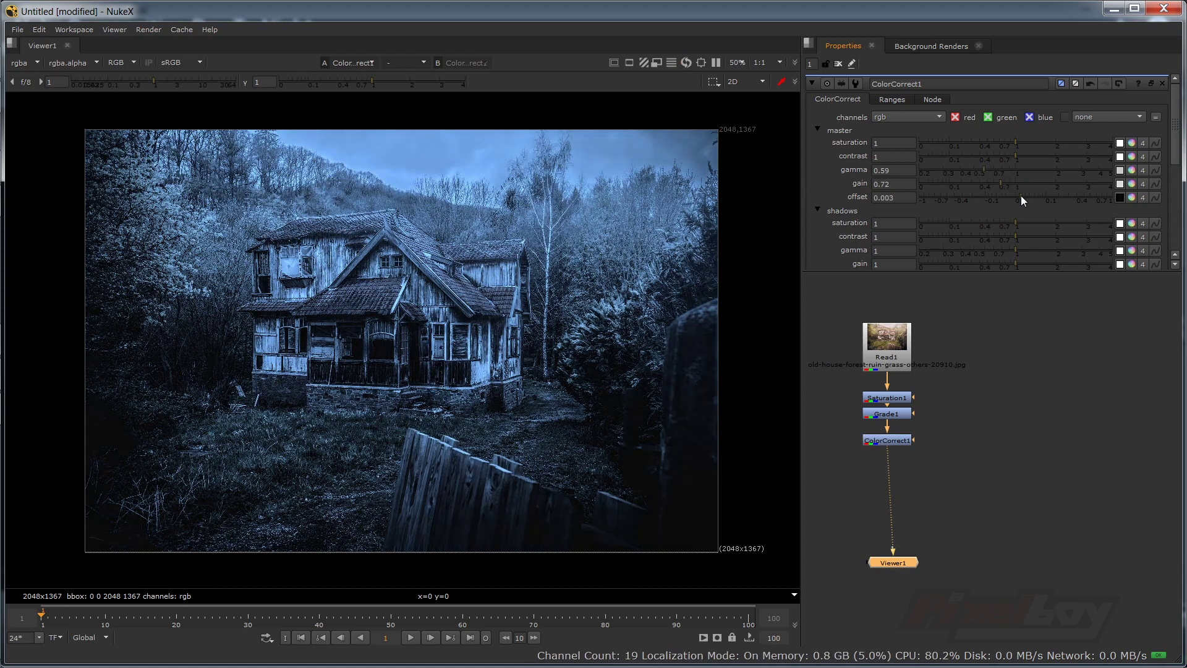
- Try a master saturation of 1.16 and contrast of 0.96, and reset both to 1
mouse_move(1015, 143)
left_mouse_down()
mouse_move(1032, 157)
mouse_move(1014, 159)
left_mouse_up()
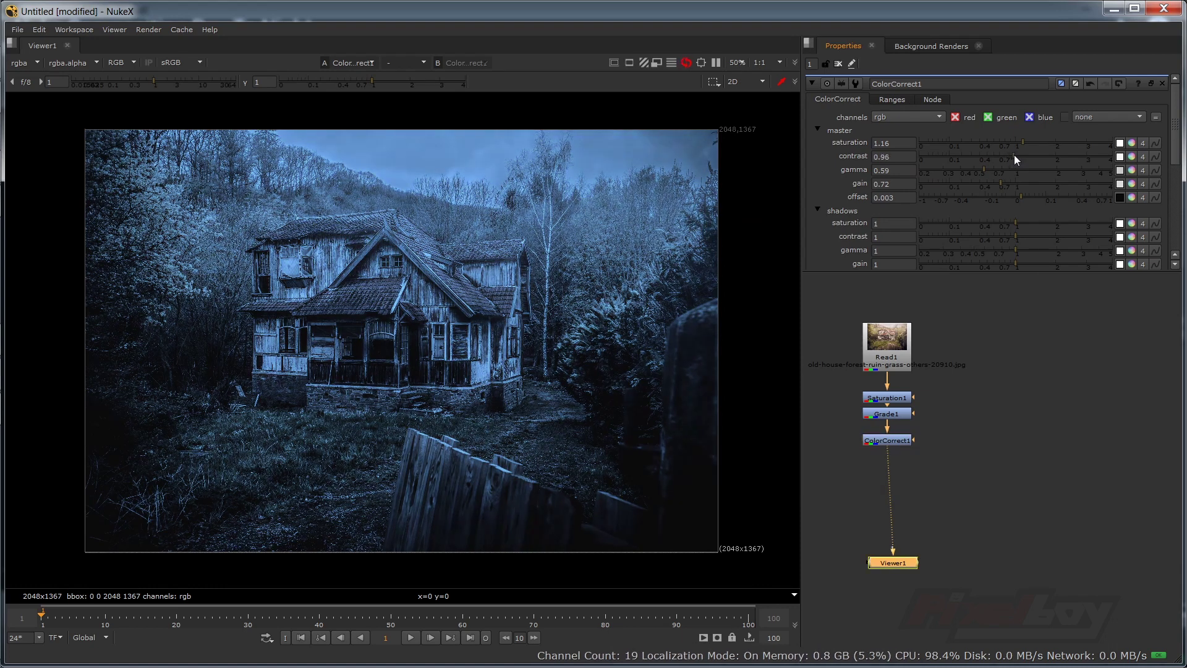
left_click(1014, 157)
left_click(1014, 141)
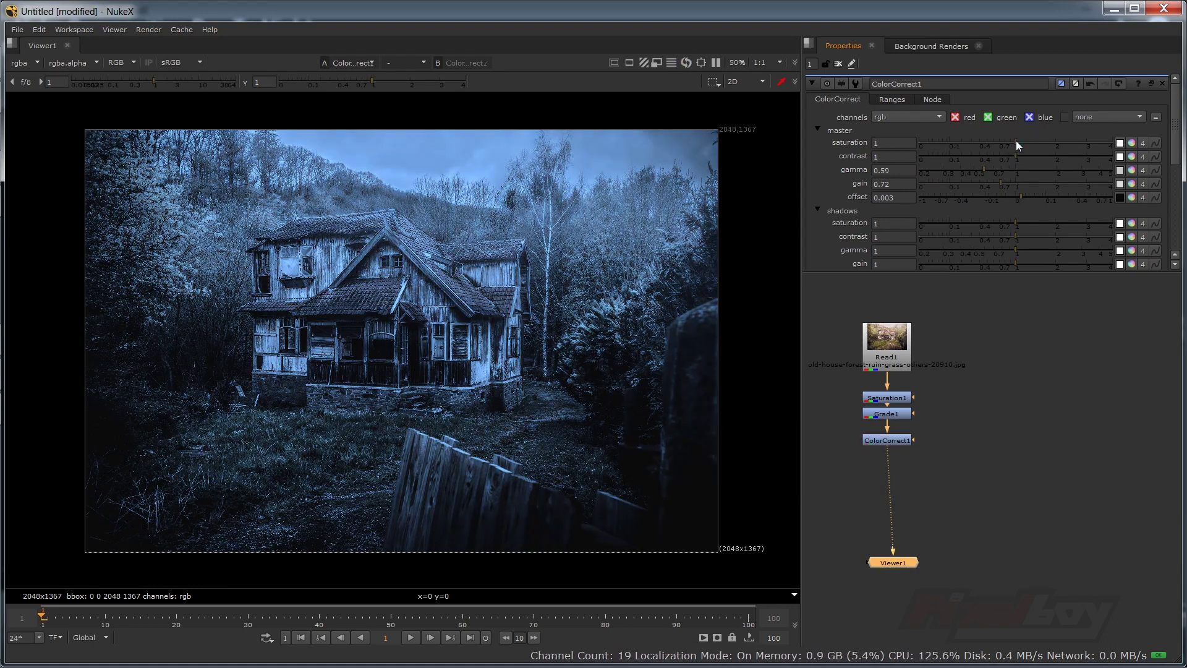
- Set ColorCorrect1's shadows to saturation 1.86, contrast 1.42, gamma 0.63, gain 0.4 and offset -0.018
scroll(1002, 184, "down", 3)
left_click_drag(1015, 153, 1051, 149)
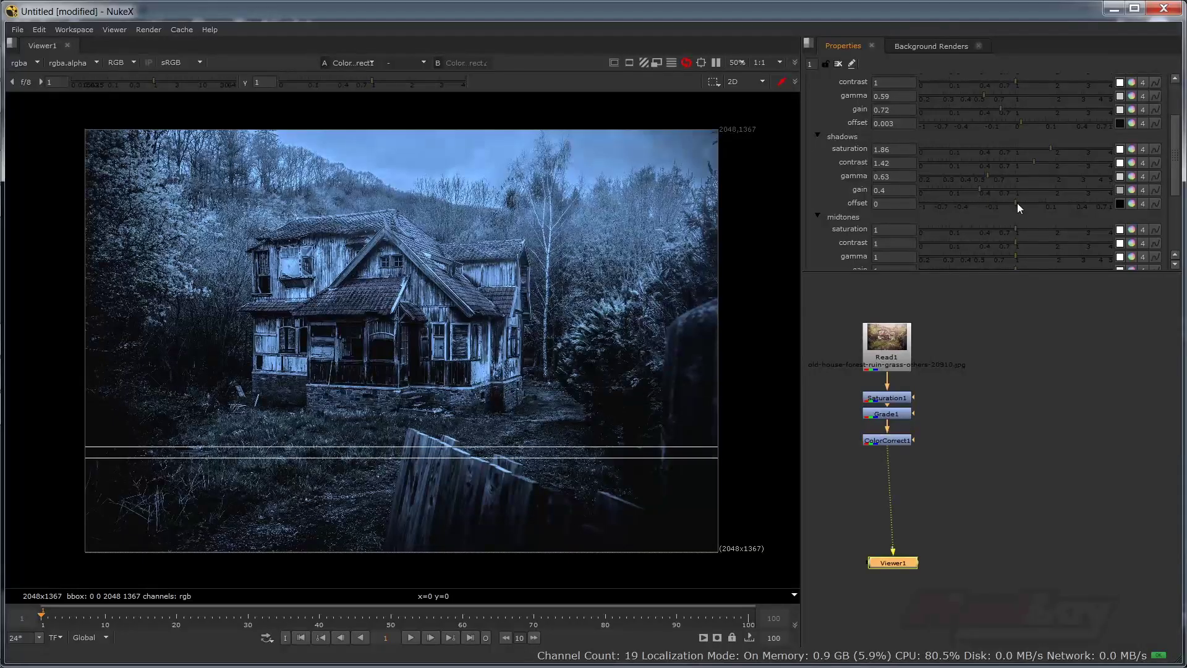
mouse_move(1017, 203)
left_mouse_down()
mouse_move(1062, 201)
mouse_move(984, 207)
mouse_move(1003, 209)
left_mouse_up()
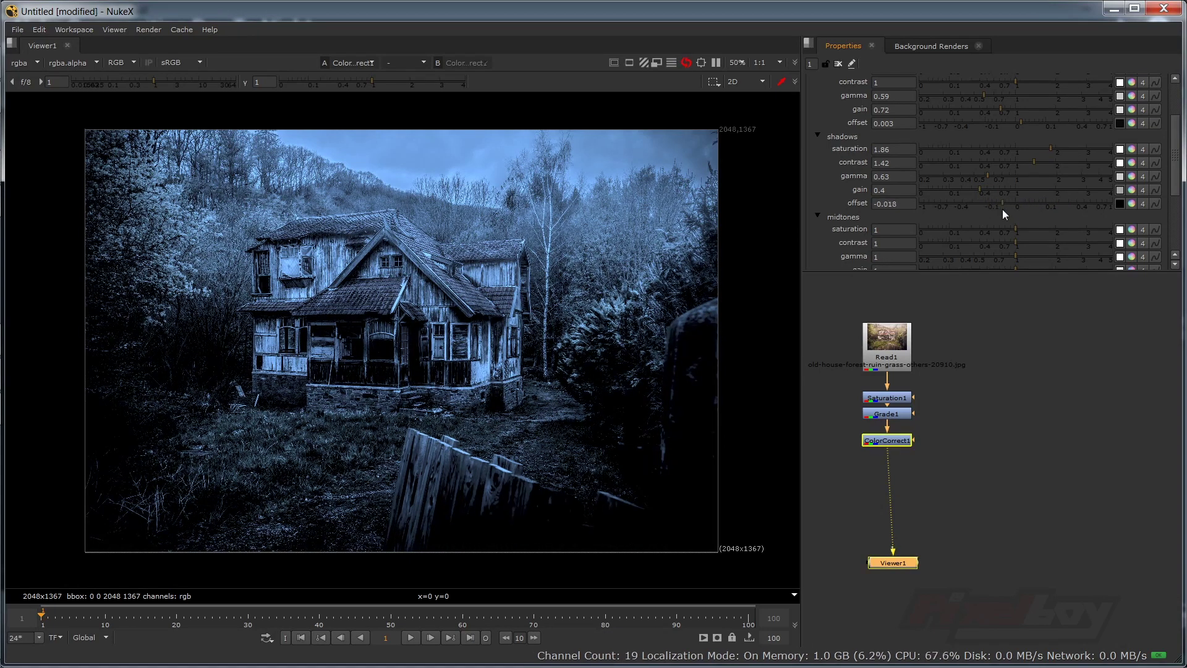
- Set ColorCorrect1's midtones to saturation 1.34, contrast 0.7, gamma 0.7 and gain 0.48
scroll(1011, 230, "down", 1)
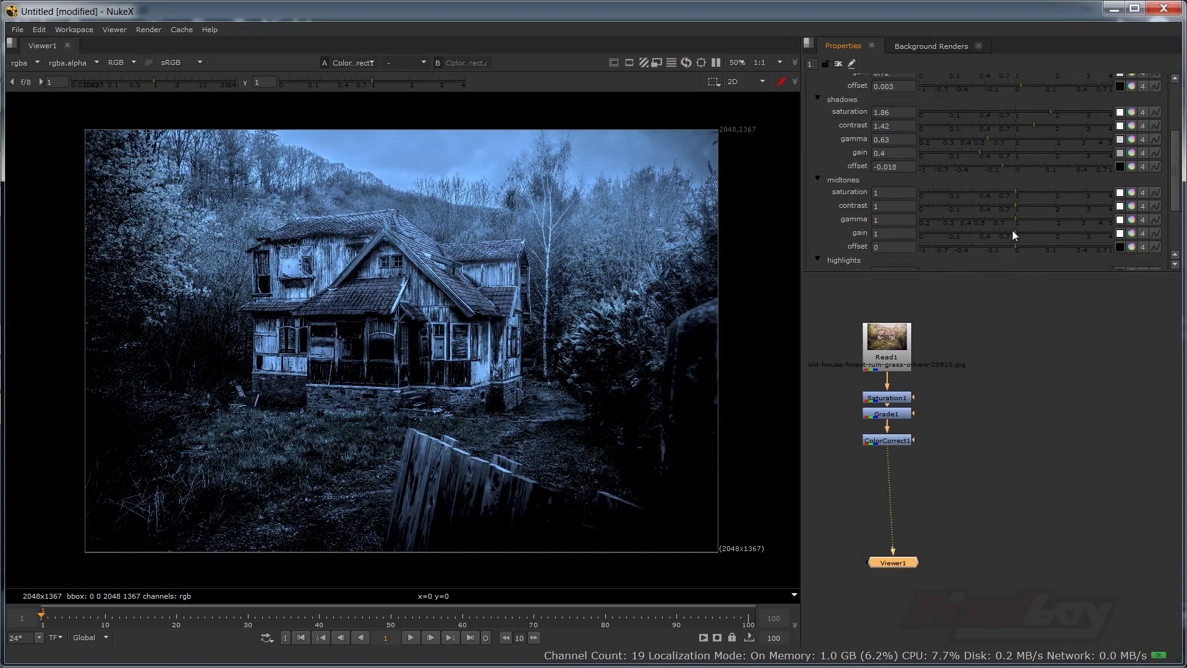
left_click_drag(1011, 193, 1014, 247)
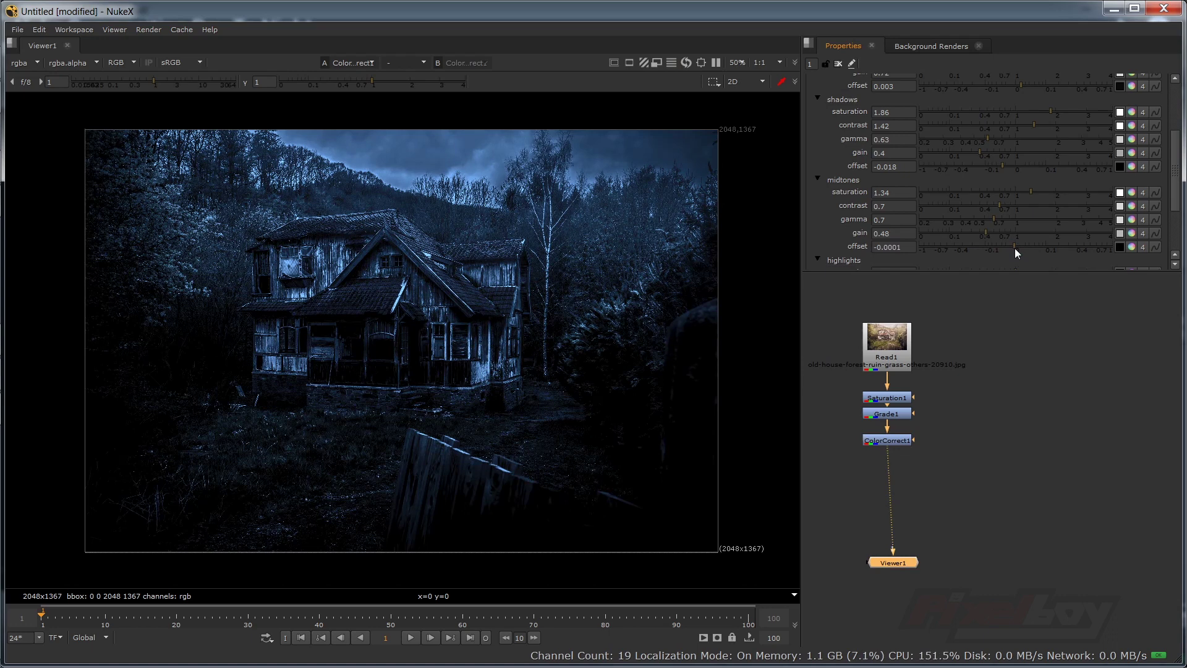
- Set ColorCorrect1's highlights to saturation 2, contrast 0.59, gamma 0.69 and gain 0.56
scroll(1015, 247, "down", 2)
left_click(1026, 199)
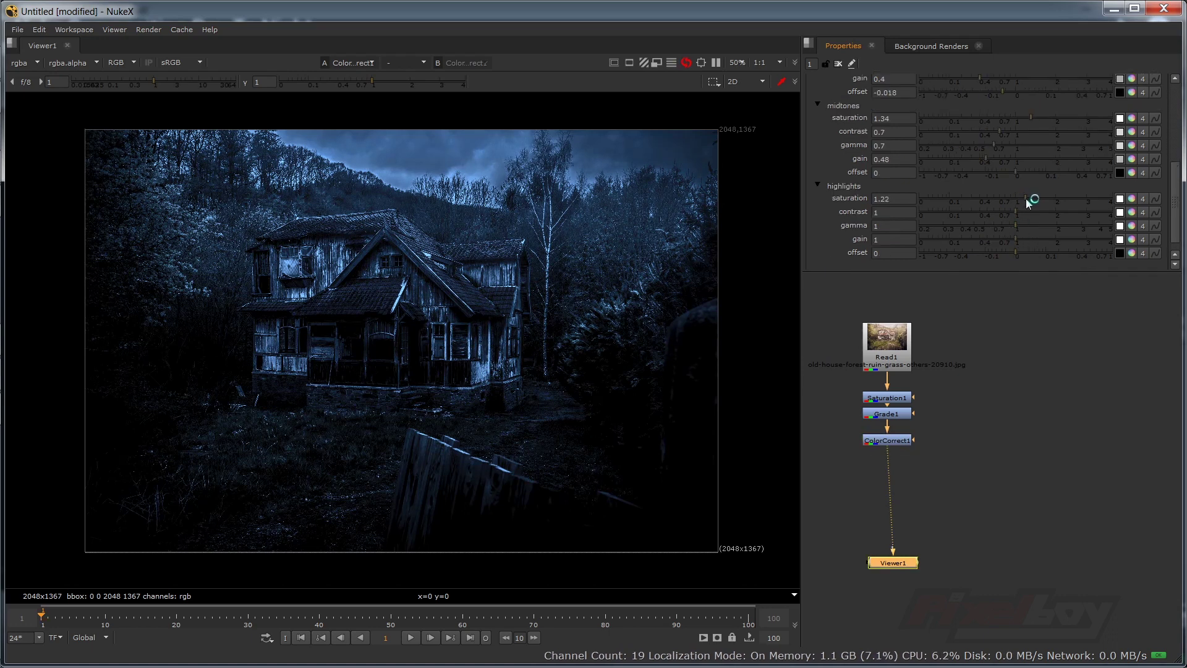
left_click_drag(1027, 199, 991, 239)
left_click(1012, 226)
left_click(998, 240)
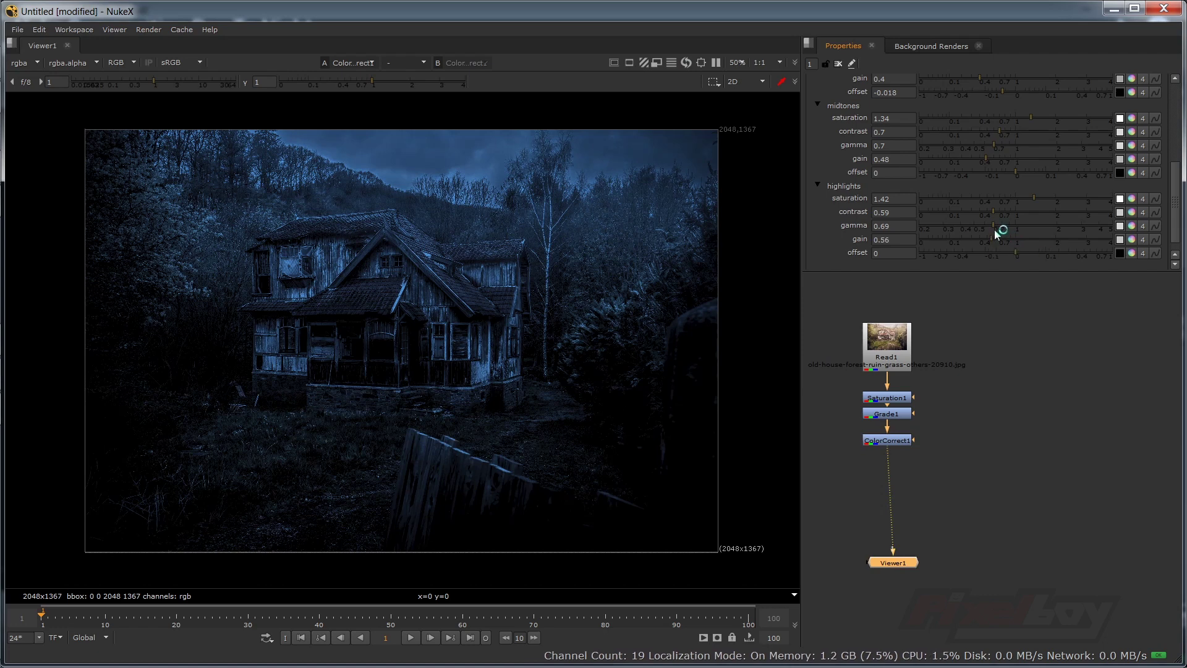
scroll(996, 246, "down", 1)
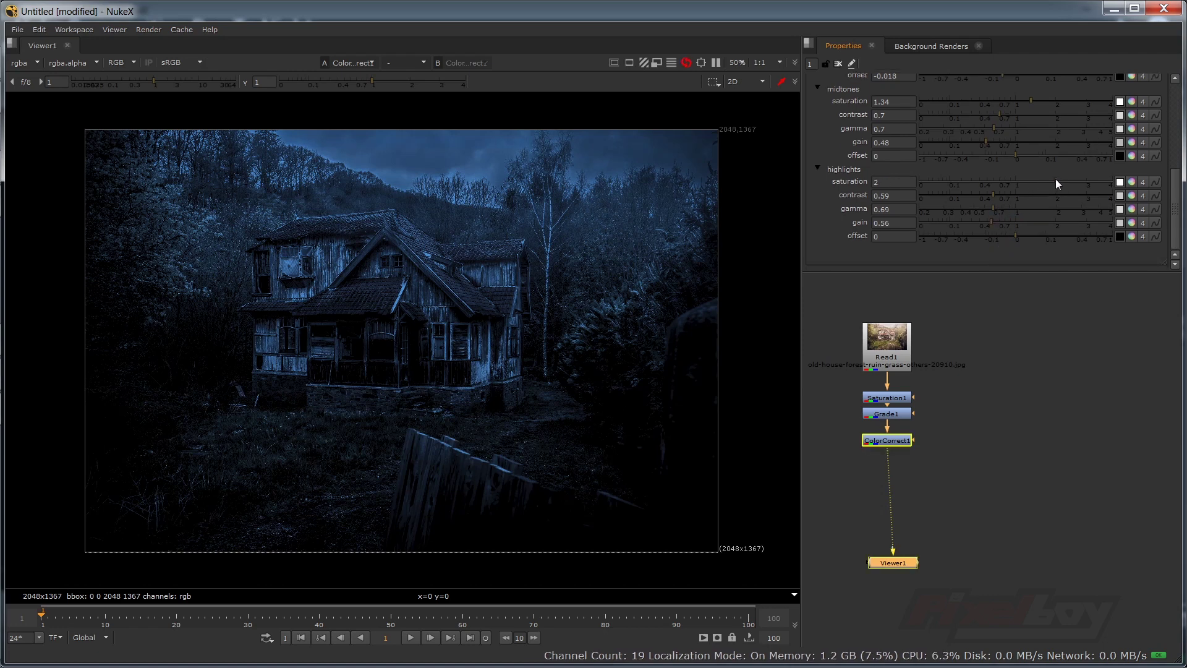
- Adjust ColorCorrect1's master values to saturation 1.42, contrast 0.76, gamma 0.44 and gain 0.52
scroll(1009, 154, "up", 10)
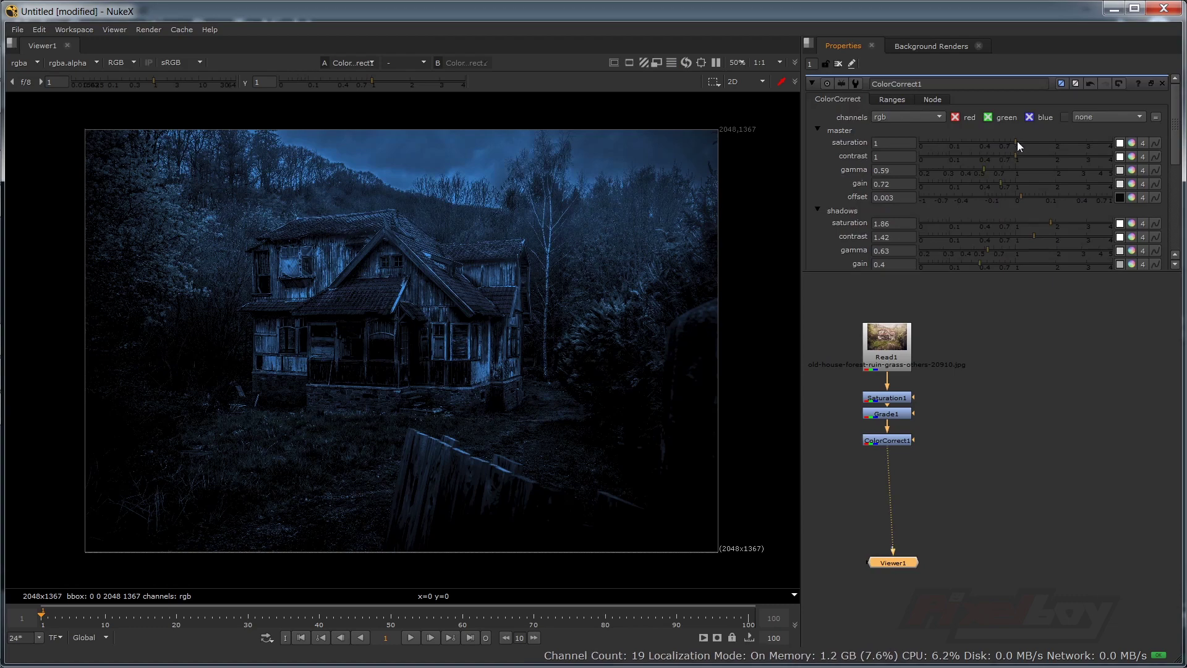
left_click_drag(1017, 141, 988, 182)
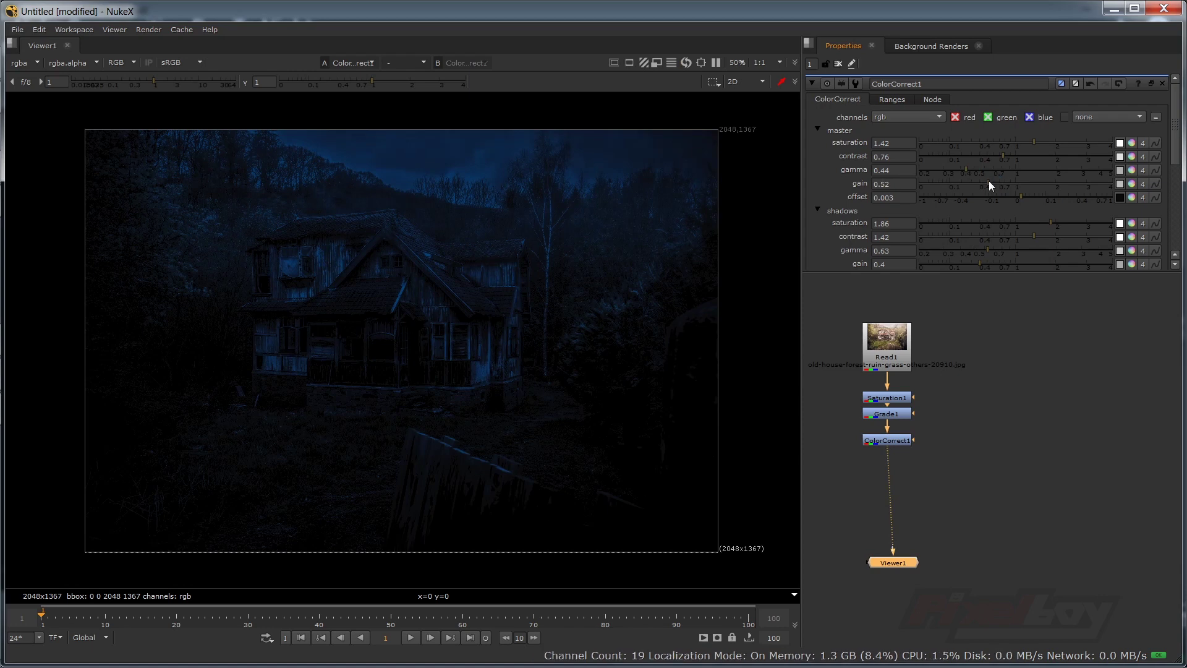
- Insert a second Grade node between ColorCorrect1 and the Viewer and set its multiply to 0.64
key("Tab")
type("grade")
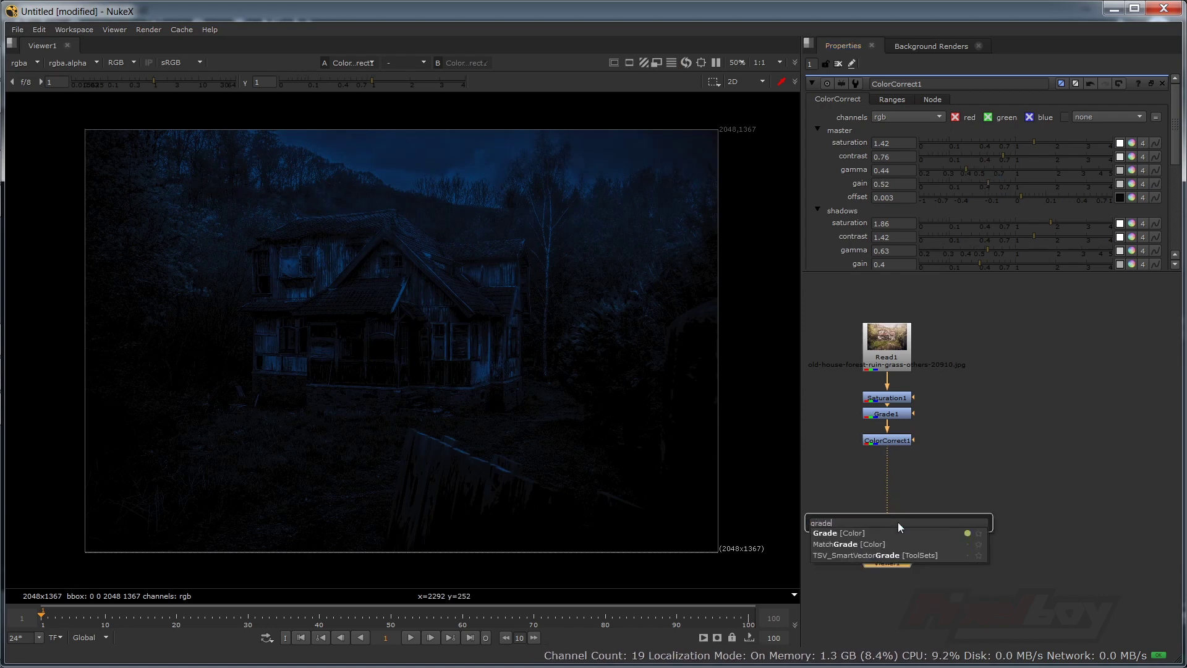
key("Return")
left_click_drag(875, 568, 887, 469)
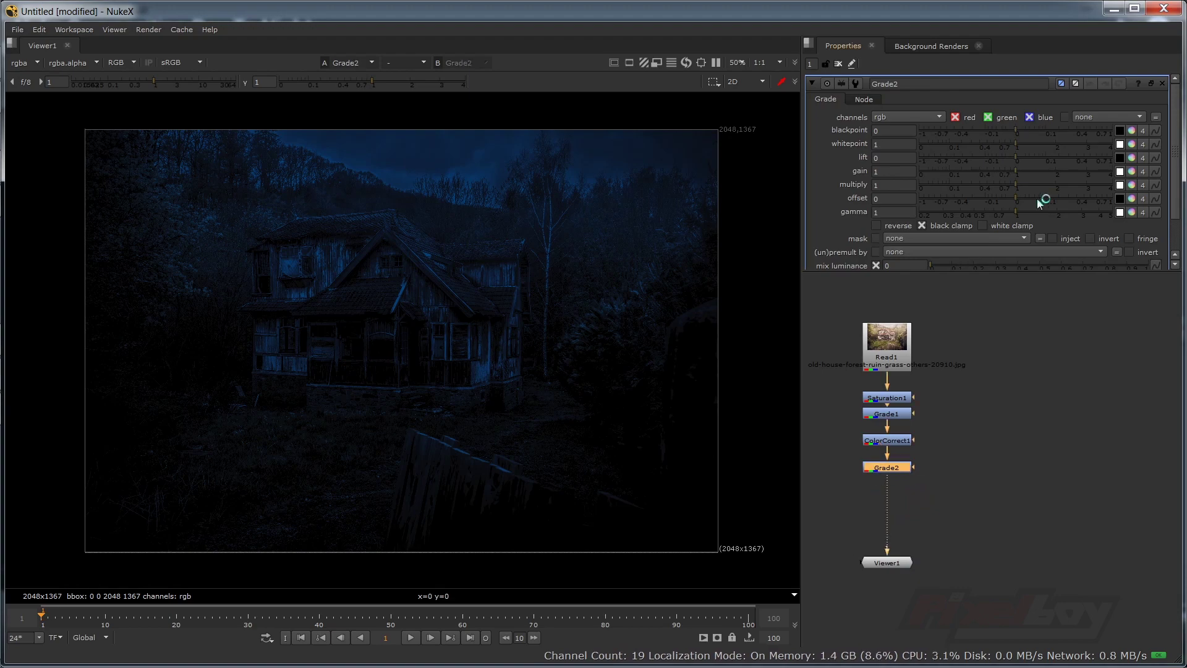
left_click_drag(1014, 184, 996, 184)
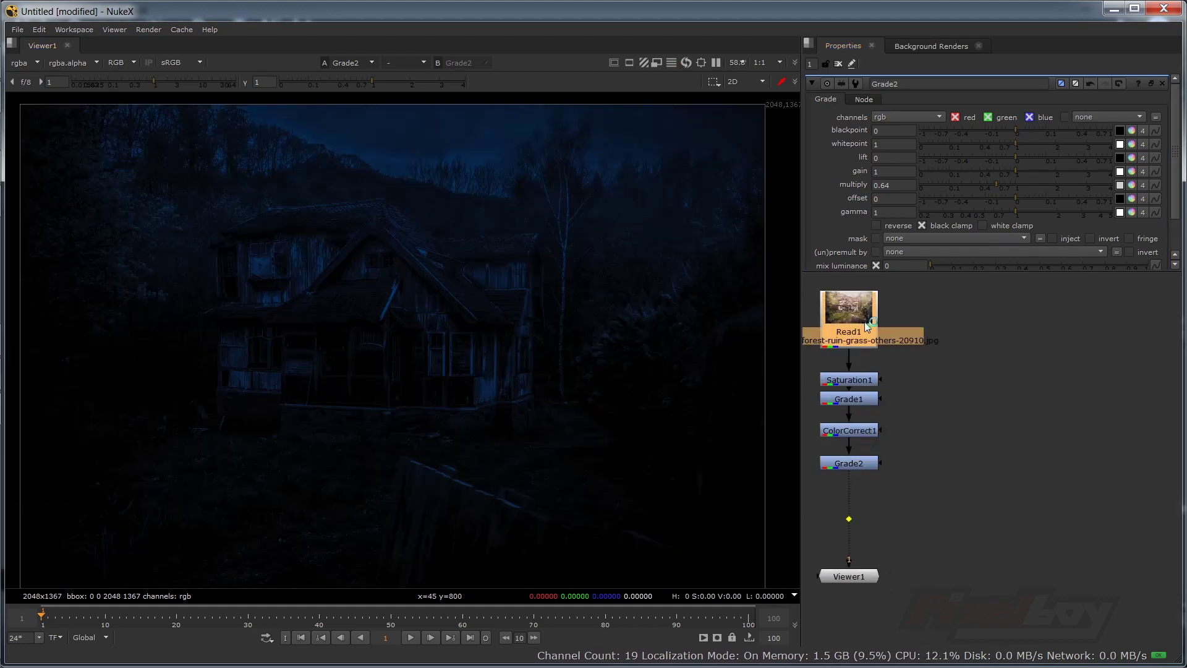
- Duplicate the house image's Read node, keep one copy on the dark grading chain, and view the other placed separately beside it
key("ctrl+v")
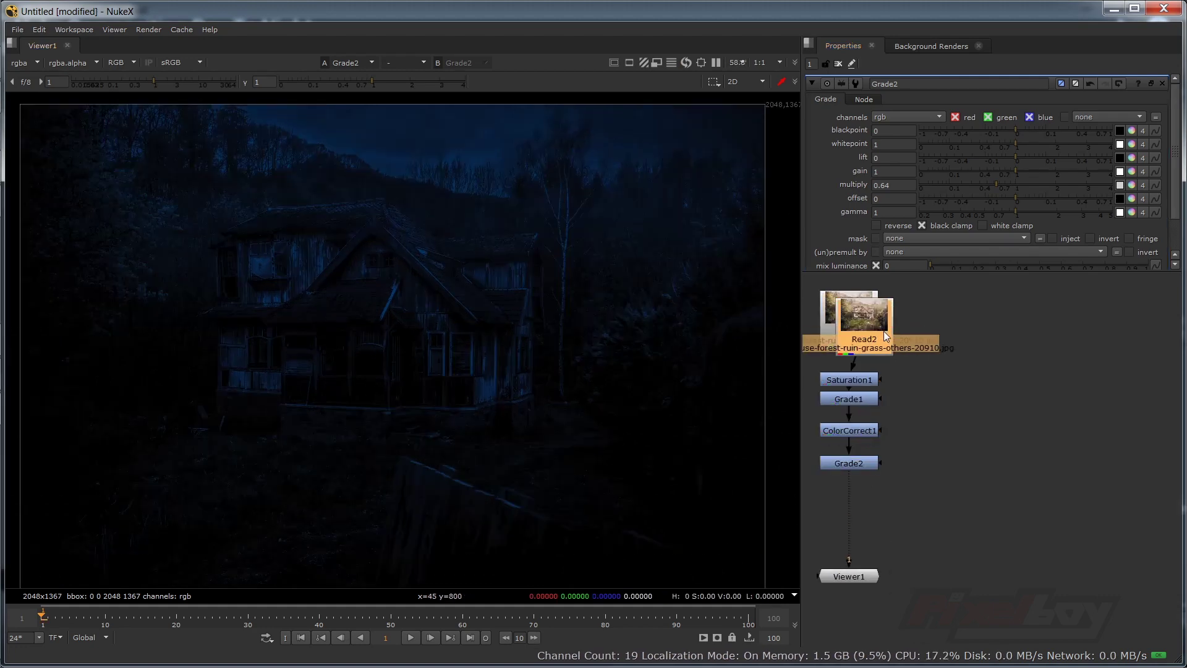
left_click_drag(865, 324, 1118, 358)
left_click(981, 314)
left_click_drag(982, 319, 863, 323)
left_click_drag(1091, 355, 1053, 332)
key("1")
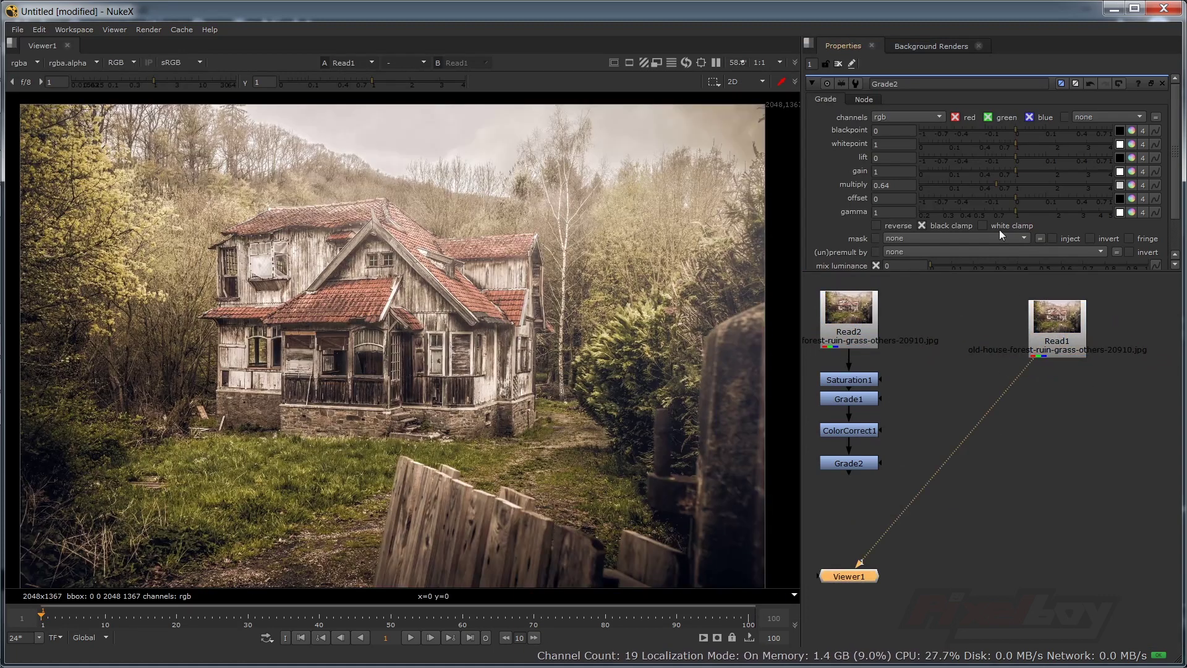
- Add a Grade node between the separate Read1 node and the Viewer and place it directly beneath Read1
key("Tab")
type("gr")
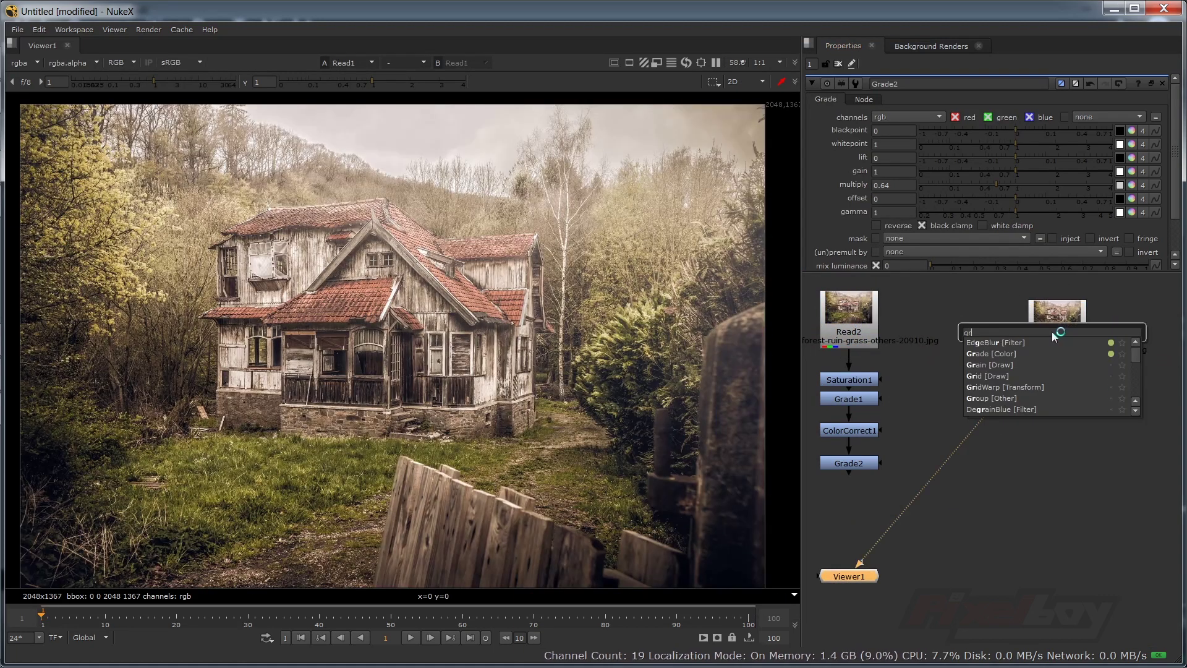
left_click(1022, 354)
left_click_drag(1058, 332, 1057, 386)
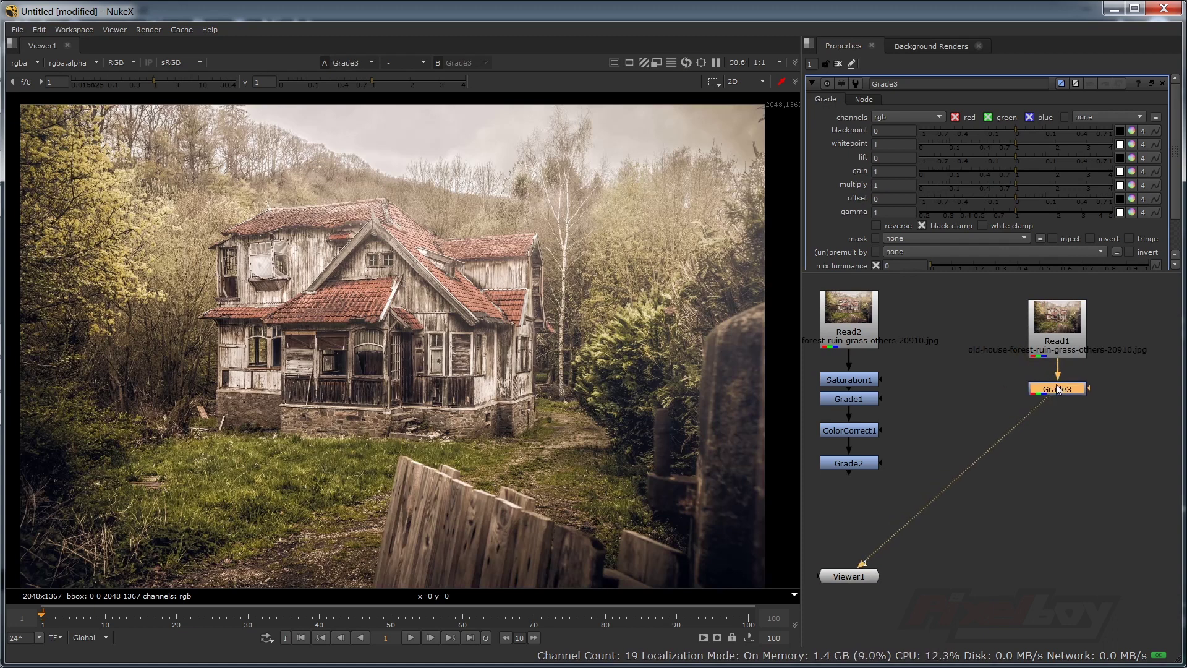
- Set Grade3's gain to 3.15 for red, 1.16 for green and 0 for blue
left_click(1131, 171)
left_click_drag(1002, 211, 948, 216)
mouse_move(1015, 199)
left_mouse_down()
mouse_move(1002, 208)
mouse_move(1040, 213)
mouse_move(1024, 213)
left_mouse_up()
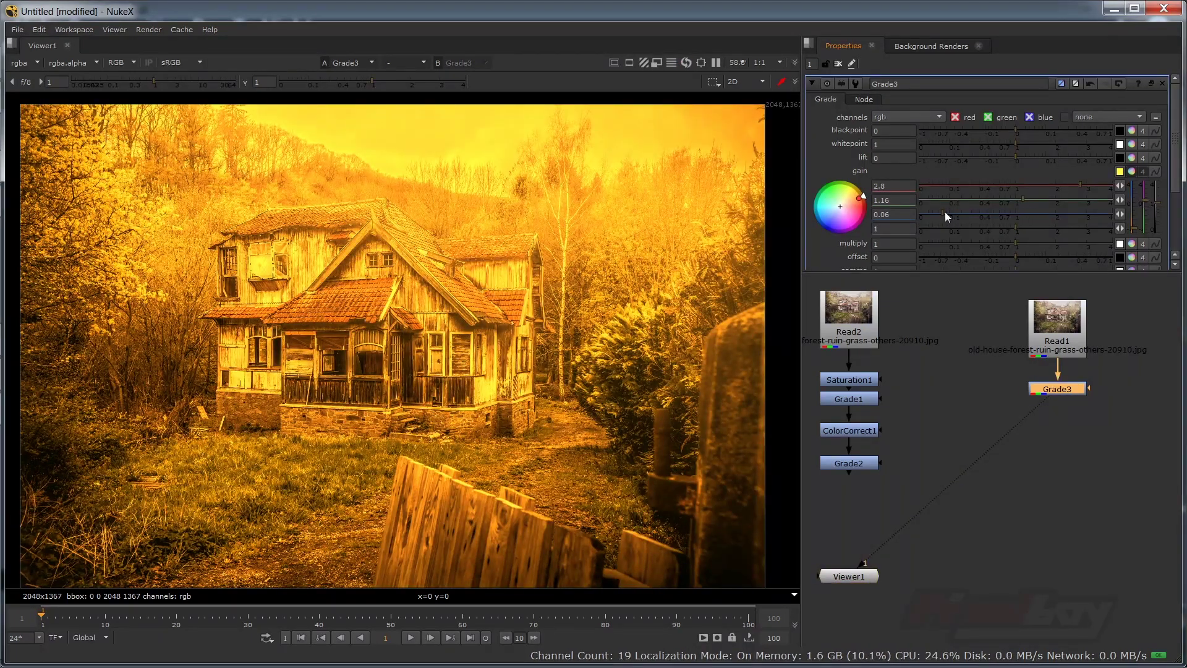
left_click_drag(944, 214, 911, 217)
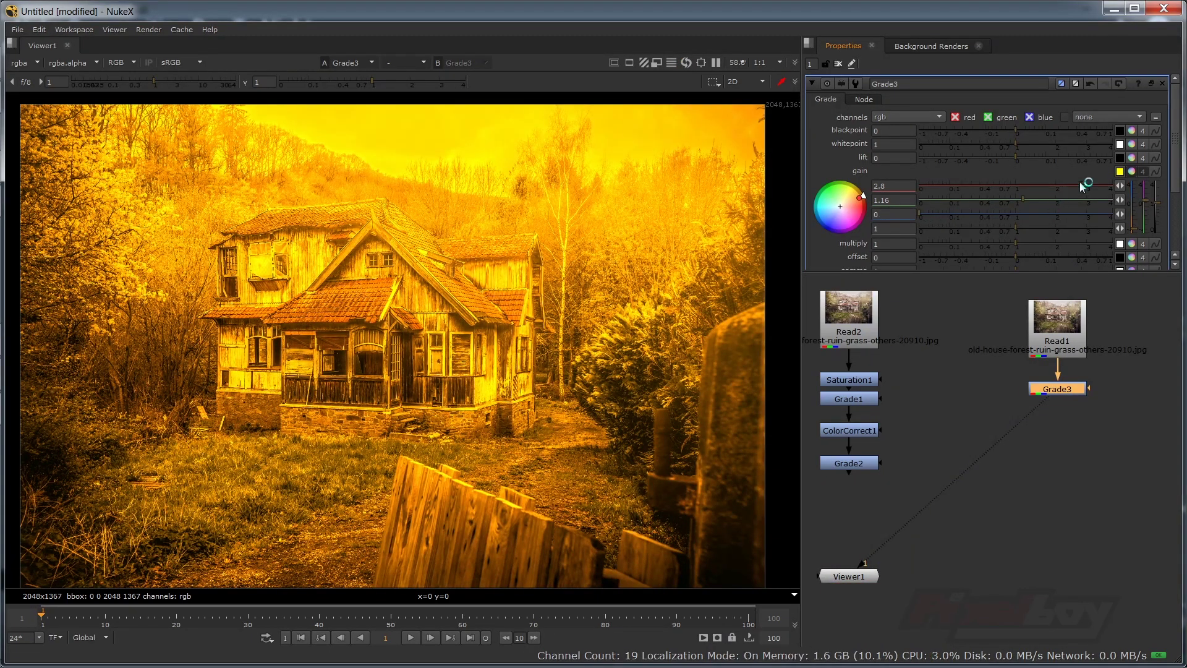
left_click_drag(1093, 186, 1089, 185)
- Insert a ColorCorrect node between Grade3 and the Viewer and set its master saturation to 1.42, contrast 1.16, gamma 1.28 and gain 1.22
left_click_drag(854, 577, 872, 581)
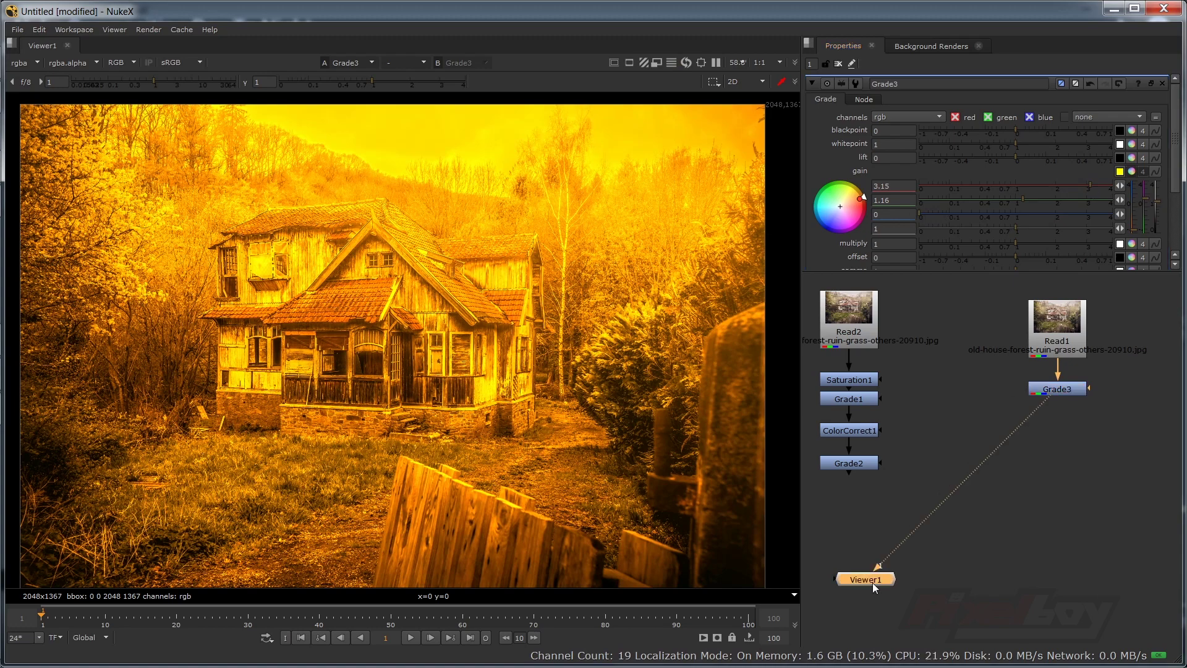
key("Tab")
type("cc")
left_click(923, 533)
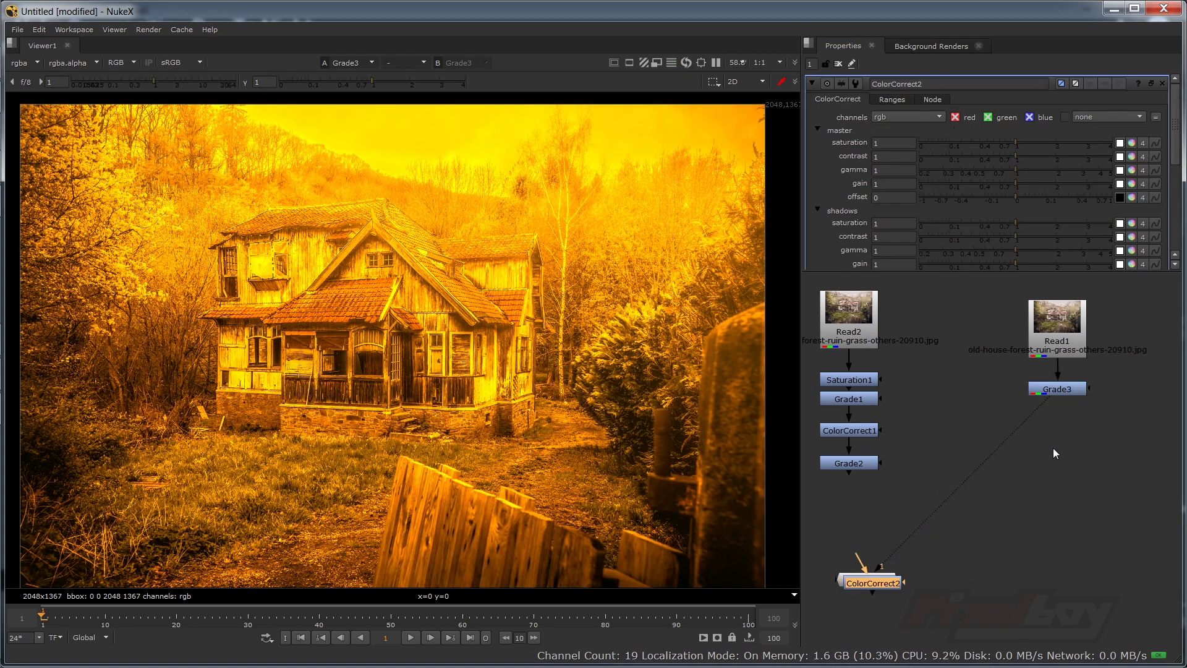
left_click_drag(866, 580, 1014, 427)
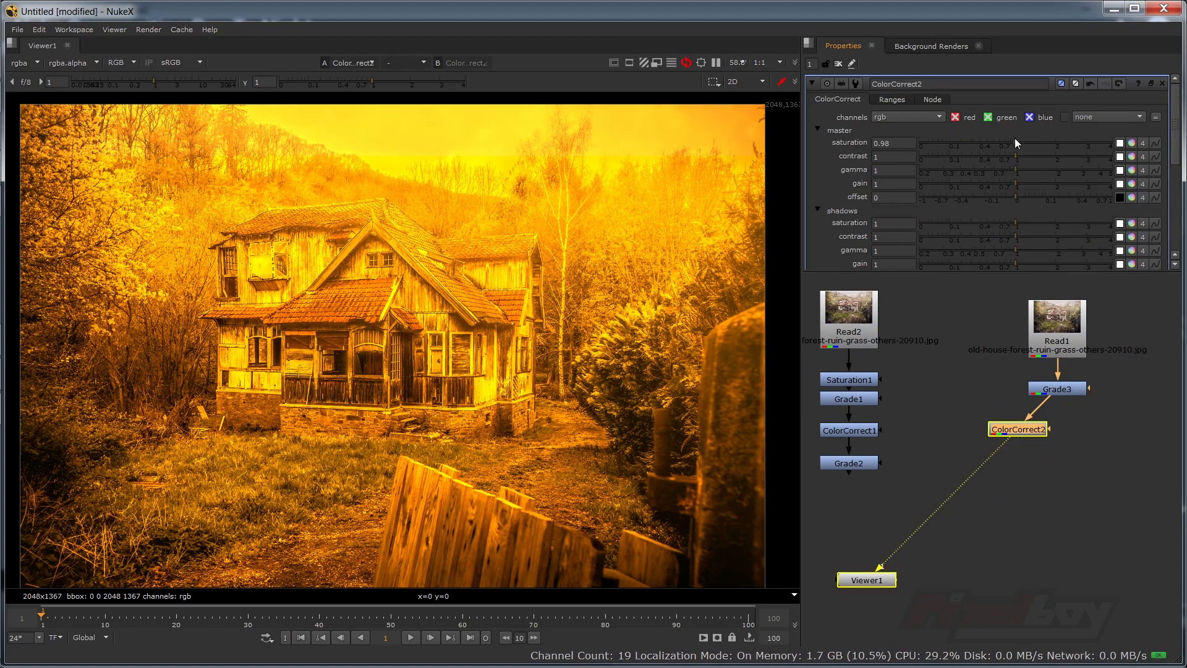
left_click_drag(1015, 140, 1027, 186)
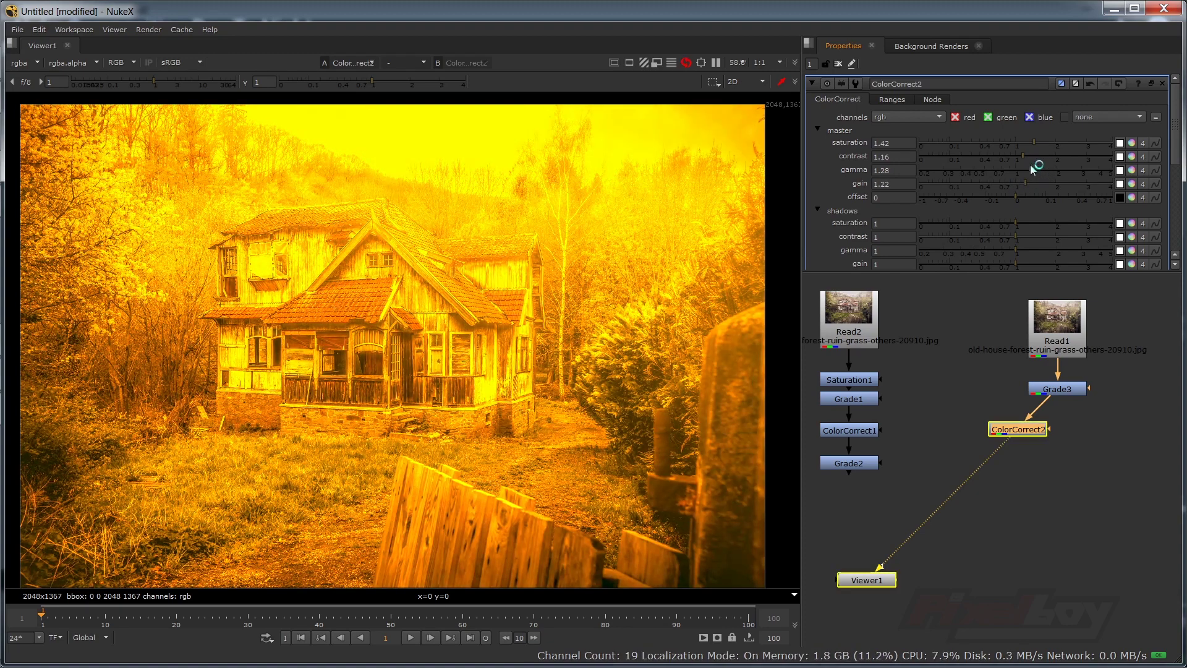
- Set ColorCorrect2's highlights saturation to 1.36, contrast to 1.3 and gamma to 1.46
scroll(1023, 186, "down", 3)
scroll(999, 189, "down", 2)
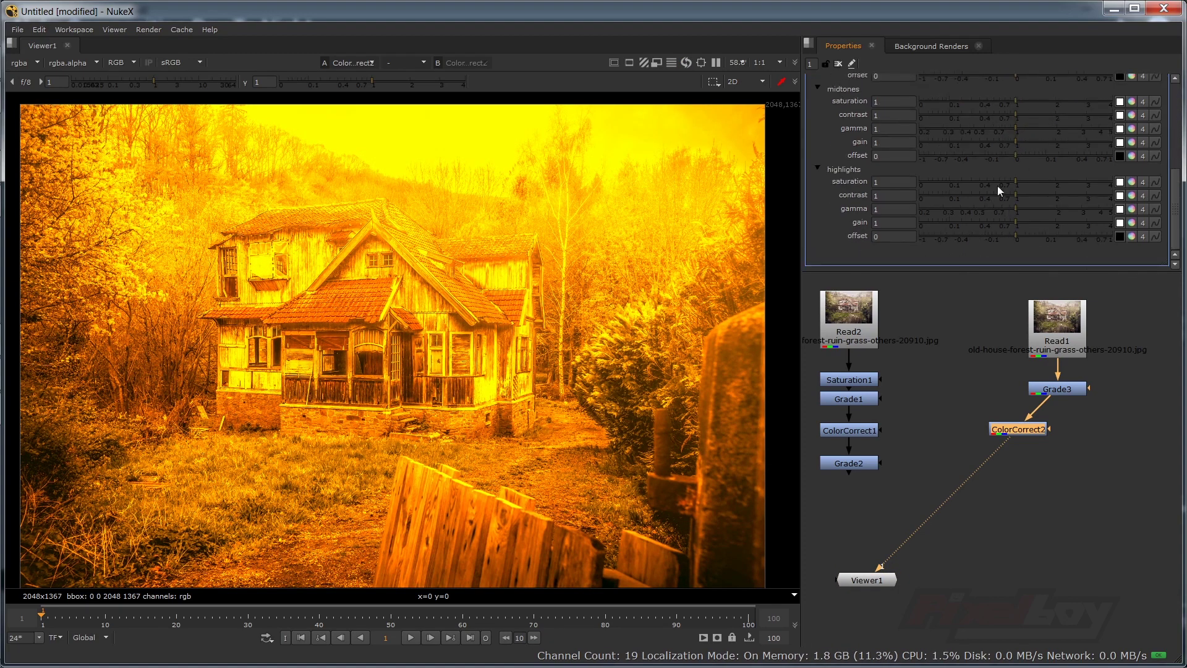
left_click_drag(1015, 182, 1037, 206)
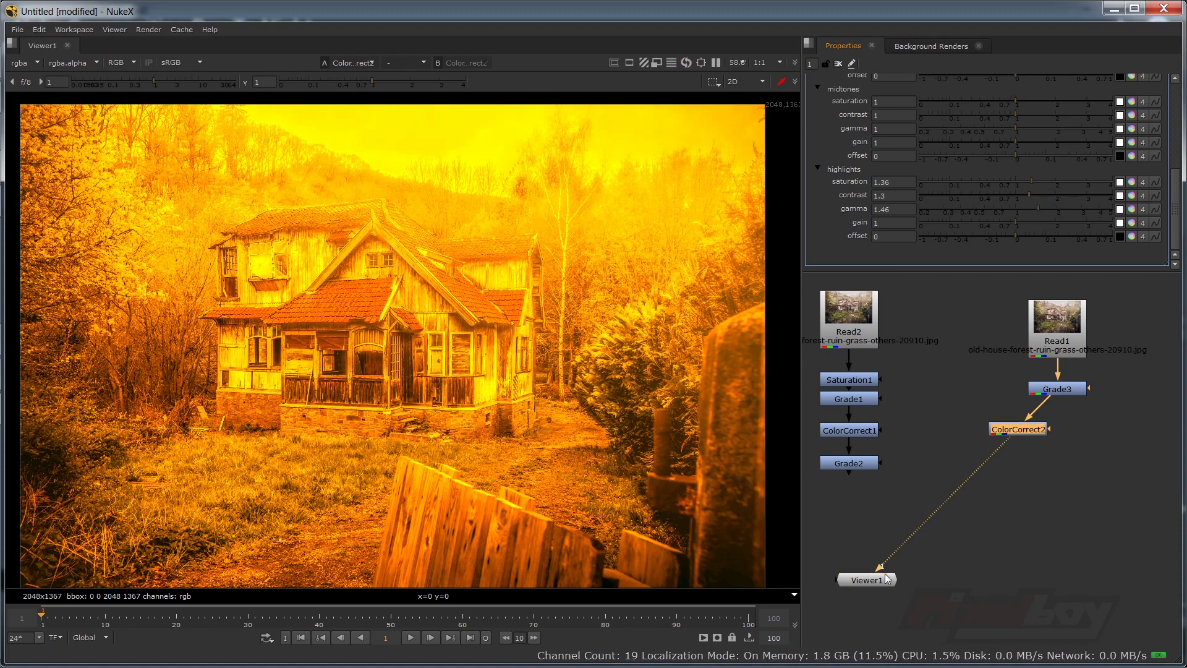
- Add a Merge node with ColorCorrect2 as input A and Grade2 as input B, and view its output in Viewer1
left_click(866, 580)
key("Tab")
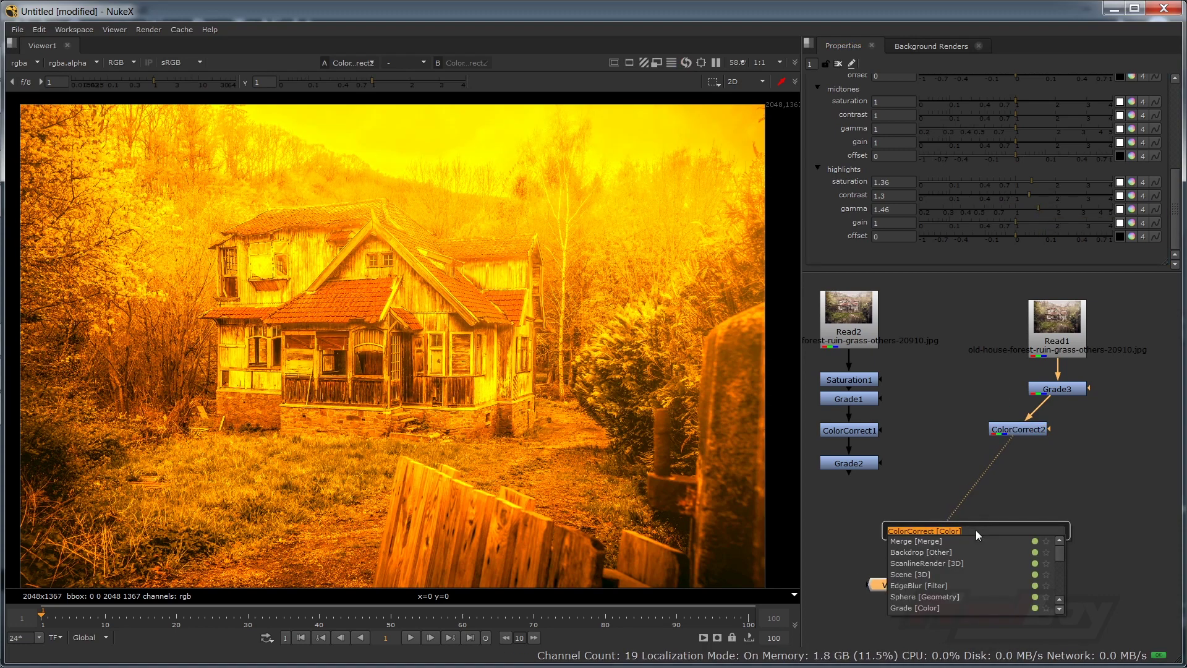
left_click(959, 540)
left_click_drag(926, 580, 1015, 429)
left_click_drag(866, 468, 866, 467)
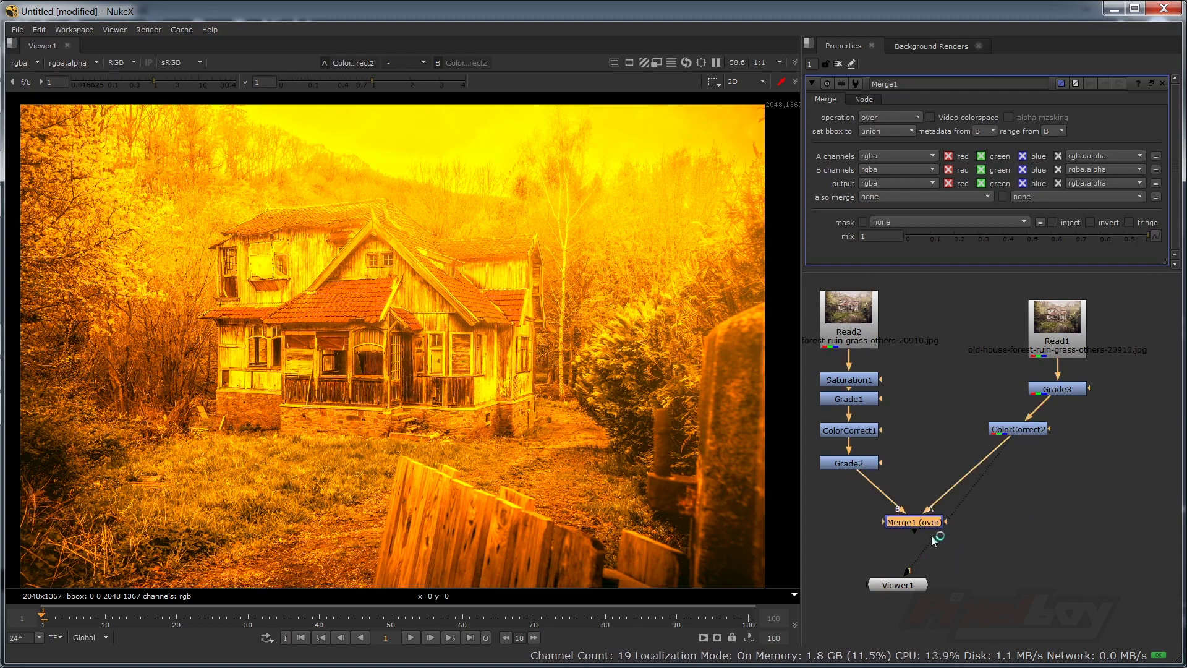
left_click(912, 521)
key("1")
left_click_drag(906, 585, 910, 591)
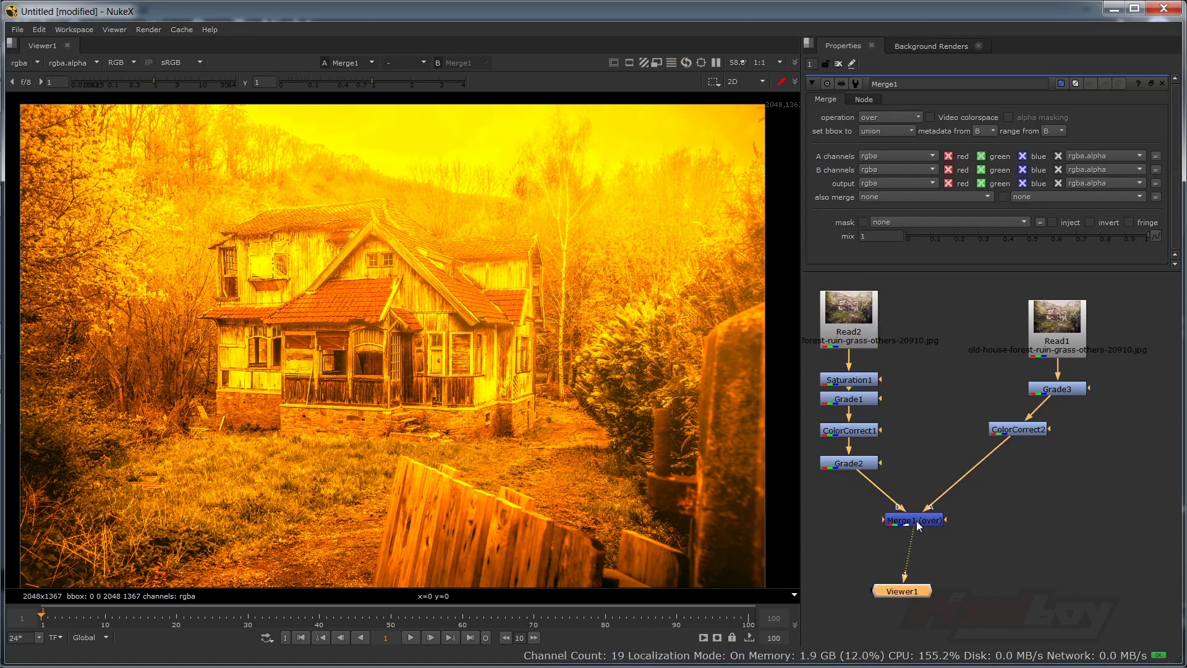
- Add an elbow dot to Merge1's A connection and align it and ColorCorrect2 vertically beneath Grade3
left_click_drag(916, 520, 916, 531)
left_click_drag(911, 591, 919, 595)
left_click_drag(963, 481, 1025, 529)
left_click_drag(1028, 430, 1065, 431)
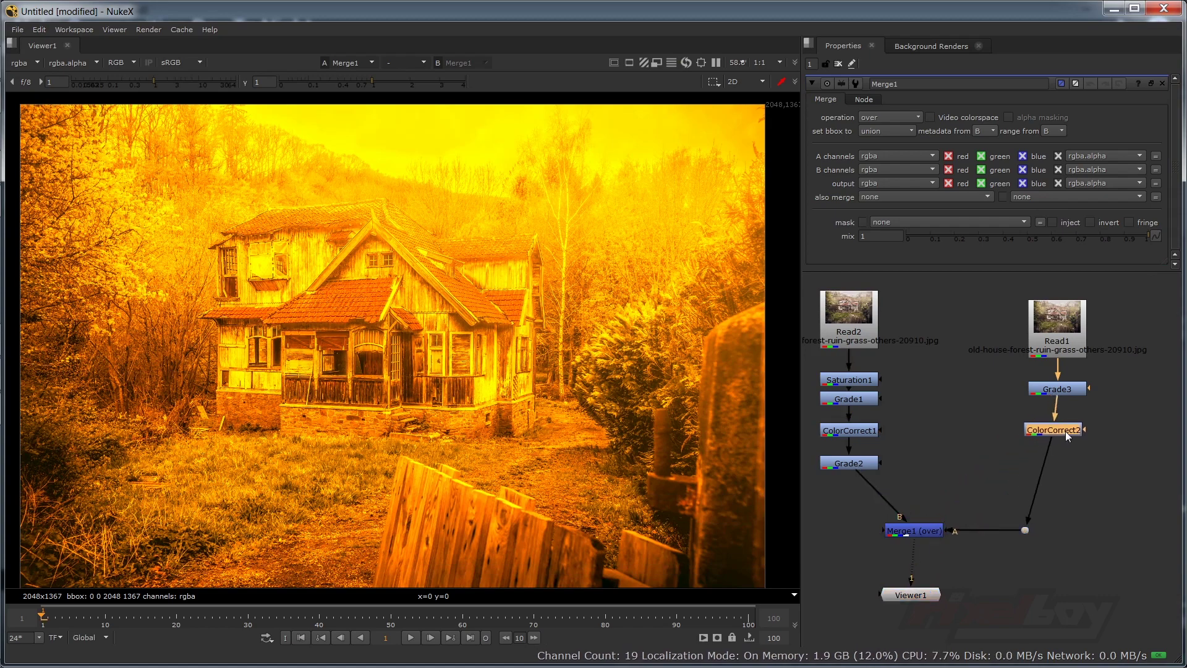
left_click_drag(1026, 531, 1054, 530)
left_click_drag(1058, 432, 1063, 431)
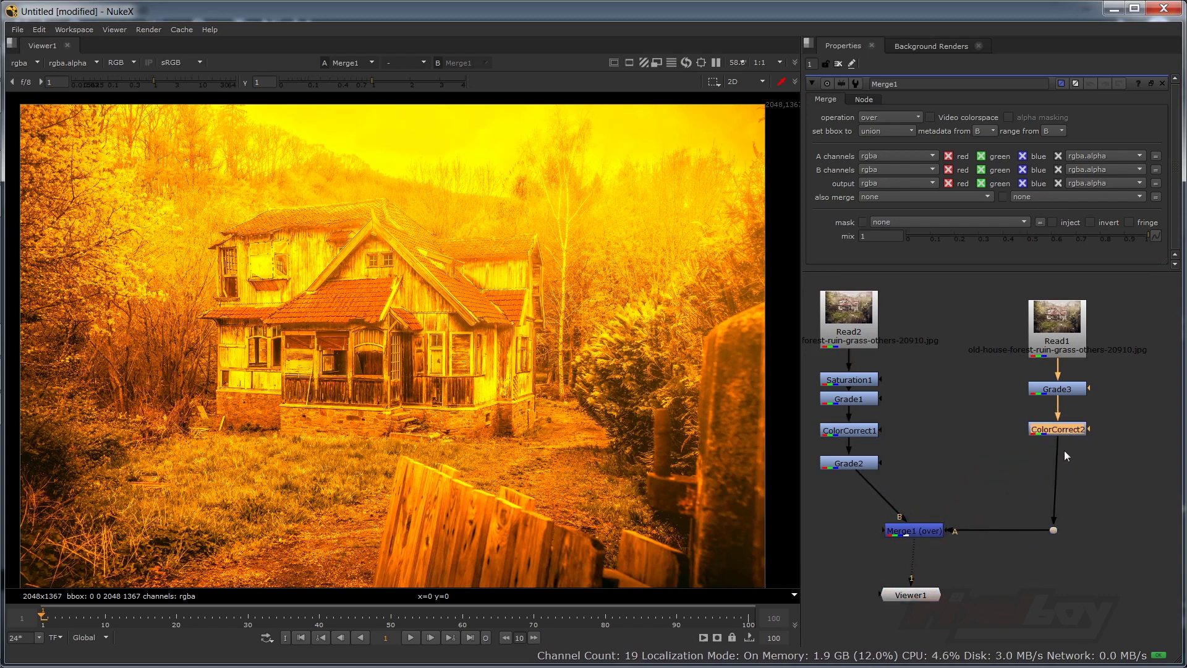
left_click_drag(1055, 531, 1058, 530)
- Add an elbow dot to Merge1's B connection beneath Grade2 and centre Merge1 and Viewer1 between the two chains
left_click(909, 526)
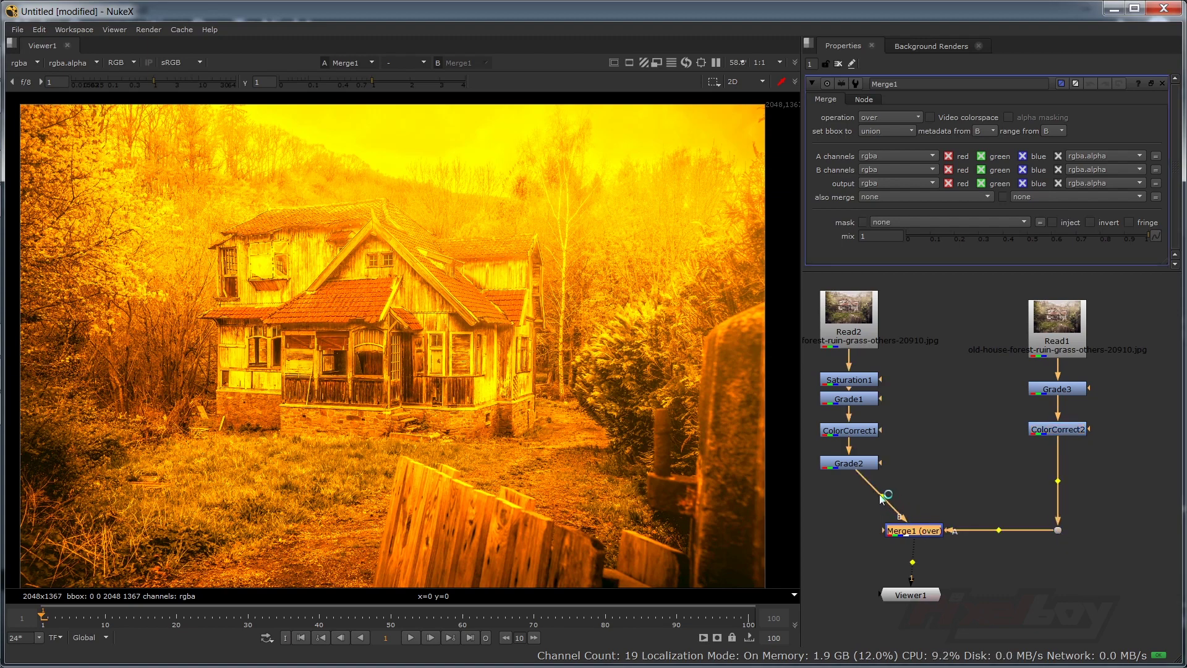
left_click_drag(882, 497, 844, 536)
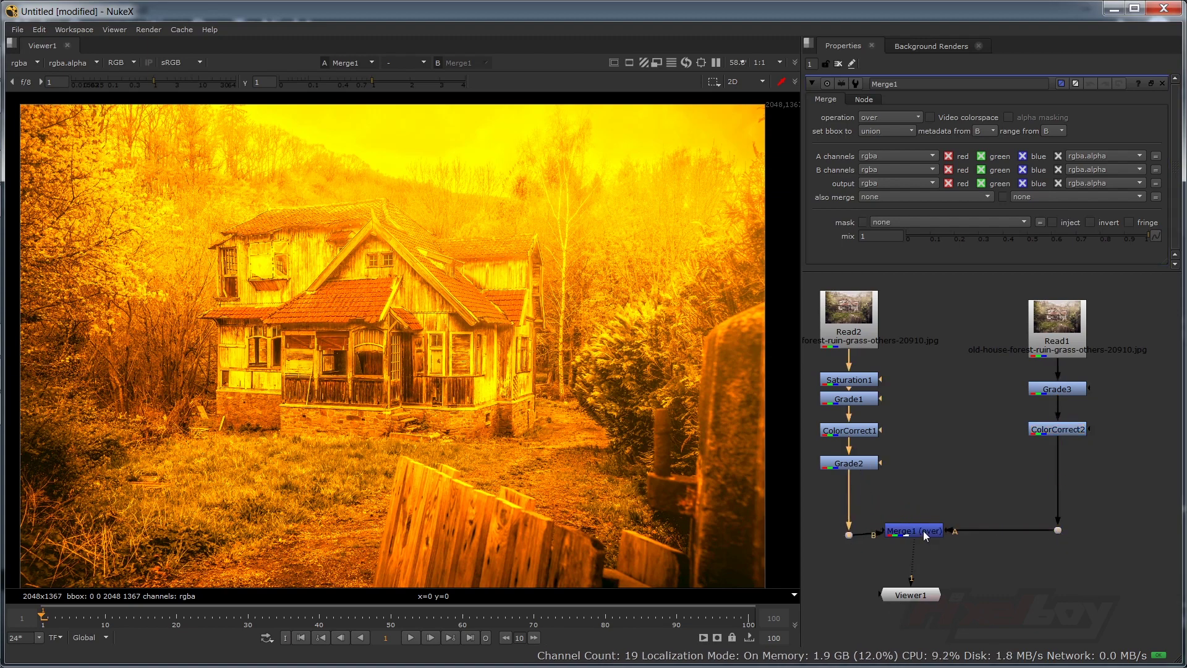
left_click_drag(922, 530, 966, 535)
left_click_drag(929, 593, 976, 601)
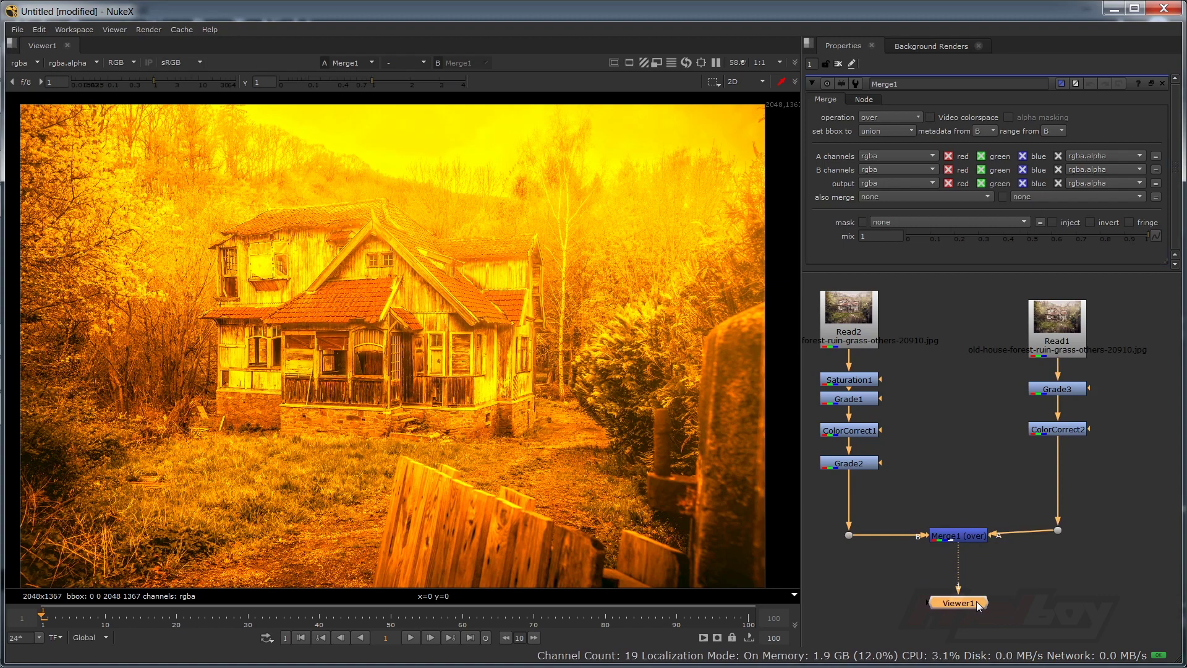
left_click_drag(1059, 529, 1059, 532)
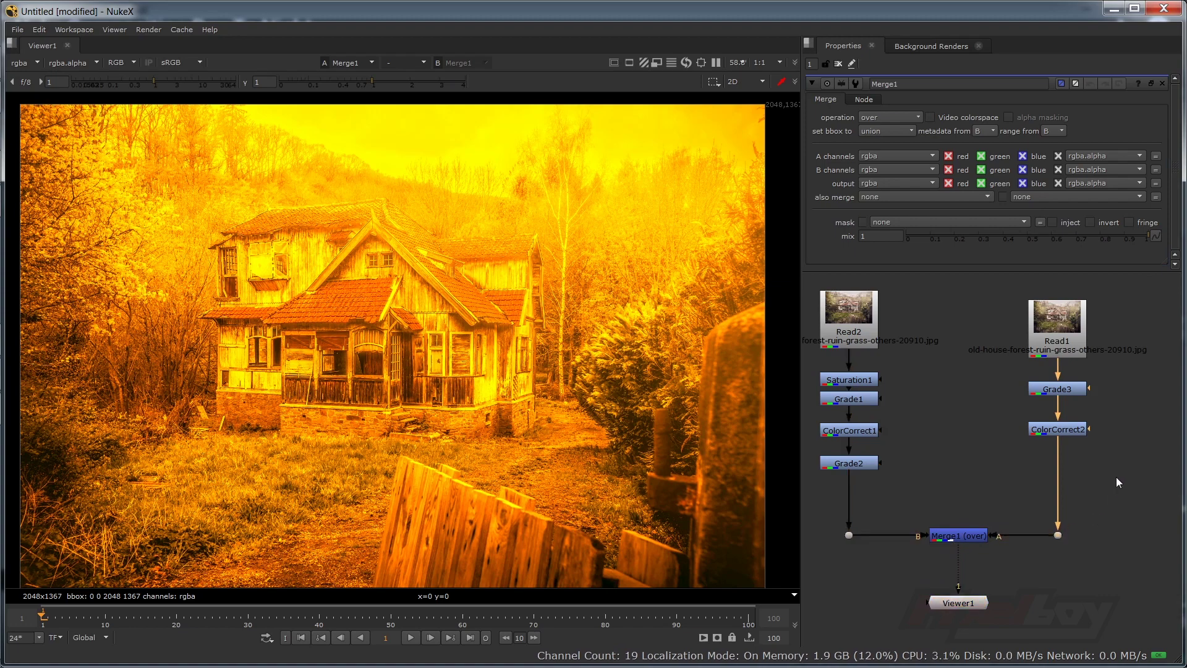
- Add a Roto node beside the orange chain and reconnect Merge1's A input to the dot beneath ColorCorrect2
key("Tab")
type("ro")
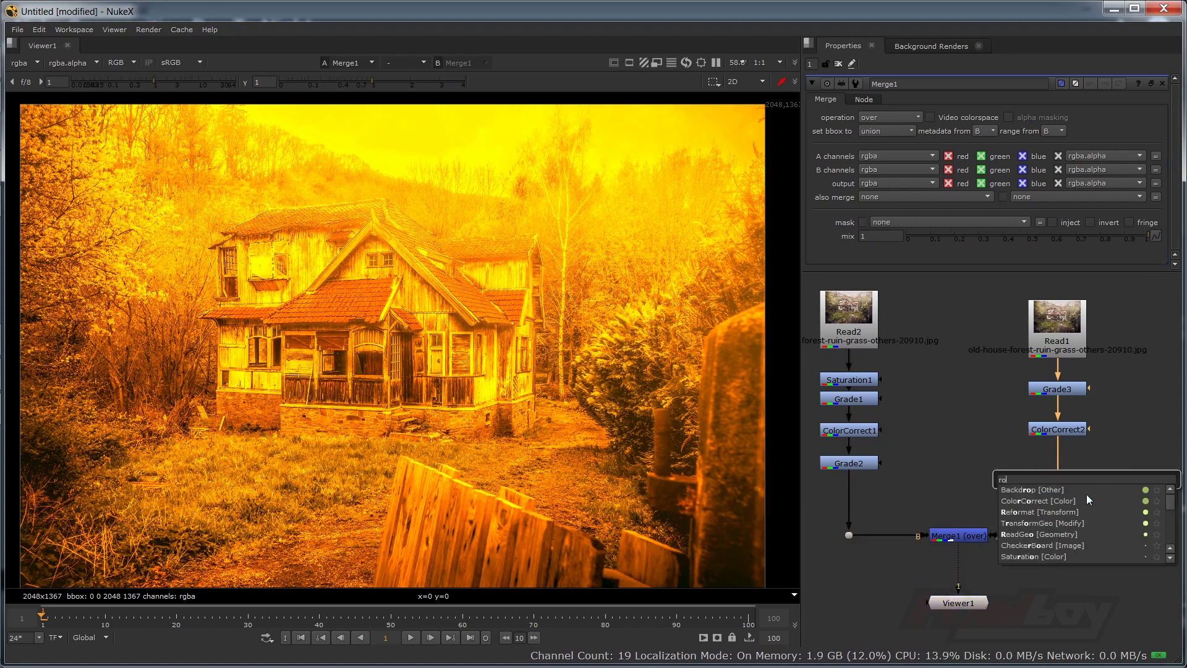
type("to")
left_click(1071, 490)
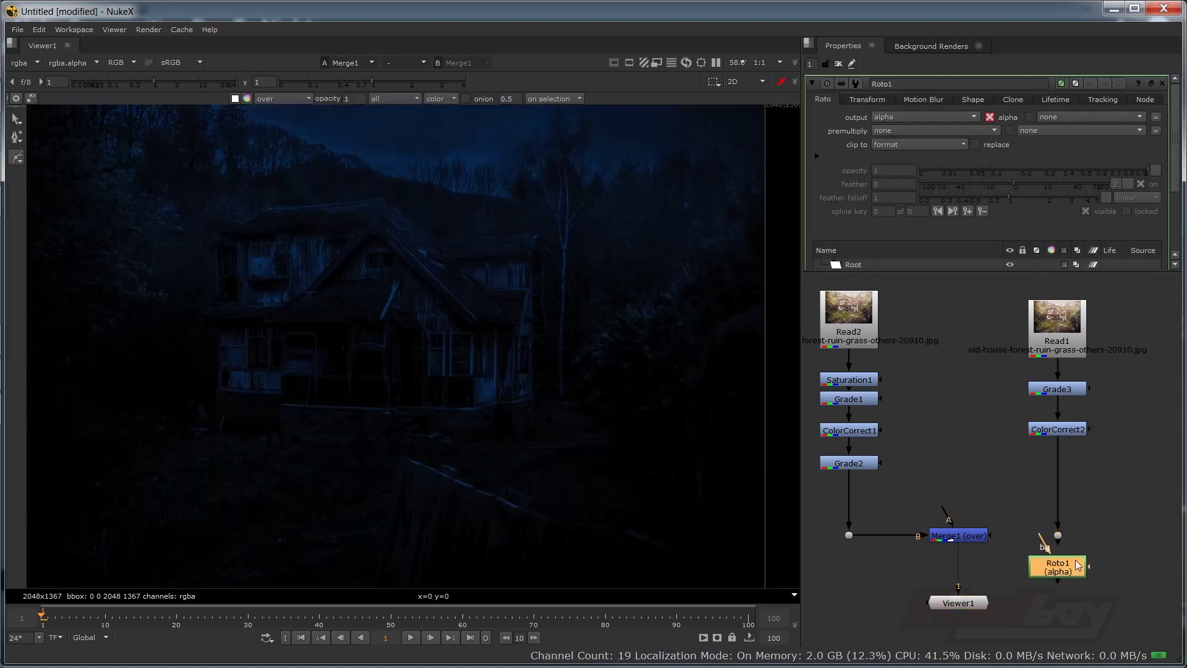
left_click_drag(1065, 555, 1127, 554)
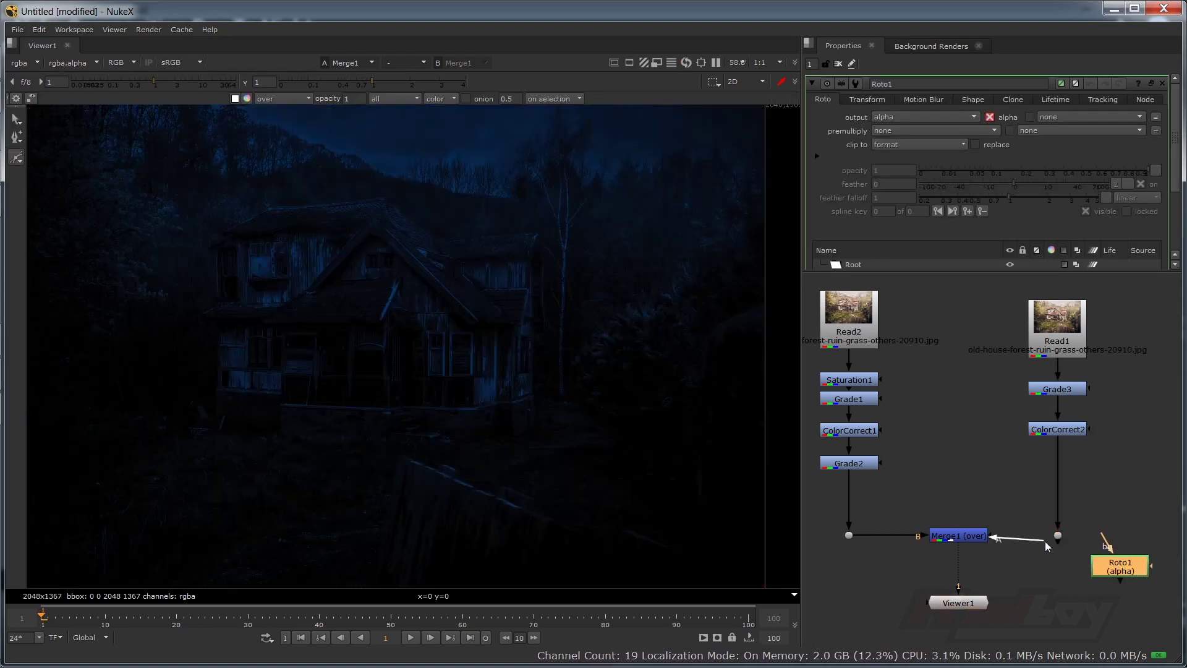
left_click_drag(1045, 540, 1055, 536)
left_click_drag(1140, 566, 1136, 527)
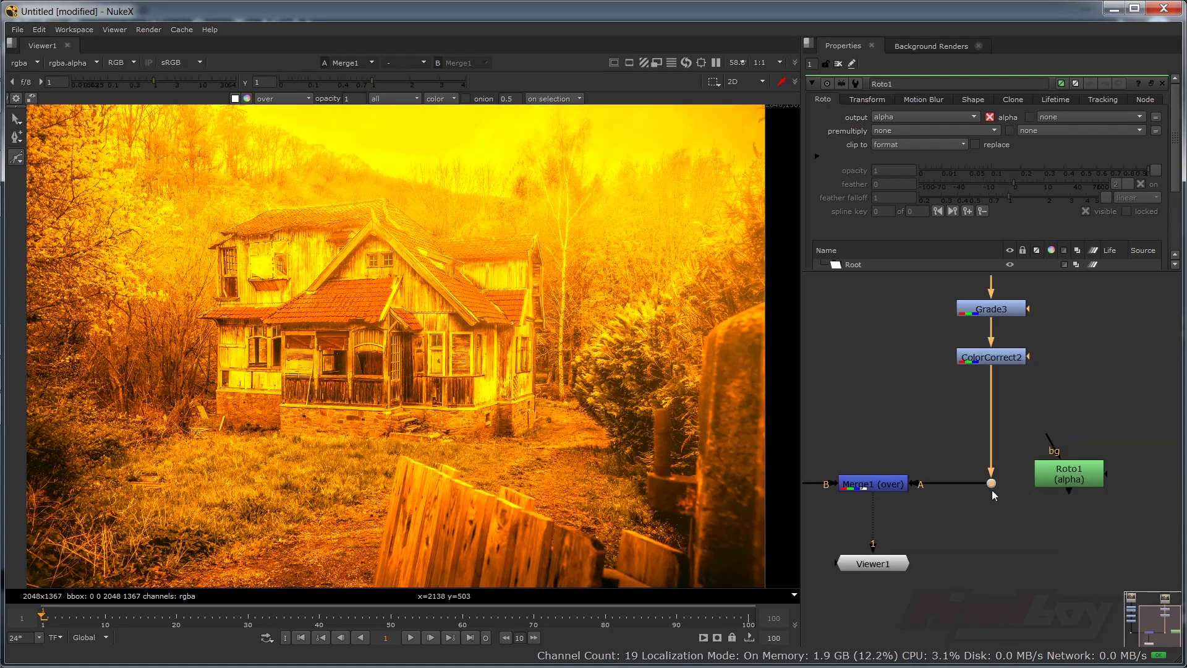
- Move the A input's dot directly above Merge1 and connect Merge1's mask input to Roto1
left_click_drag(991, 484, 873, 436)
left_click_drag(1044, 478, 909, 482)
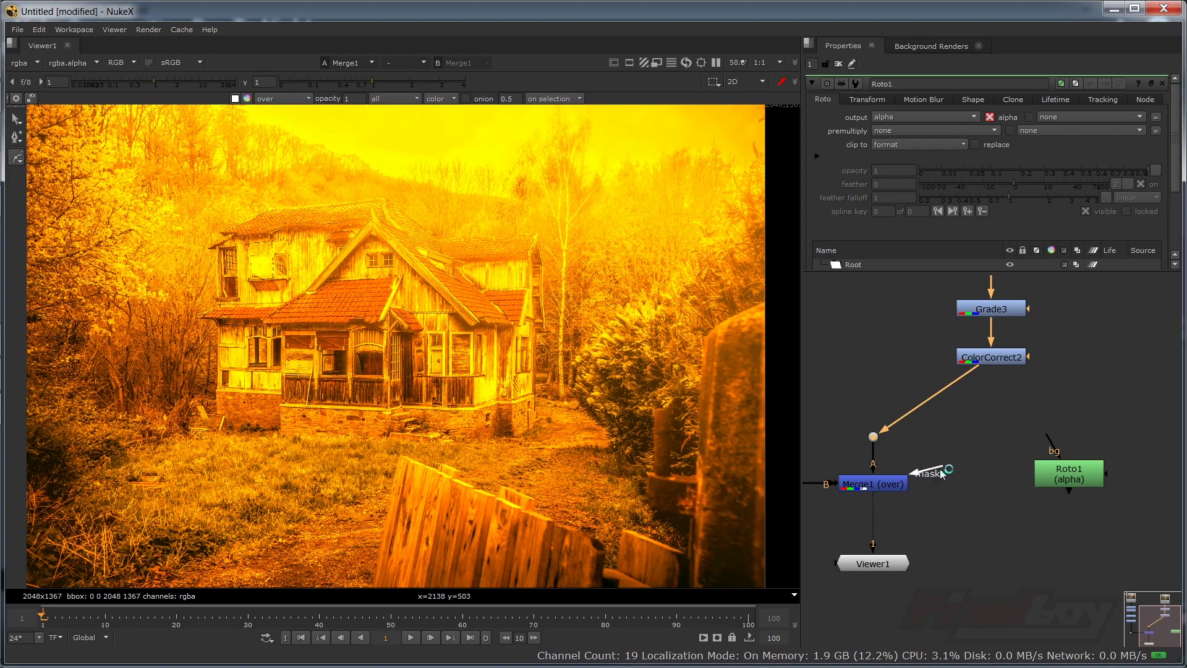
left_click_drag(1067, 480, 1043, 482)
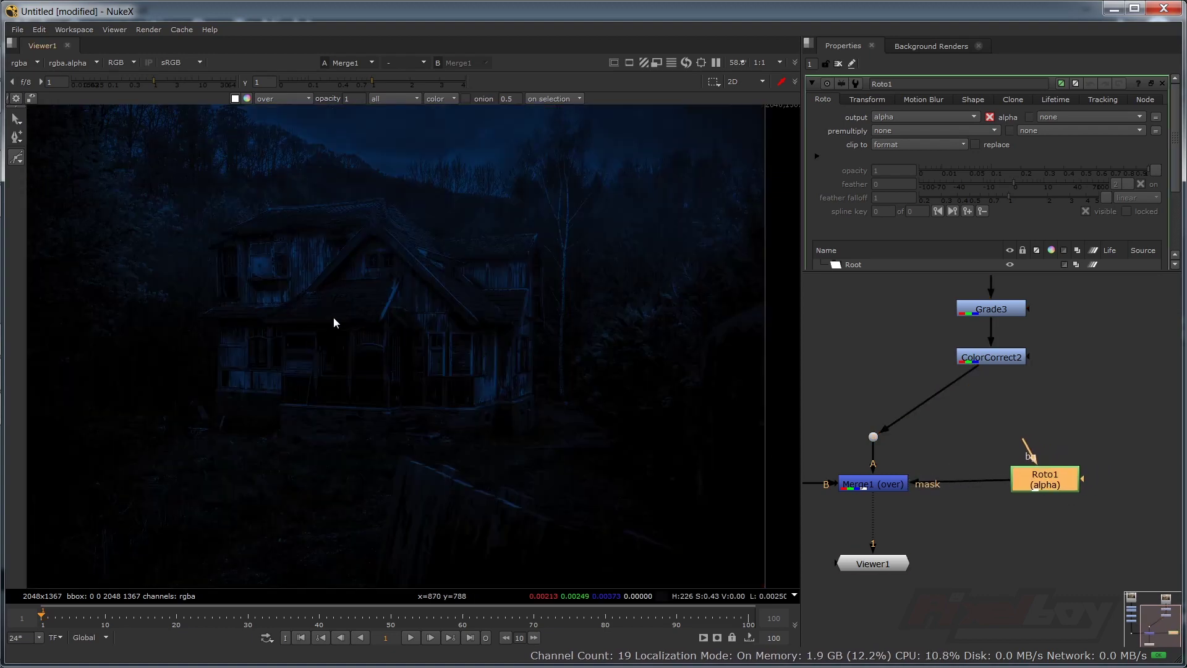
scroll(1006, 509, "down", 1)
left_click_drag(986, 453, 1046, 481)
- View Read1 and trace a closed Roto1 shape around the upper-left pane of the left gable window
left_click(1010, 340)
key("1")
left_click(1054, 520)
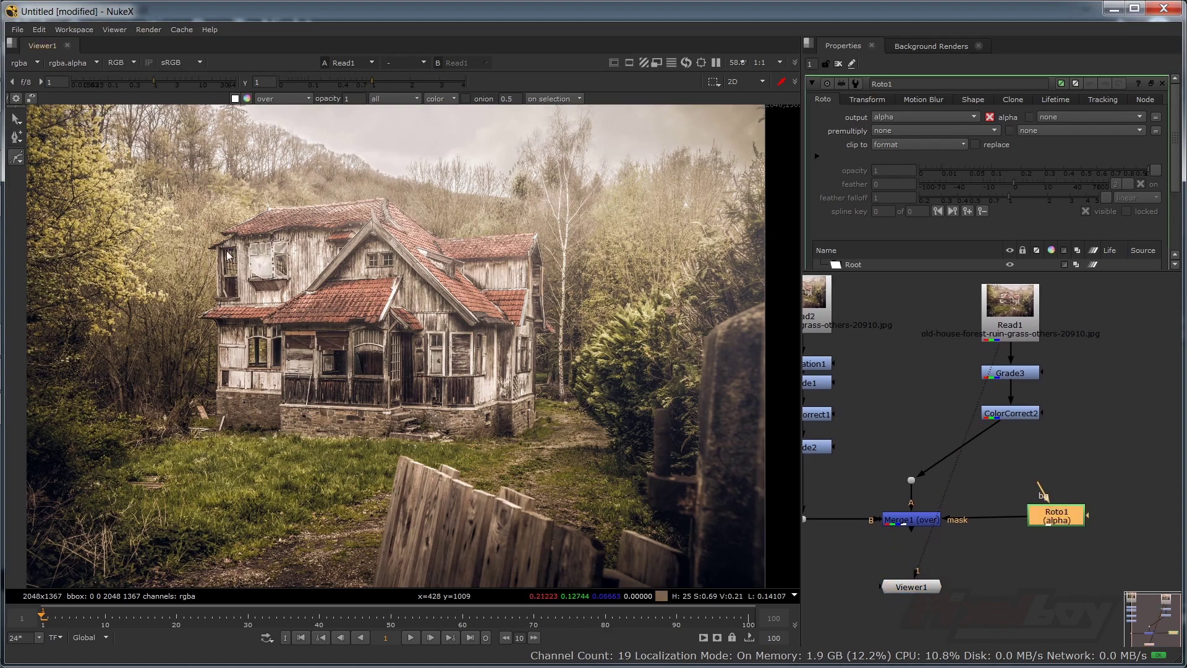
scroll(465, 259, "up", 12)
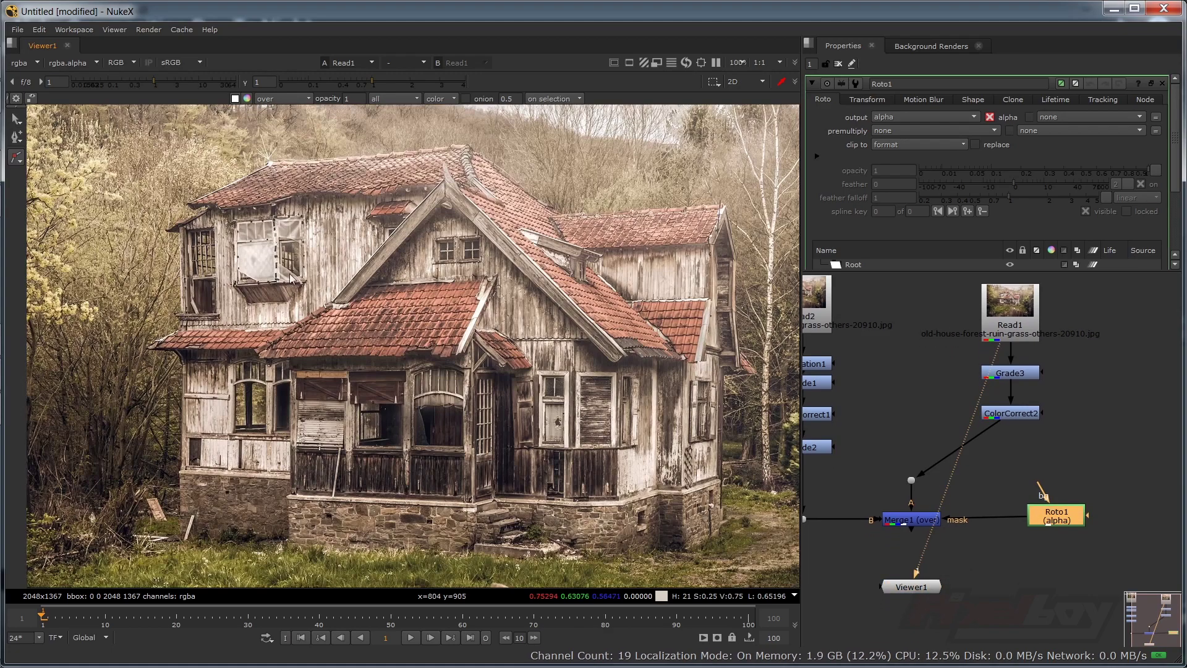
scroll(271, 235, "up", 4)
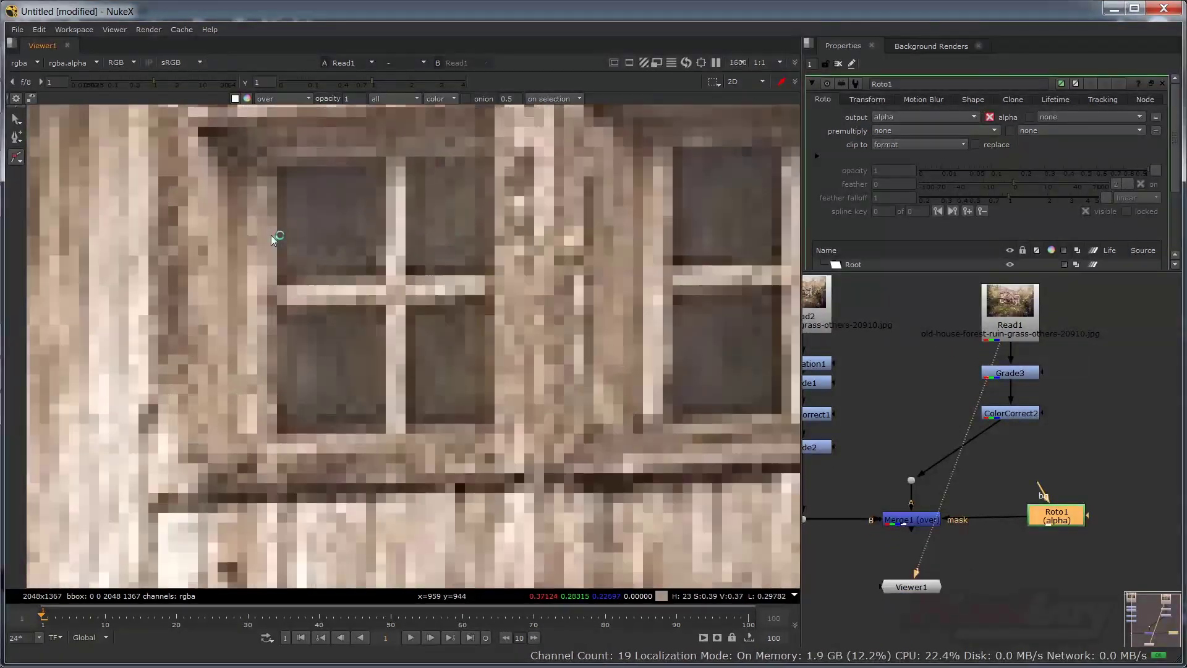
left_click(269, 205)
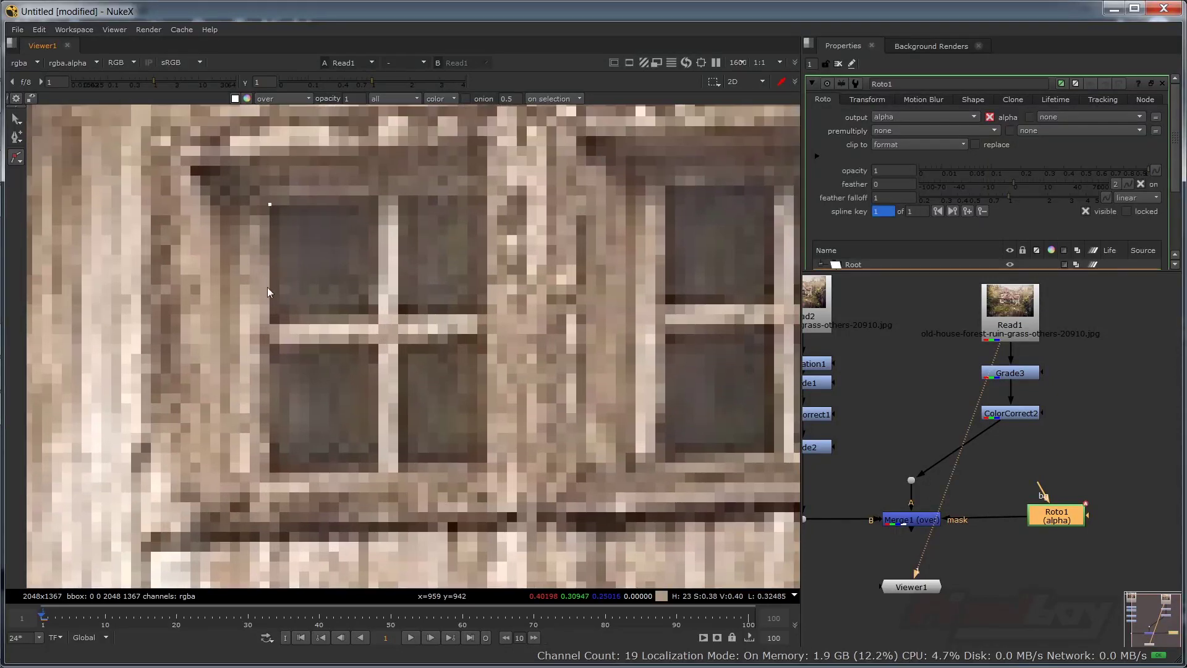
left_click(270, 319)
left_click_drag(270, 319, 269, 322)
left_click(377, 322)
left_click(377, 199)
left_click(268, 204)
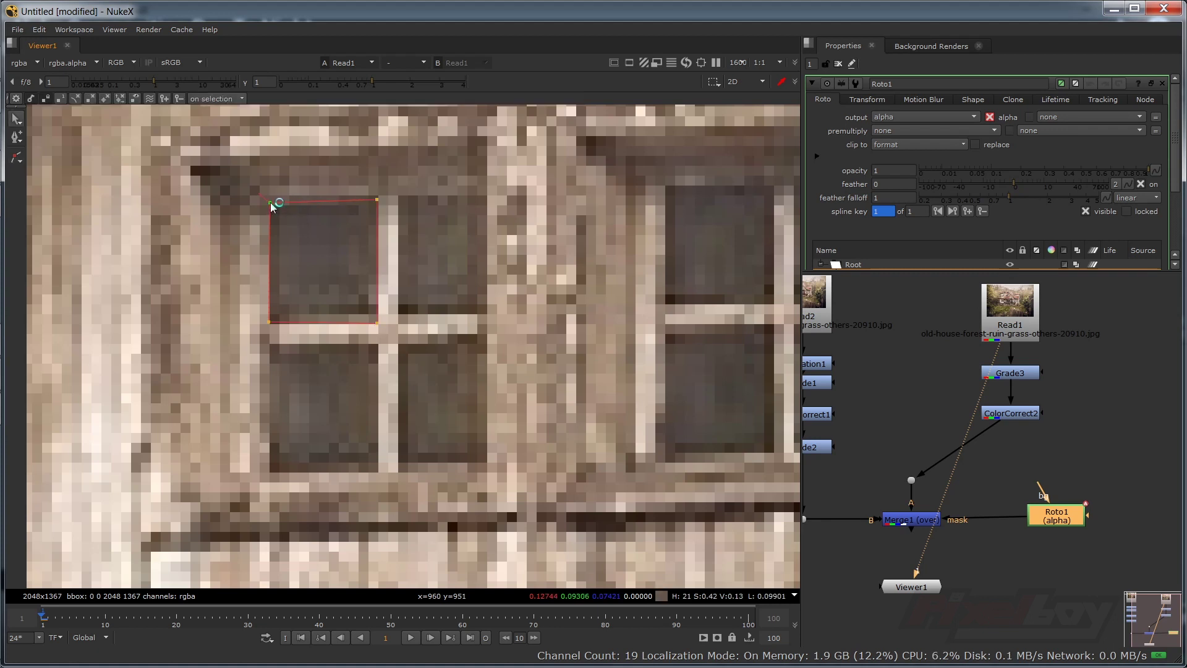
left_click_drag(270, 202, 272, 200)
- Check the masked window pane in Merge1's output, close up and in the whole scene, and return the viewer to Read1
left_click(917, 521)
scroll(411, 390, "down", 5)
key("1")
scroll(411, 389, "down", 4)
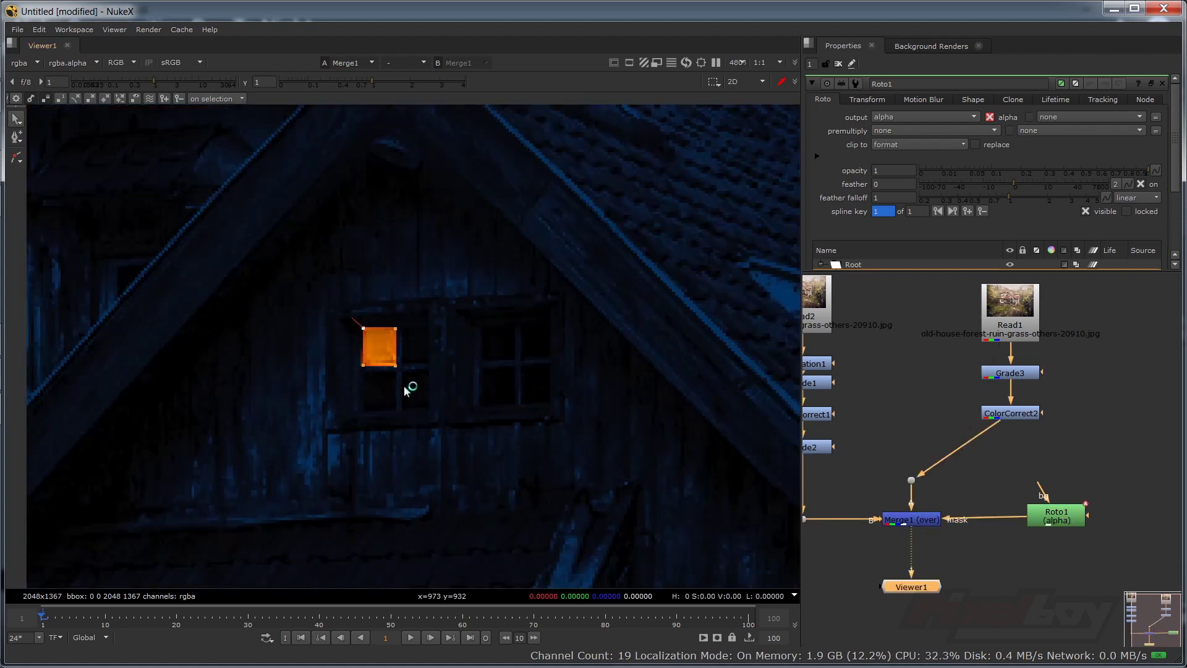
scroll(413, 422, "down", 1)
left_click(957, 482)
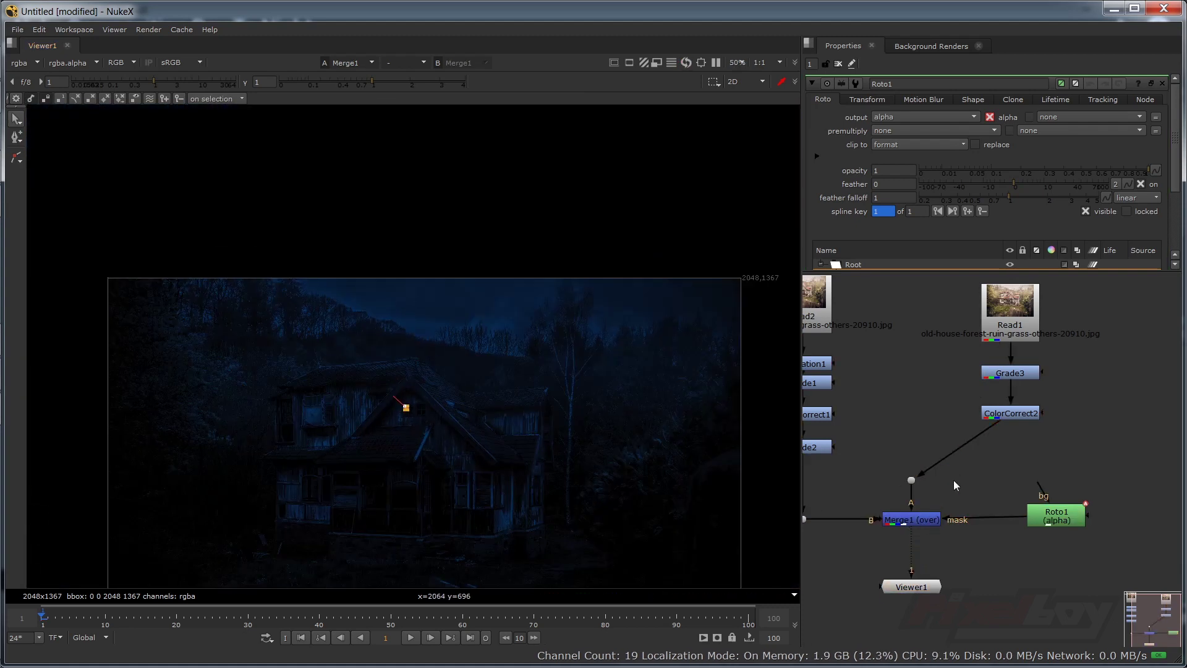
scroll(396, 389, "up", 8)
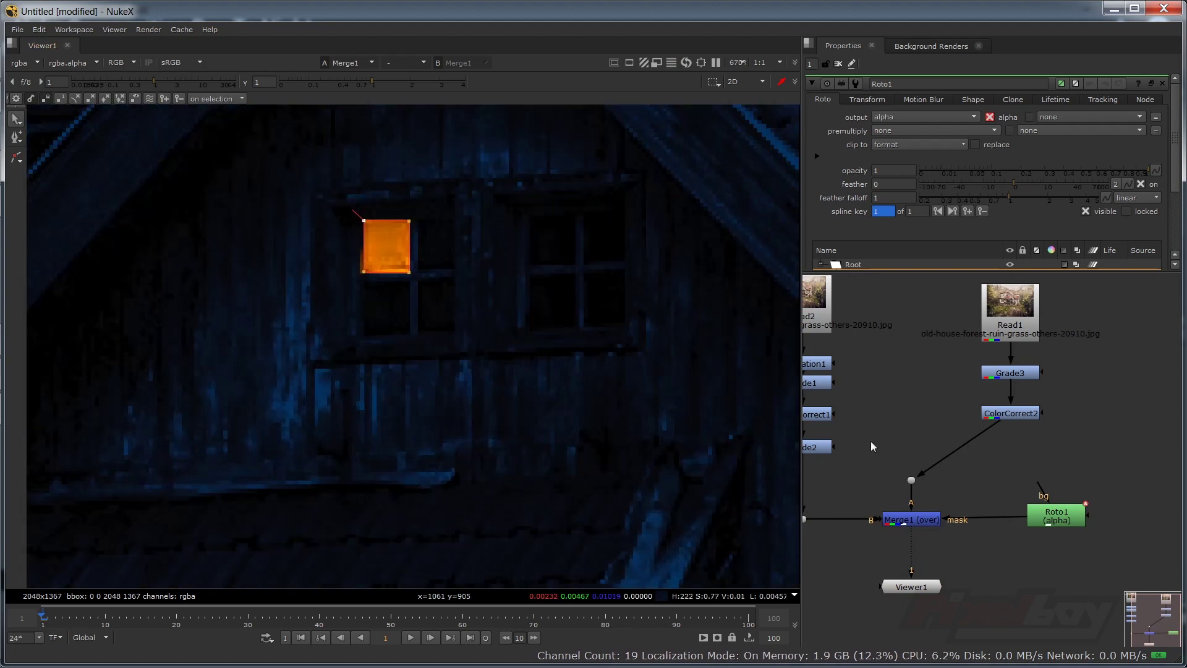
left_click(1065, 519)
left_click(1010, 312)
key("1")
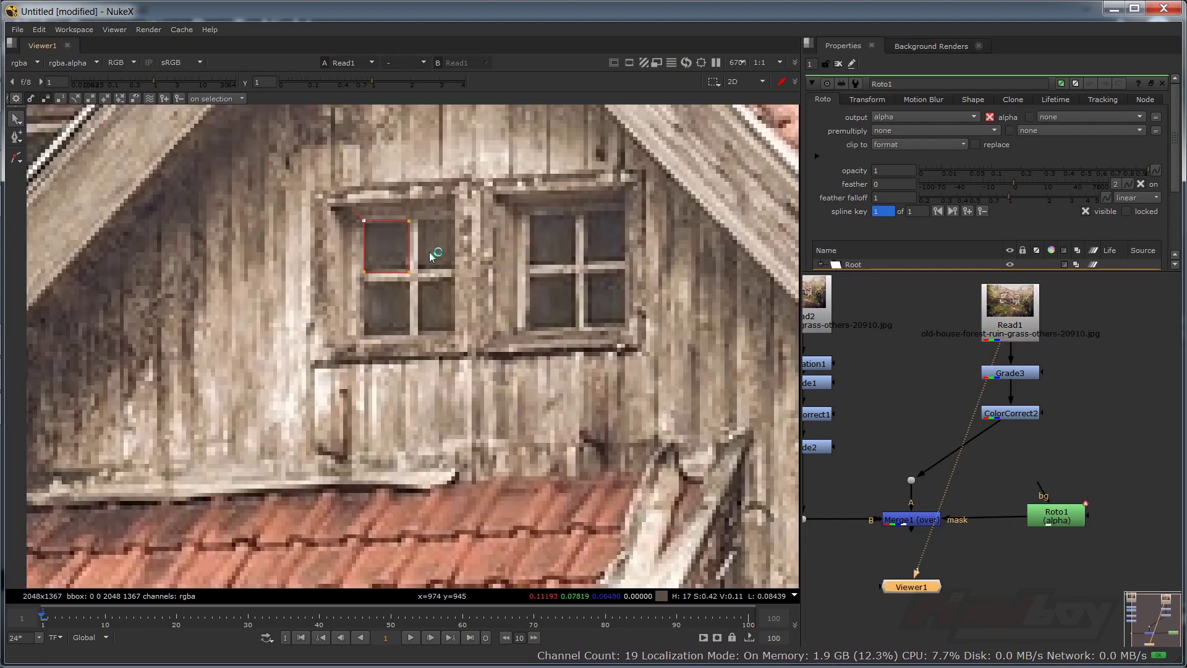
scroll(406, 238, "up", 2)
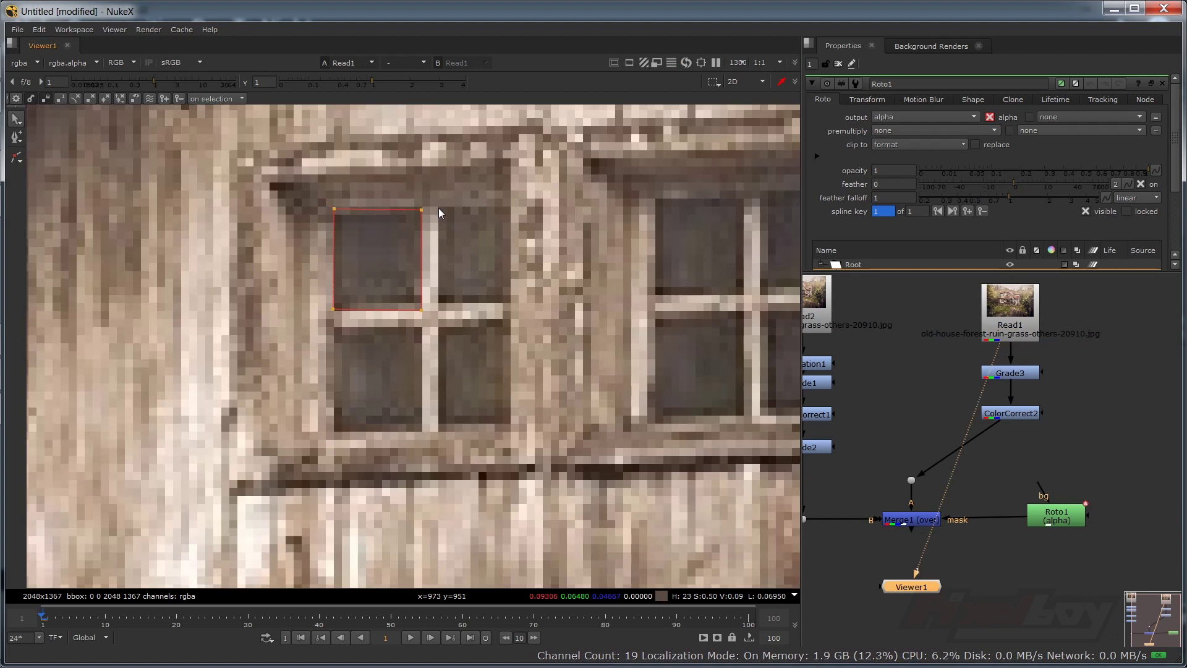
- Try to trace a second Roto1 shape around the upper-right pane of the left gable window
key("v")
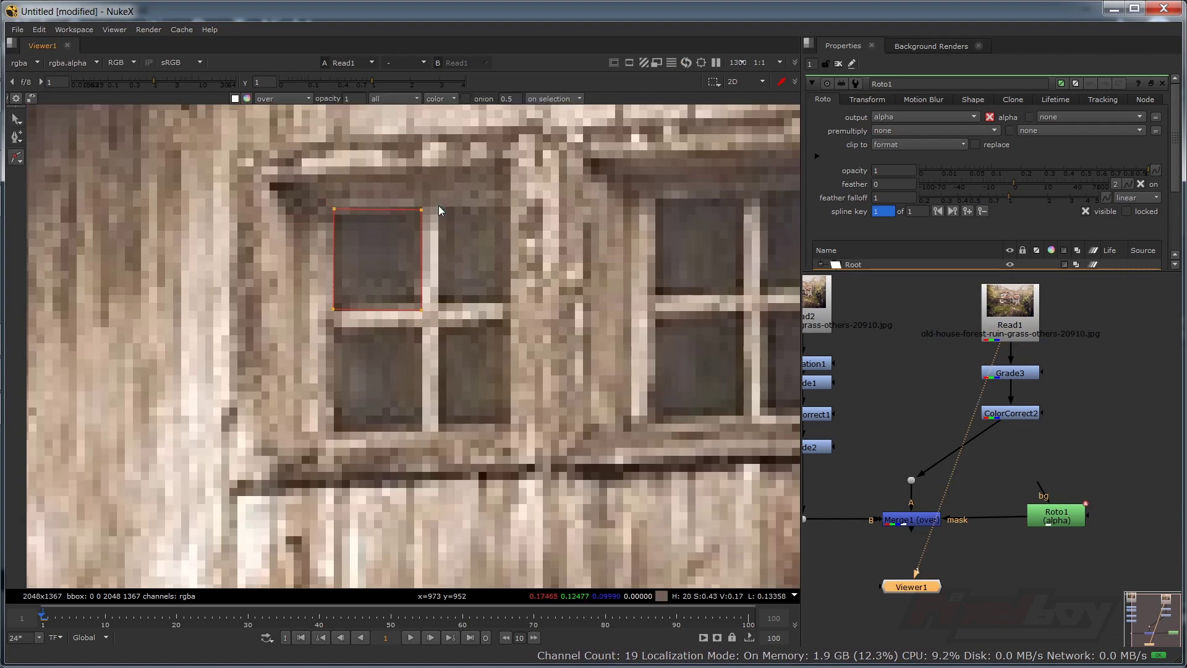
left_click(438, 302)
left_click(510, 302)
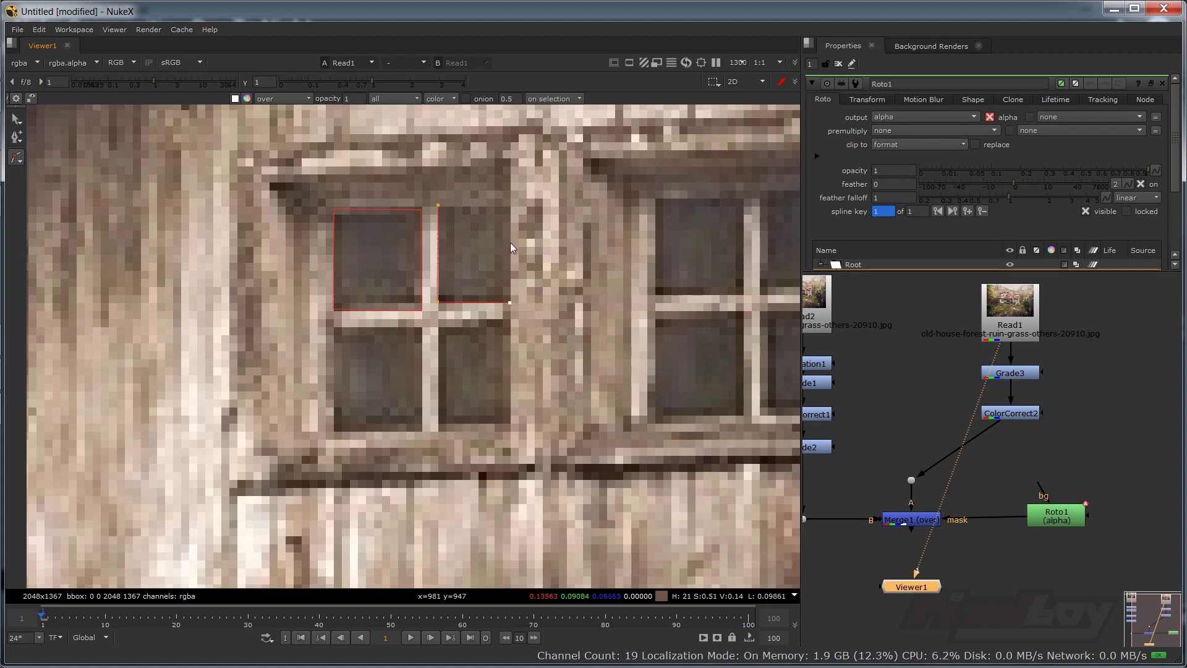
left_click(509, 205)
left_click(1067, 518)
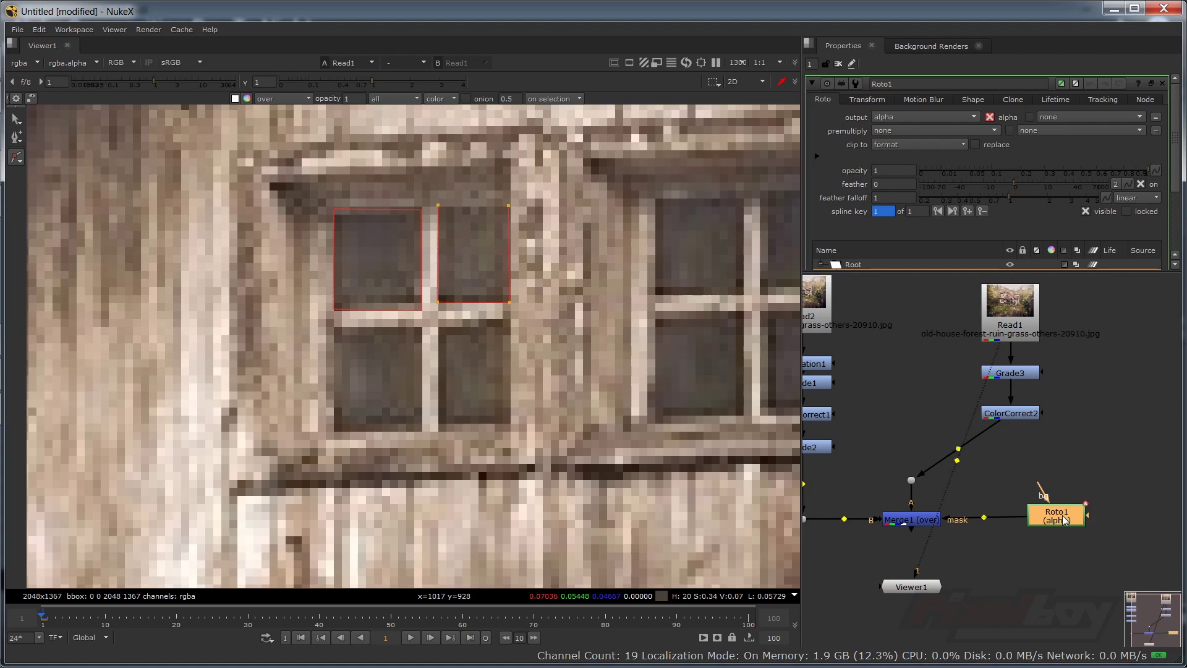
double_click(1063, 515)
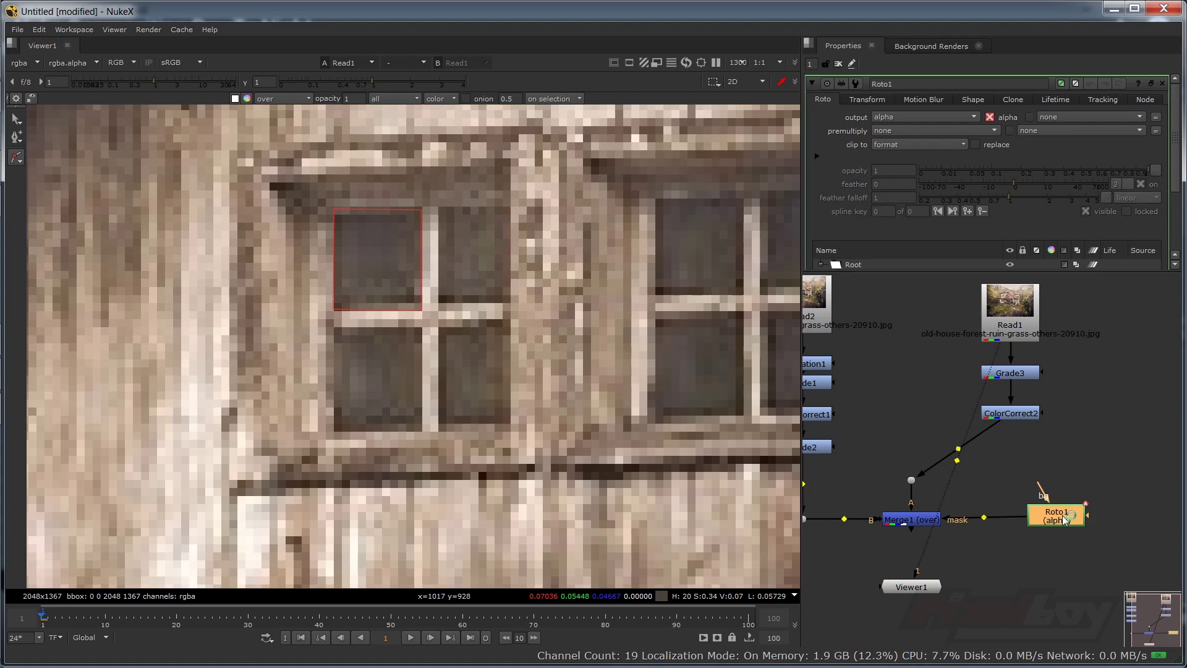
left_click(17, 157)
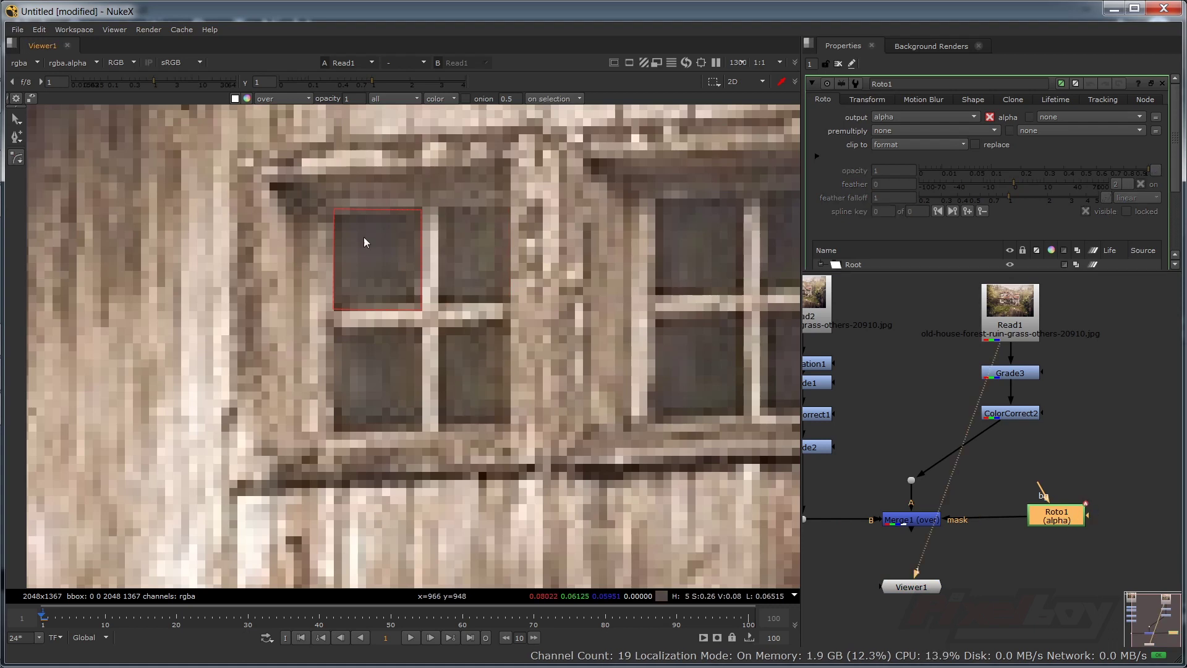
left_click(437, 209)
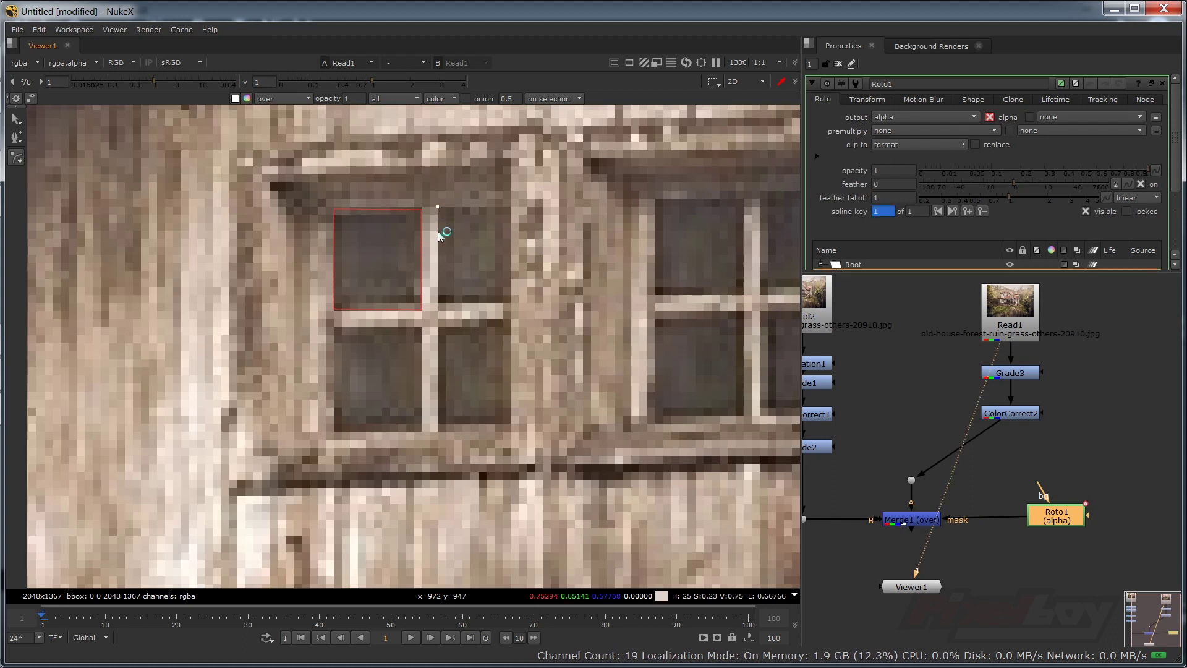
left_click(438, 300)
left_click(510, 301)
key("ctrl+z")
left_click(18, 160)
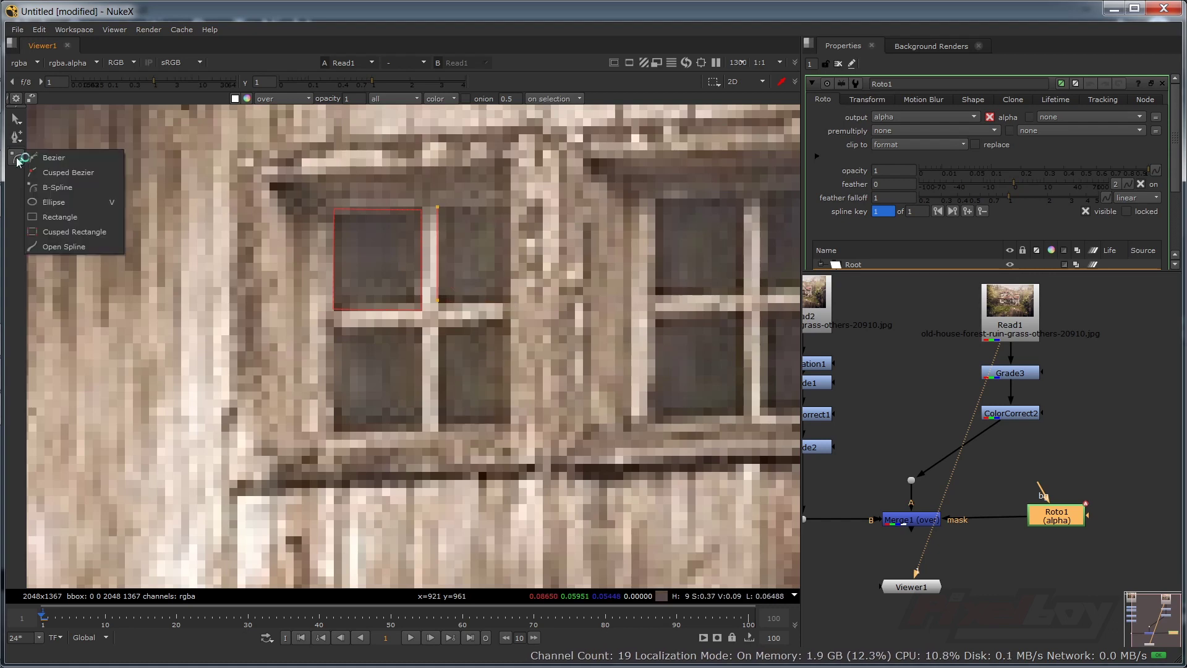
left_click(53, 158)
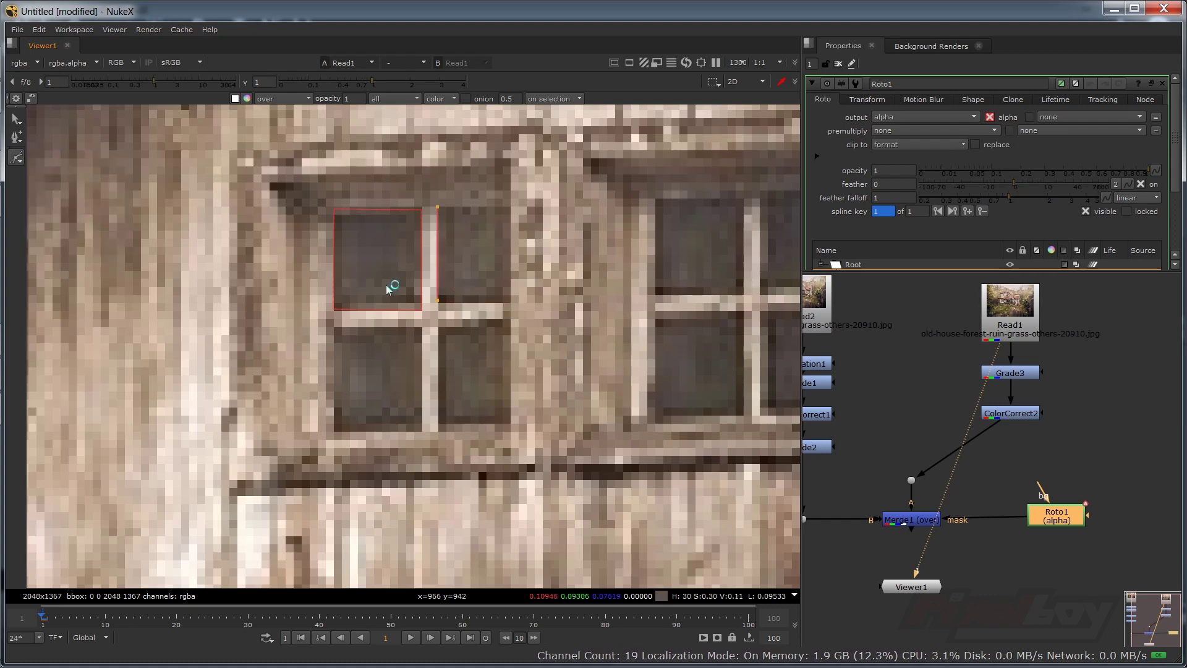
key("ctrl+z")
left_click(439, 301)
key("Delete")
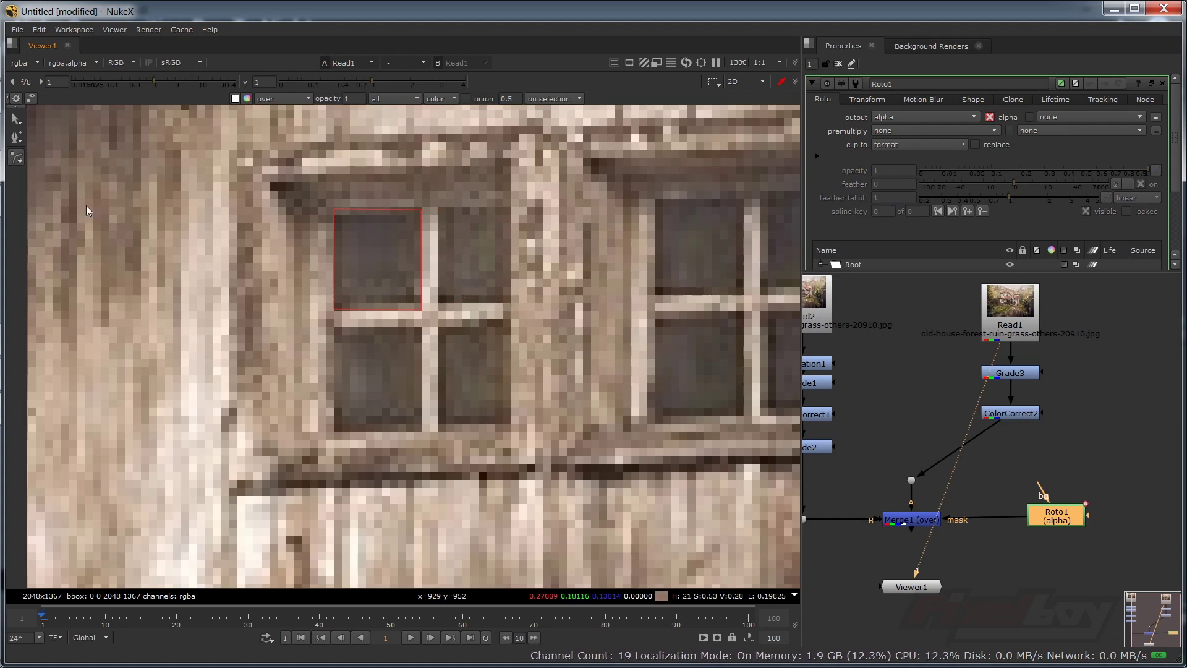
- Trace a closed Roto1 Bezier shape around the upper-right pane of the left gable window
left_click(19, 160)
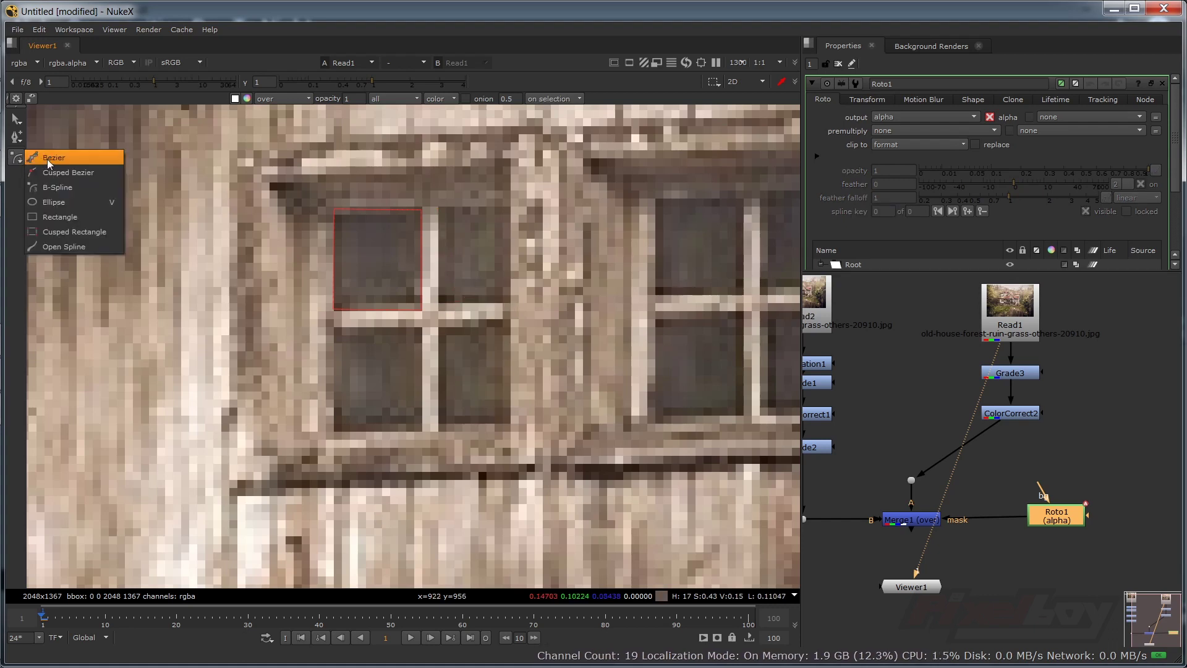
left_click(48, 170)
left_click(439, 206)
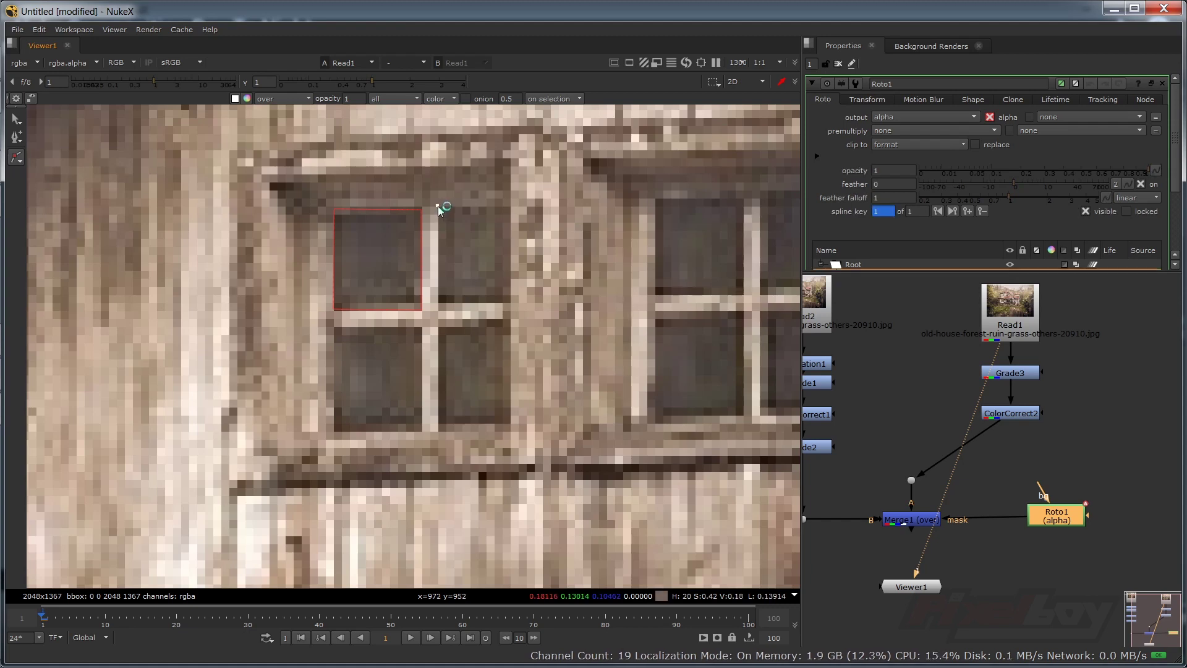
left_click(439, 299)
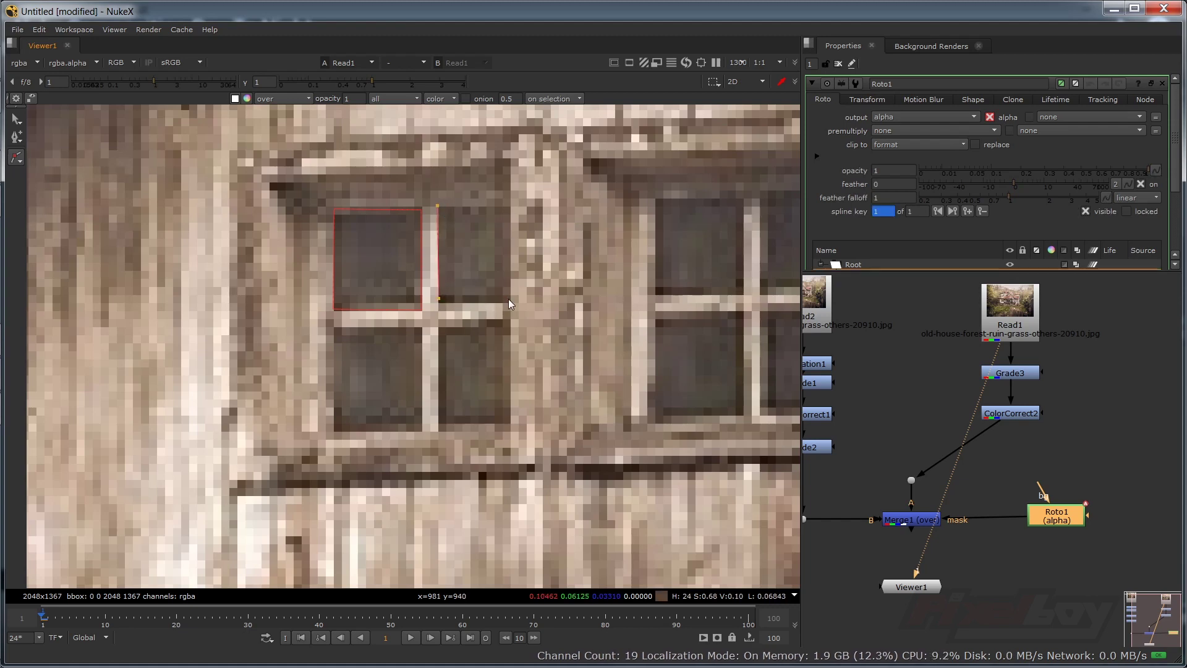
key("ctrl+z")
key("ctrl+z")
left_click(509, 308)
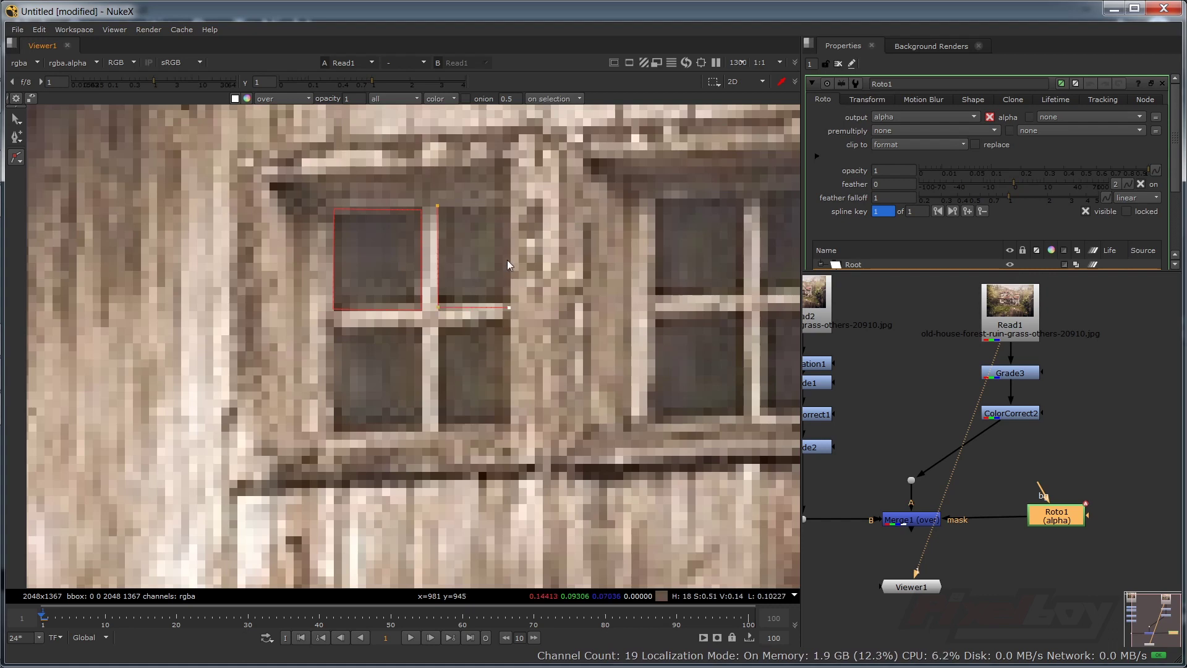
left_click(436, 206)
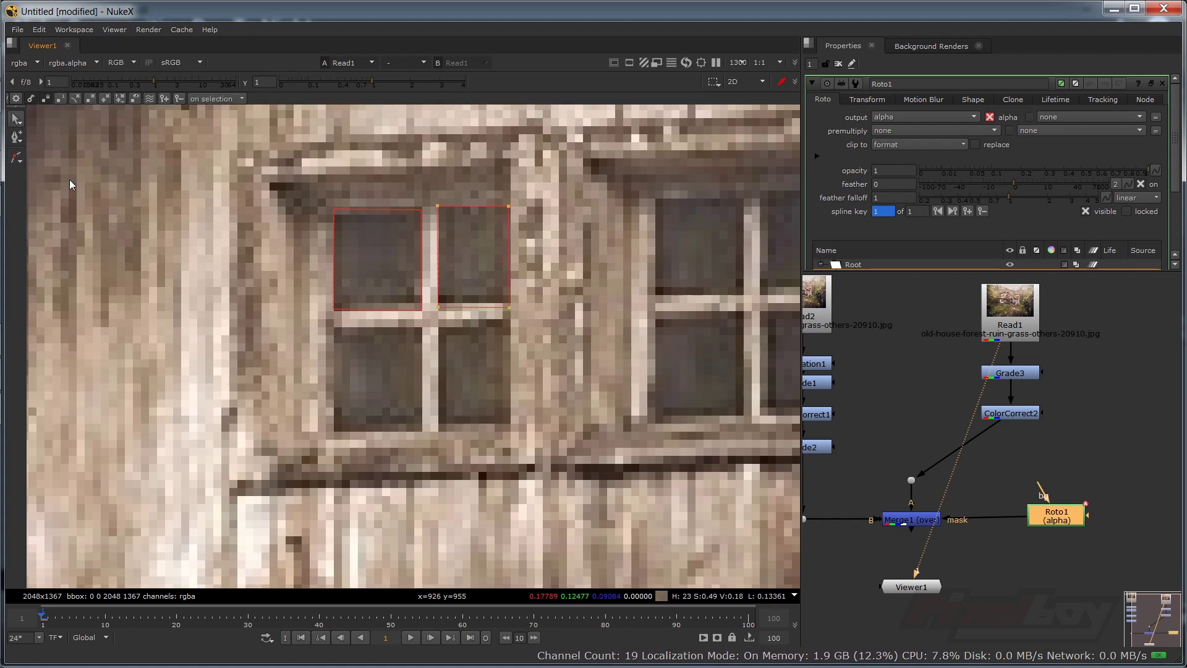
- Trace a closed Roto1 shape around the lower-left pane of the left gable window
key("v")
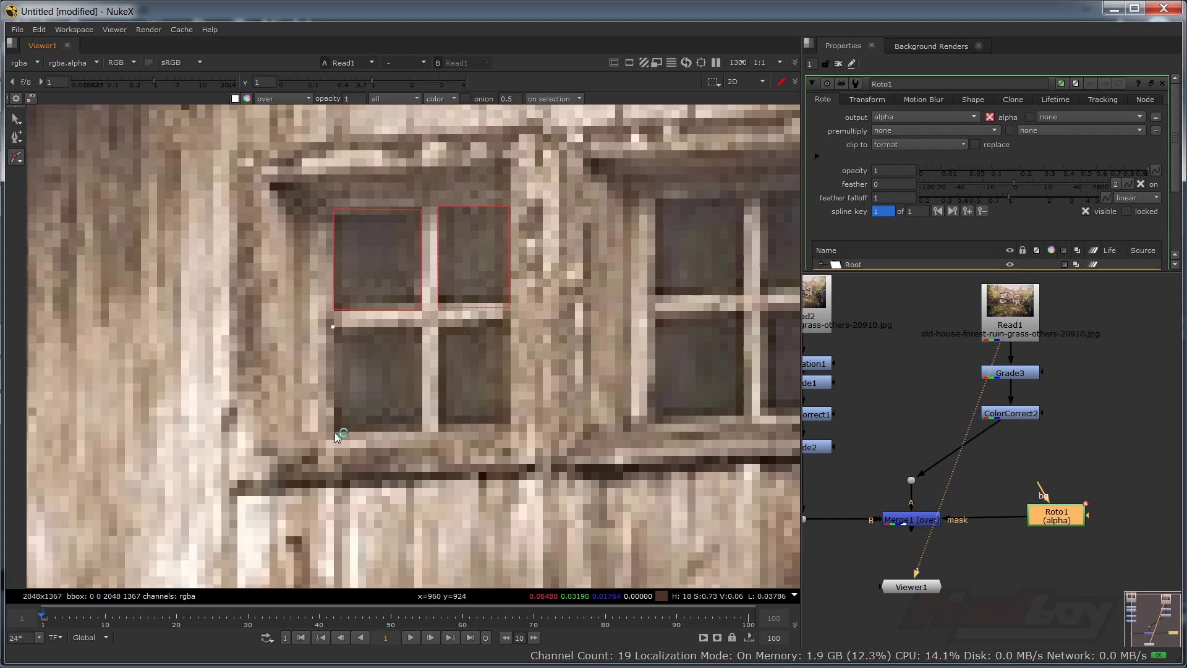
left_click(421, 429)
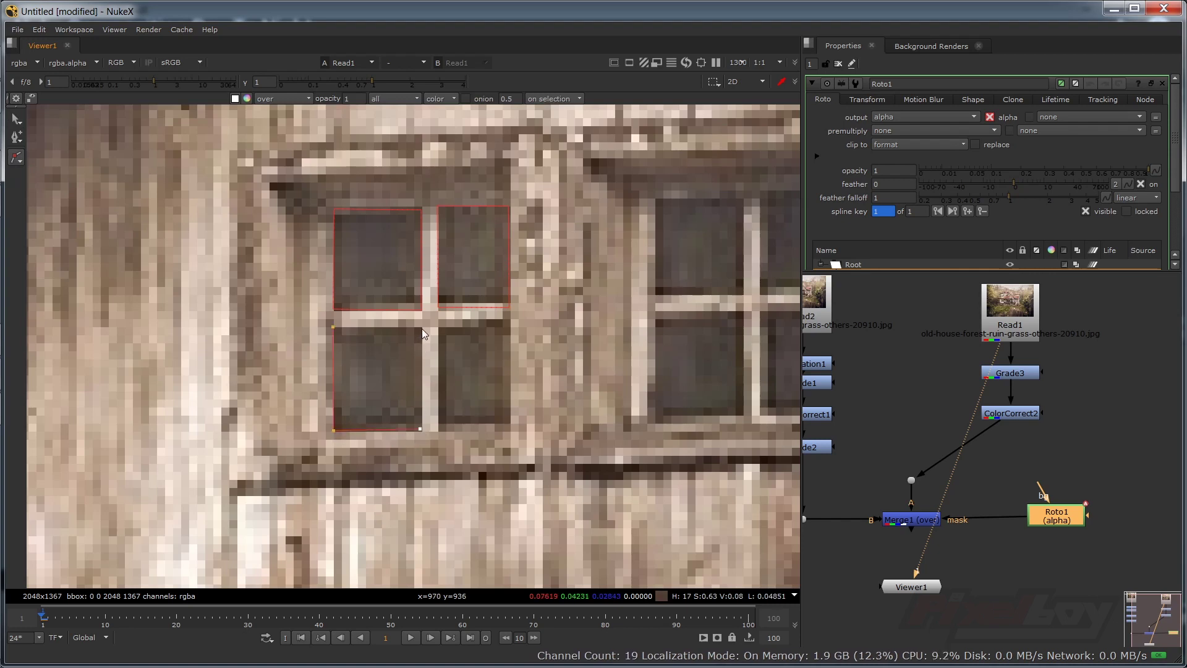
left_click(334, 326)
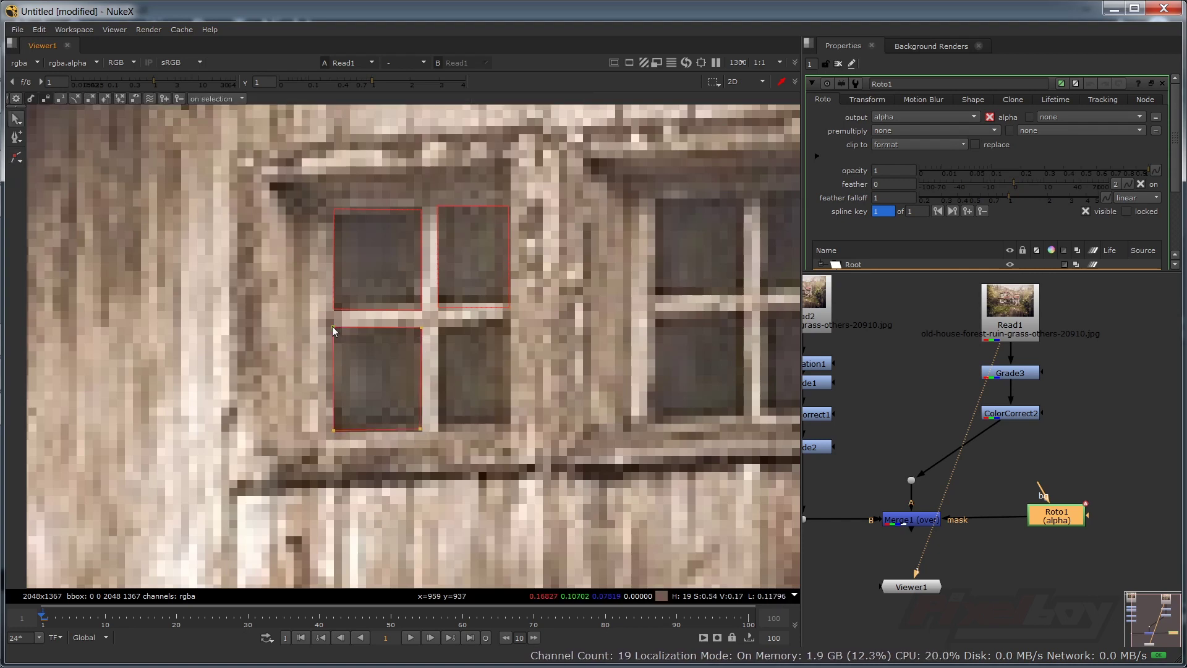
key("space")
right_click(540, 332)
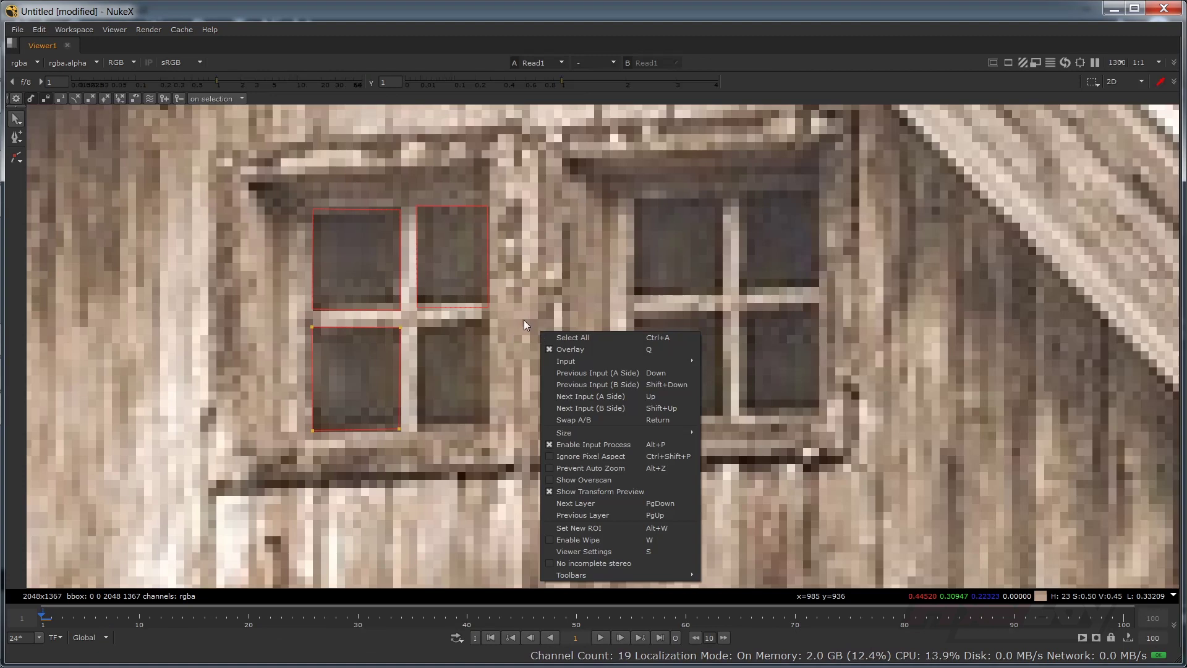
left_click(529, 280)
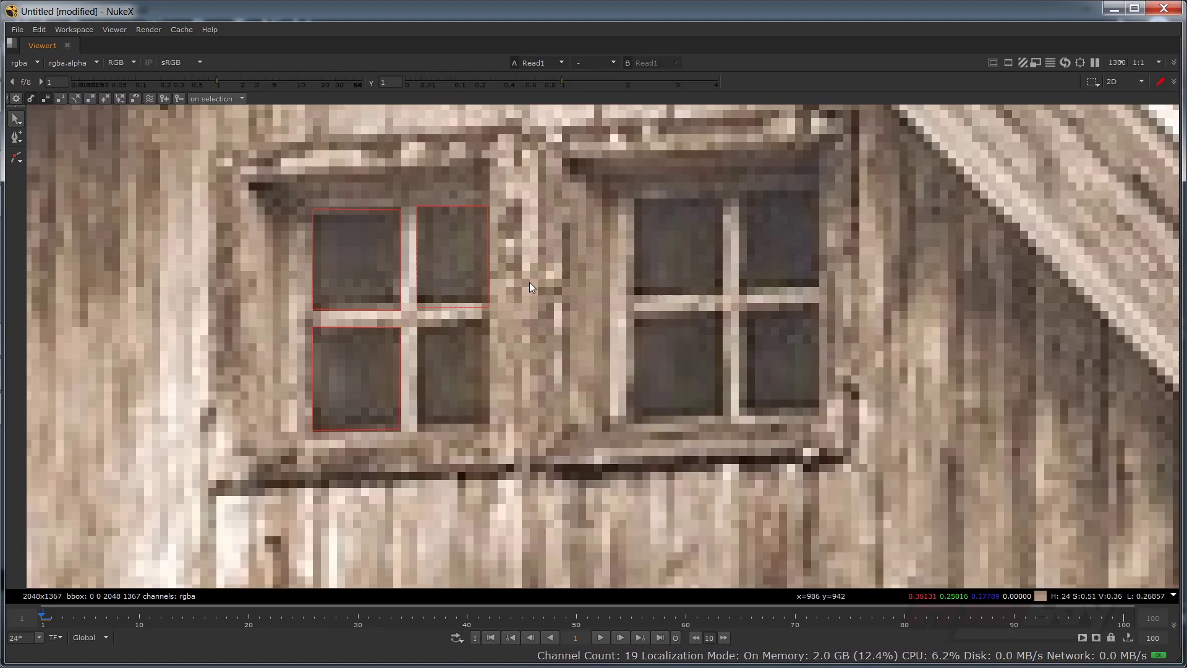
key("space")
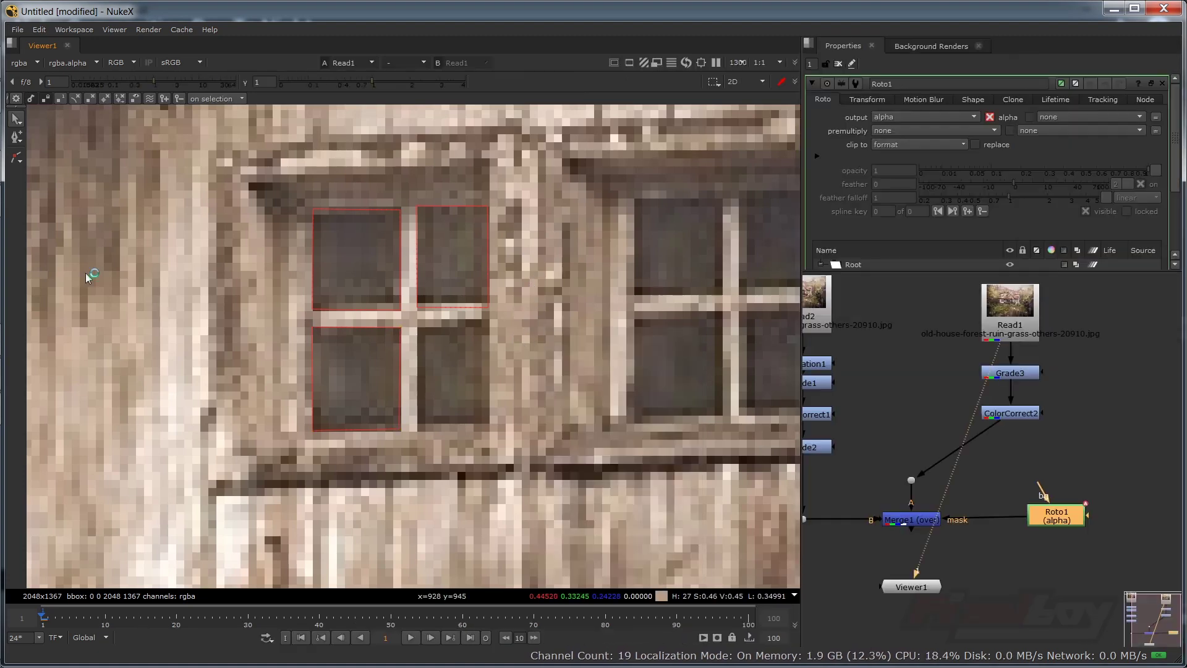
- Trace a closed Roto1 shape around the lower-right pane of the left gable window
left_click(13, 156)
left_click(418, 325)
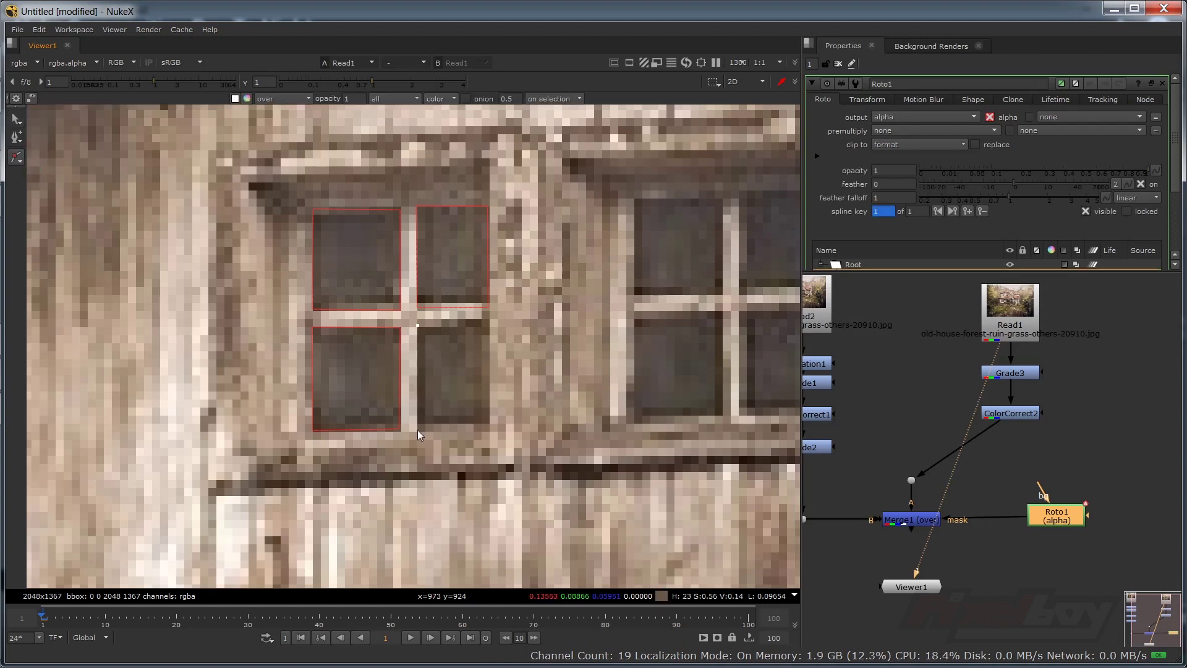
left_click(418, 429)
left_click(488, 429)
left_click(488, 322)
left_click(418, 326)
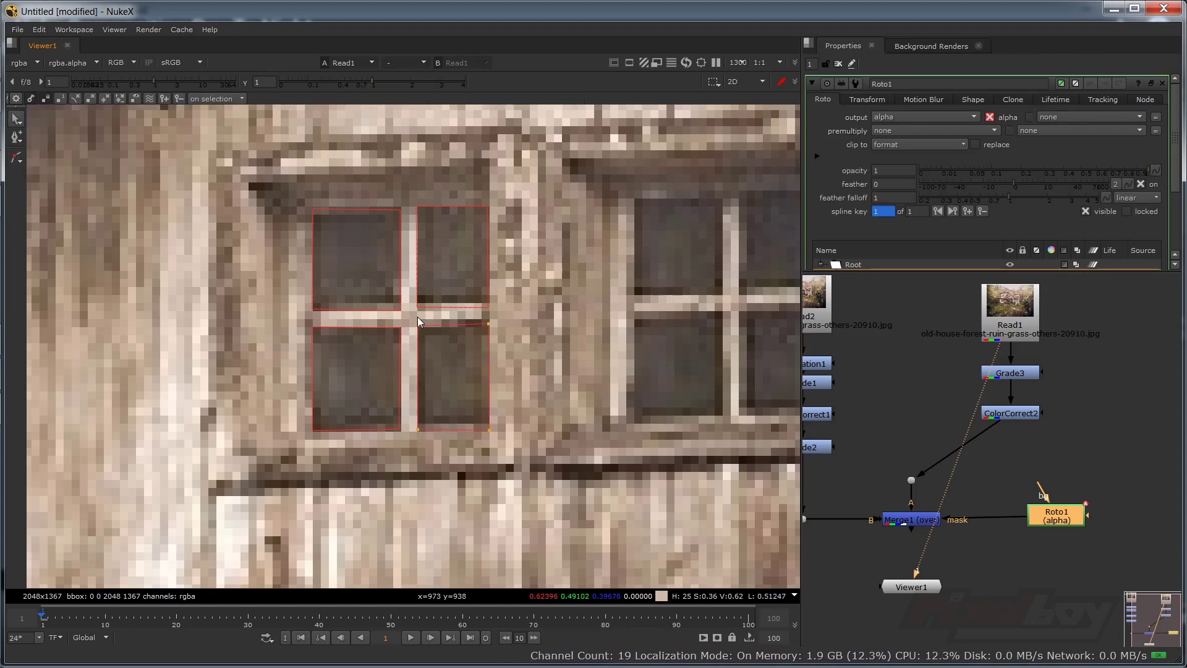
- Trace a closed Roto1 shape around the upper-left pane of the right gable window
scroll(465, 328, "up", 4)
left_click_drag(414, 315, 470, 321)
key("f")
scroll(406, 262, "up", 12)
scroll(432, 420, "up", 2)
left_click(16, 157)
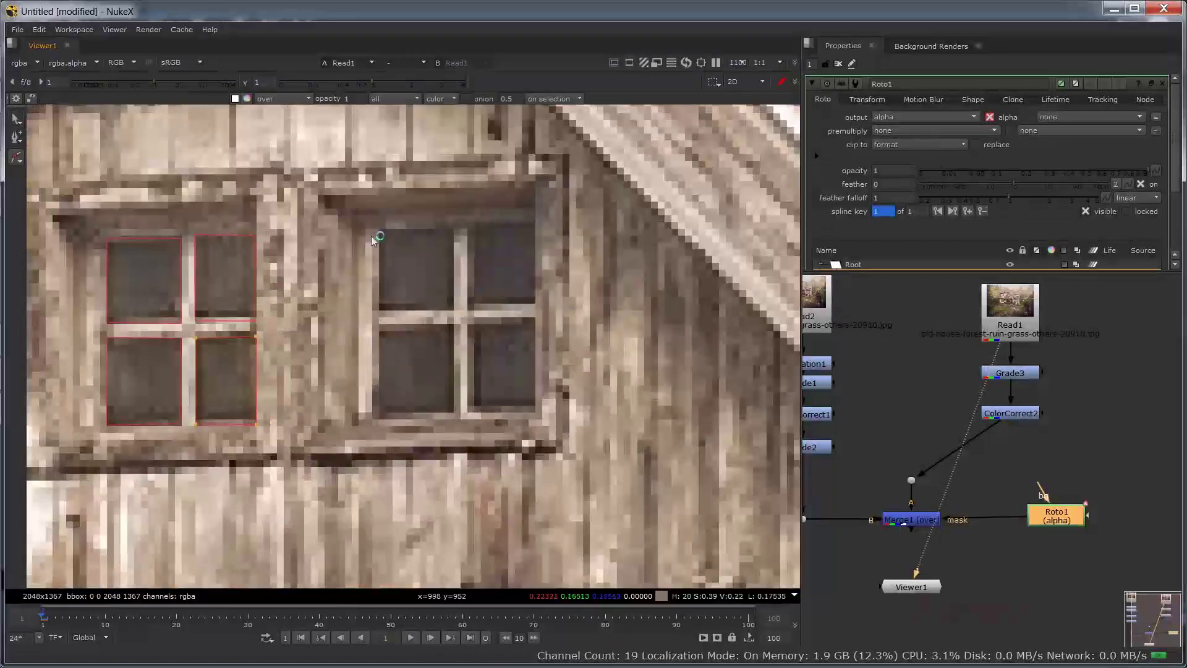
left_click(379, 229)
left_click(379, 306)
left_click(452, 306)
left_click(452, 229)
left_click(380, 230)
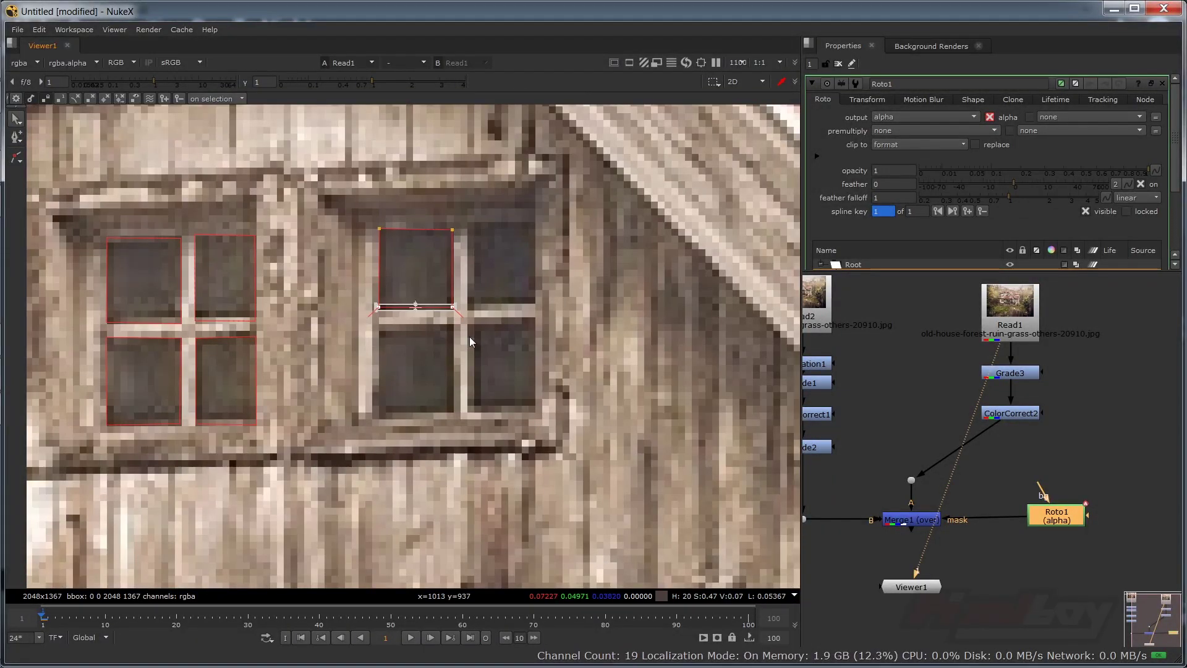
- Trace a closed Roto1 shape around the upper-right pane of the right gable window
scroll(469, 337, "up", 3)
left_click(506, 177)
left_click(503, 316)
left_click(619, 316)
left_click(620, 174)
left_click(506, 176)
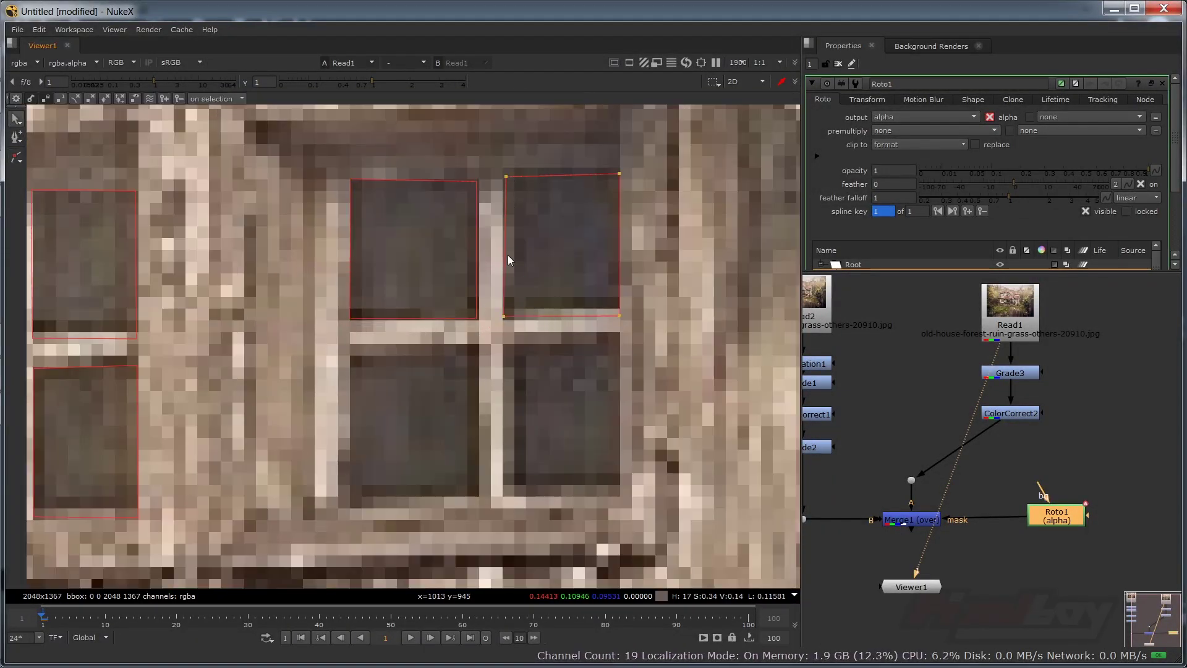
- Trace a closed Roto1 shape around the lower-left pane of the right gable window
key("v")
left_click(350, 355)
left_click(349, 495)
left_click_drag(350, 355, 349, 346)
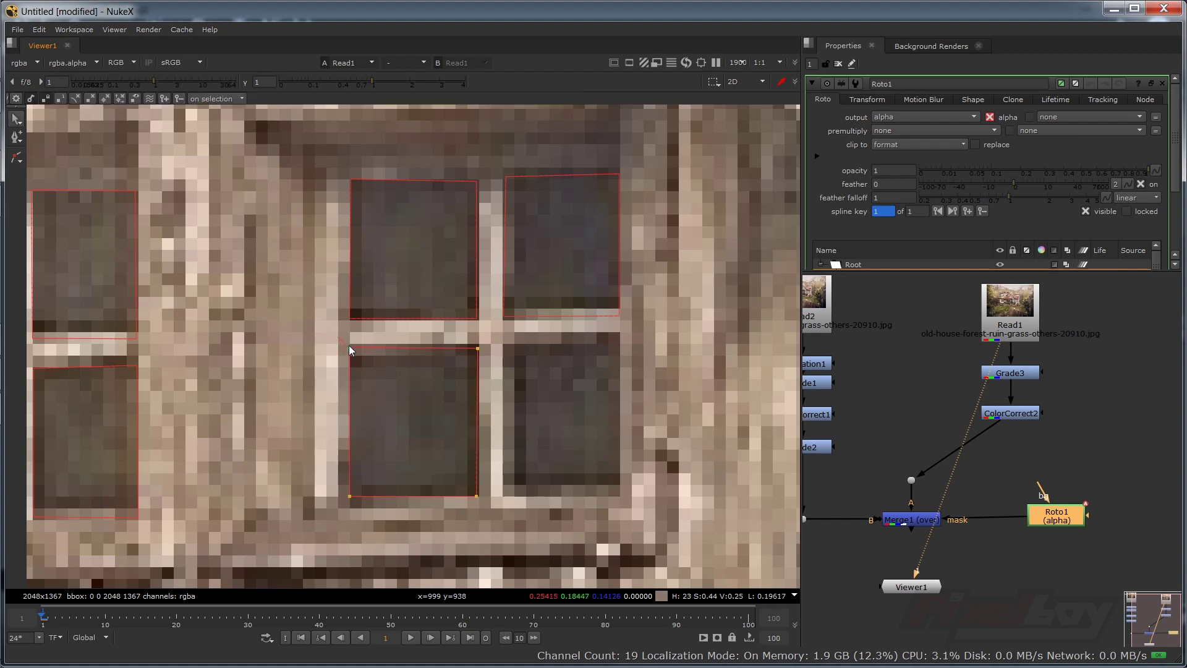
- Trace a closed Roto1 shape around the lower-right pane of the right gable window and adjust corner points to fit the panes
key("v")
left_click(504, 343)
left_click(503, 495)
left_click(622, 495)
left_click(620, 338)
left_click(505, 345)
left_click_drag(504, 344, 477, 337)
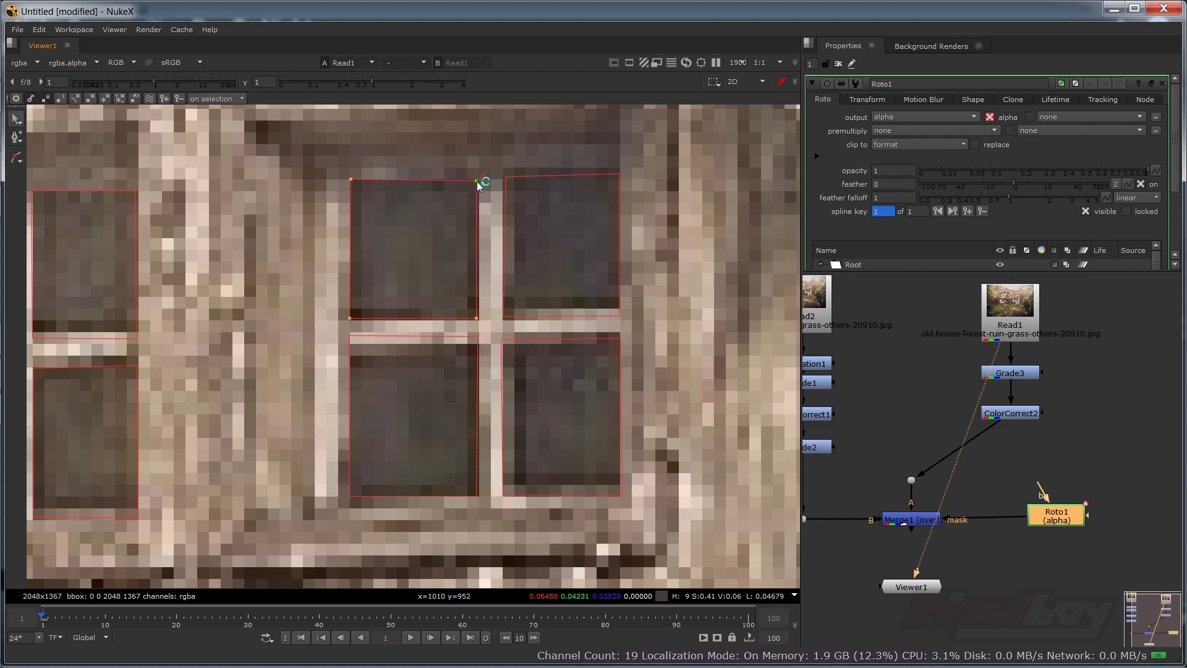
left_click_drag(505, 176, 501, 172)
- Check the masked gable windows in Merge1's output, return the viewer to Read1 and reselect Roto1 with its overlay shown
scroll(581, 371, "down", 5)
left_click(911, 520)
key("1")
scroll(593, 415, "down", 10)
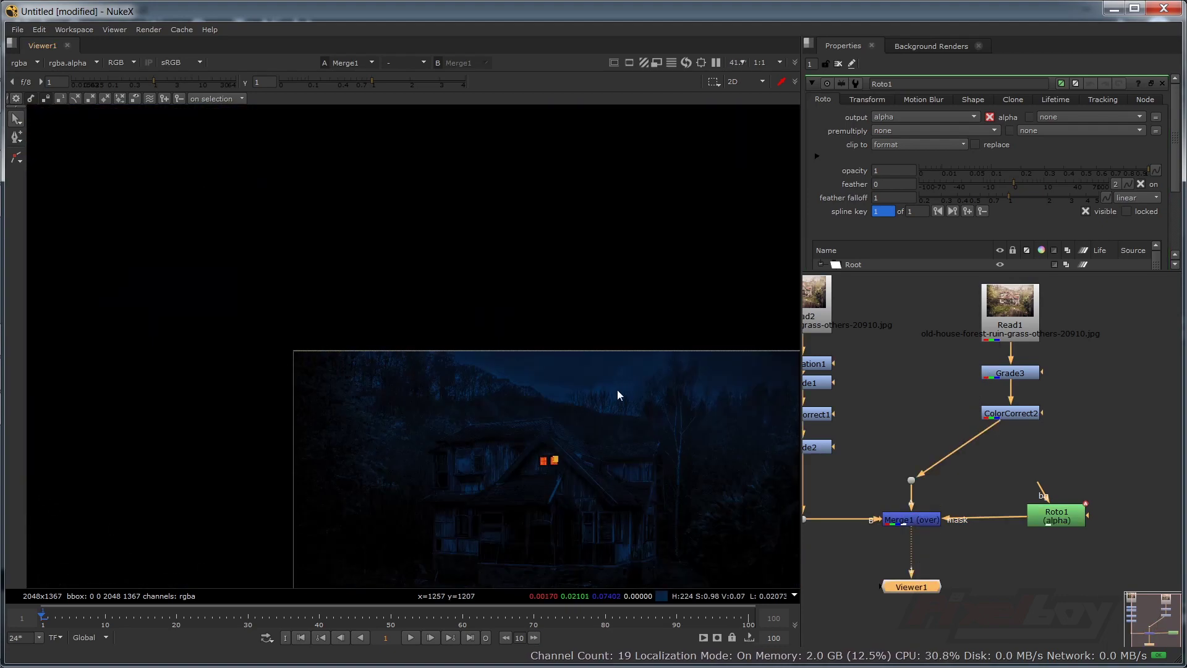
key("o")
left_click_drag(620, 537, 519, 391)
scroll(445, 377, "up", 4)
left_click_drag(536, 302, 524, 343)
scroll(524, 342, "up", 1)
left_click(1014, 313, "ctrl+shift")
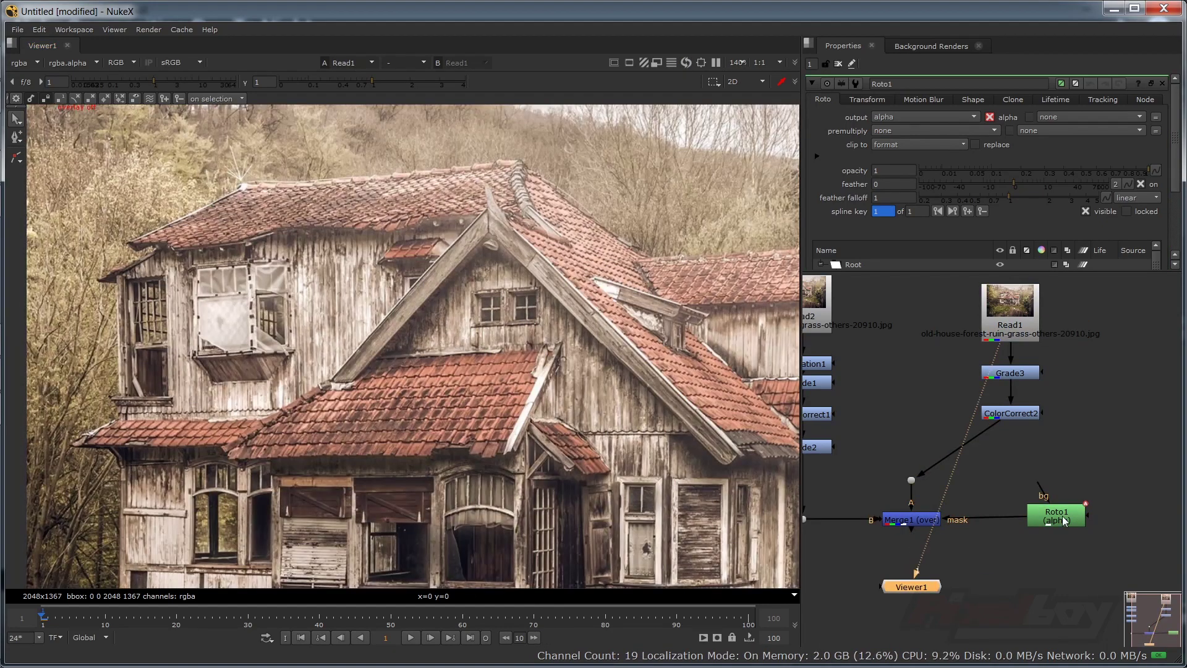
left_click(1055, 517)
key("o")
- Trace a Roto1 shape around the small dark pane partly hidden behind the gable's sloping roof beam
scroll(510, 311, "up", 11)
left_click_drag(535, 278, 622, 296)
left_click(628, 284)
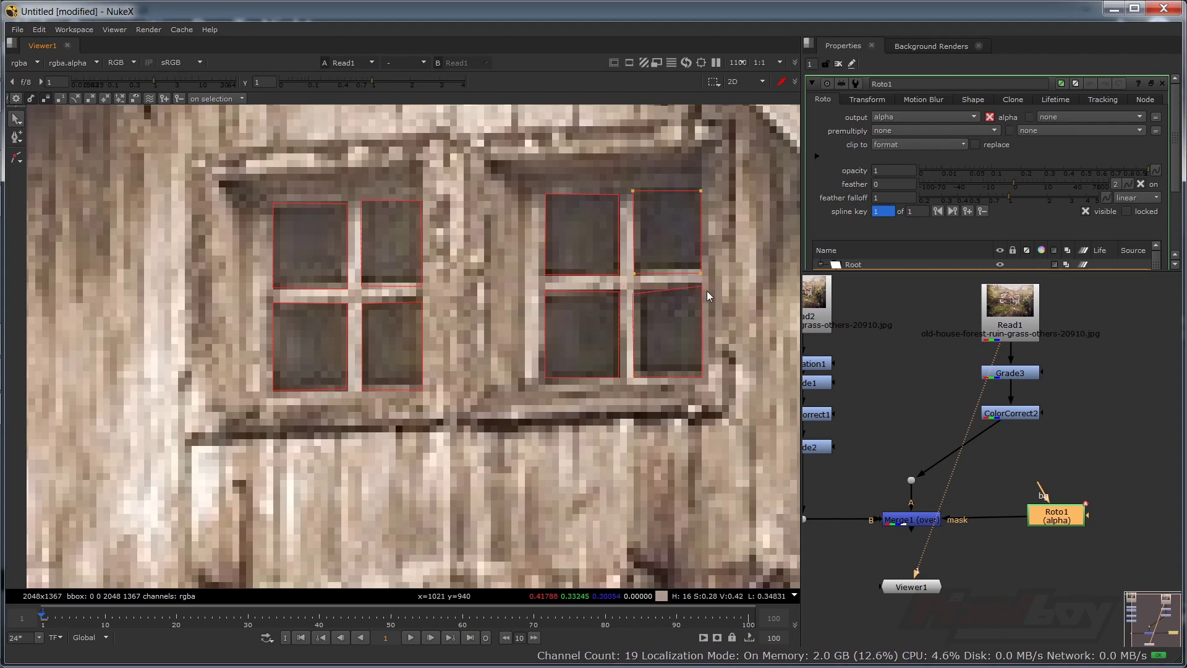
scroll(517, 339, "down", 7)
left_click_drag(254, 270, 479, 268)
scroll(543, 276, "up", 5)
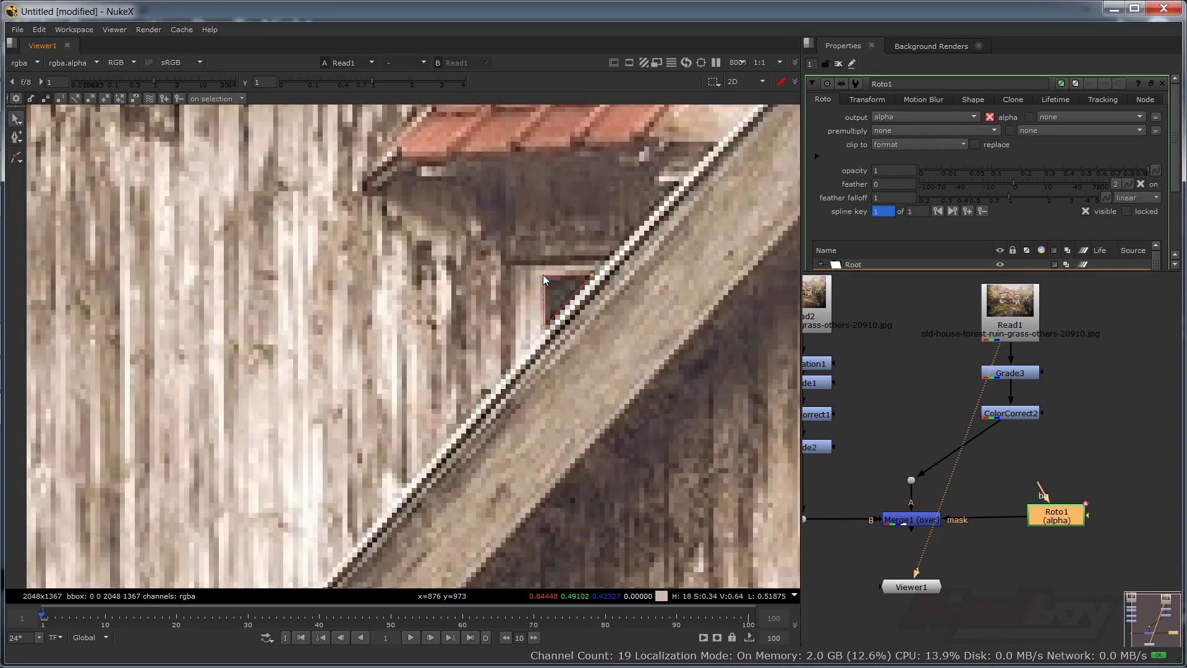
- Trace a closed Roto1 shape around the leftmost opening in the top row of the barred upper-floor window at the house's far left
scroll(543, 276, "down", 7)
left_click_drag(238, 292, 432, 345)
scroll(431, 344, "up", 5)
key("v")
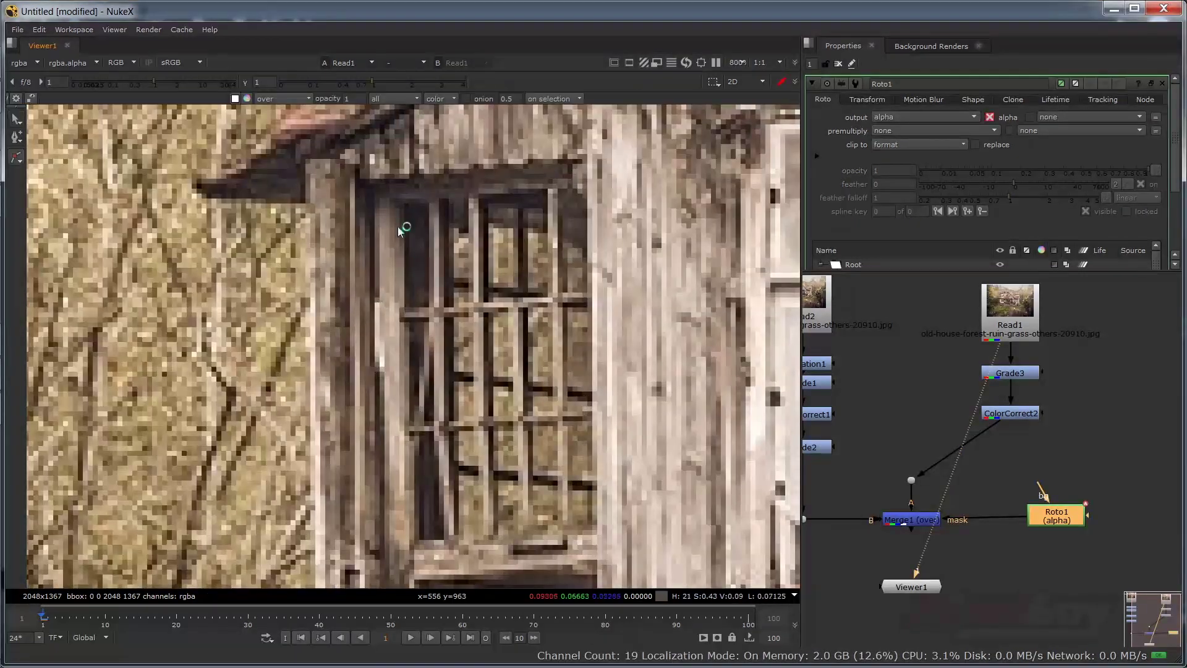
left_click(403, 206)
left_click(404, 304)
left_click(427, 306)
scroll(428, 302, "up", 3)
left_click_drag(378, 305, 379, 314)
left_click(428, 314)
left_click_drag(456, 204, 465, 316)
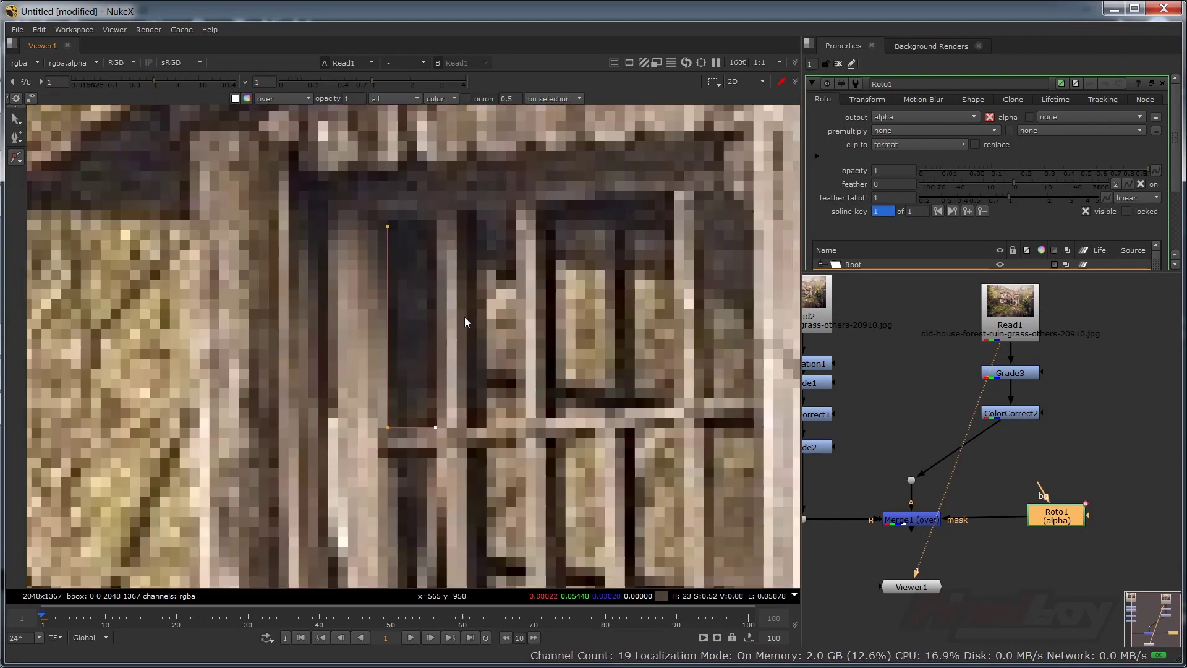
left_click(435, 221)
left_click(386, 221)
- Trace a Roto1 shape around the second opening in the top row of the barred window, removing misplaced points
key("v")
left_click(457, 211)
left_click(465, 425)
left_click(523, 427)
left_click(515, 210)
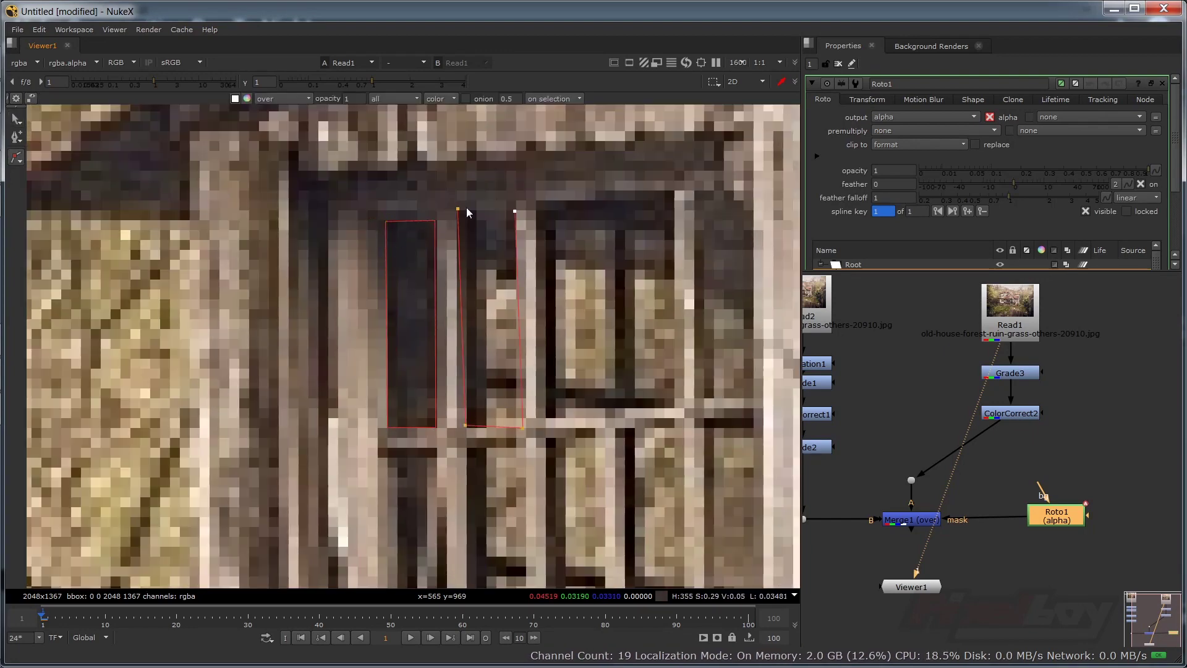
key("ctrl+z")
key("ctrl+z")
- Trace Roto1 shapes around the wide third opening and the narrow rightmost opening in the barred window's top row
left_click(683, 418)
left_click(672, 190)
left_click(536, 190)
scroll(576, 416, "down", 5)
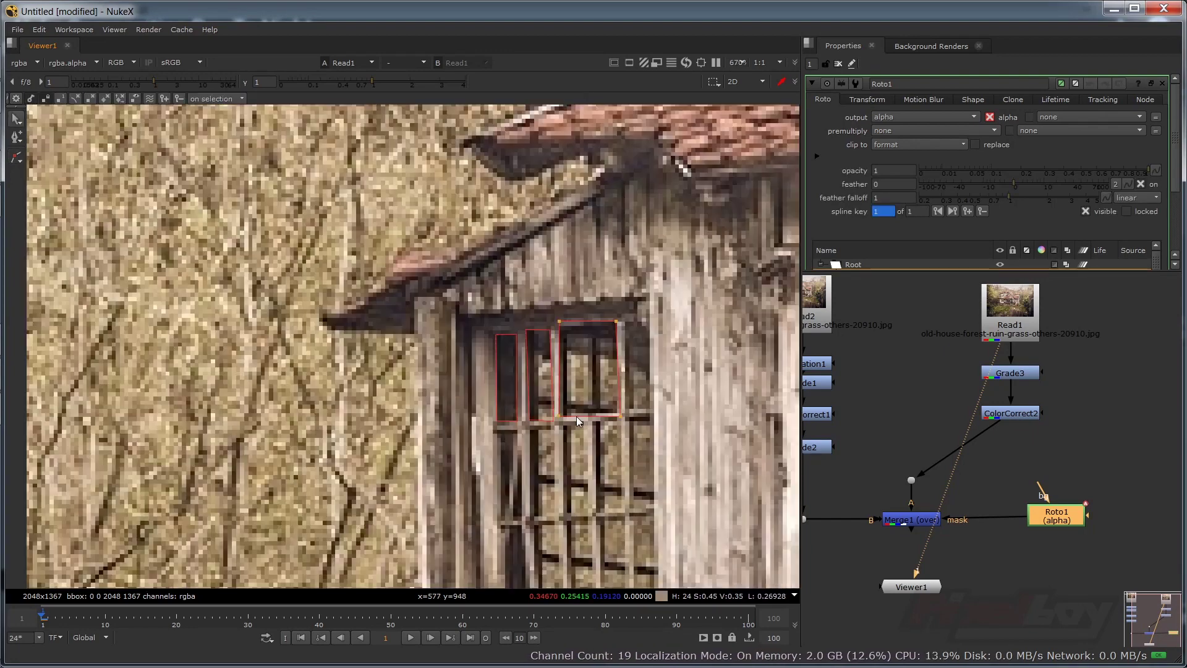
scroll(576, 417, "up", 4)
key("v")
left_click(625, 282)
left_click(625, 282)
- Trace a closed Roto1 shape around the leftmost opening in the barred window's middle row
left_click(432, 263)
left_click(439, 406)
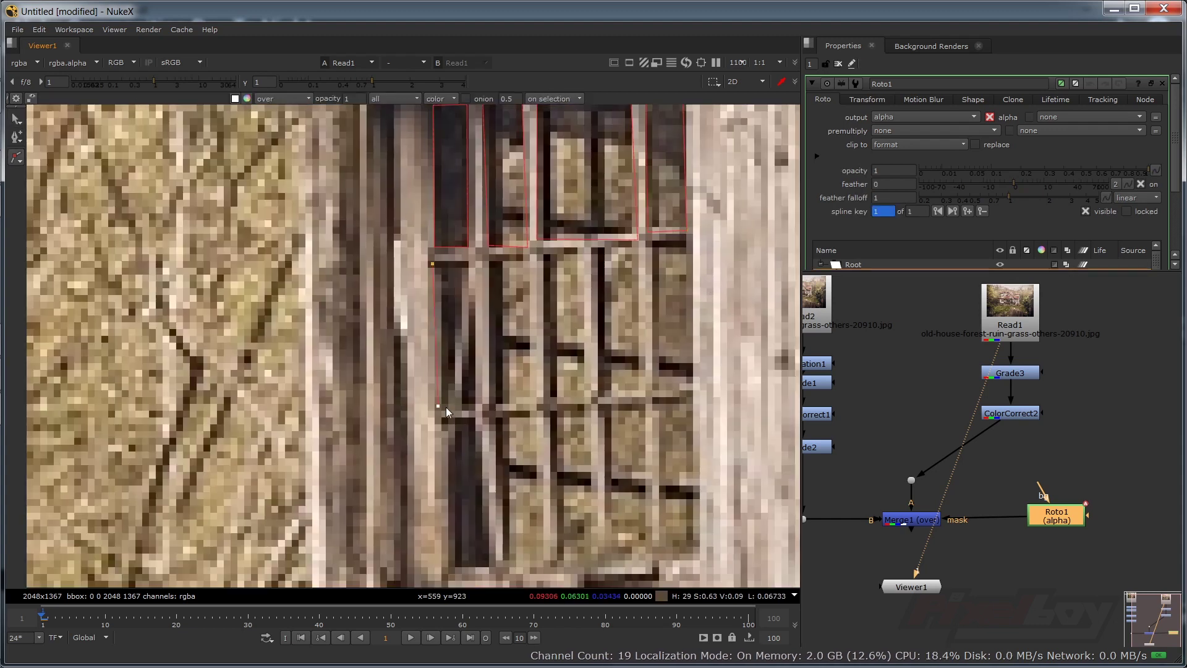
left_click(474, 405)
left_click(471, 263)
left_click(432, 263)
- Trace a closed Roto1 shape around the second opening in the barred window's middle row
key("v")
left_click(498, 270)
left_click(488, 260)
left_click(493, 402)
left_click(531, 399)
left_click(529, 258)
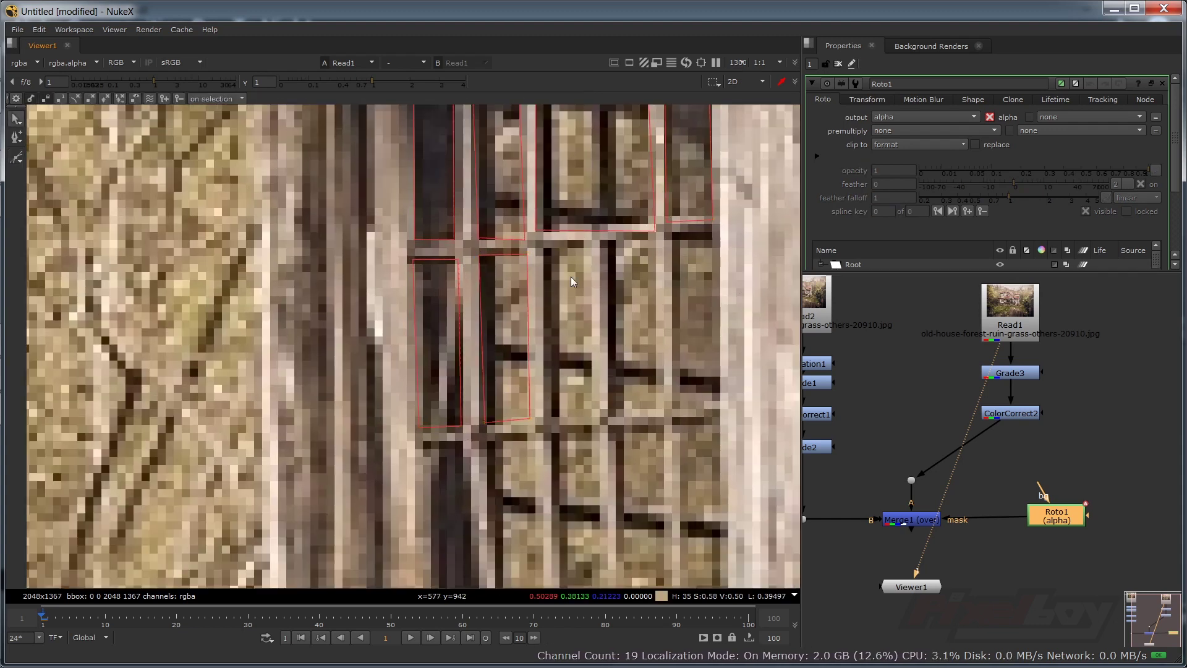
- Trace and close a Roto1 shape around the third opening in the barred window's middle row
left_click(543, 244)
left_click(551, 416)
left_click(598, 414)
left_click(595, 244)
left_click(529, 420)
key("Return")
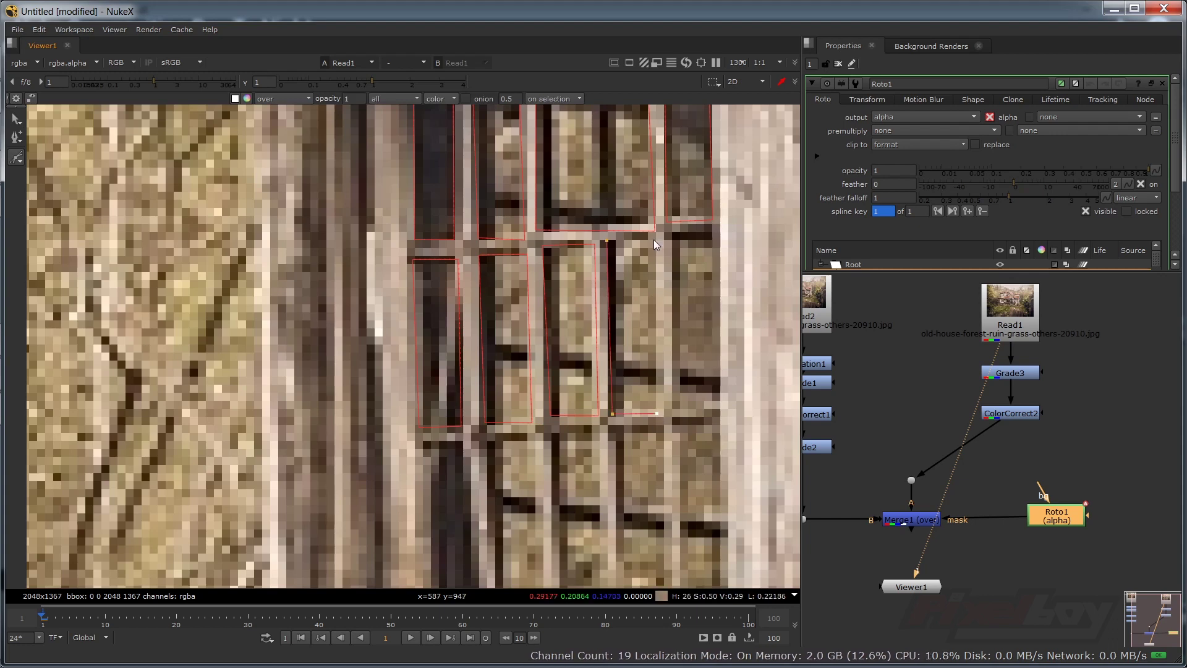
- Trace and close Roto1 shapes around the fourth and rightmost openings in the barred window's middle row
left_click(654, 239)
key("Return")
left_click(671, 238)
left_click(678, 405)
left_click(722, 408)
left_click(712, 239)
key("Return")
- Trace closed Roto1 shapes around the openings in the barred window's bottom row
left_click(420, 259)
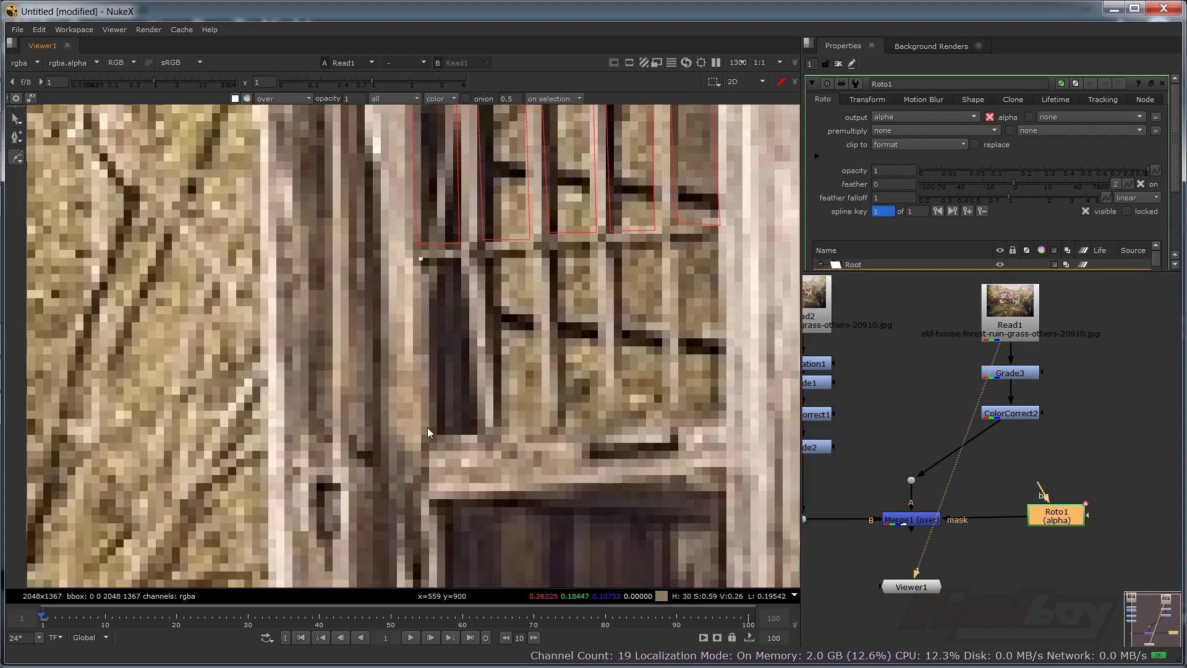
scroll(428, 428, "down", 3)
scroll(524, 363, "up", 3)
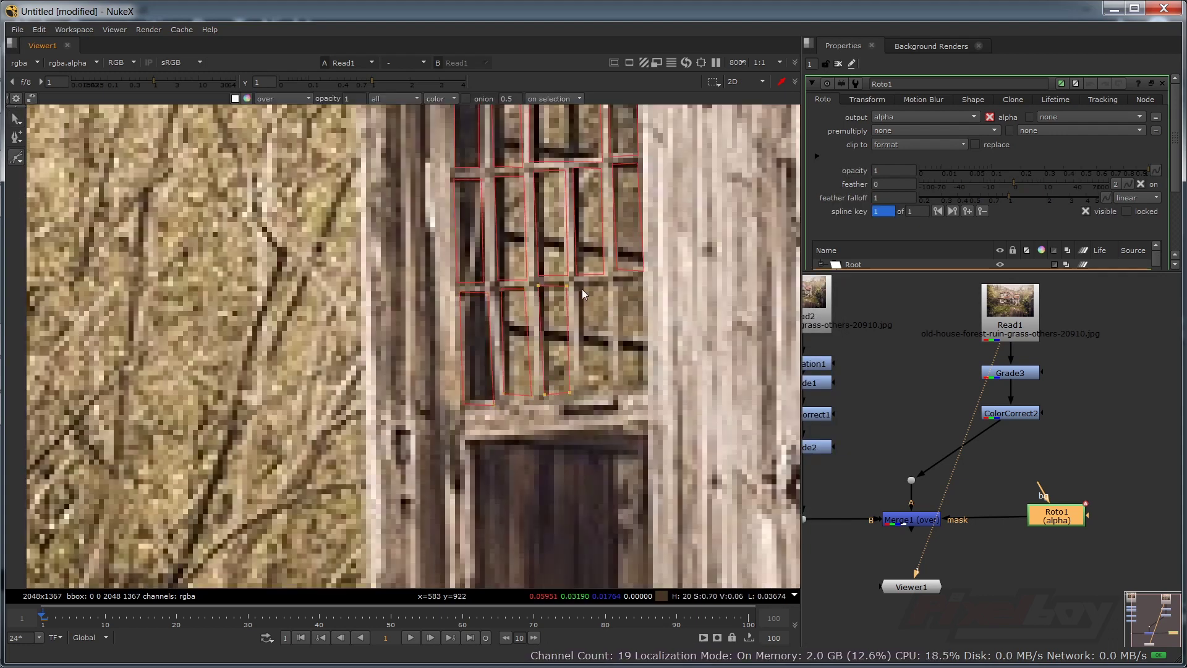
left_click(614, 278)
left_click(618, 385)
left_click(648, 383)
left_click(645, 280)
key("Return")
- Trace a closed Roto1 shape around the dark opening directly below the barred window
scroll(649, 391, "down", 1)
left_click(617, 285)
left_click(606, 416)
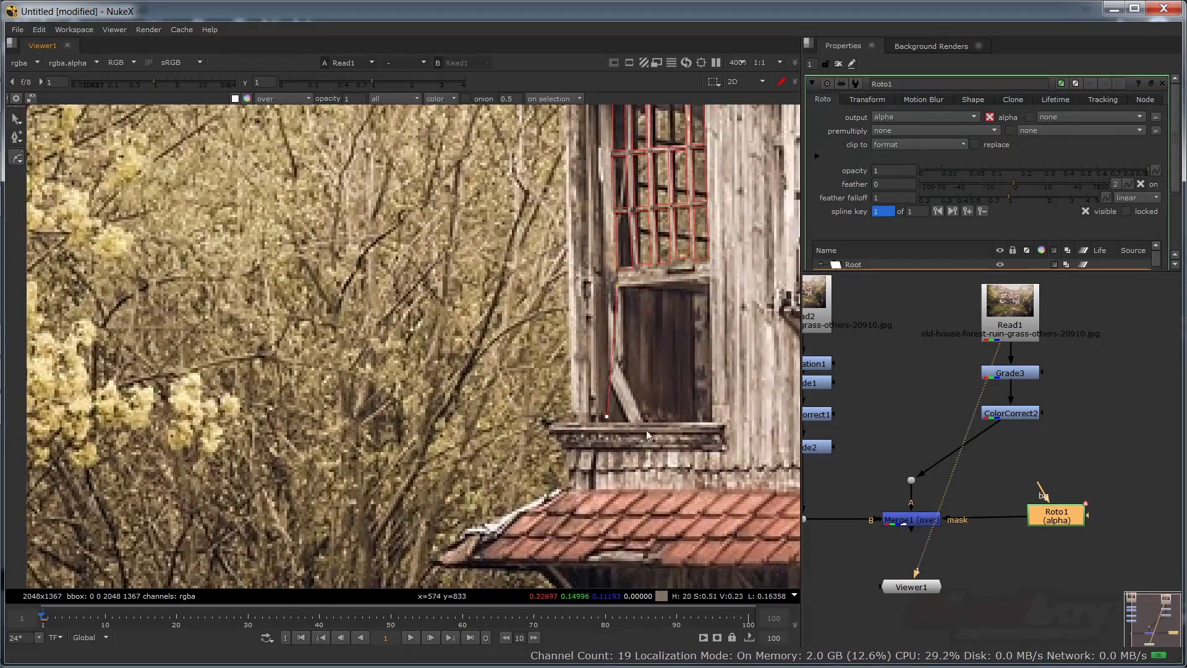
left_click(618, 287)
- Trace Roto1 shapes around the torn opening and the upper-left pane of the plastic-covered upstairs window
scroll(618, 287, "down", 3)
scroll(531, 290, "up", 3)
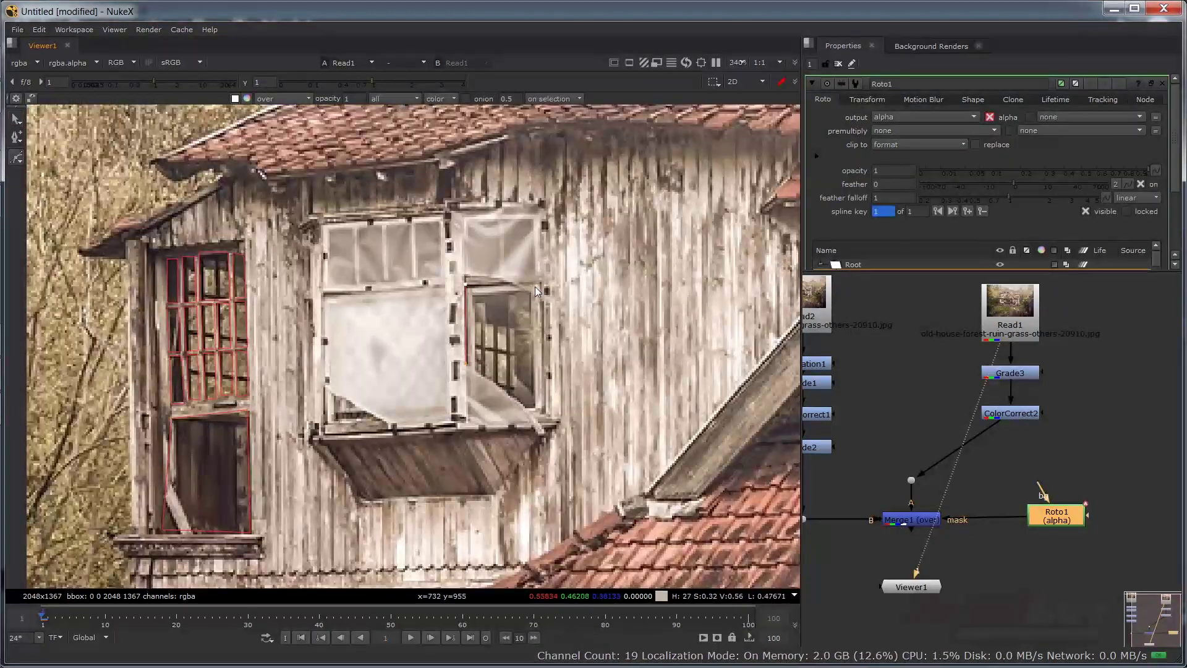
scroll(413, 315, "down", 3)
scroll(395, 238, "up", 3)
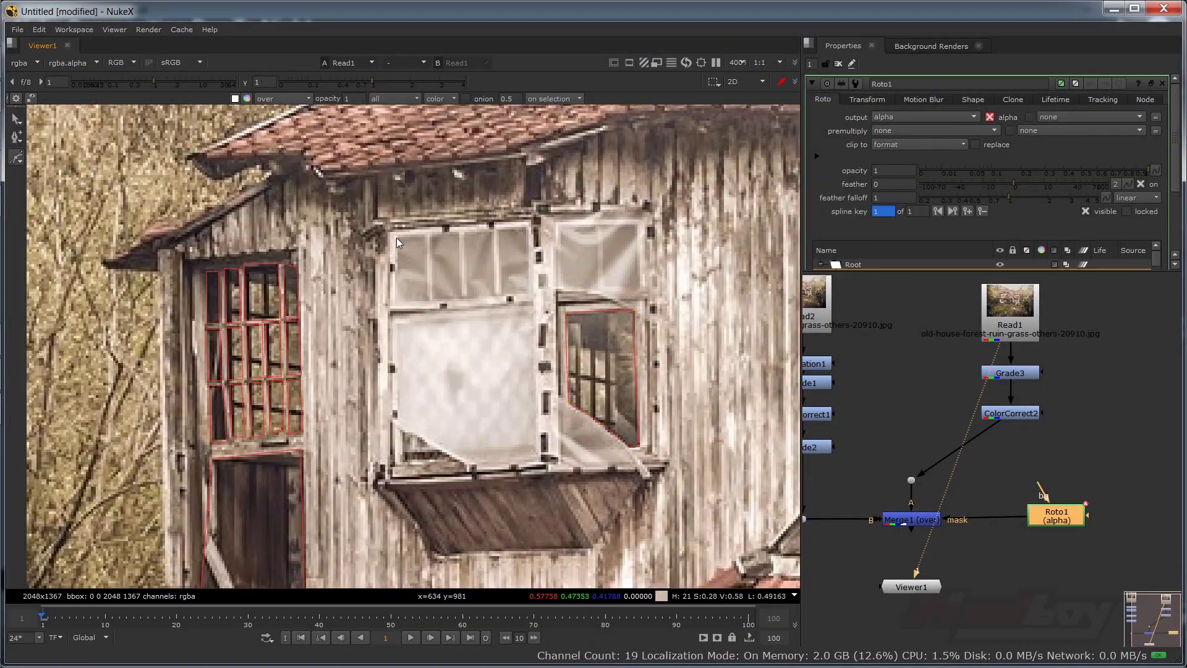
left_click(396, 239)
left_click(399, 300)
- Trace Roto1 shapes around the upper-right pane and the large lower-left pane of the plastic-covered window
left_click(637, 286)
left_click(636, 225)
left_click(558, 226)
left_click(558, 284)
left_click(636, 287)
left_click(399, 325)
left_click(403, 457)
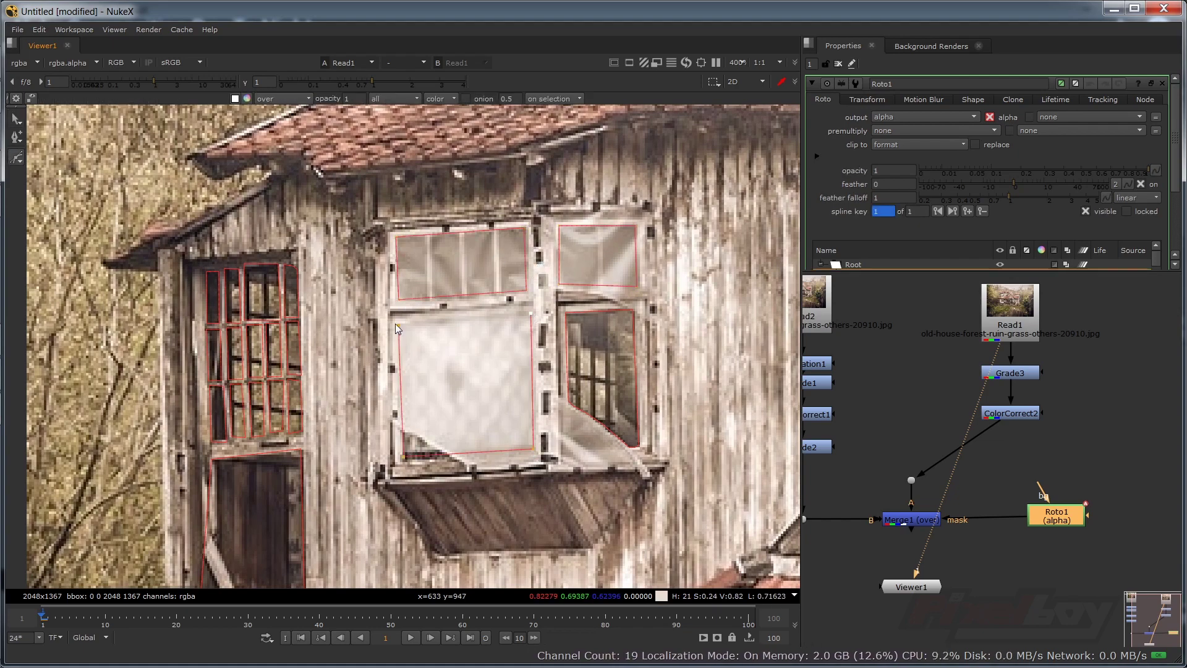
left_click_drag(390, 216, 502, 371)
- Check the glowing windows in the Merge1 result, and return the viewer to Read1
scroll(502, 370, "down", 3)
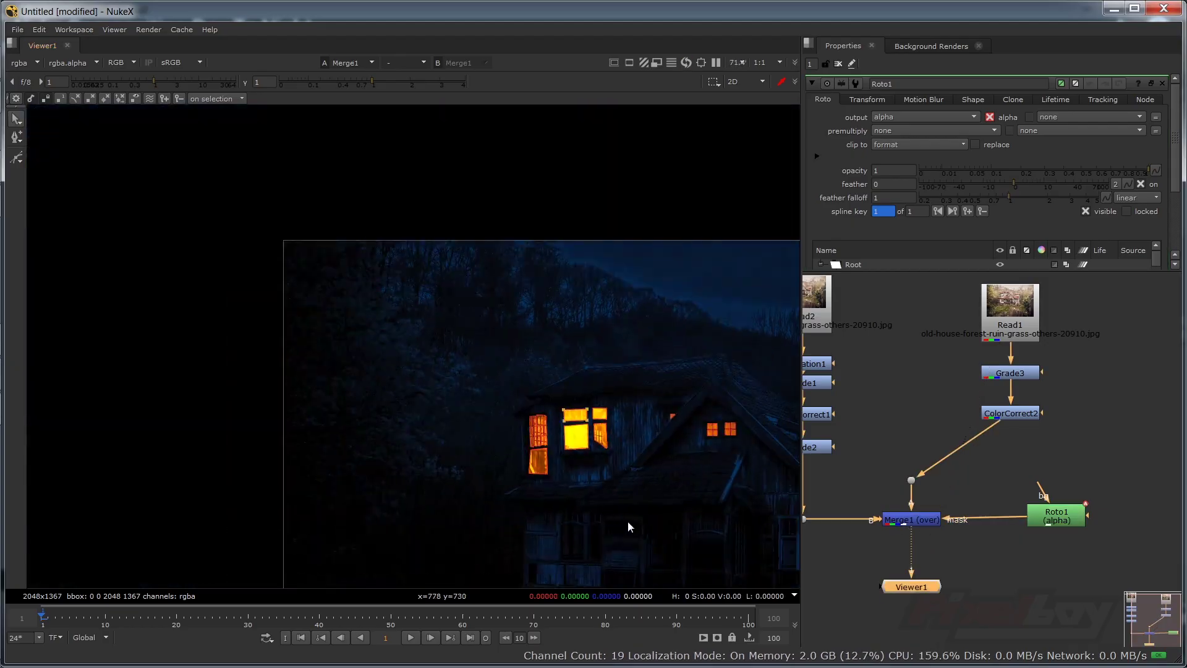
scroll(532, 399, "up", 3)
left_click(1056, 516)
left_click_drag(911, 544, 1010, 324)
- Trace a closed Roto1 shape around the leftmost upper pane of the wide arched ground-floor window
scroll(498, 428, "up", 4)
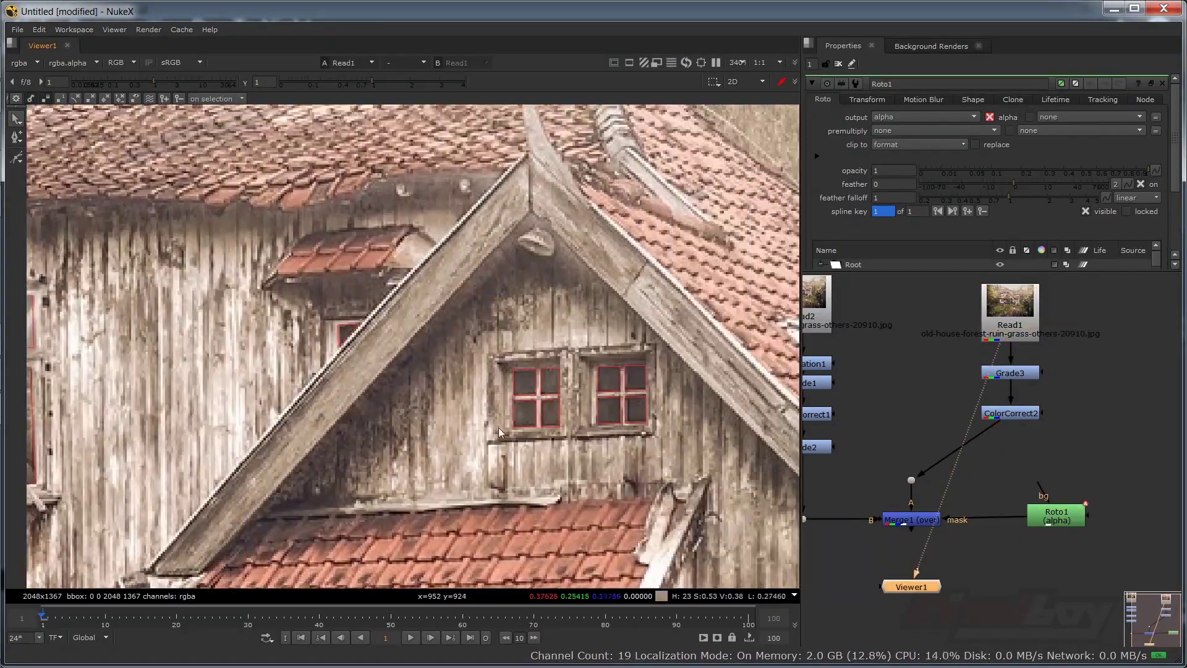
scroll(476, 396, "down", 7)
scroll(297, 334, "up", 9)
scroll(355, 367, "up", 2)
left_click(1056, 515)
left_click(16, 158)
left_click(343, 357)
left_click(365, 346)
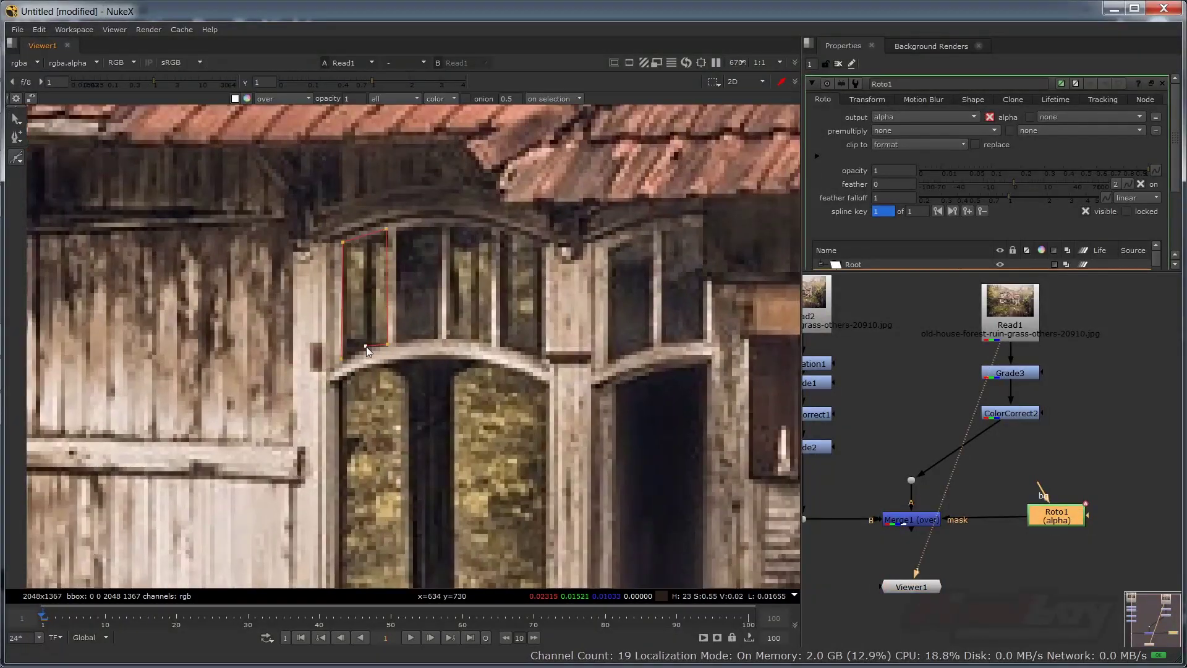
left_click(387, 344)
left_click(387, 229)
left_click(342, 242)
- Trace closed Roto1 shapes around the remaining three upper panes of the wide arched window
key("v")
left_click(450, 227)
left_click(450, 337)
left_click(456, 337)
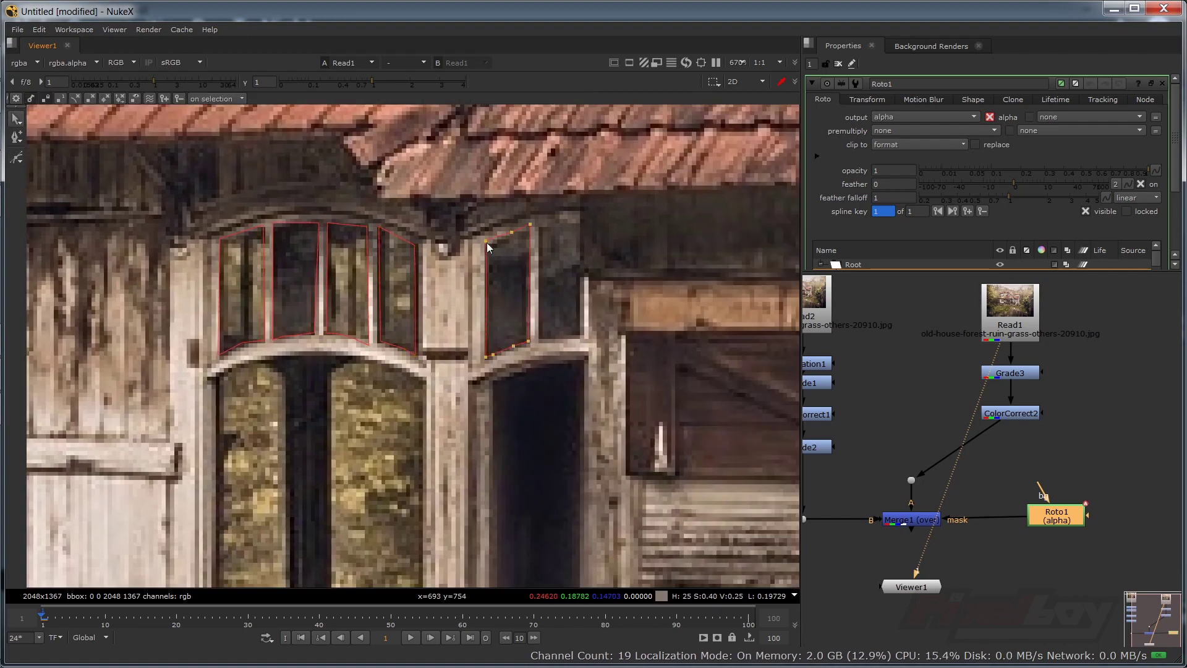
- Trace closed Roto1 shapes around both upper panes of the adjacent narrow arched window
left_click(486, 242)
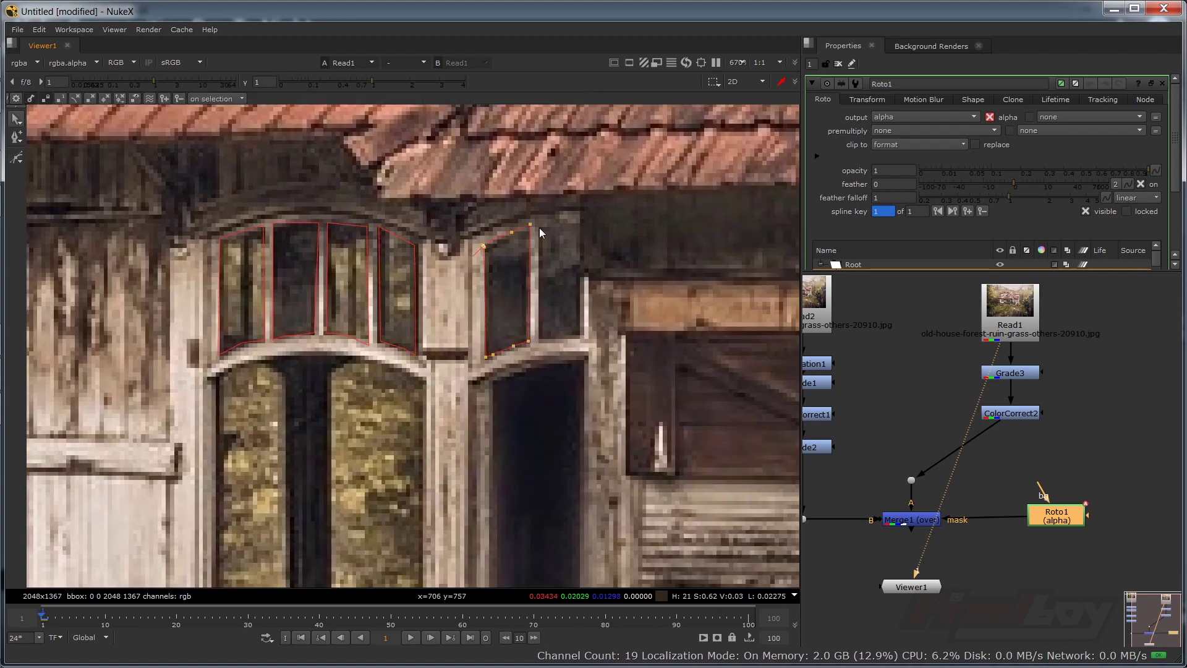
left_click(540, 228)
left_click(539, 337)
left_click(578, 334)
left_click(576, 223)
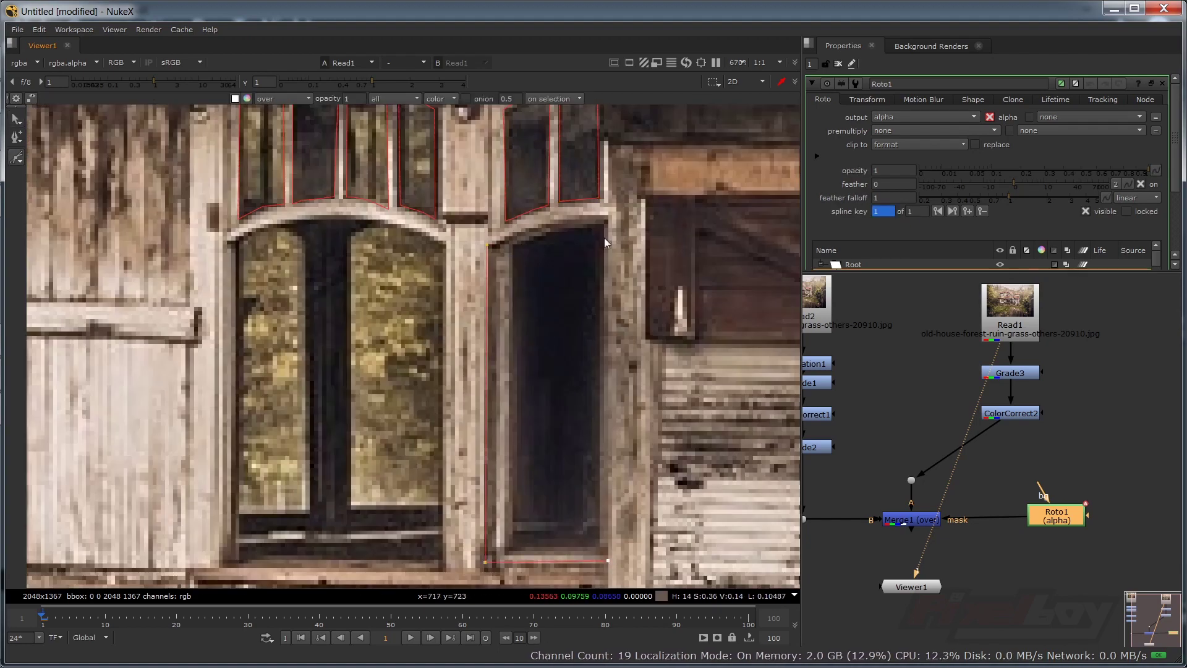
- Trace a closed Roto1 shape around the dark lower opening of the narrow arched window, following its curved top
left_click(489, 243)
left_click(513, 252)
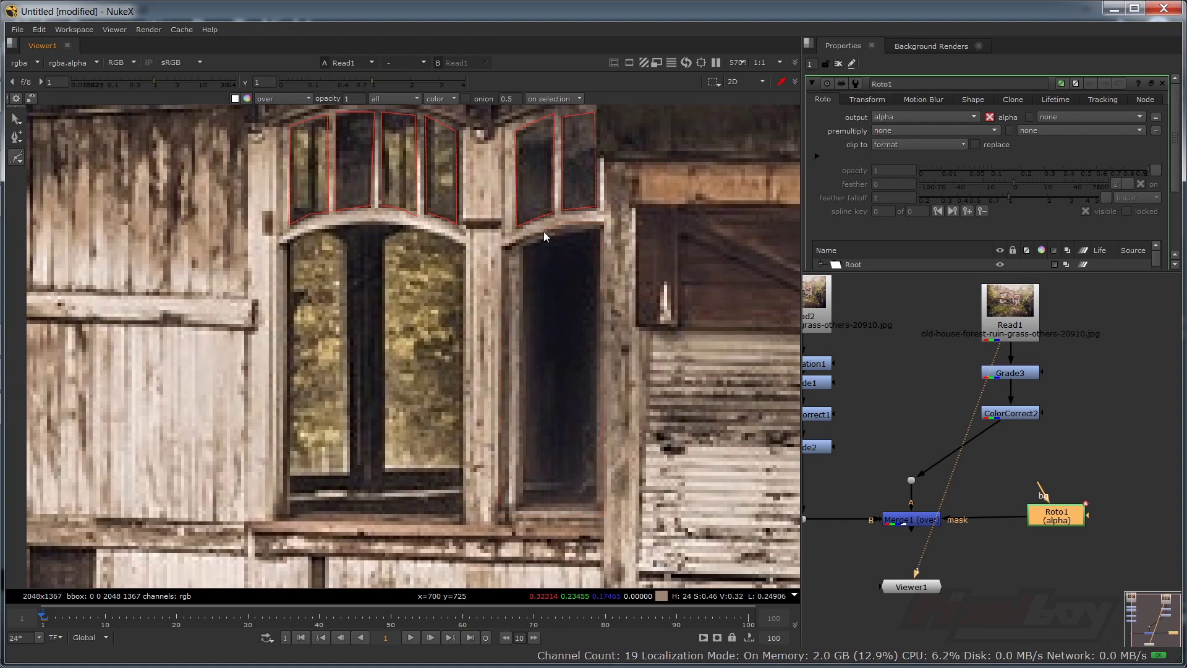
left_click(544, 230)
left_click(567, 221)
left_click(602, 222)
left_click(603, 508)
left_click(500, 511)
left_click(502, 246)
left_click(544, 229)
left_click_drag(612, 214, 541, 247)
- Trace a closed Roto1 shape around the large lower opening of the wide arched window, following its curved top
key("v")
left_click(286, 243)
left_click(286, 516)
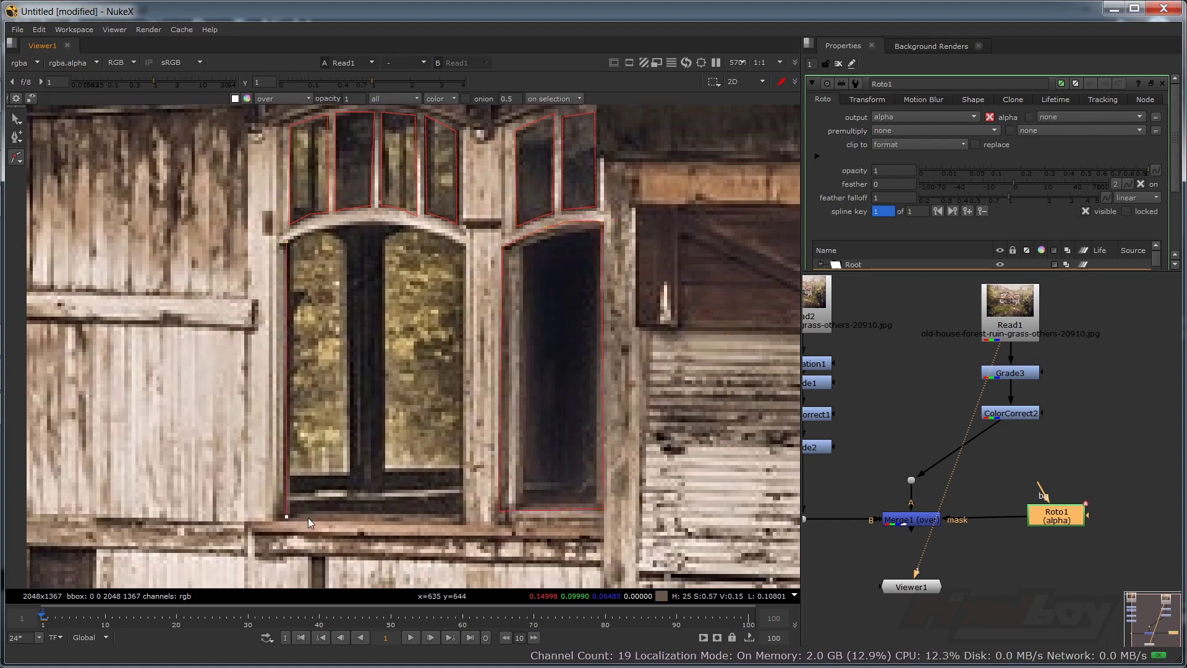
left_click(462, 512)
left_click(463, 243)
left_click(402, 222)
left_click(347, 220)
left_click_drag(489, 207, 277, 265)
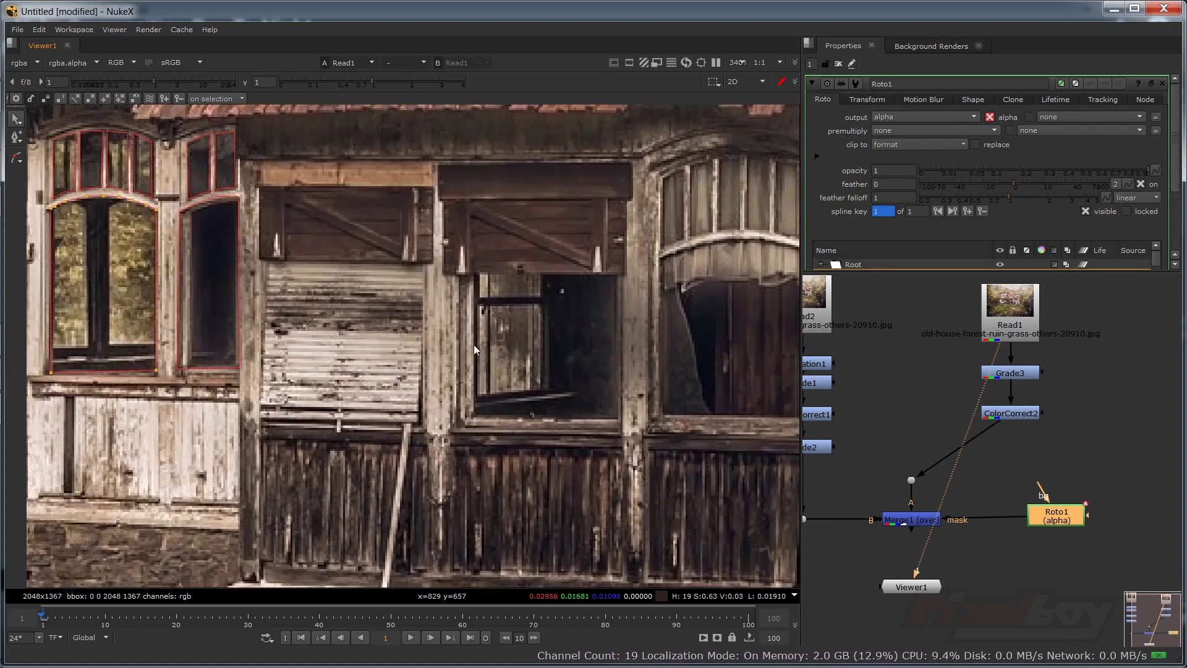
- Trace a closed Roto1 shape around the open window beneath the raised wooden shutter
key("v")
left_click(400, 286)
left_click(398, 430)
left_click(544, 433)
left_click(544, 290)
left_click(401, 287)
- Trace a closed Roto1 shape around the lower opening of the curtained arched window
left_click_drag(597, 202, 472, 216)
scroll(472, 215, "up", 1)
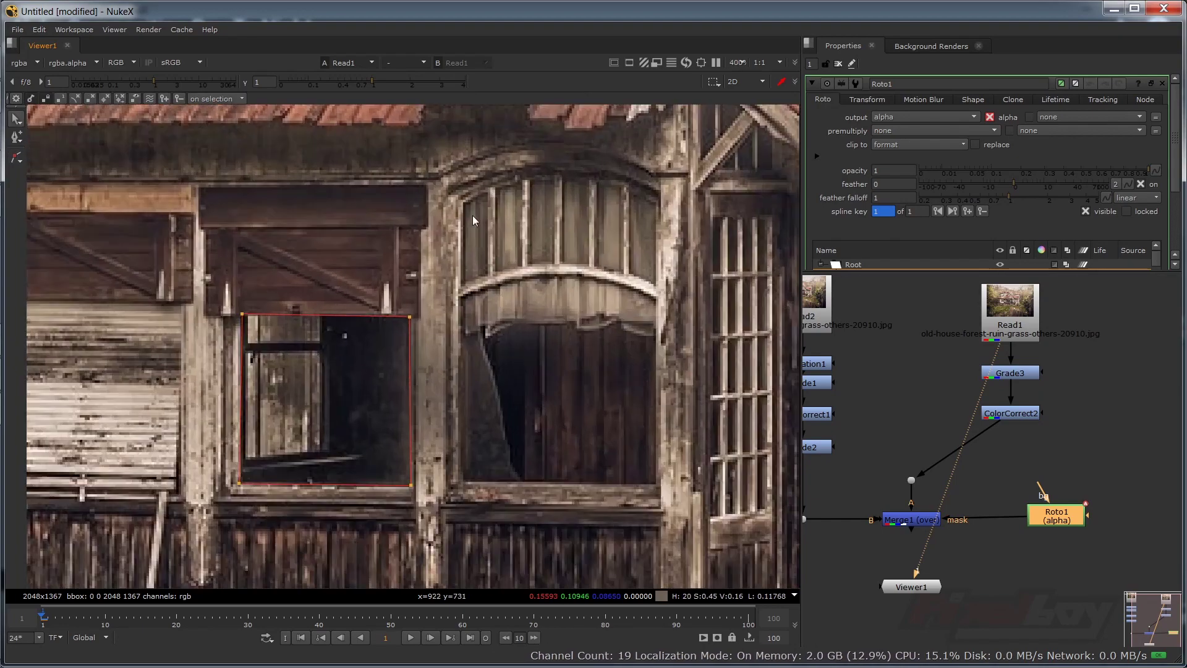
scroll(472, 215, "down", 1)
left_click_drag(510, 281, 505, 234)
left_click(450, 284)
left_click(434, 254)
left_click(434, 408)
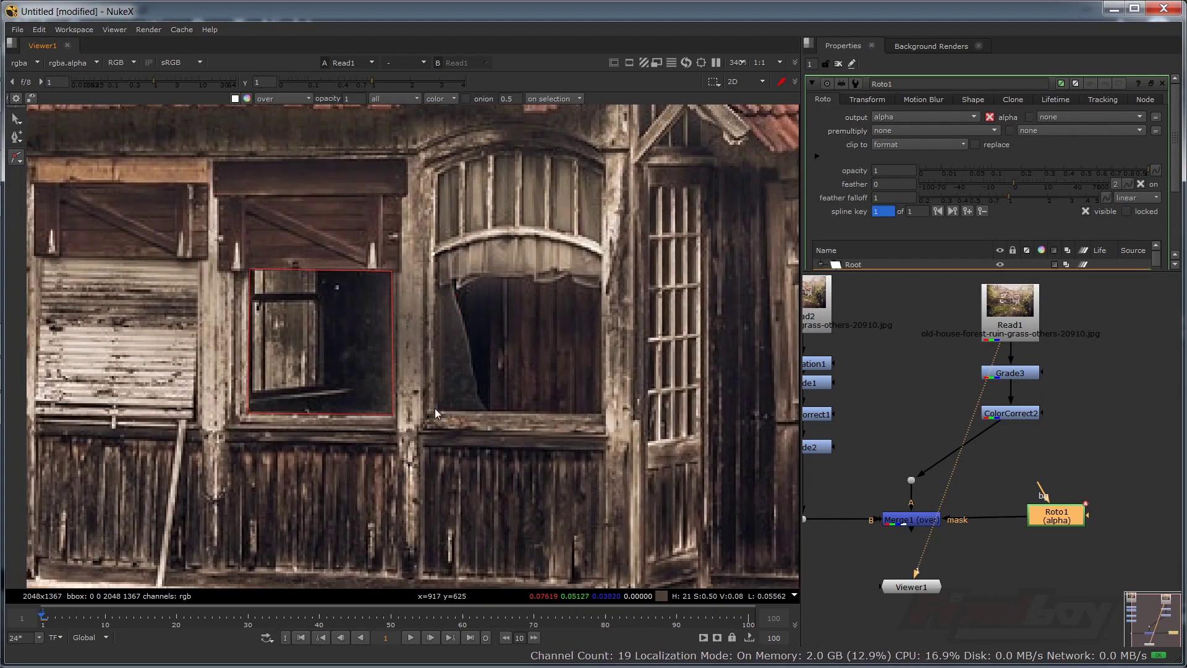
left_click(599, 412)
left_click(599, 257)
- Trace a closed Roto1 shape around the leftmost upper pane of the curtained arched window
scroll(435, 188, "up", 3)
left_click(442, 162)
left_click(439, 279)
left_click(474, 260)
left_click(474, 147)
left_click(442, 162)
- Trace Roto1 shapes around the second and third upper panes of the curtained arched window
left_click(487, 141)
left_click(486, 257)
left_click(522, 252)
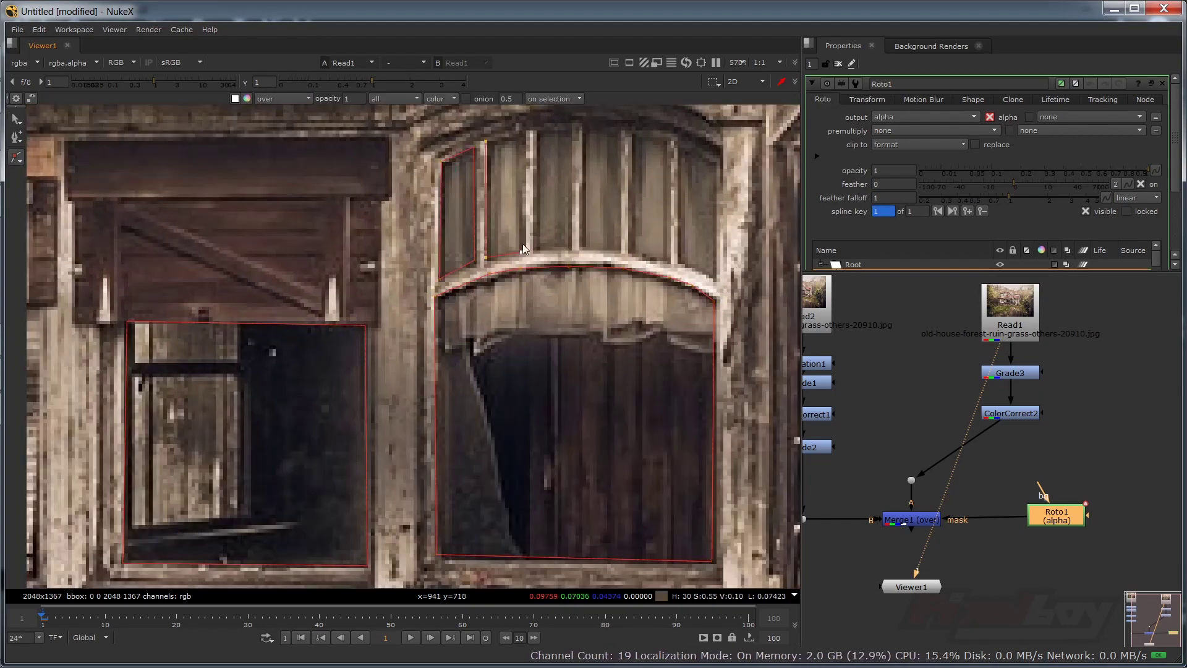
left_click(522, 132)
left_click(487, 141)
left_click(536, 132)
left_click(535, 133)
- Trace Roto1 shapes around the fourth and fifth upper panes of the curtained arched window
left_click(584, 126)
left_click(582, 248)
left_click(632, 134)
left_click(631, 250)
left_click(670, 259)
left_click(669, 142)
left_click(633, 134)
- Trace a Roto1 shape around the rightmost upper pane of the curtained arched window
key("v")
left_click(676, 141)
left_click(678, 260)
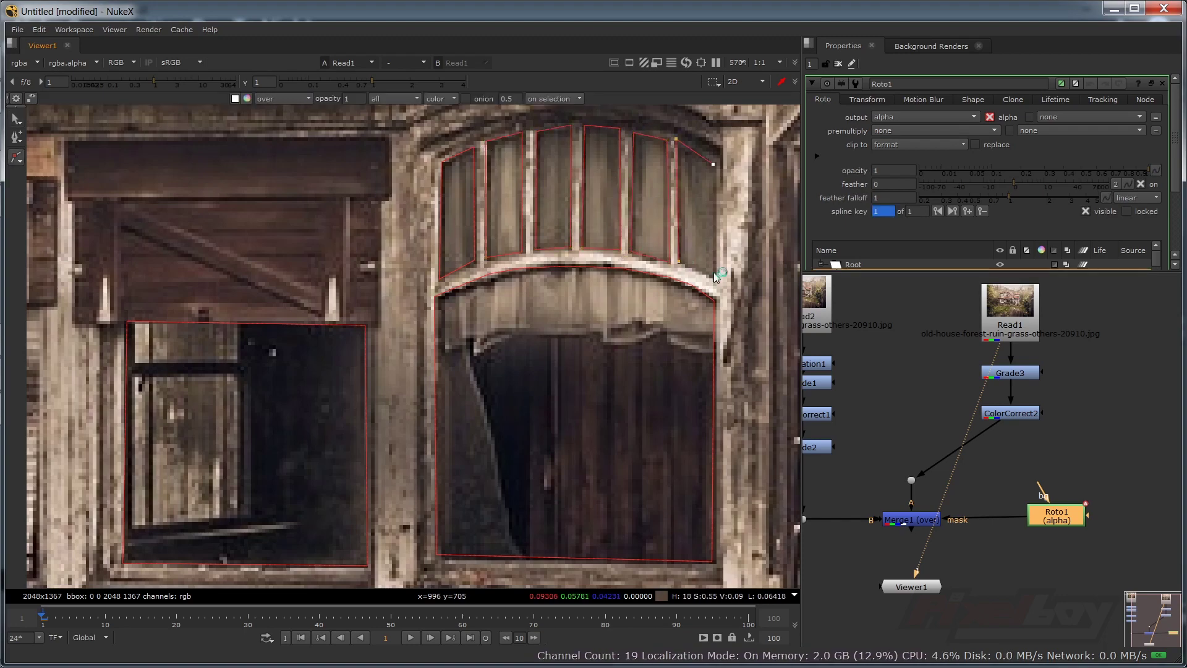
- Trace a closed Roto1 shape around the tall left pane under the small porch gable
scroll(465, 324, "up", 6)
key("v")
left_click(437, 226)
left_click(442, 459)
left_click(478, 418)
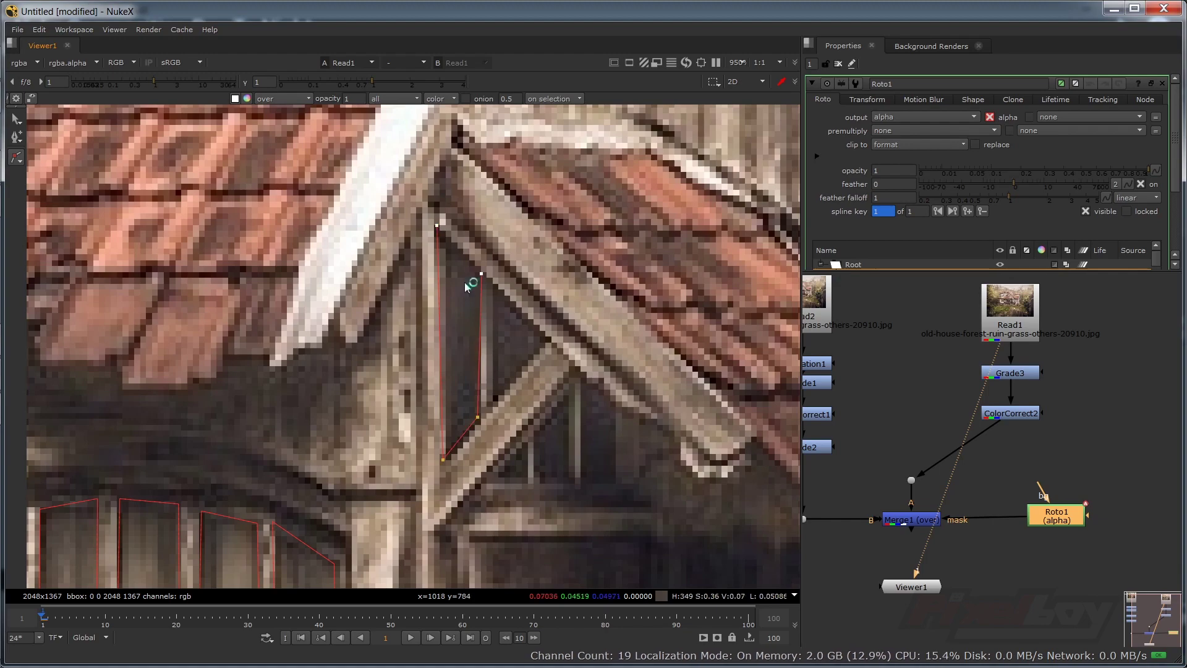
left_click(481, 271)
left_click(437, 226)
- Trace a closed triangular Roto1 shape around the right pane above the porch gable's diagonal brace
key("v")
left_click(491, 282)
left_click(494, 397)
left_click(546, 338)
left_click(492, 282)
- Trace Roto1 shapes around the small panes below the porch gable's diagonal brace
key("v")
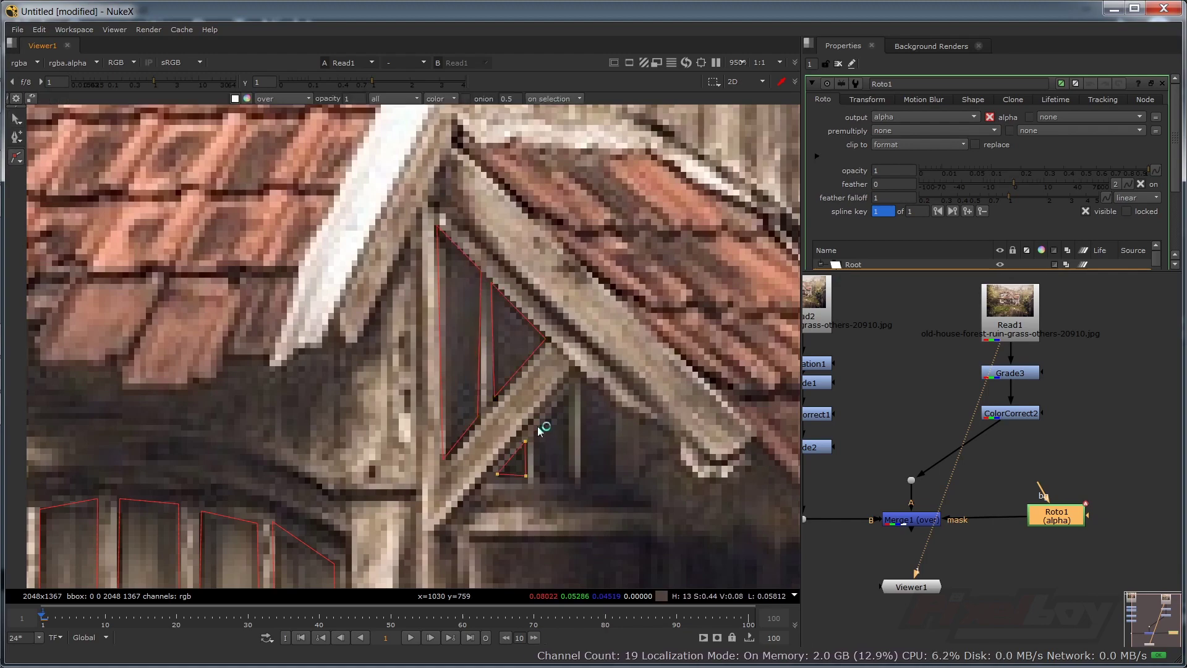
left_click(536, 428)
left_click(537, 477)
left_click(569, 477)
left_click(572, 395)
left_click(579, 478)
- Check the Merge1 result in the viewer, and return the viewer to Read1
scroll(513, 309, "down", 4)
left_click(887, 518)
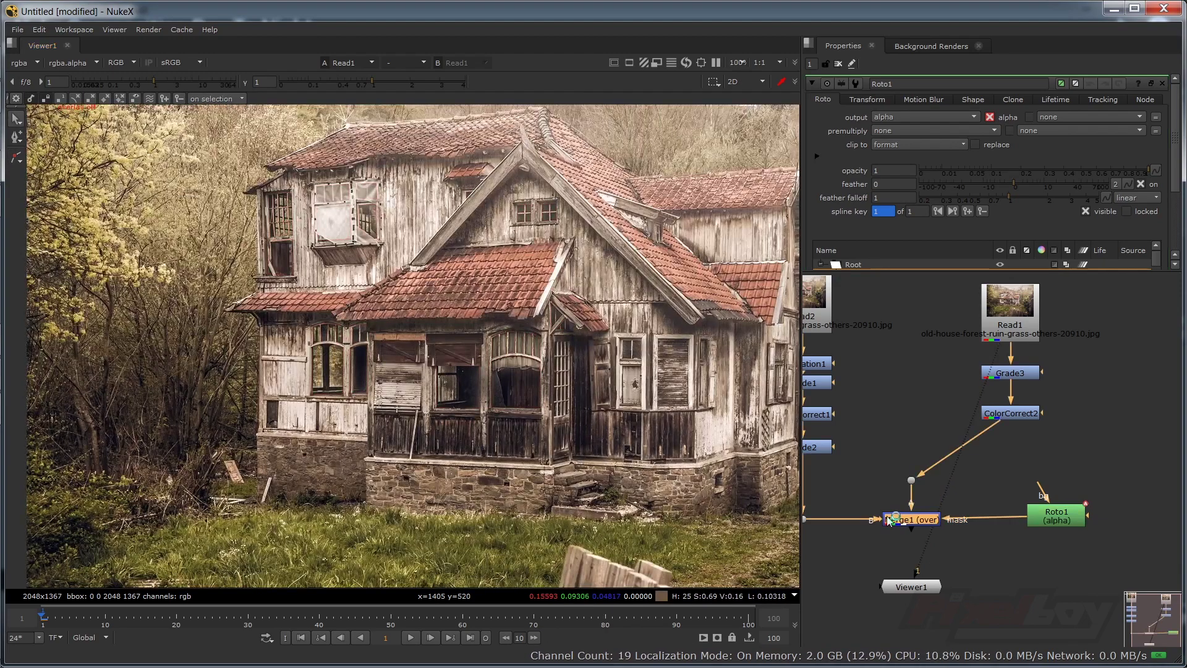
key("1")
left_click(1009, 309)
key("1")
- Trace a closed Roto1 shape around the leftmost opening in the barred door's top row
left_click(1056, 515)
scroll(541, 340, "up", 10)
left_click(520, 186)
left_click(518, 297)
left_click(536, 296)
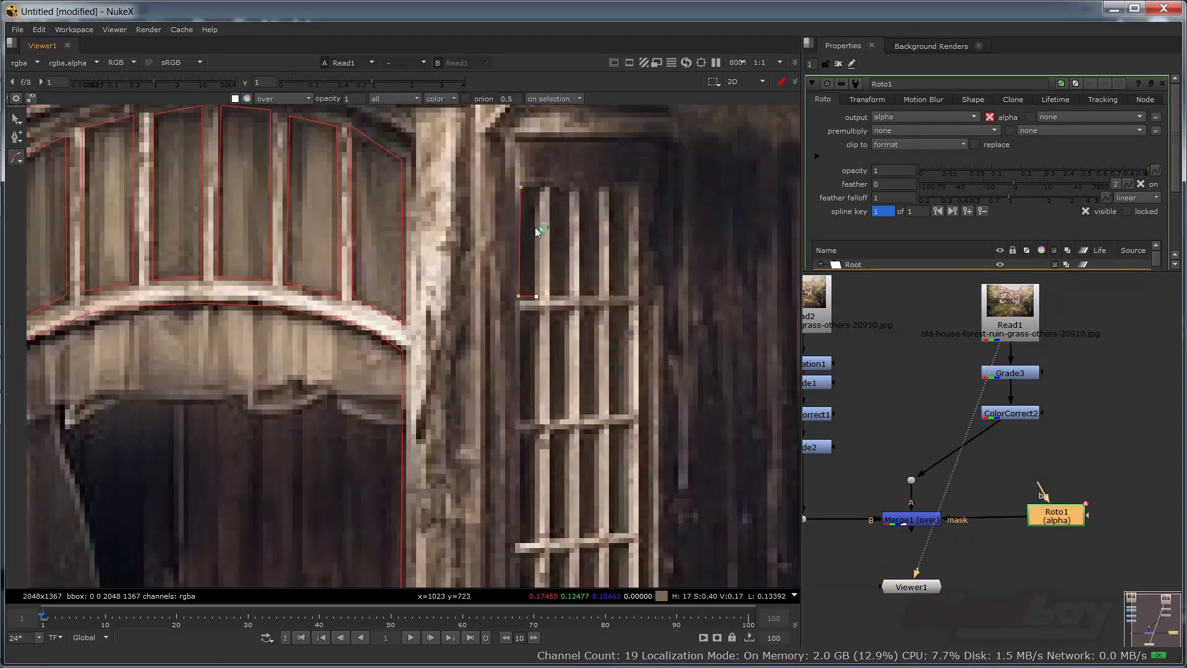
left_click(536, 188)
left_click(520, 186)
- Trace a closed Roto1 shape around the second opening in the barred door's top row
key("v")
left_click(550, 188)
left_click(550, 295)
left_click(568, 295)
left_click(569, 189)
left_click(550, 188)
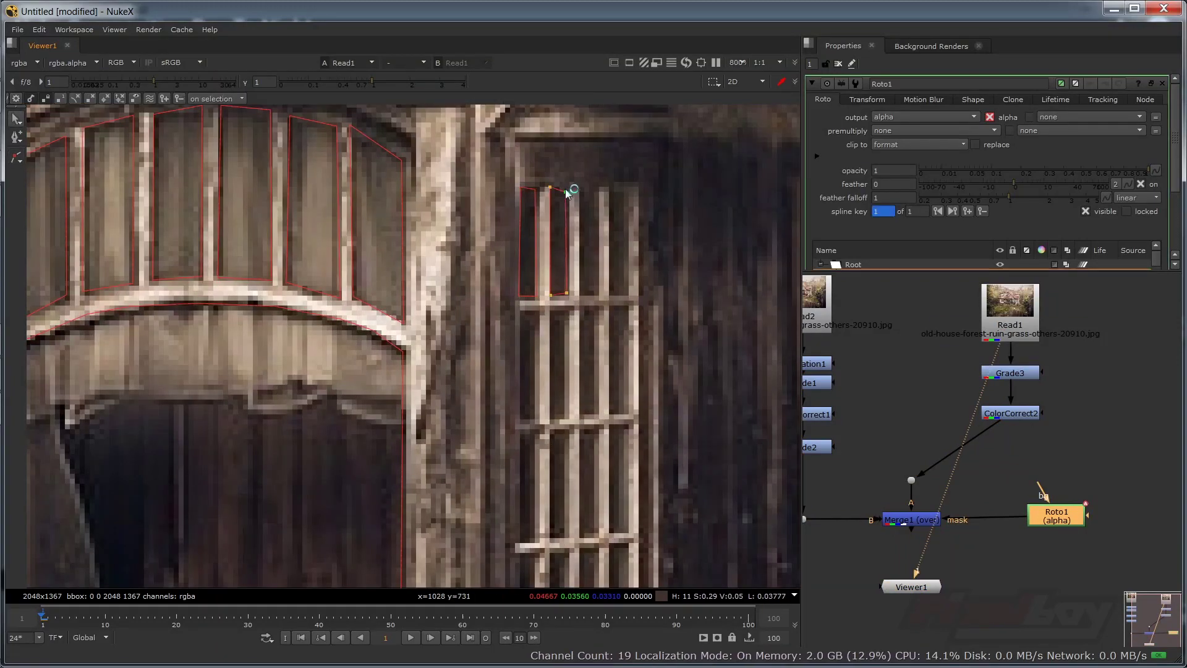
- Trace closed Roto1 shapes around the third and rightmost openings in the barred door's top row
key("v")
left_click(609, 187)
left_click(609, 295)
left_click(627, 295)
left_click(628, 189)
left_click(609, 187)
- Trace closed Roto1 shapes around the four openings in the barred door's second row
key("v")
left_click(520, 312)
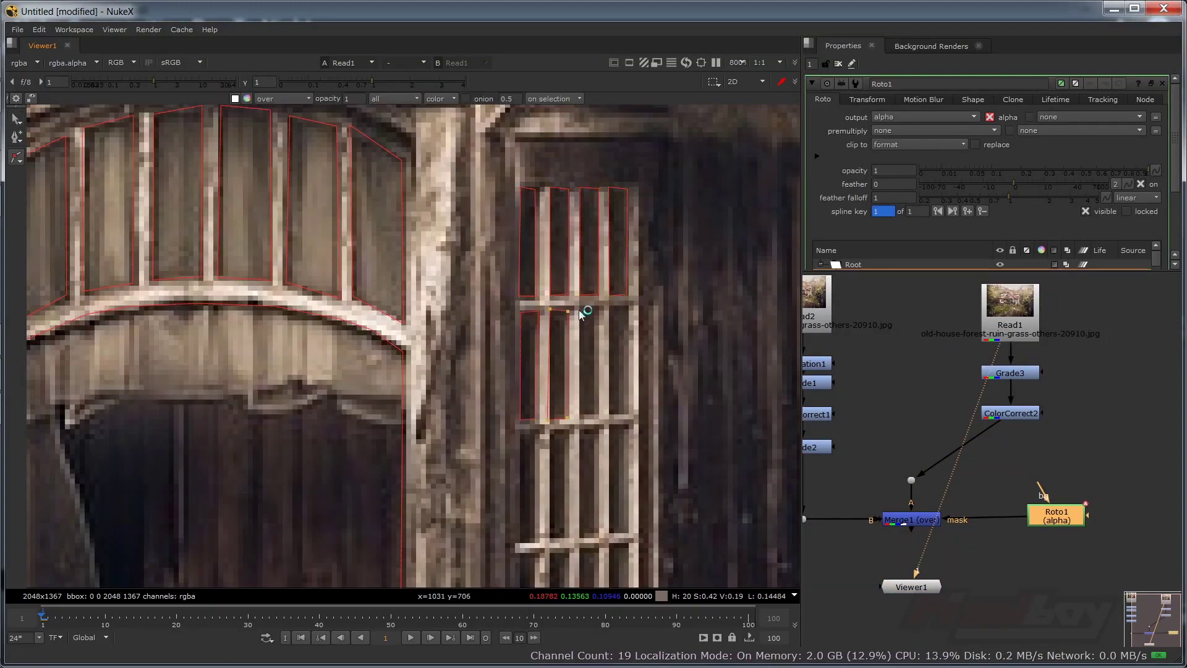
left_click(550, 309)
left_click(580, 309)
left_click(597, 307)
left_click(597, 418)
left_click(579, 418)
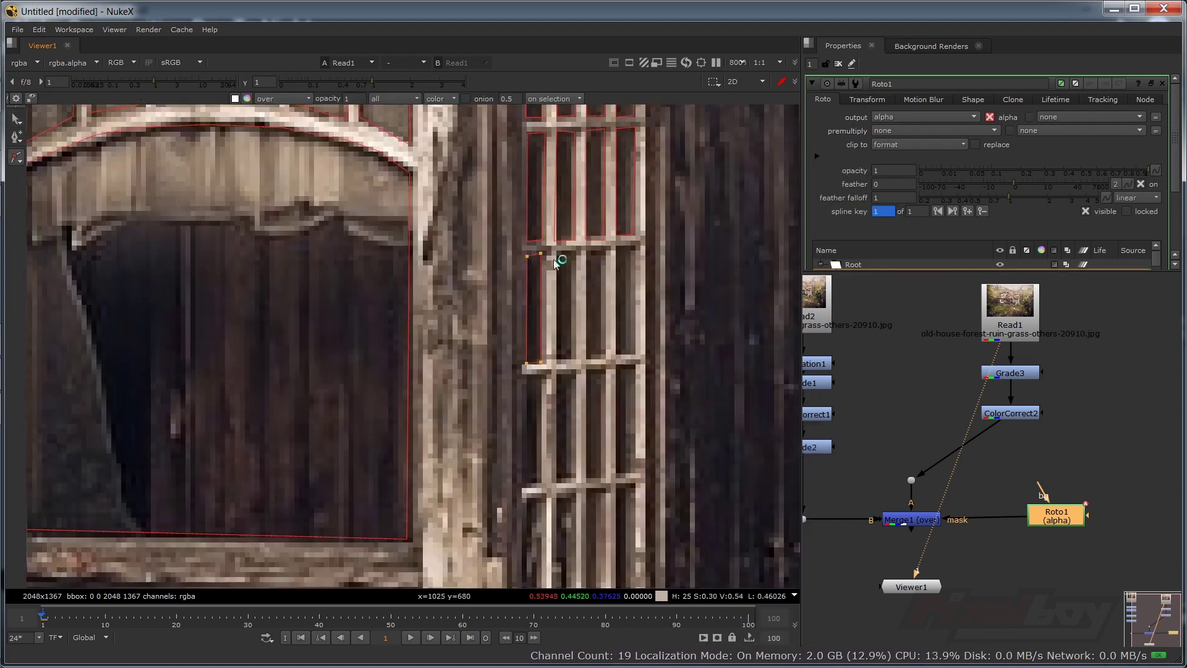
- Trace closed Roto1 shapes around the four openings in the barred door's third row
left_click(556, 255)
left_click(587, 254)
left_click(616, 248)
left_click(634, 247)
left_click(634, 357)
left_click(616, 358)
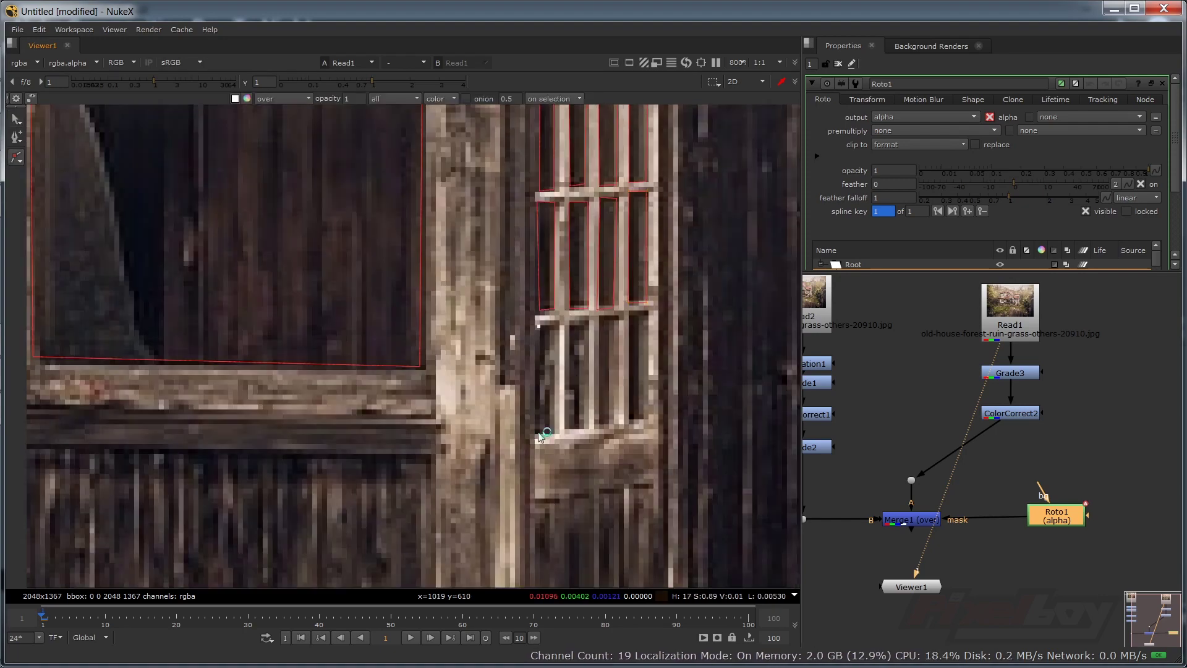
- Trace closed Roto1 shapes around the four openings in the barred door's lowest row of bars
left_click(569, 320)
left_click(565, 427)
left_click(581, 426)
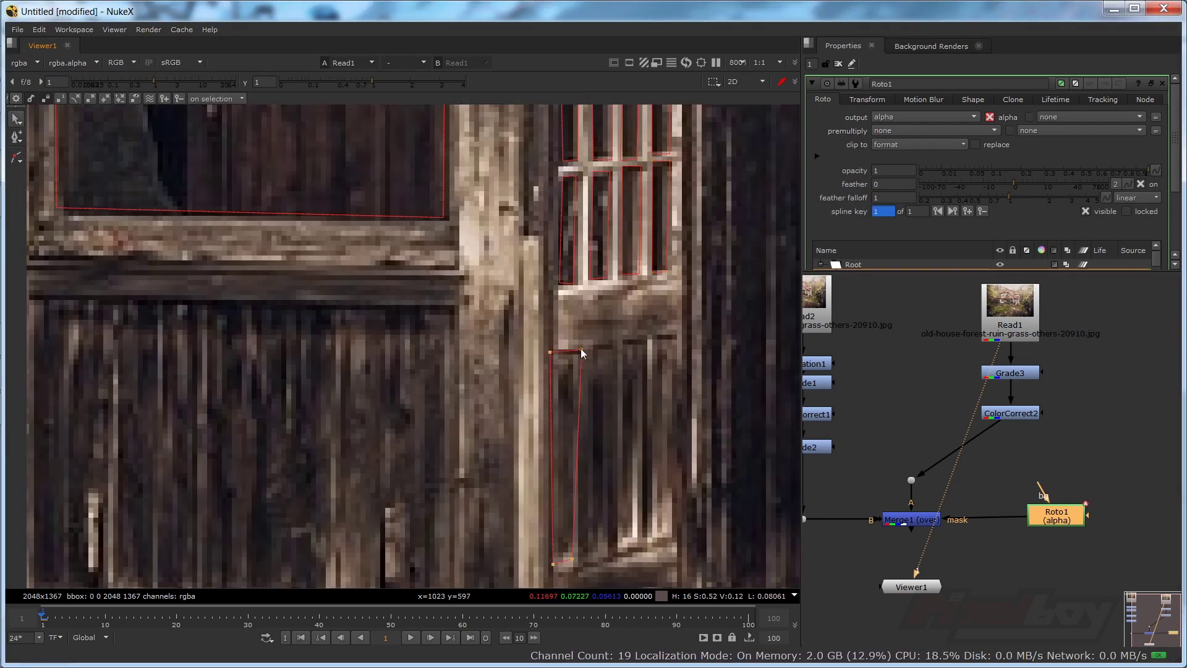
- Trace closed Roto1 shapes around the tall vertical slots in the door's lower panel
left_click(623, 340)
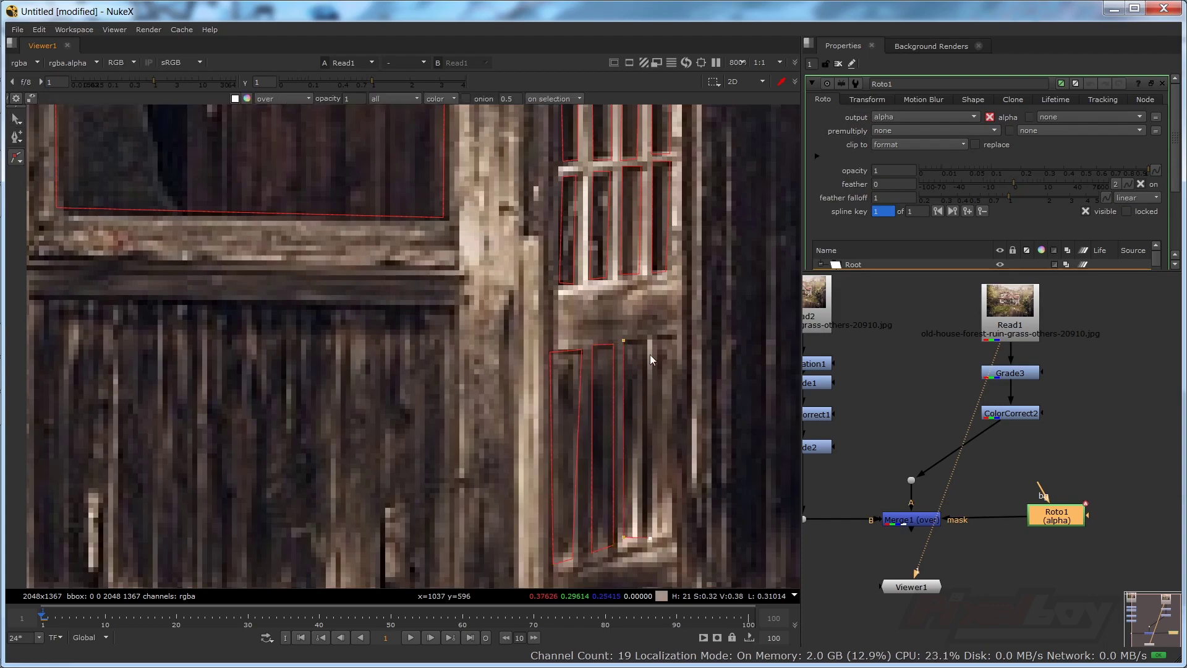
left_click(646, 338)
left_click(623, 341)
key("v")
left_click(656, 334)
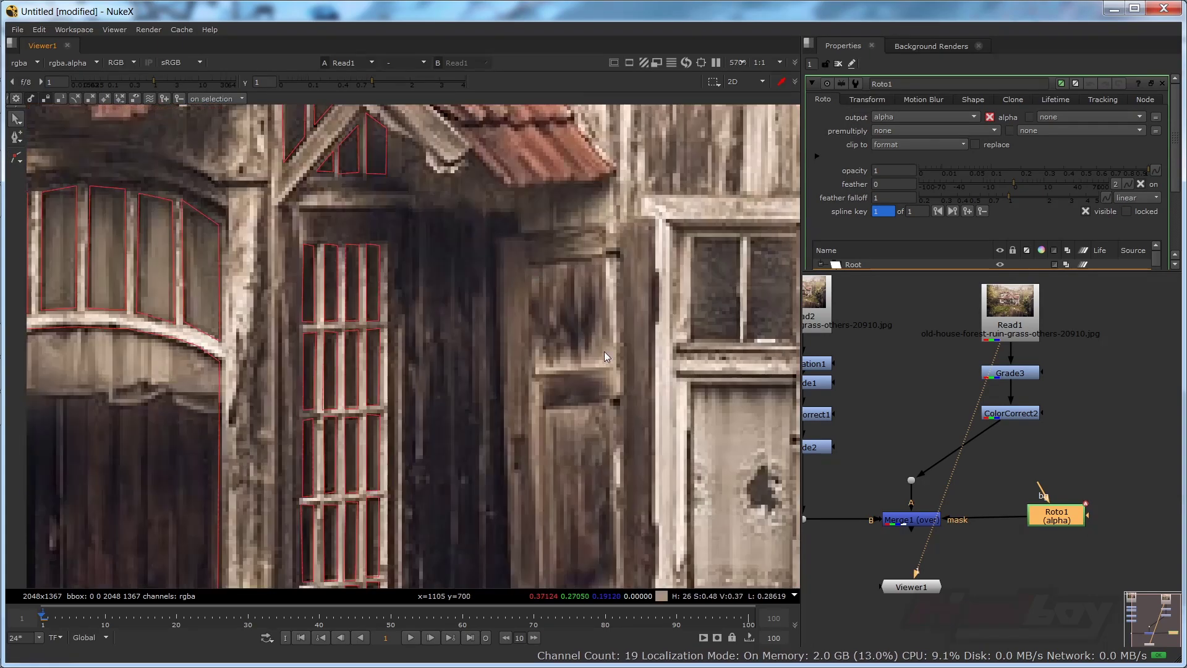
- Trace closed Roto1 shapes around the upper and lower wooden panels between the dark doorway and the curtained window
left_click(529, 262)
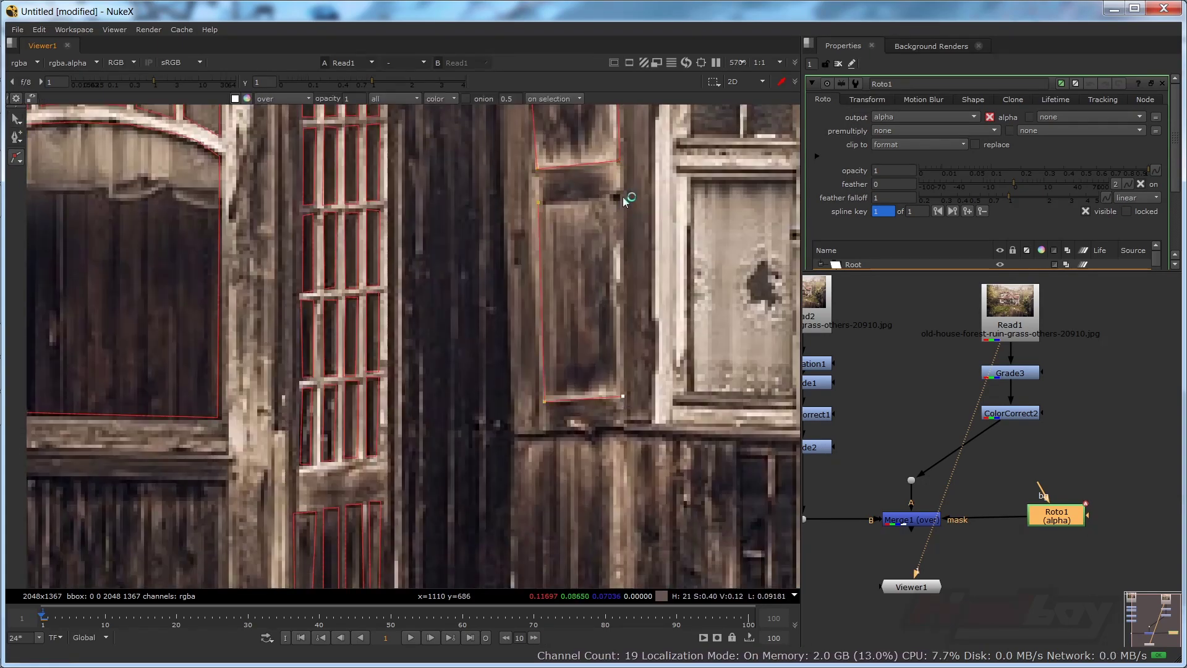
scroll(556, 272, "down", 3)
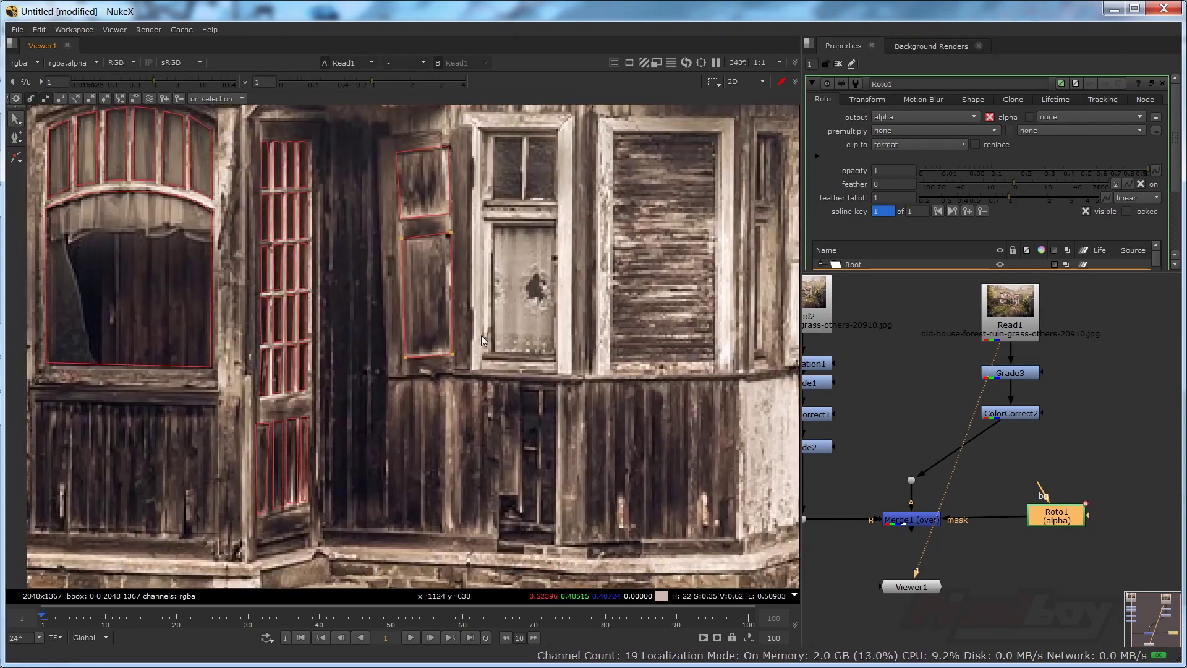
- Trace a closed Roto1 shape around the upper dark gap in the wooden wall below the curtained window
scroll(502, 278, "up", 4)
key("v")
left_click(501, 273)
left_click(506, 382)
left_click(534, 382)
left_click(538, 272)
left_click(502, 273)
- Trace one irregular closed Roto1 shape around the remaining broken gaps in the wall below the curtained window, following the board edges
key("v")
left_click(506, 393)
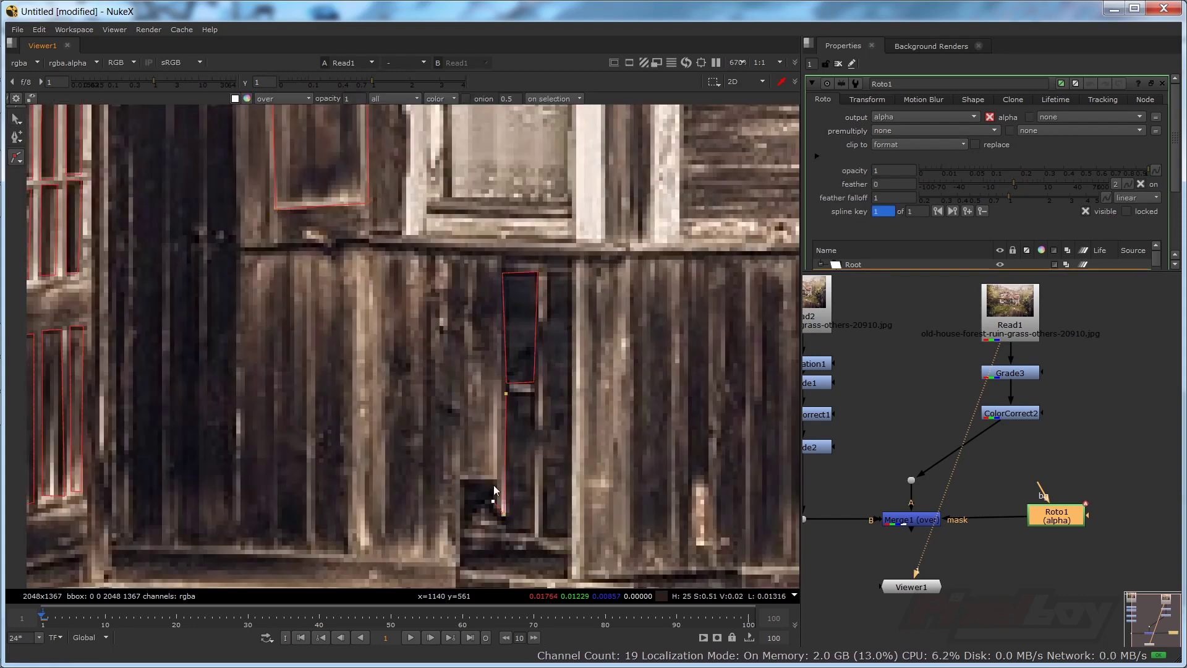
left_click(497, 525)
left_click(505, 532)
left_click(531, 531)
left_click(532, 448)
left_click(542, 443)
left_click(542, 535)
left_click(567, 534)
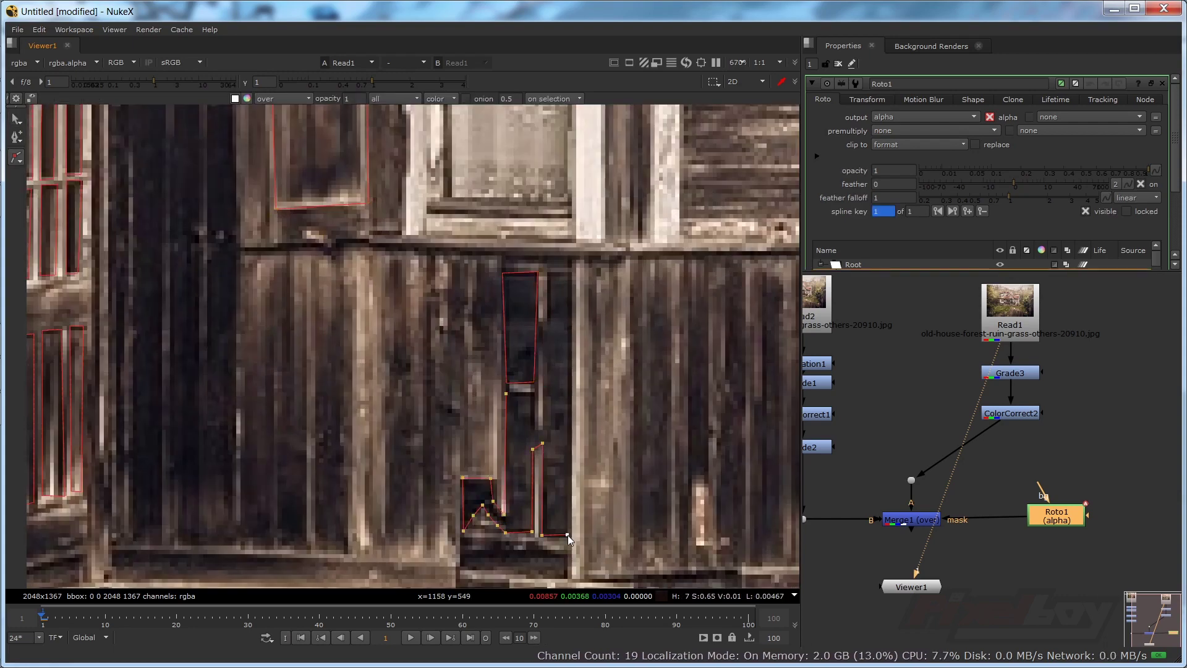
left_click(569, 272)
left_click(536, 391)
left_click(506, 394)
- Trace closed Roto1 shapes around the curtained window's two upper panes and the narrow strip along the curtain's left edge
scroll(439, 386, "down", 4)
scroll(429, 250, "up", 4)
key("v")
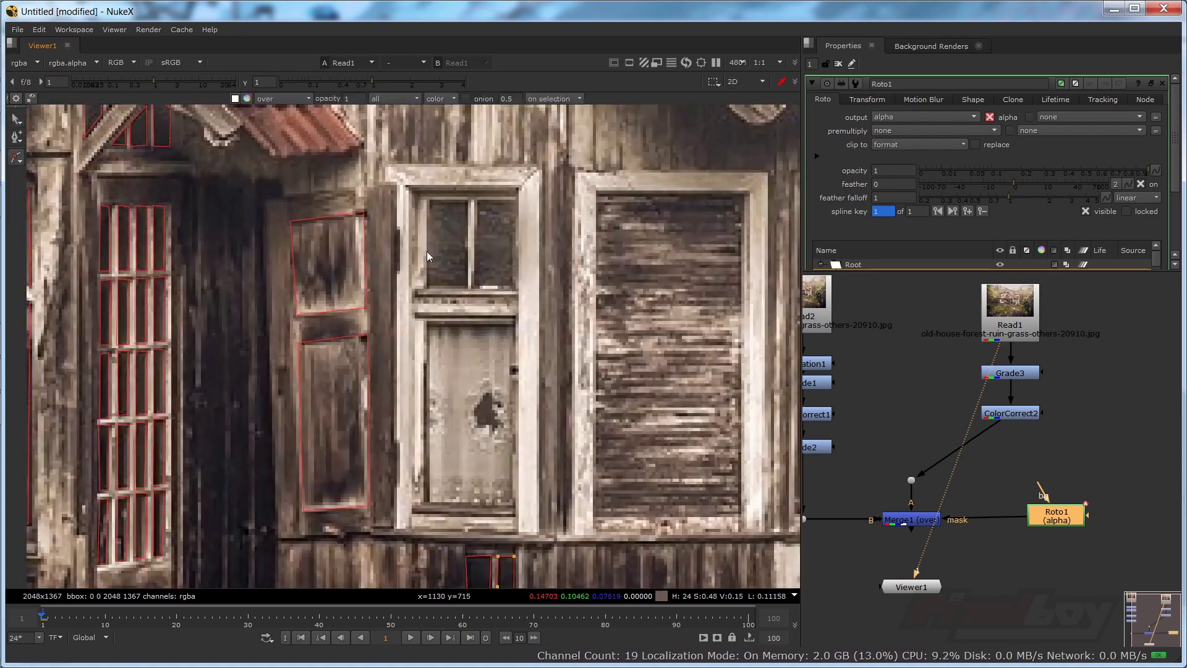
left_click(428, 179)
left_click(430, 297)
left_click(480, 299)
key("v")
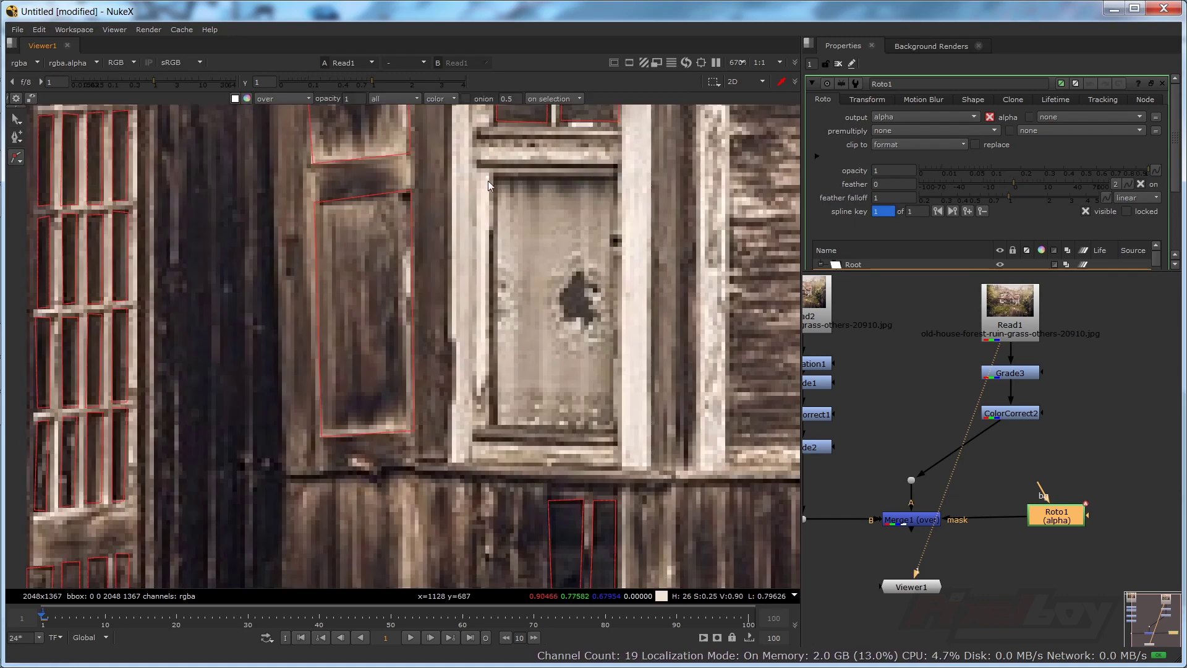
left_click(489, 426)
scroll(489, 184, "down", 3)
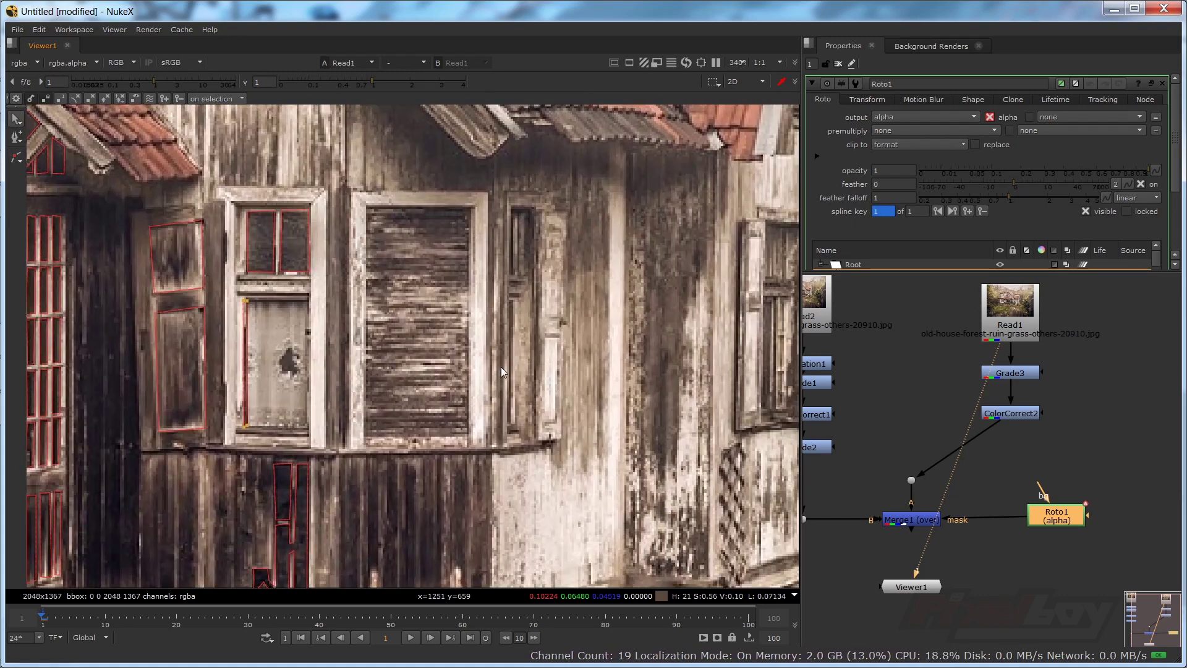
- Trace a closed Roto1 shape around the upper pane of the narrow window right of the slatted shutter
scroll(533, 263, "up", 2)
left_click(535, 258)
left_click(537, 180)
key("v")
- Trace a closed Roto1 shape around the narrow window's lower pane, undoing its accidental deletion
left_click(510, 281)
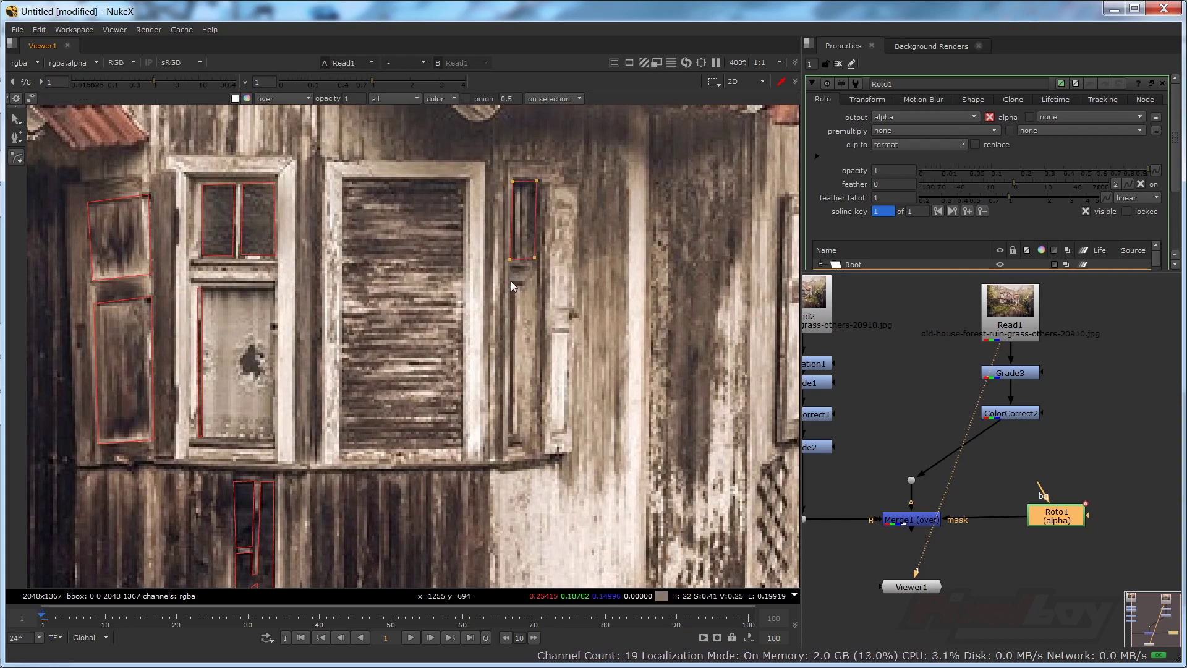
left_click(508, 442)
left_click(519, 442)
key("v")
key("Delete")
left_click(17, 157)
key("ctrl+z")
scroll(514, 288, "down", 3)
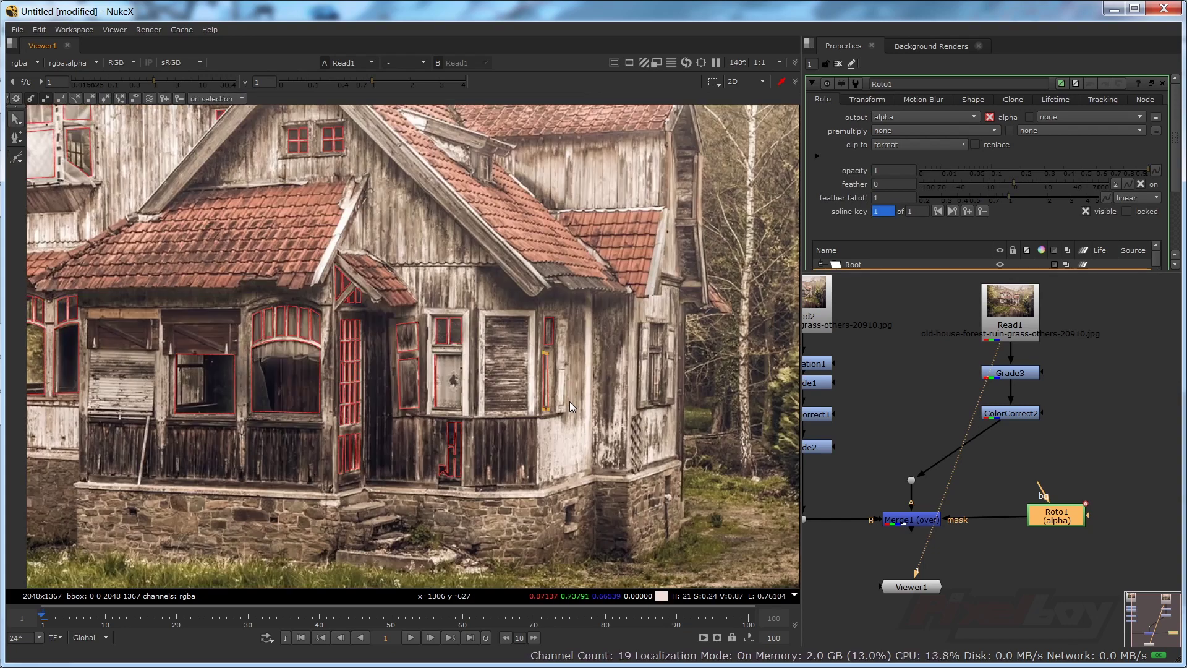
- Trace closed Roto1 shapes around both panes of the house's rightmost window, and delete the shape drawn on its right shutter
scroll(505, 332, "up", 4)
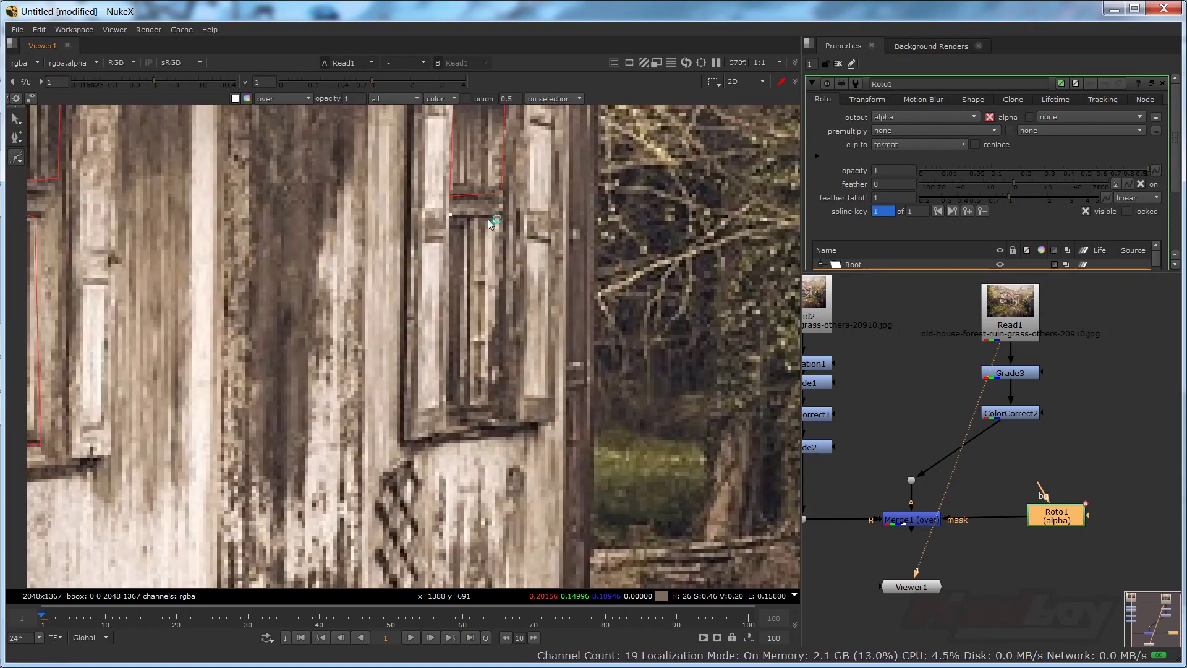
left_click(524, 241)
left_click(550, 243)
scroll(544, 334, "down", 2)
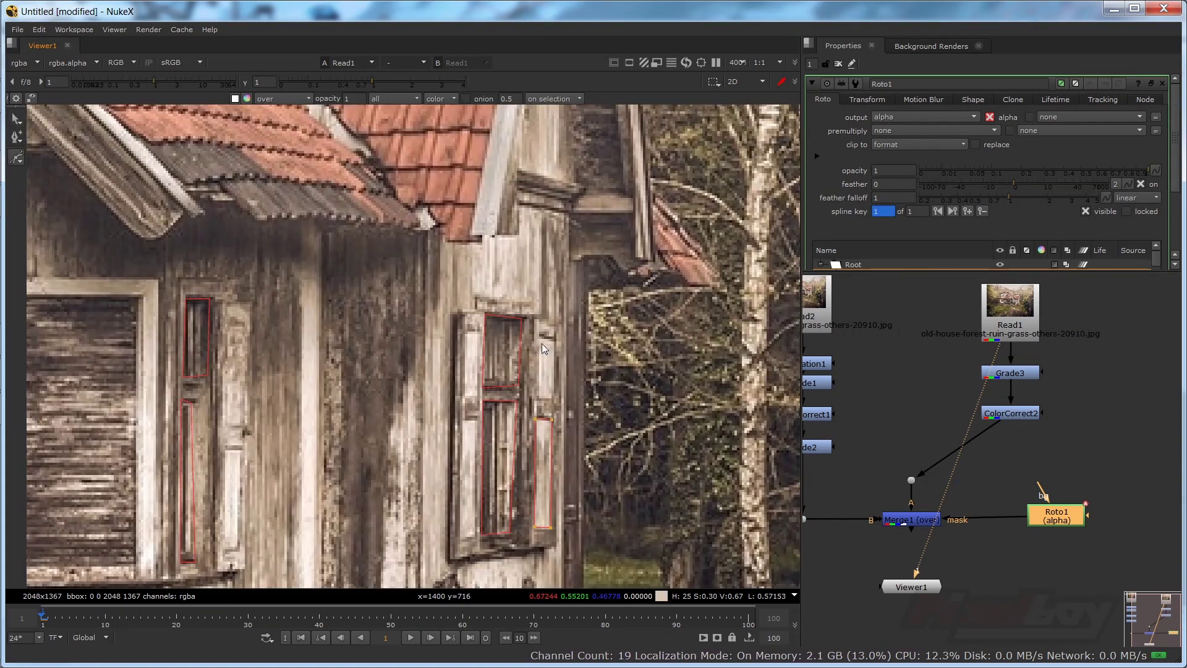
key("Delete")
- Show the Merge1 result in the viewer with the overlay hidden, and check the lit windows
scroll(533, 328, "down", 6)
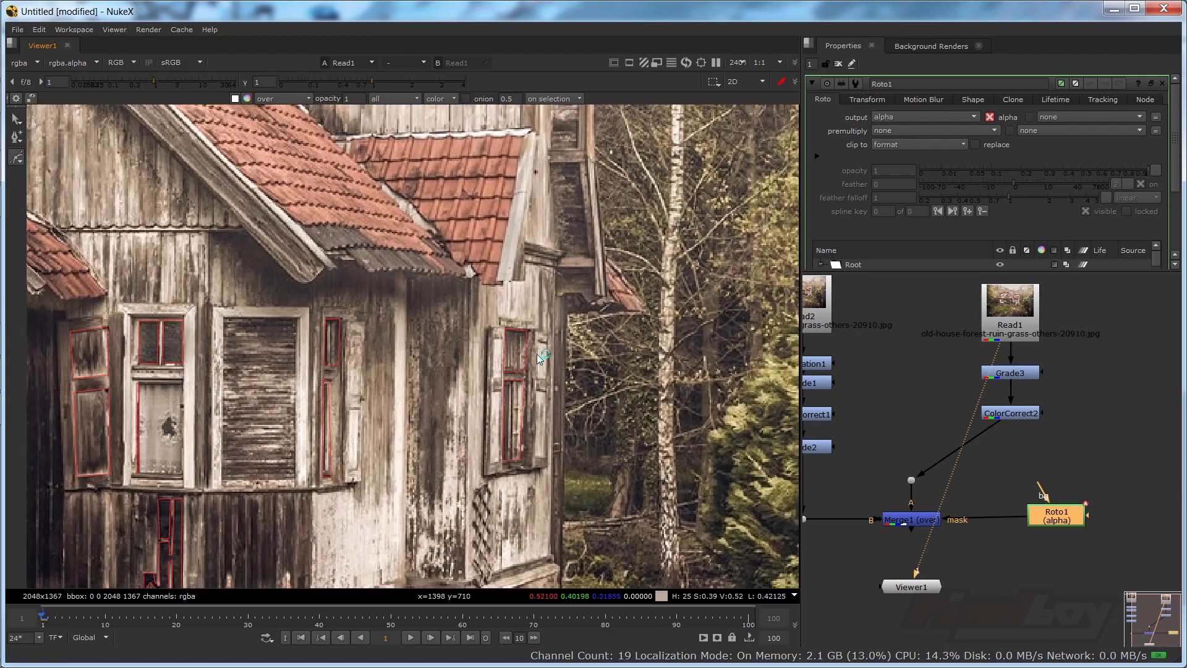
scroll(519, 334, "down", 3)
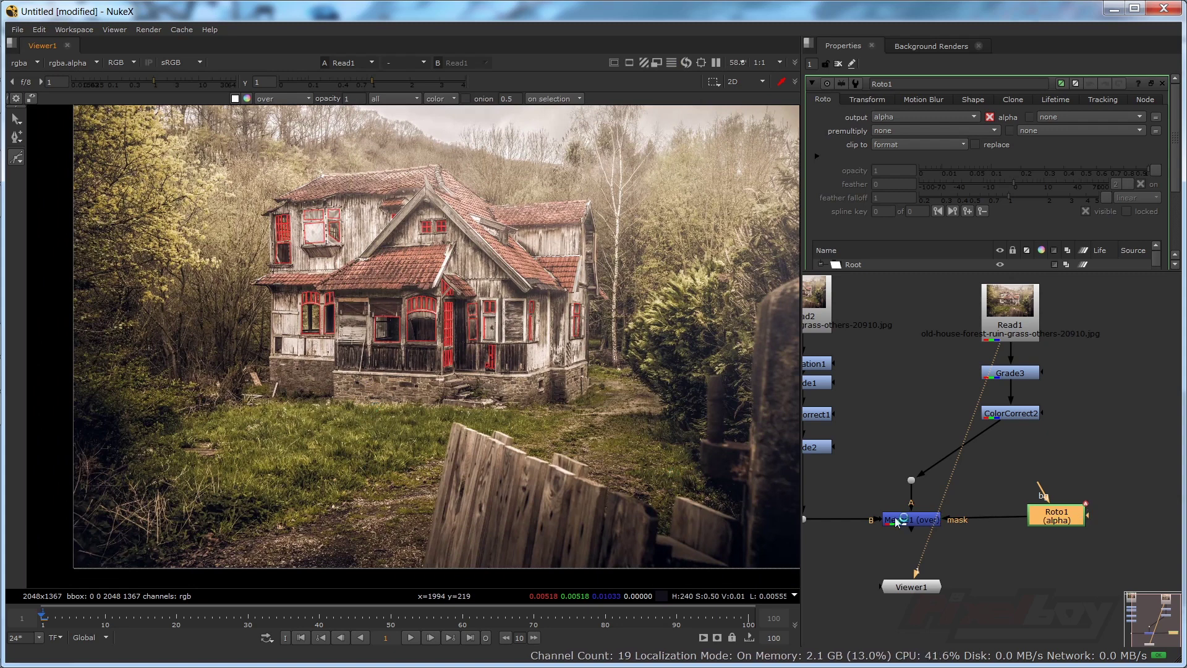
left_click(896, 521)
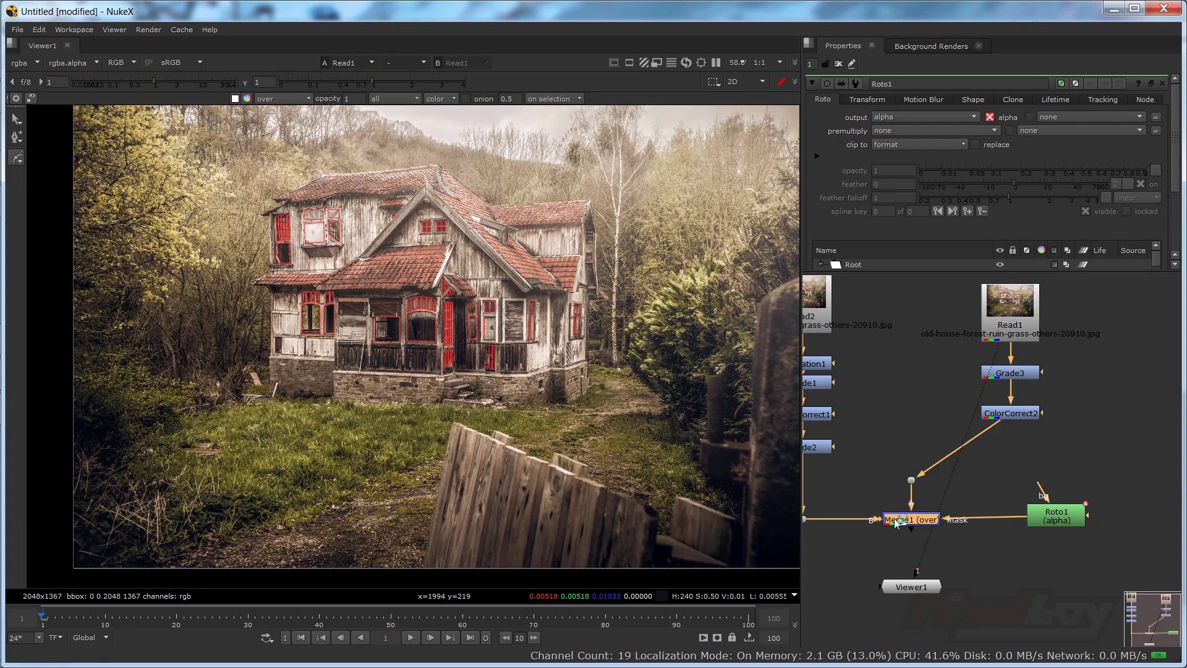
key("1")
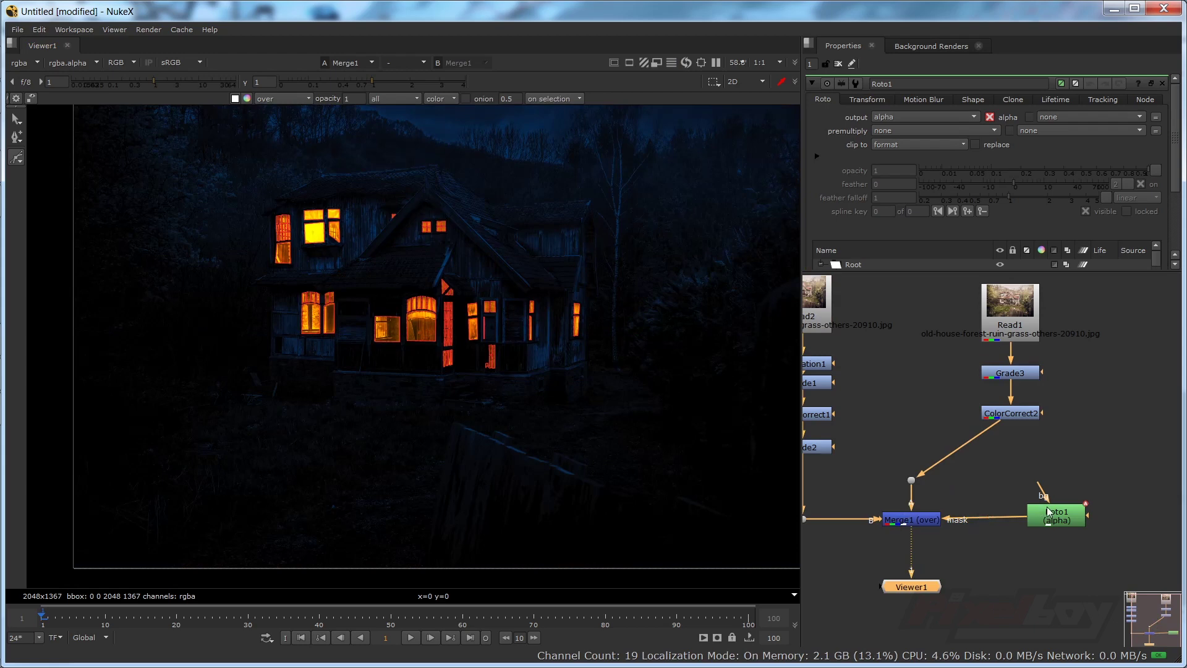
key("q")
left_click(731, 360)
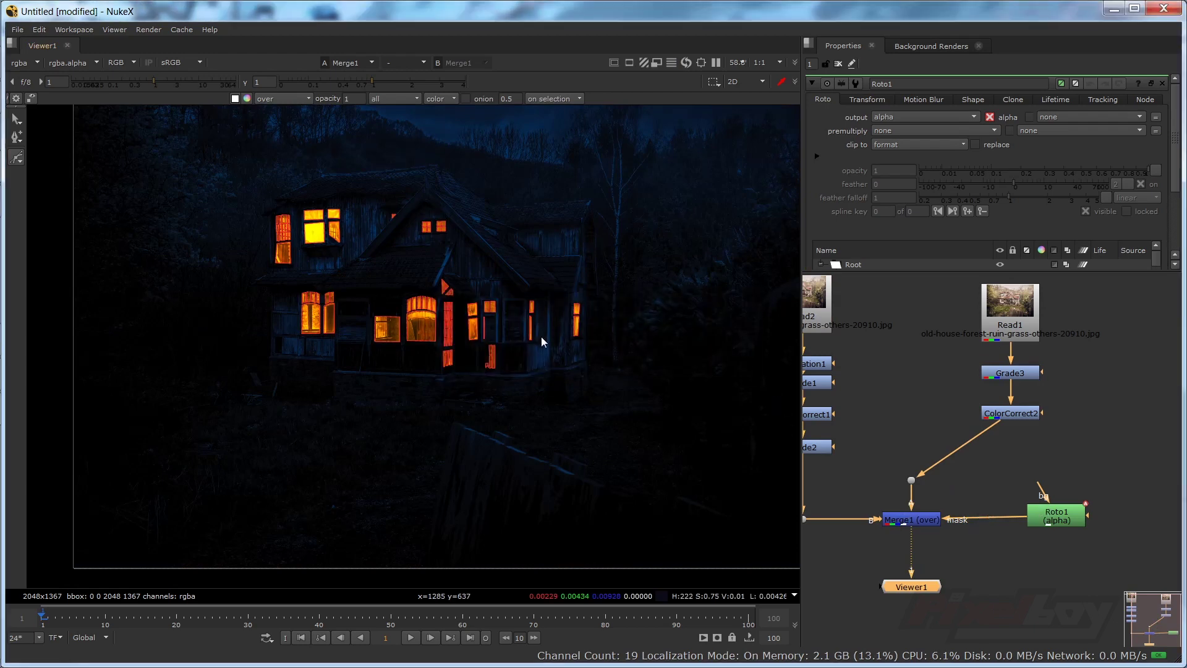
key("o")
scroll(547, 360, "down", 3)
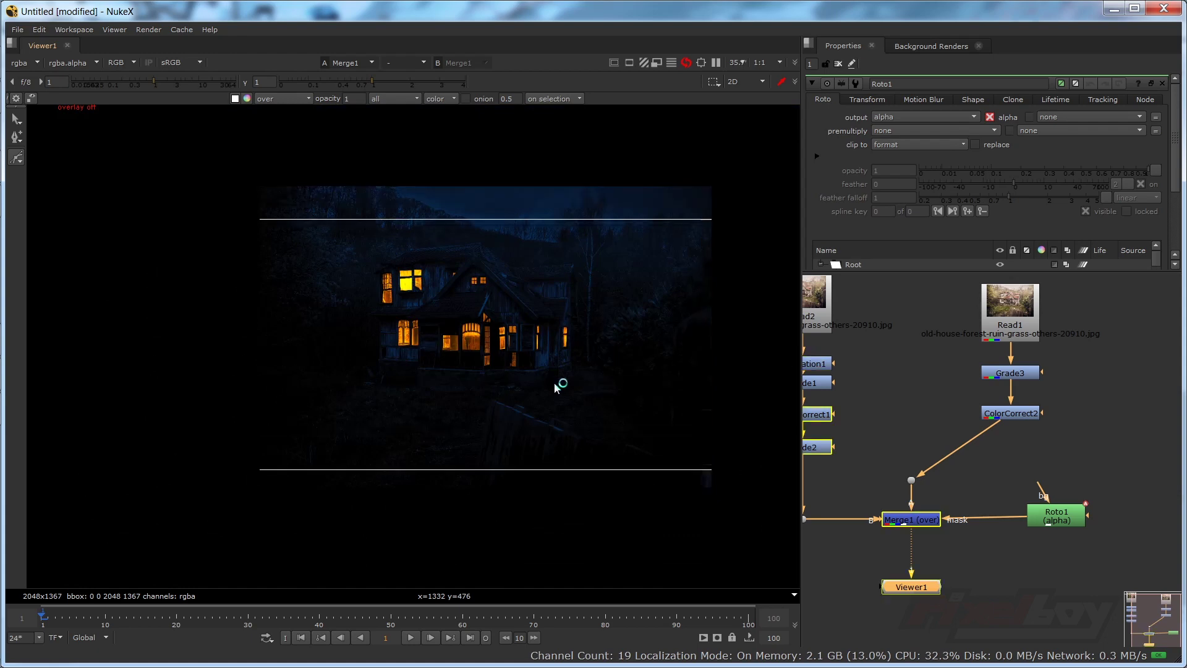
scroll(553, 385, "up", 3)
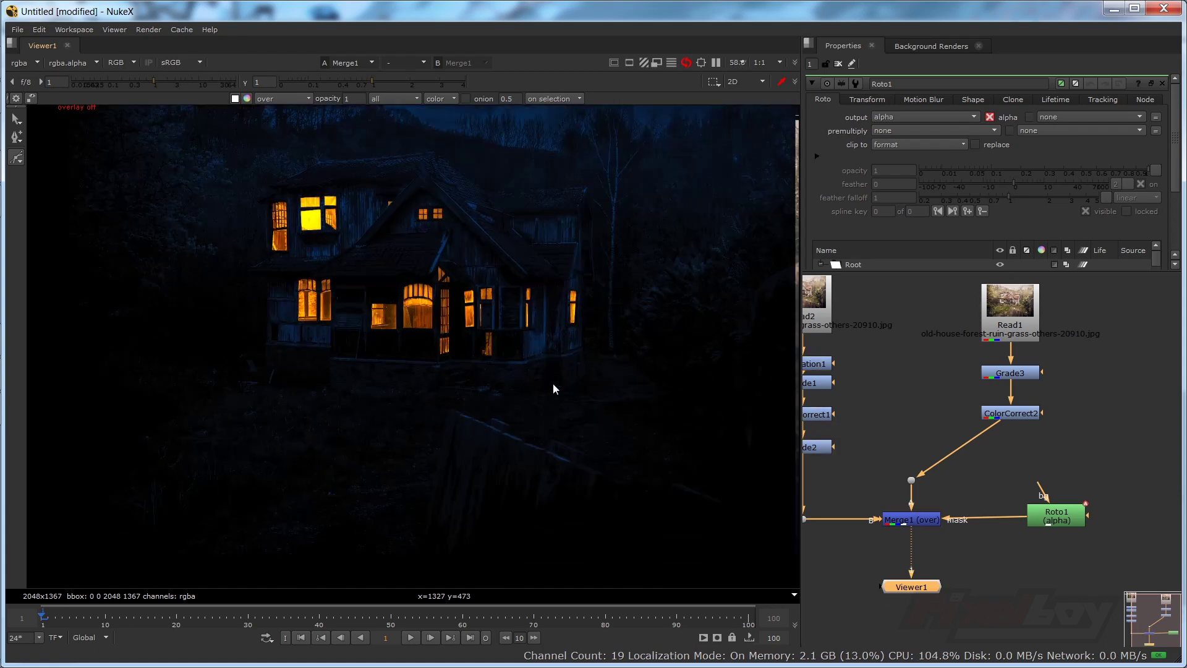
- Compare the original Read1 photo with the Merge1 result in the viewer
left_click(1066, 518)
left_click(1026, 306)
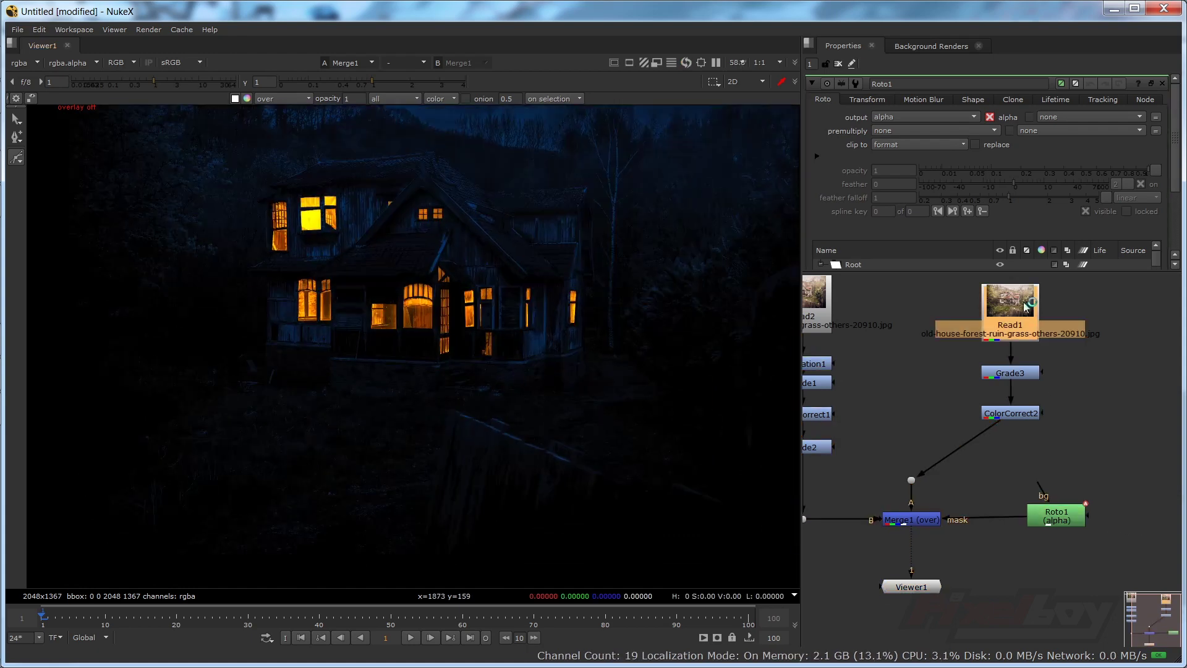
key("1")
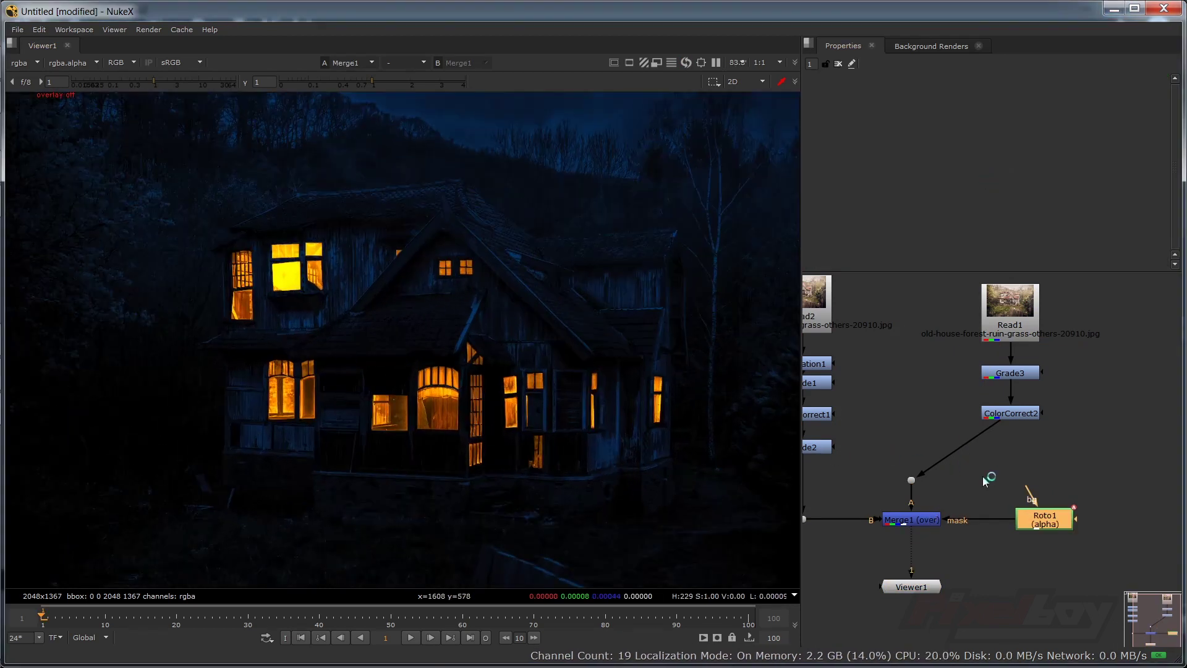
- Add a Glow node beside Roto1, and undo its insertion into Merge1's mask connection
scroll(983, 474, "down", 2)
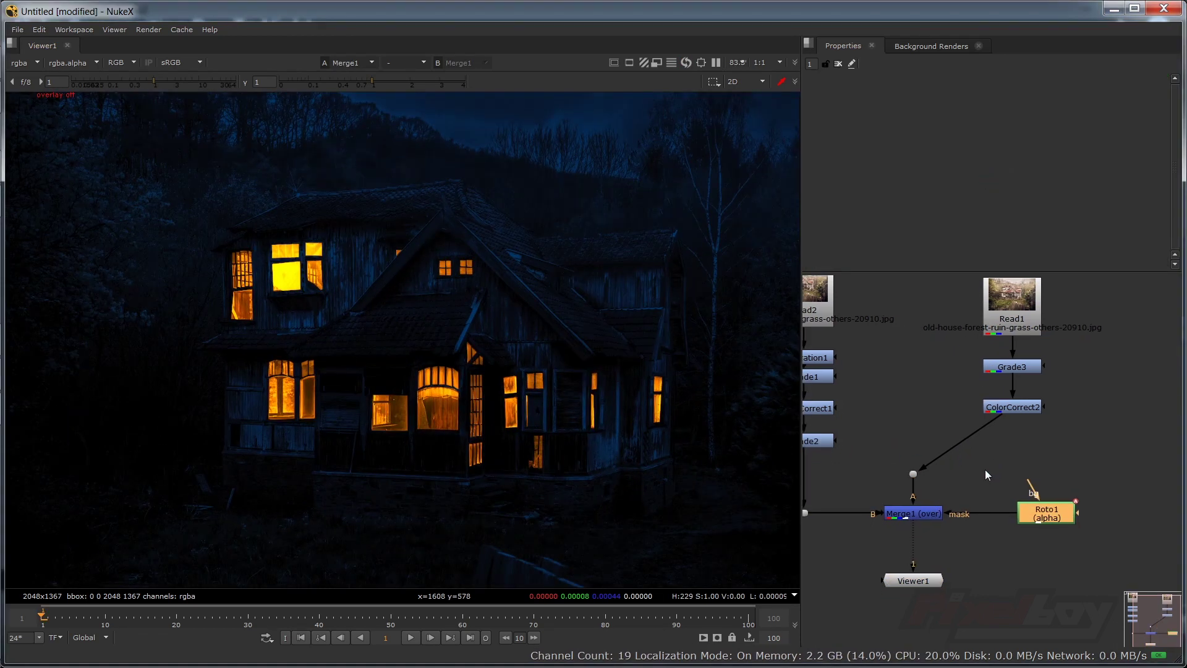
left_click_drag(987, 470, 1013, 461)
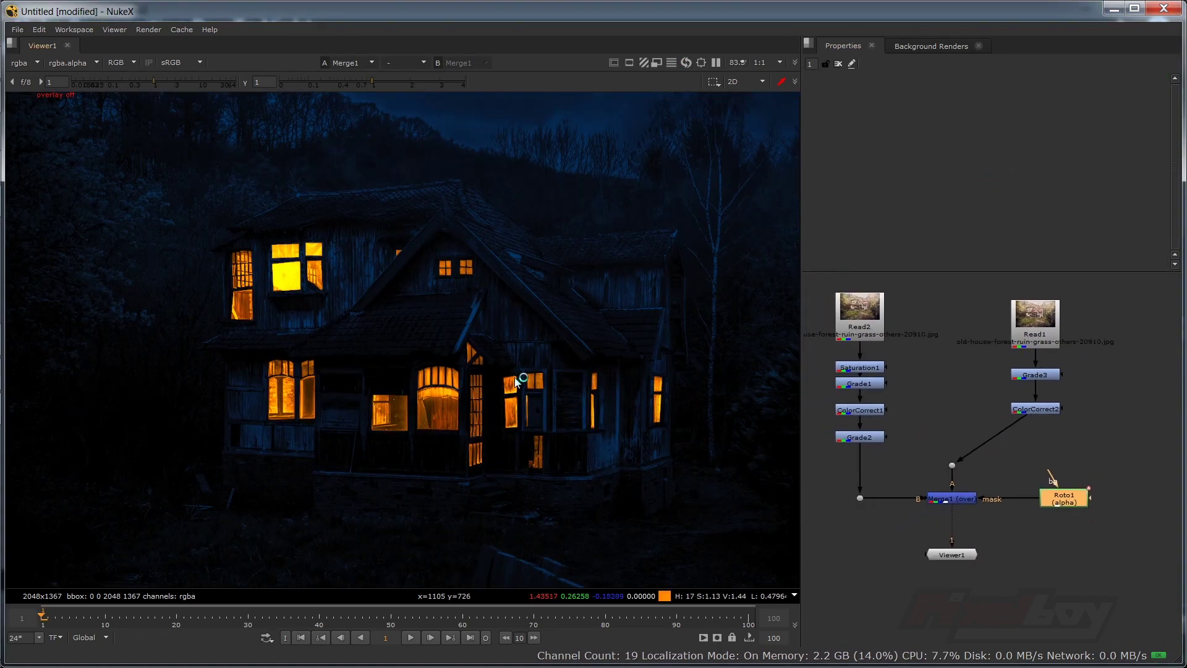
key("Tab")
type("gl")
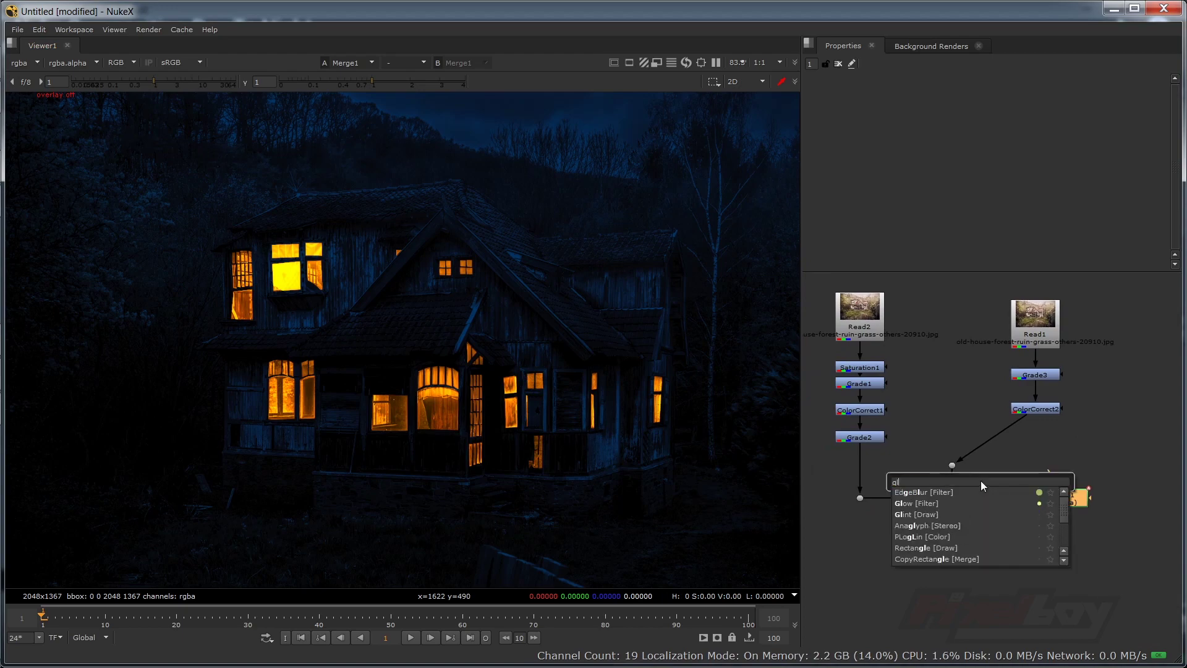
type("o")
left_click(934, 489)
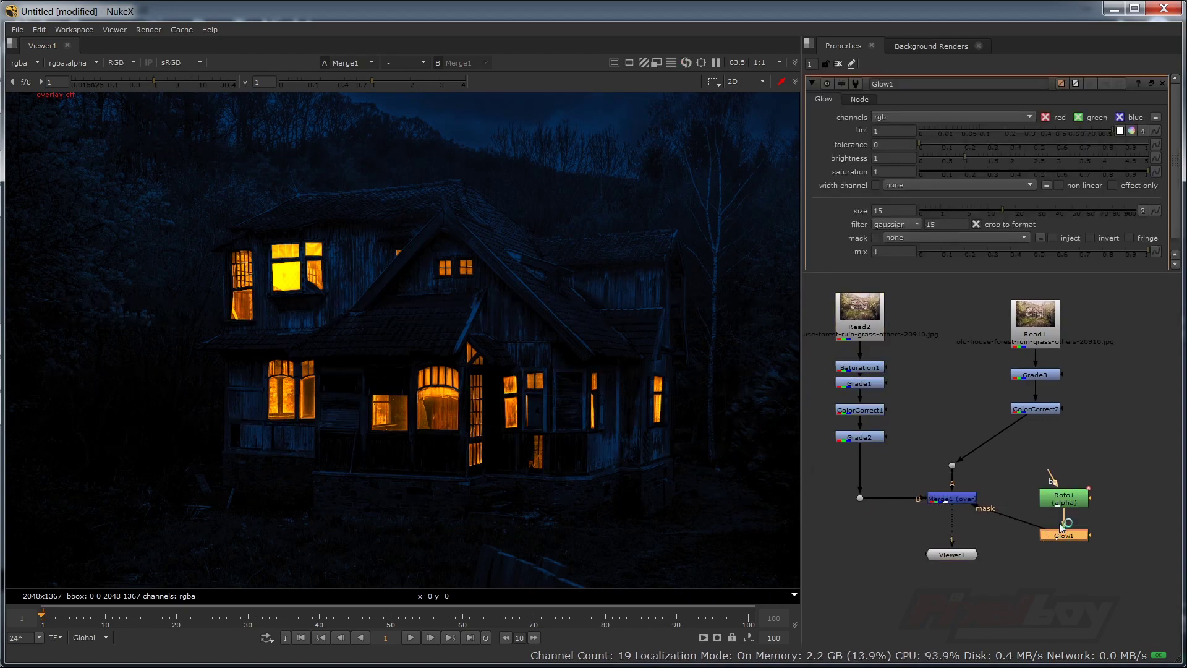
key("ctrl+z")
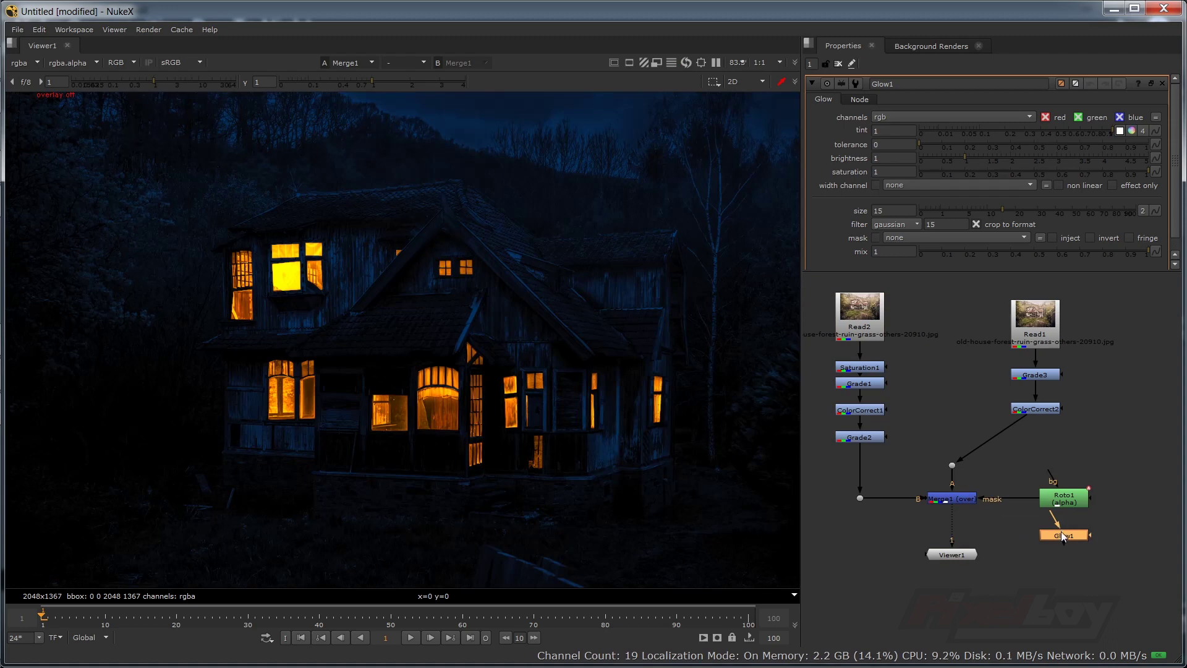
- Insert the Glow node between ColorCorrect2 and Merge1's A input, and set its brightness to 1.6
left_click_drag(1063, 537, 996, 437)
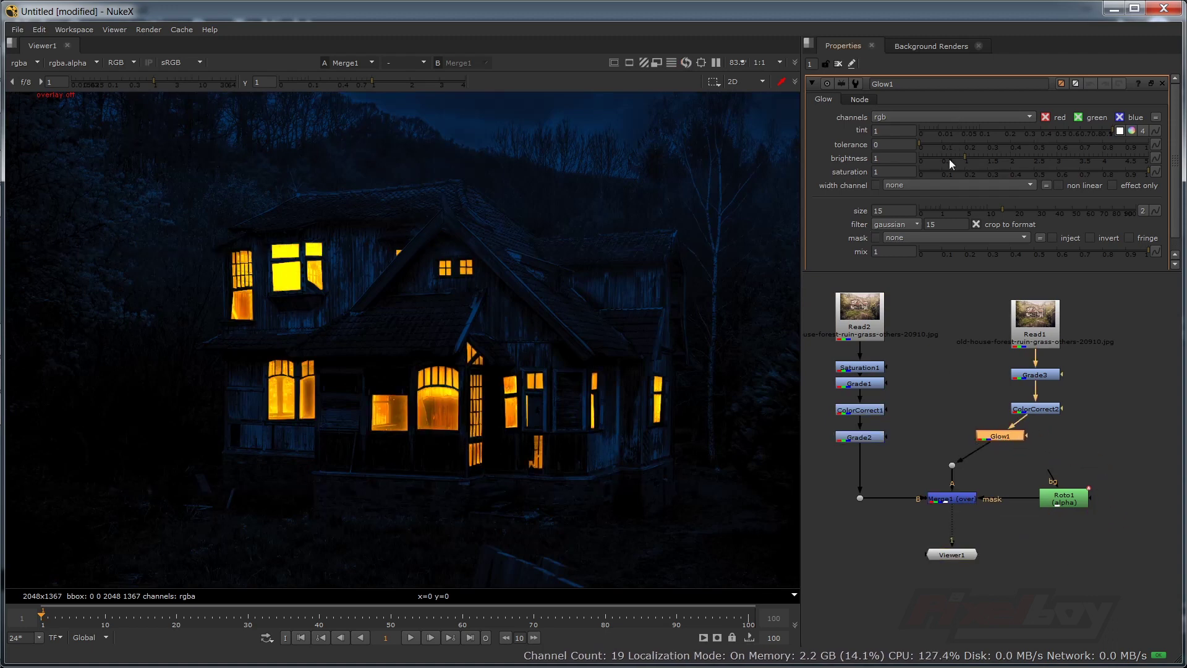
left_click_drag(965, 159, 993, 162)
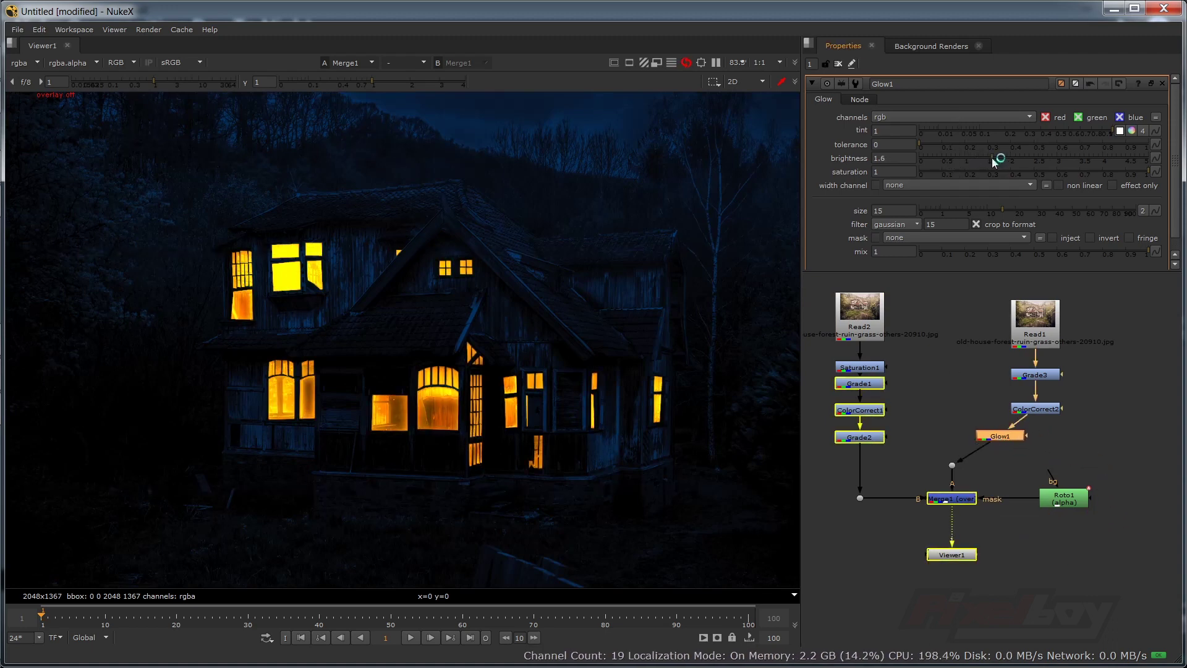
- Open Roto1's properties and shift the Merge1 node slightly closer to Viewer1
left_click(1064, 498)
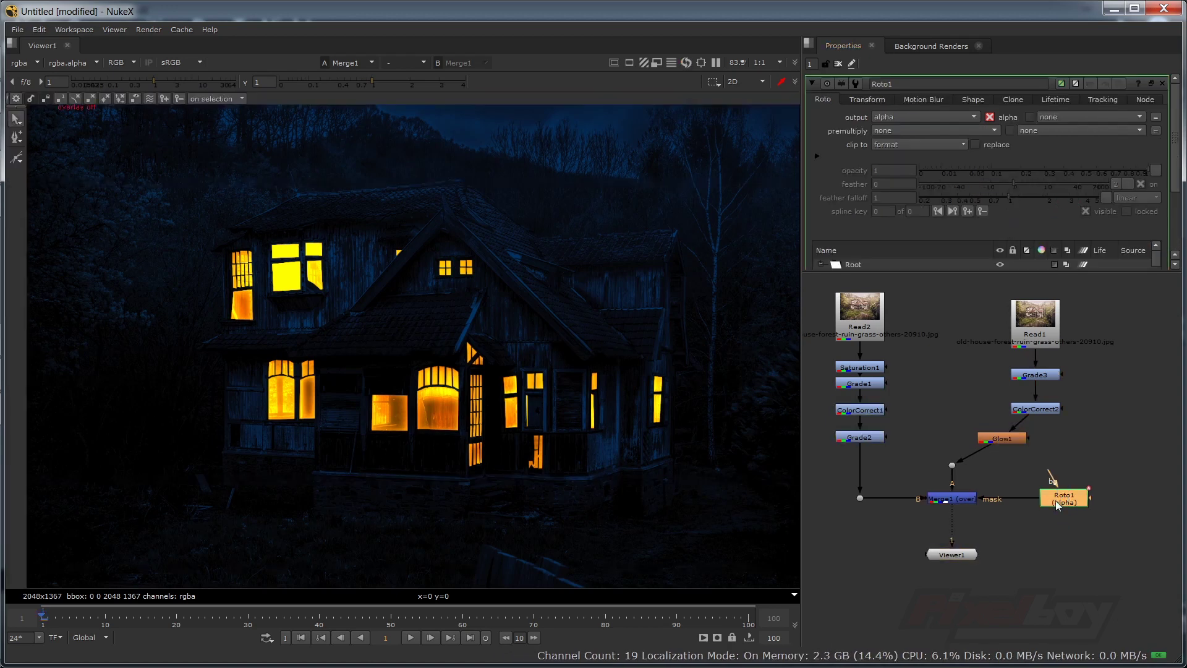
left_click_drag(967, 500, 967, 505)
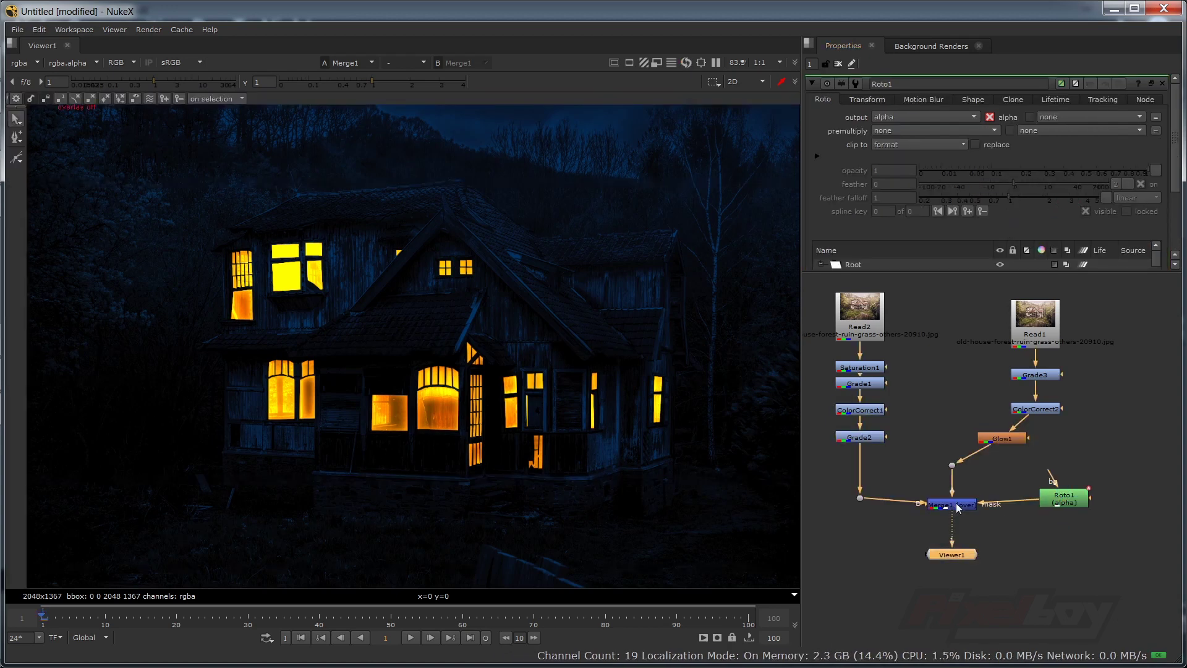
- Show the Roto1 shape overlay in the viewer and select all window and door shapes
left_click(1066, 497)
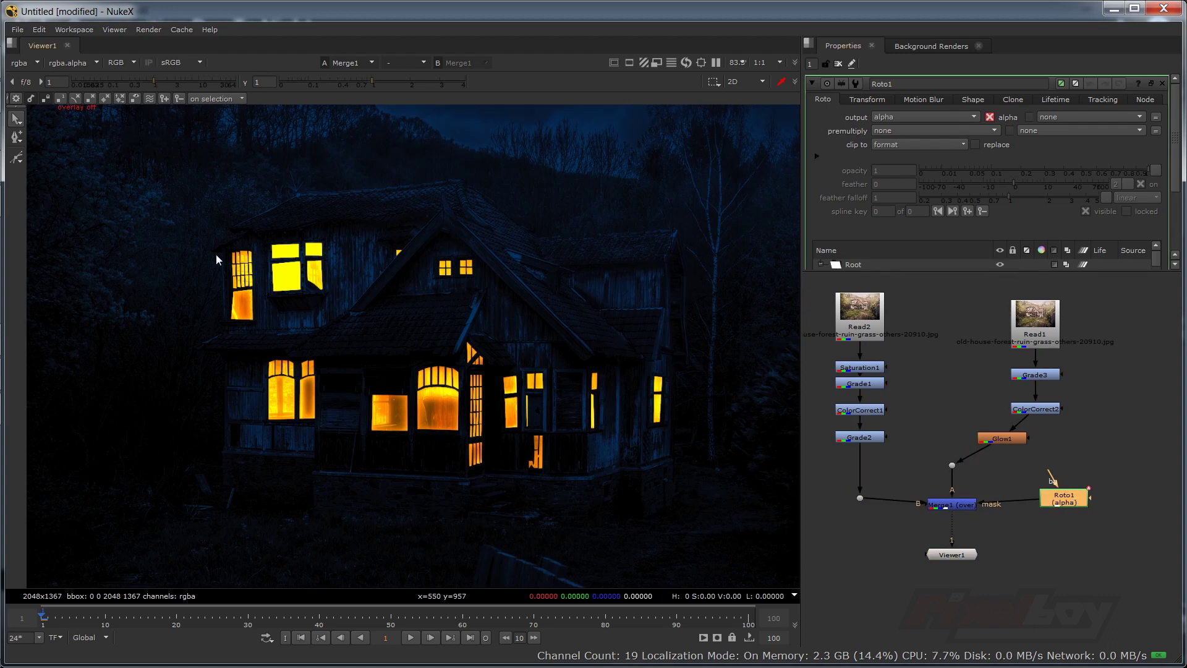
key("o")
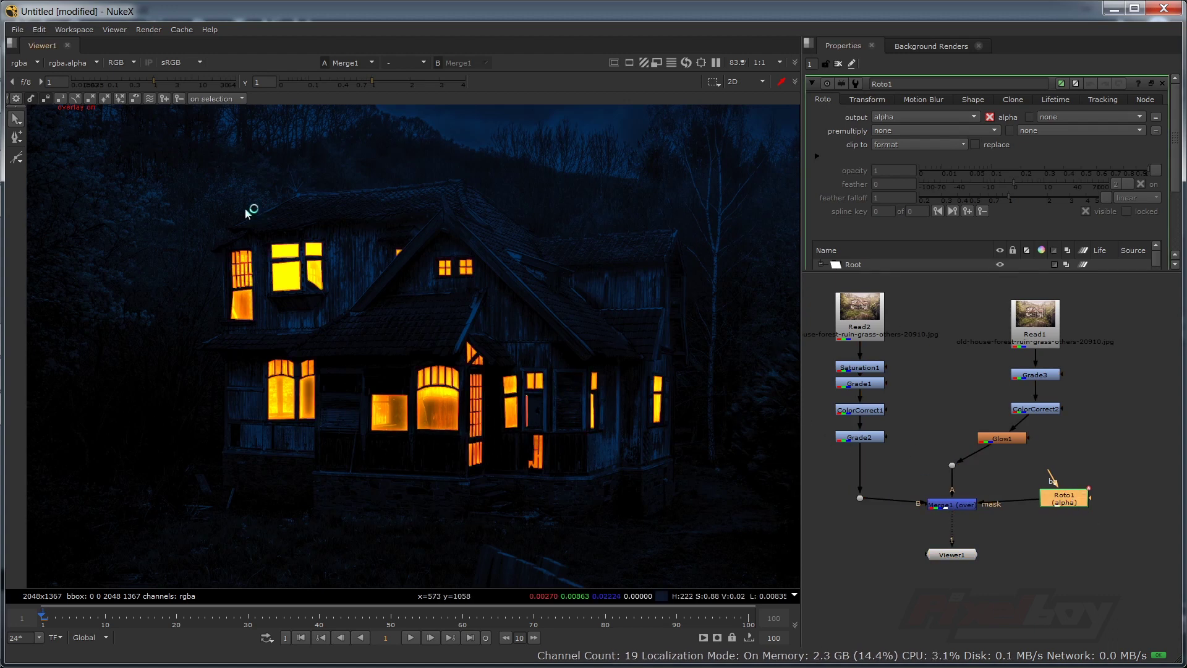
left_click_drag(146, 191, 705, 580)
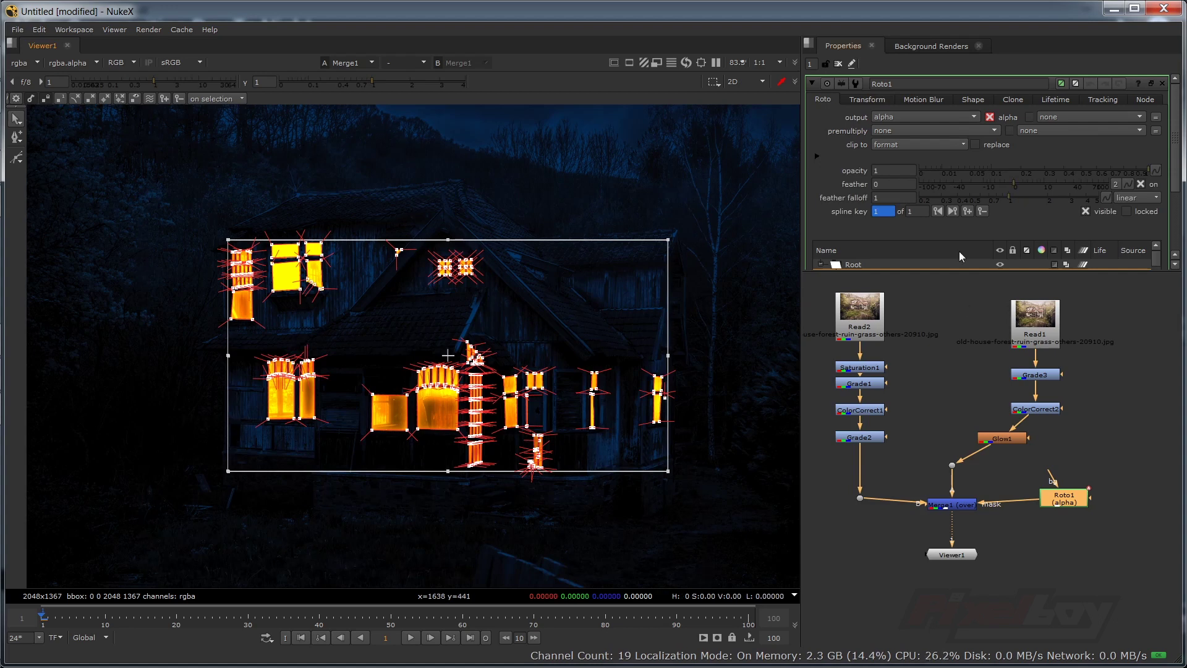
- Try a feather falloff of 20 and a feather of 10 on the selected Roto1 shapes
left_click_drag(1038, 195, 1073, 208)
left_click(893, 197)
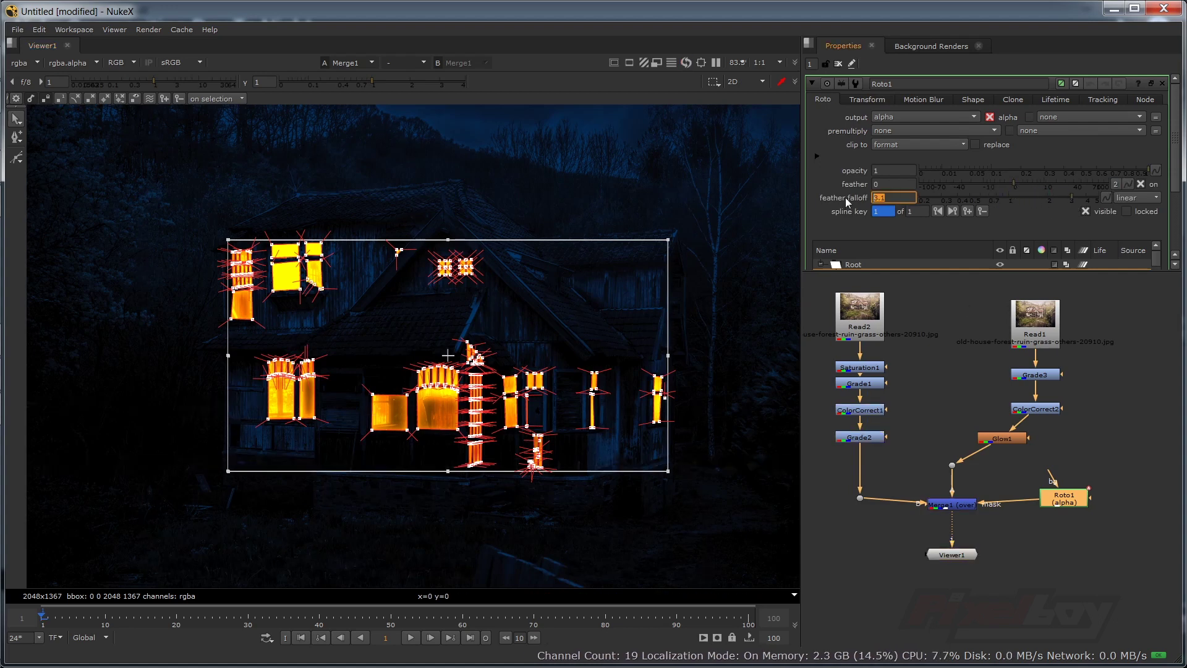
type("20")
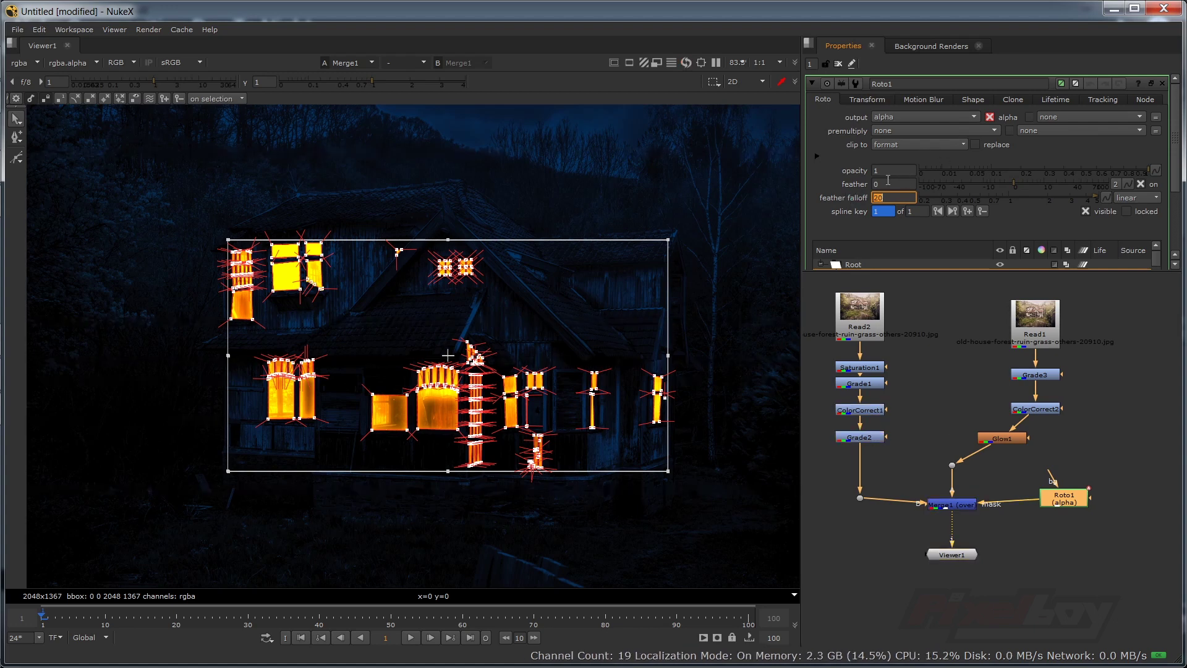
key("shift+Tab")
type("10")
key("Return")
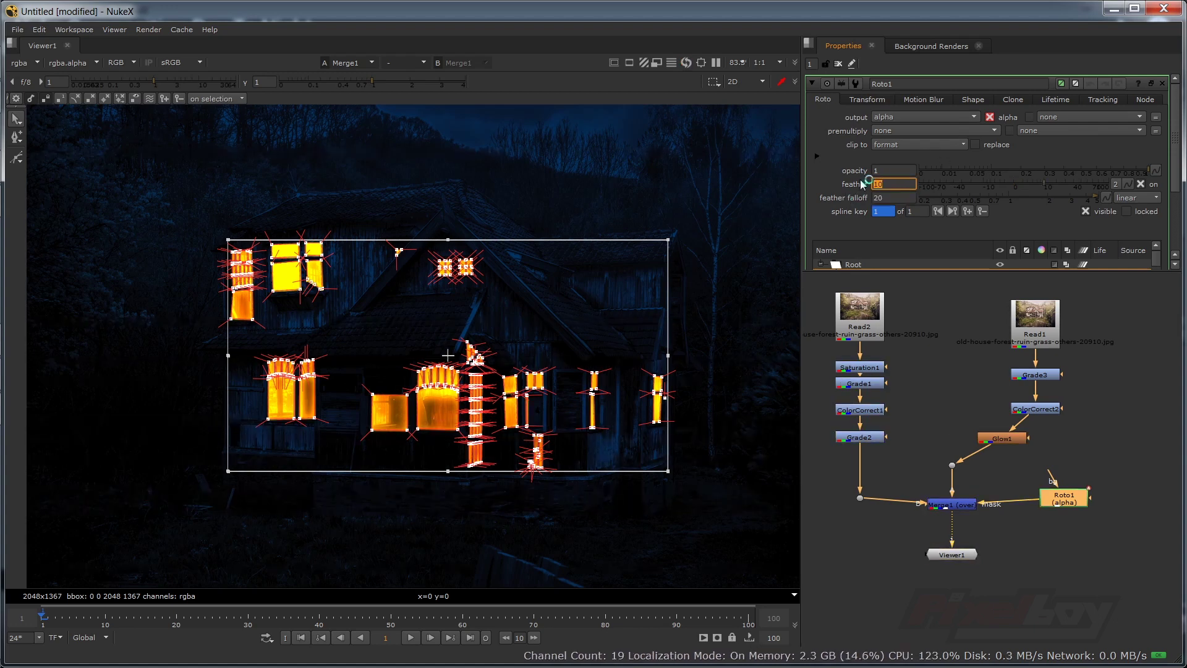
- Hide the shape overlay, lower the Roto1 shapes' feather to 5.5 and set the feather falloff to 25
key("o")
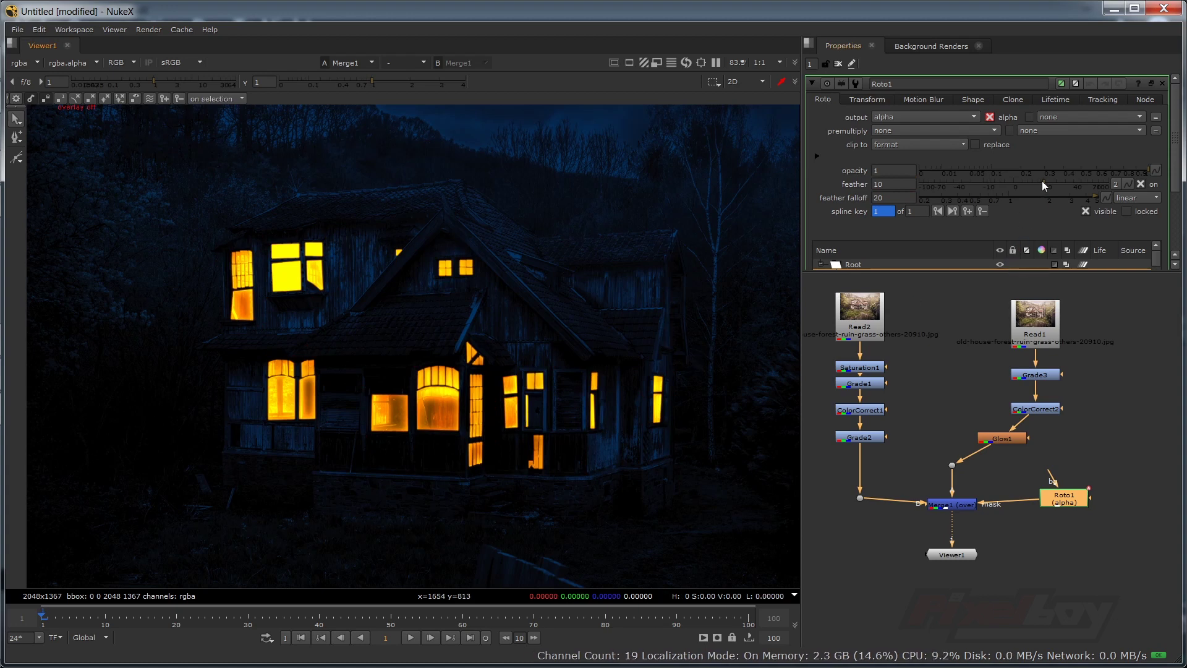
left_click_drag(1041, 180, 1078, 200)
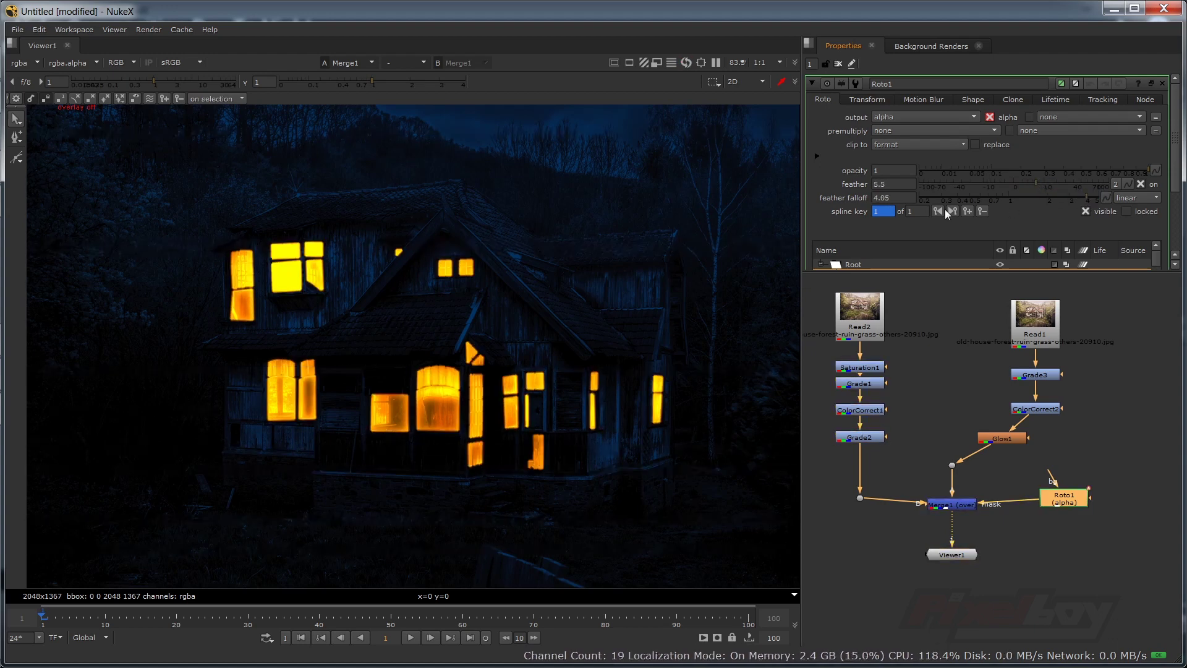
left_click(893, 198)
type("25")
key("Return")
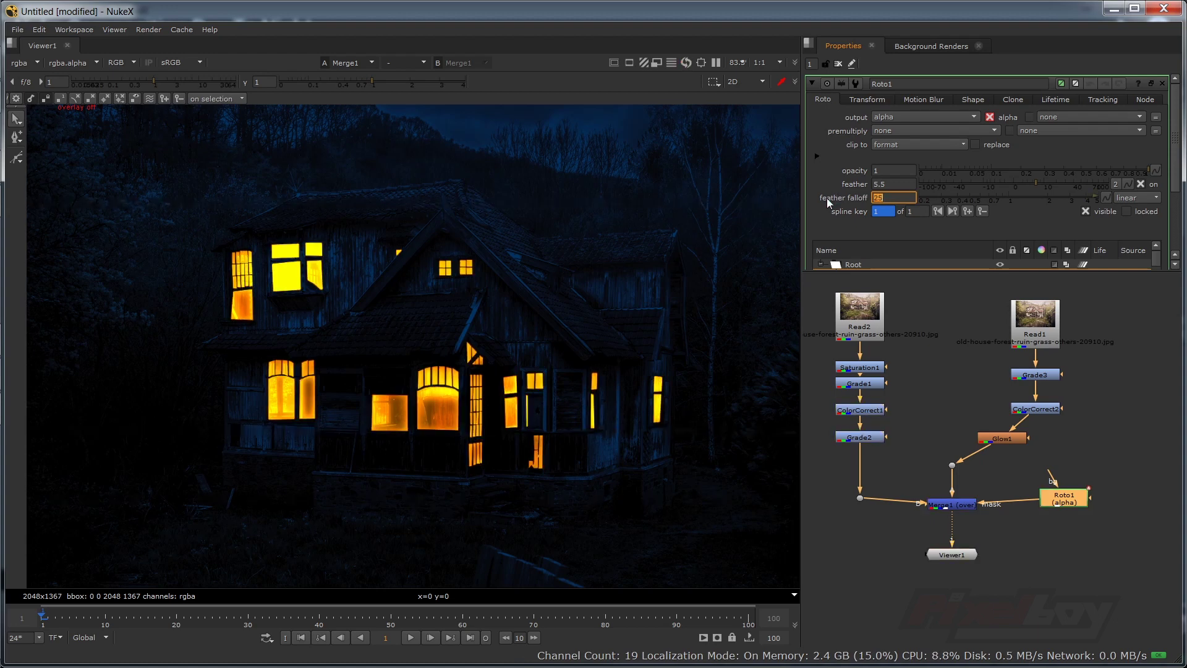
- Reduce the Roto1 shapes' feather falloff, trying 15 and settling on 10
type("1")
key("Return")
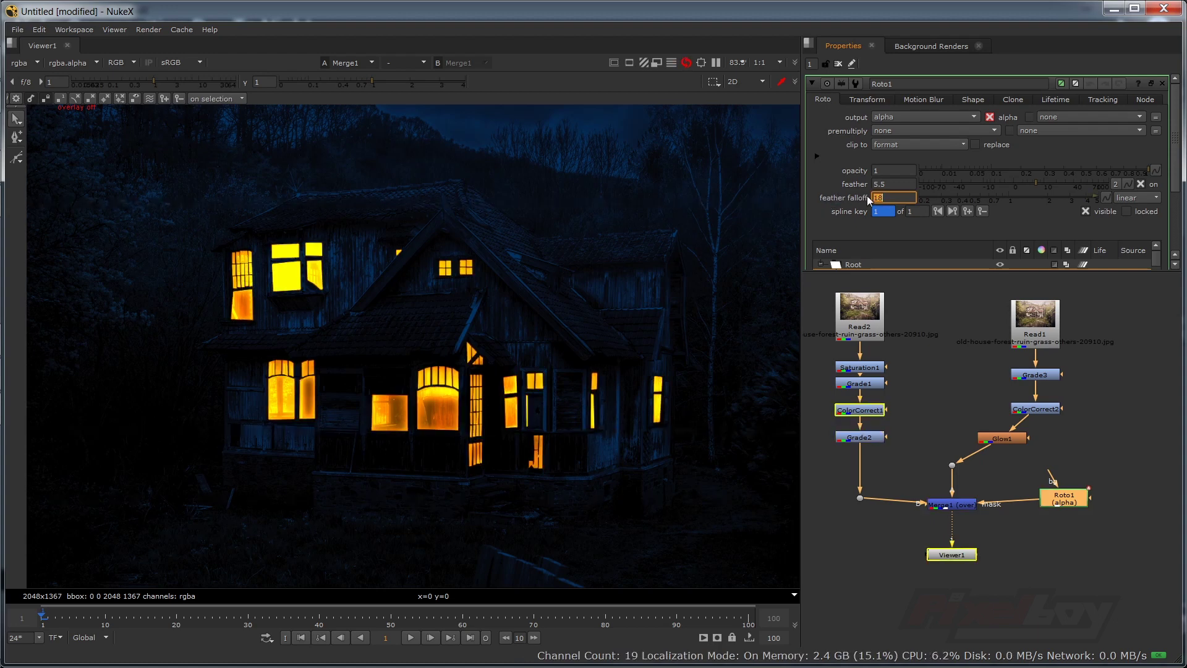
key("BackSpace")
type("5")
key("Return")
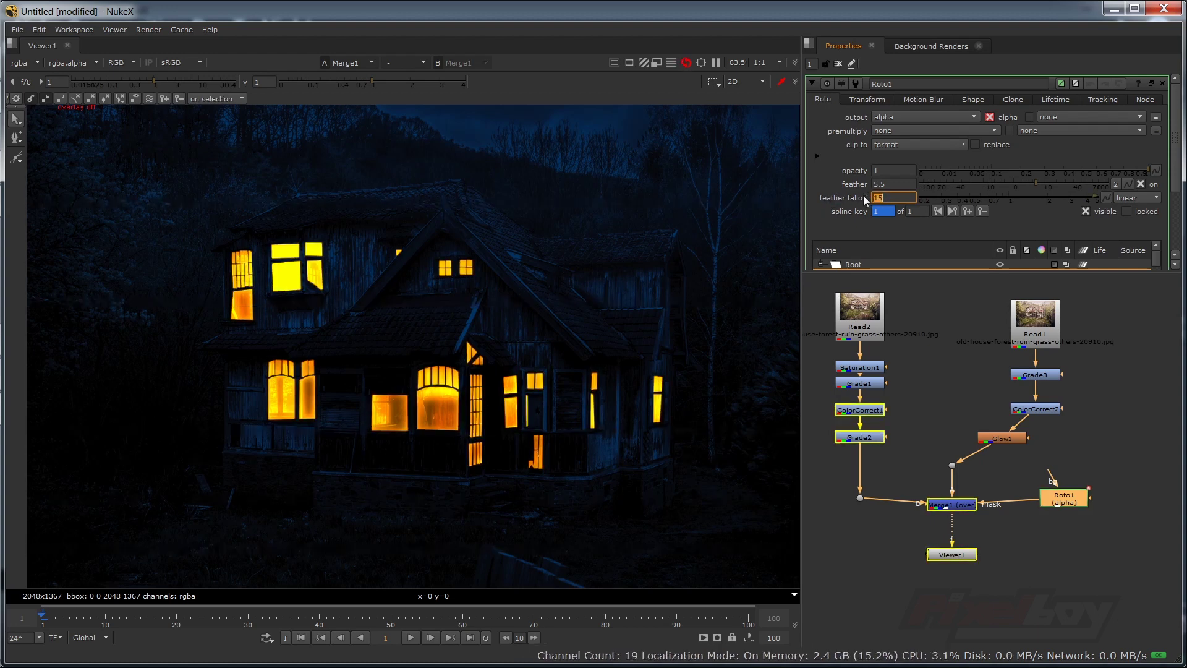
scroll(411, 317, "down", 2)
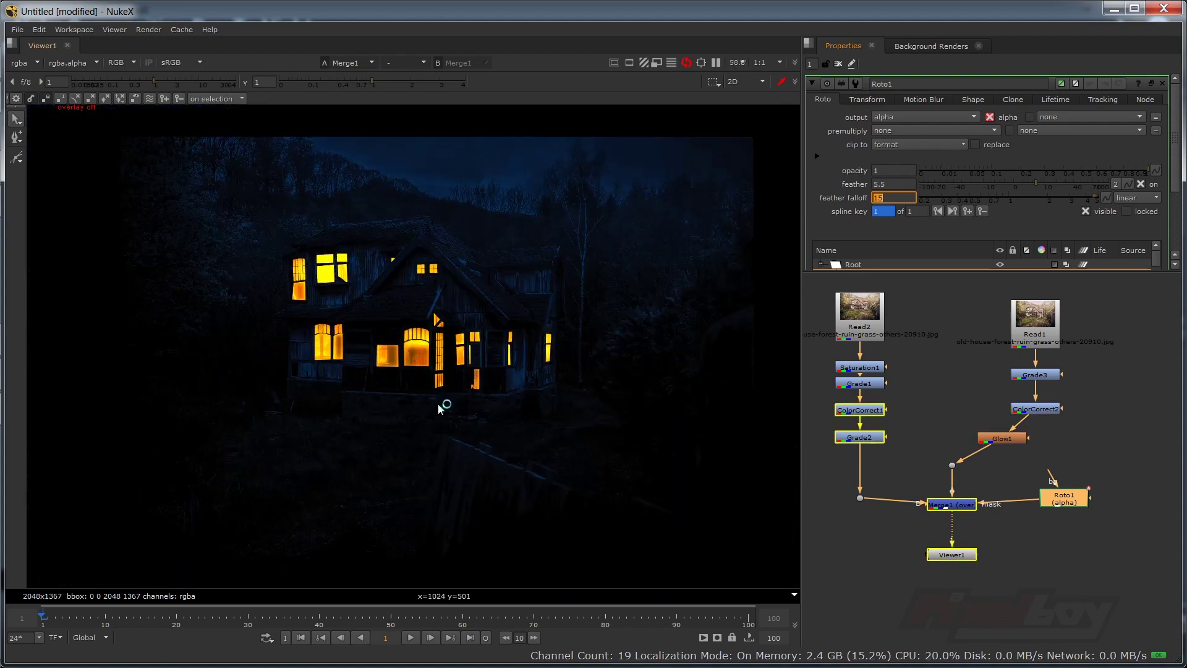
type("10")
key("Return")
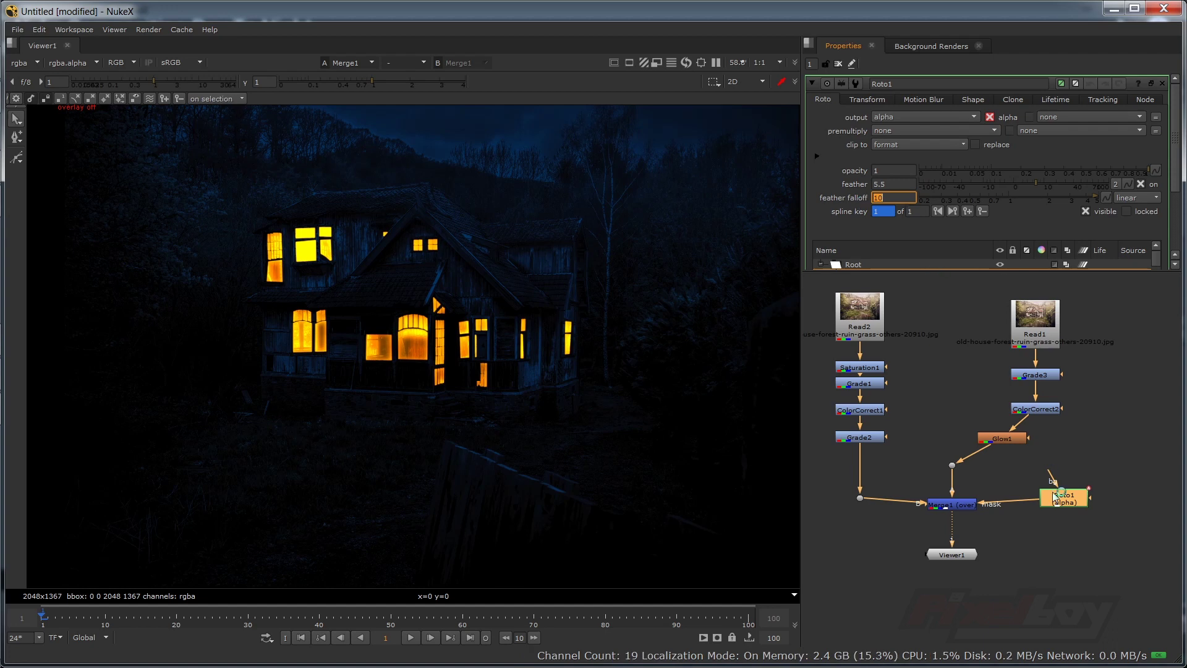
- Compare the lit windows with the Glow1 node disabled and enabled
left_click(995, 438)
key("d")
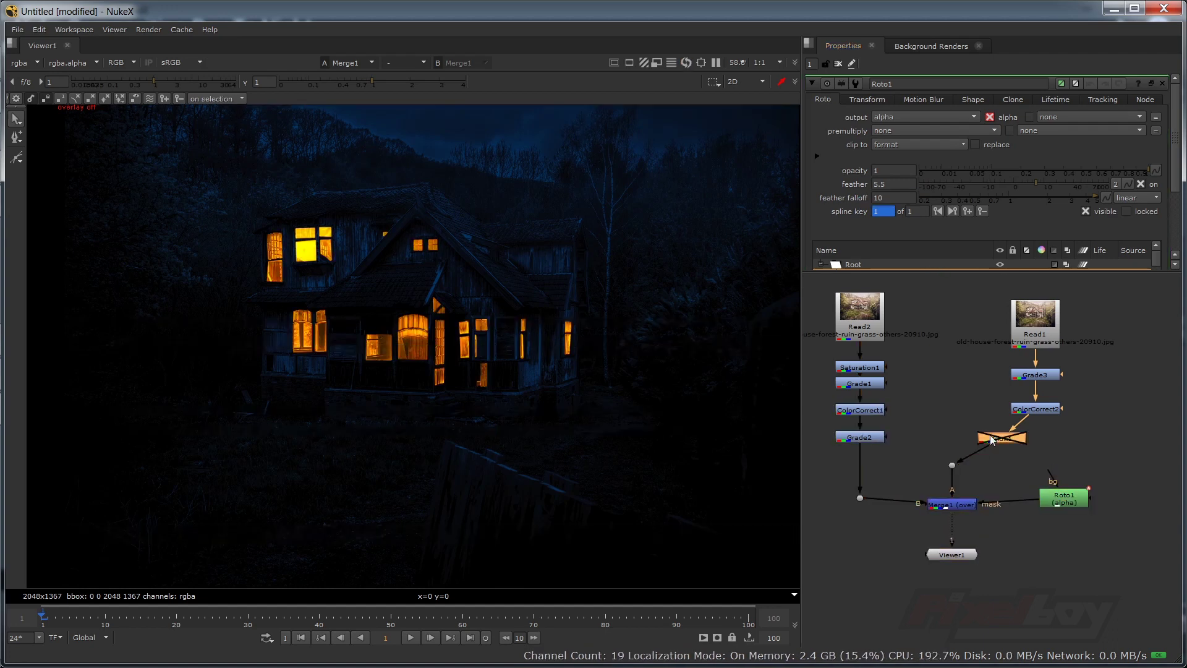
key("d")
key("d")
key("d")
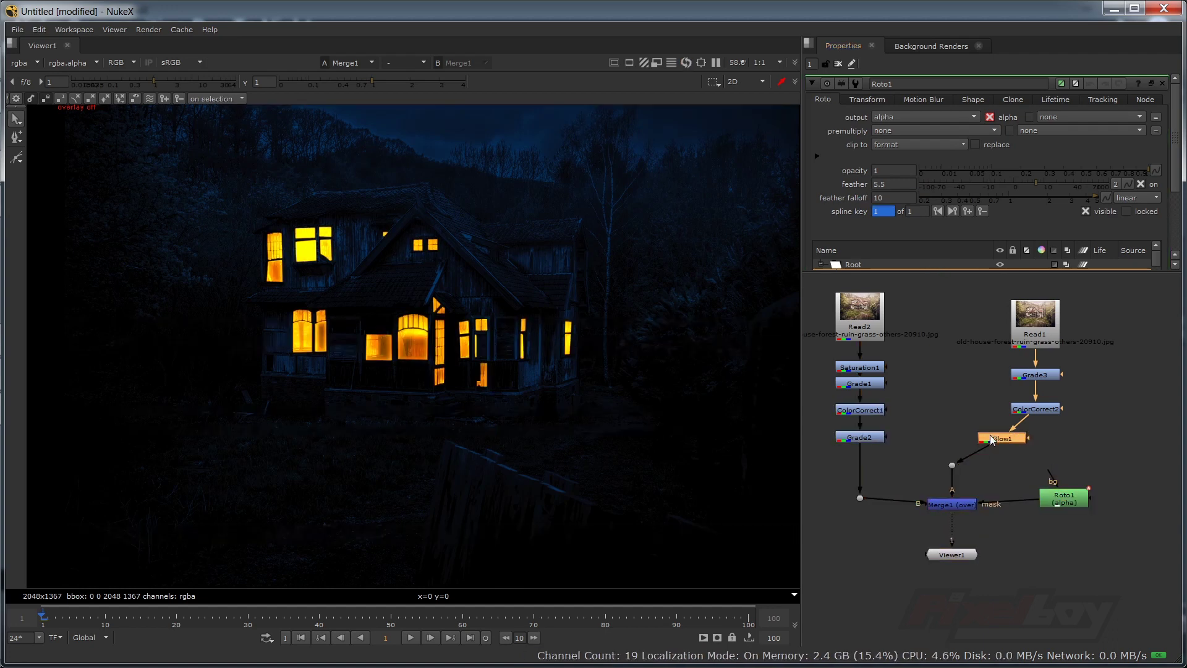
key("d")
key("d")
- Set Glow1's brightness to 1.02, saturation to 0.825 and tint to 0.605, and compare the result with the node toggled off and on
double_click(991, 439)
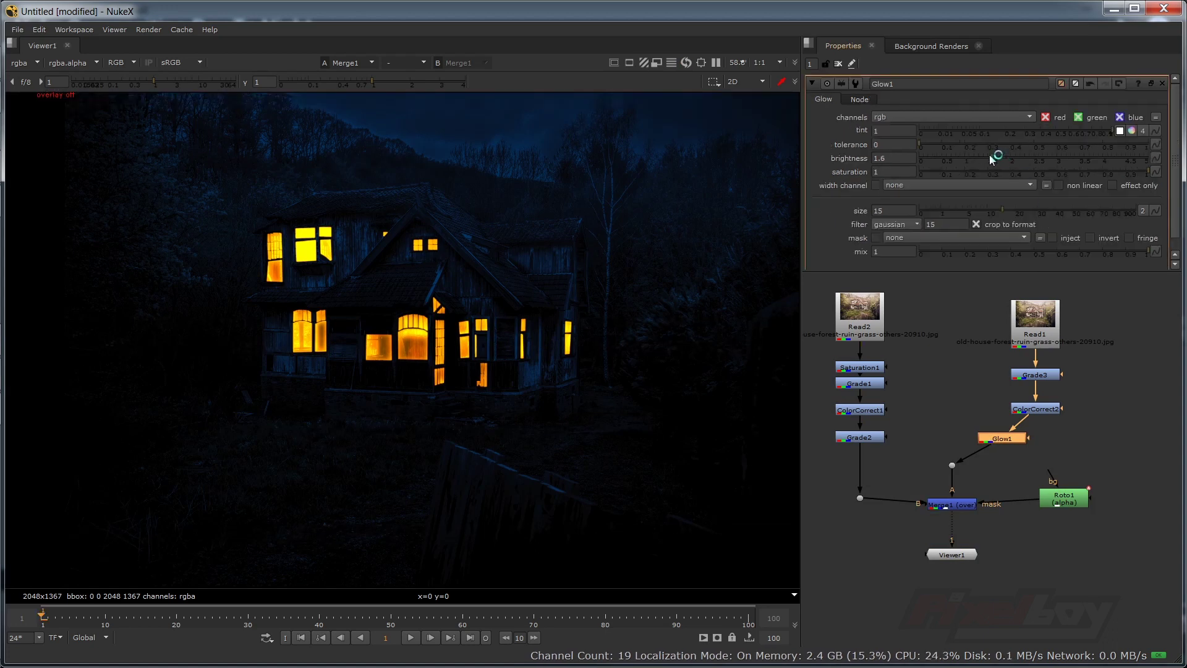
left_click_drag(991, 158, 981, 159)
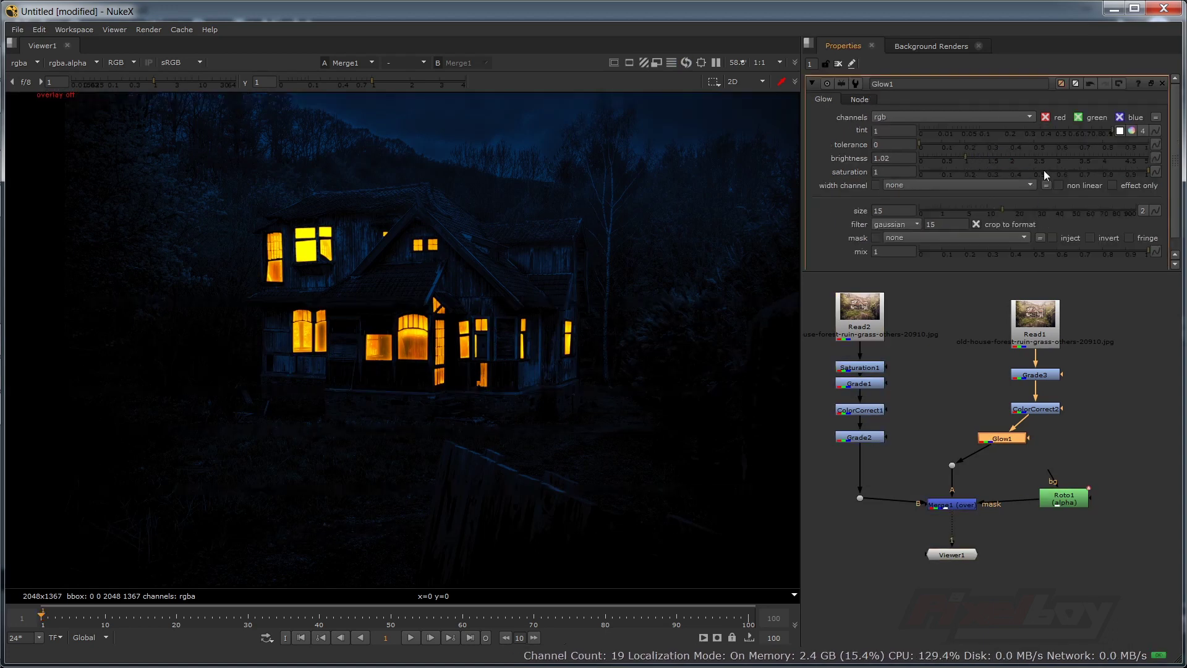
left_click_drag(1147, 173, 1108, 173)
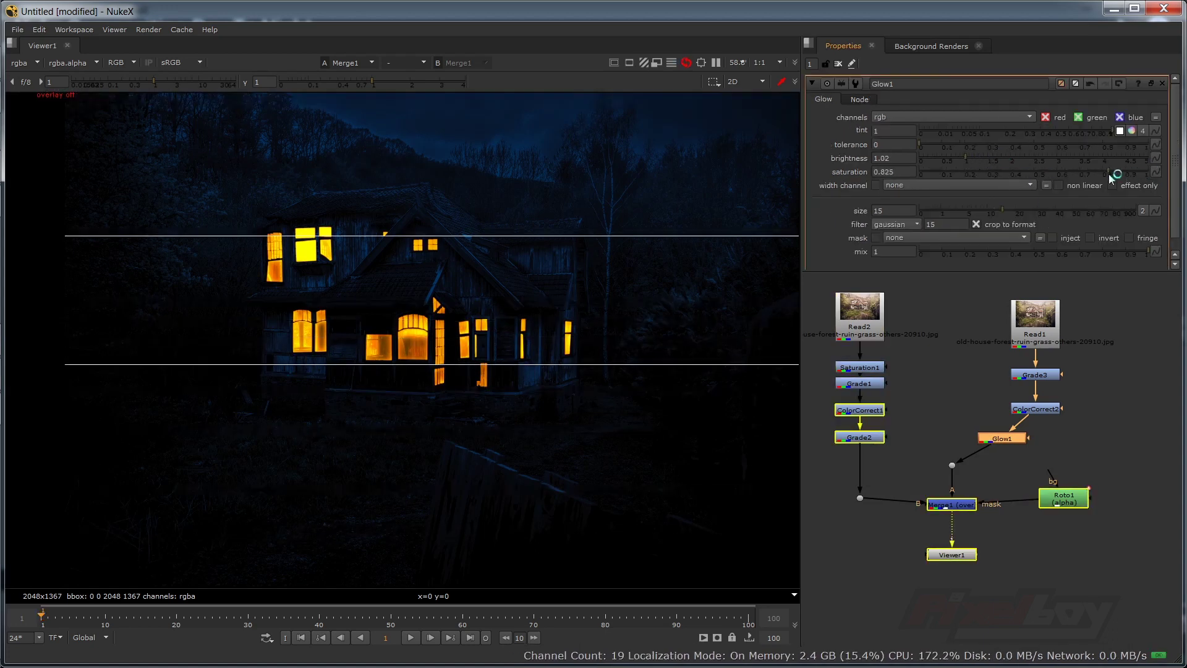
left_click_drag(1109, 129, 1077, 131)
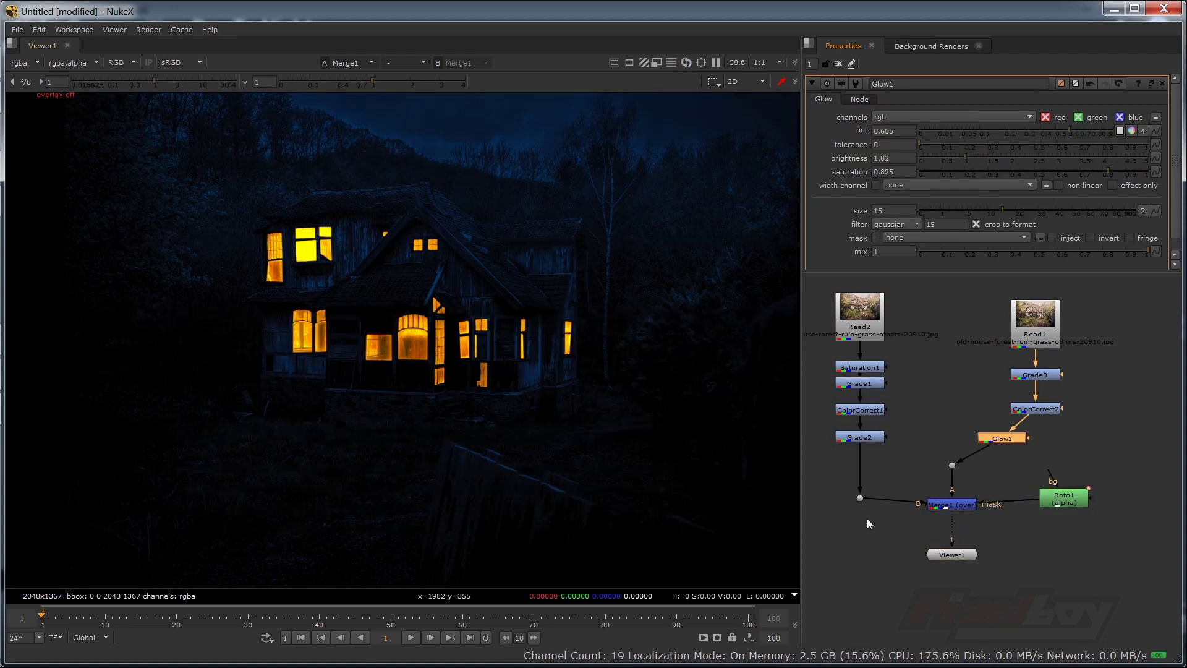
key("d")
key("d")
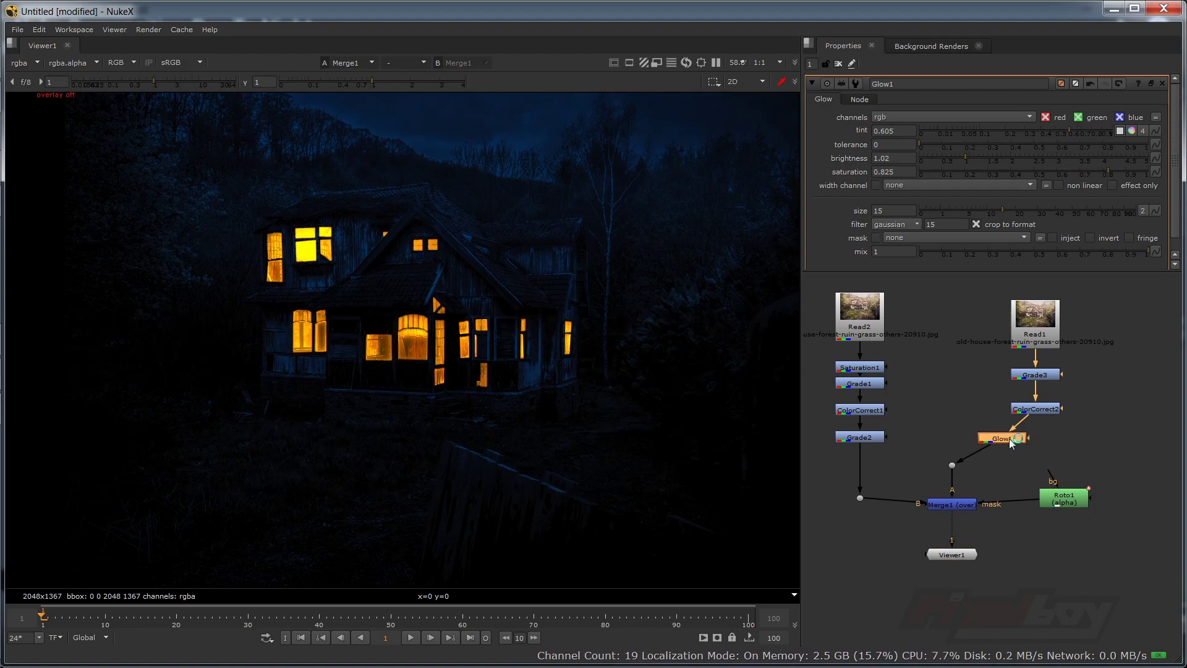
- Shift the Roto1 node slightly closer to Merge1 and display the original Read1 photo in the viewer
left_click_drag(1057, 504, 1044, 504)
left_click(1035, 315)
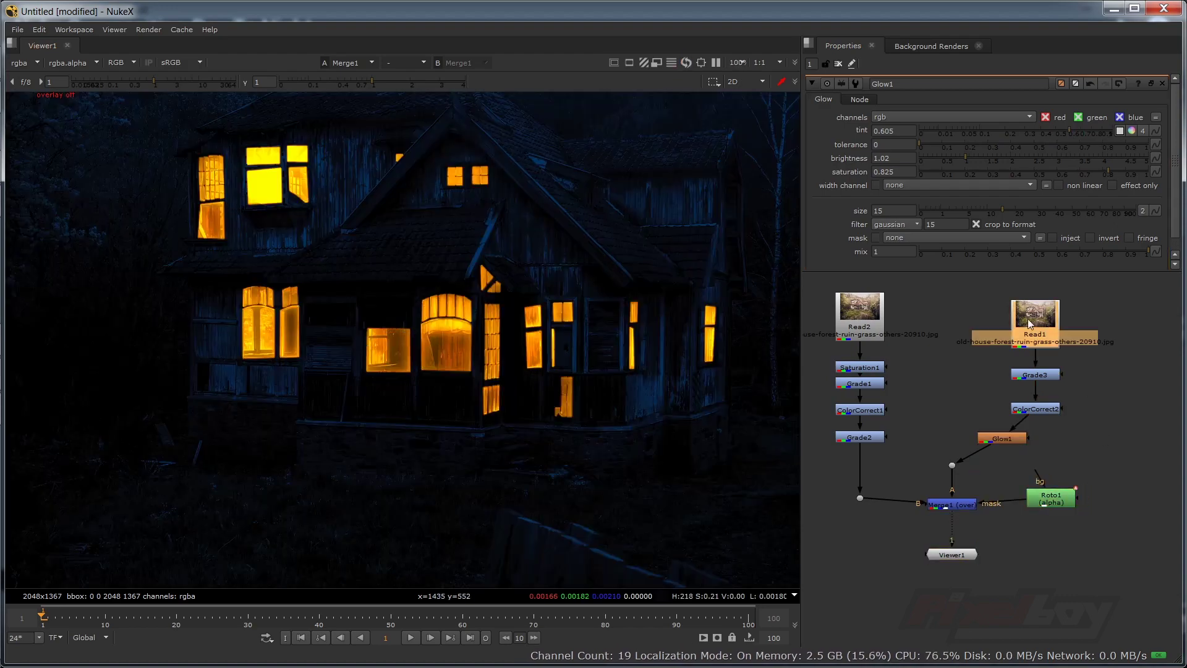
key("1")
- Try inserting a second Roto node between Roto1 and Merge1's mask input, and undo it
double_click(1059, 499)
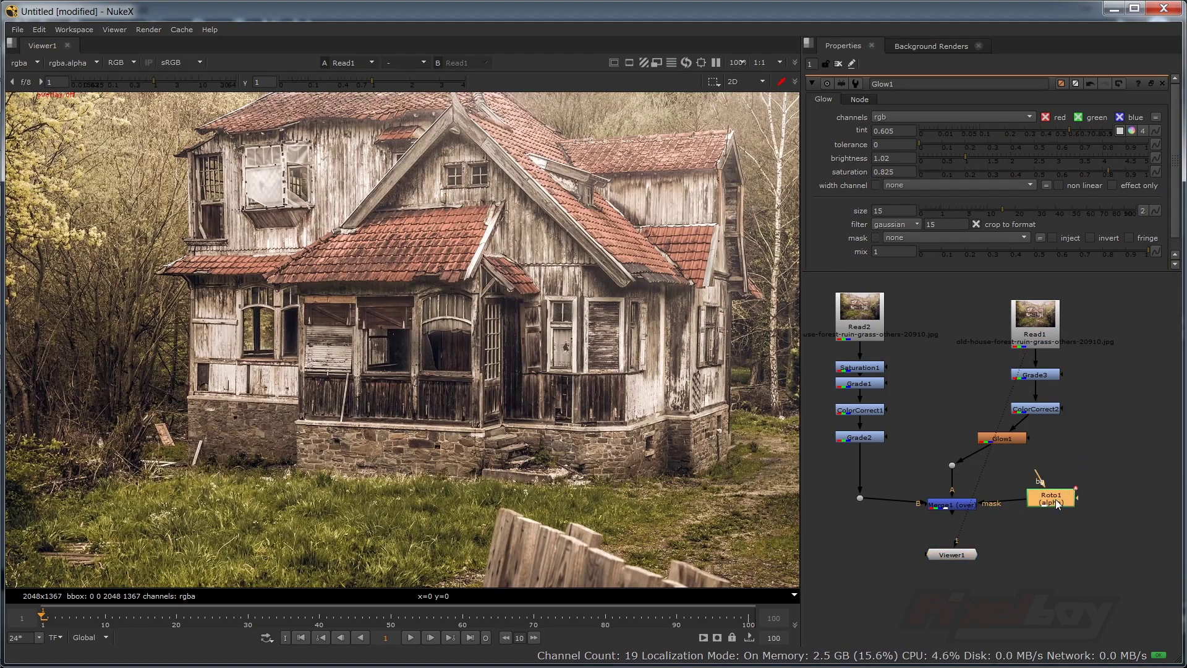
scroll(1084, 455, "down", 1)
key("Tab")
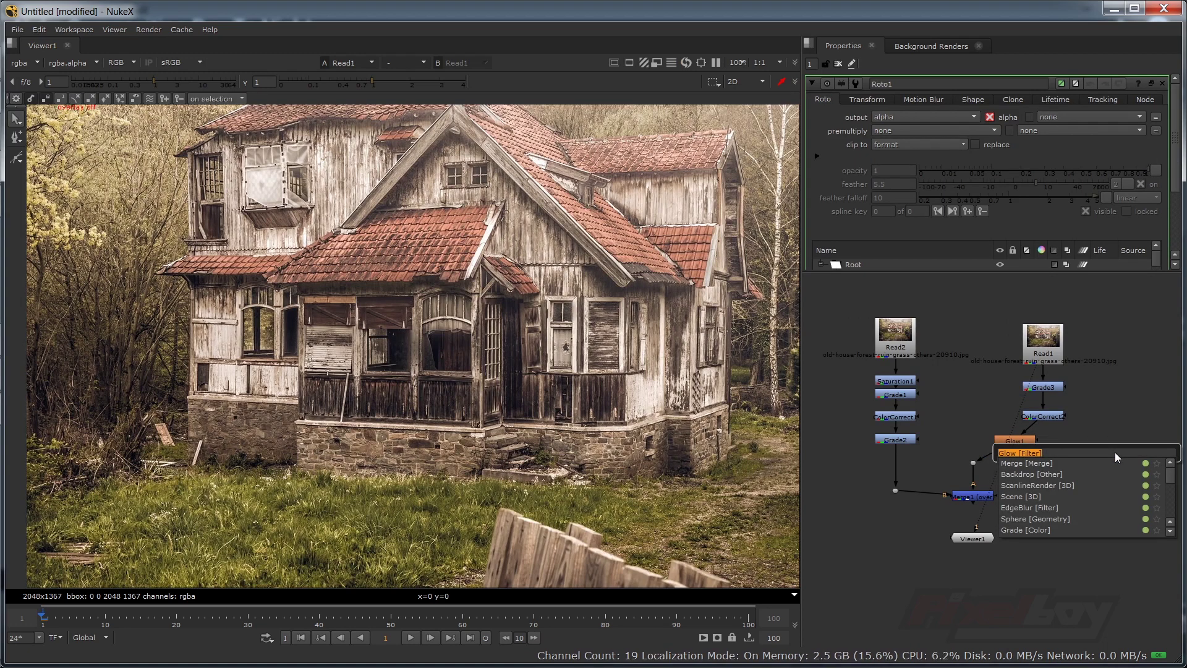
type("roto")
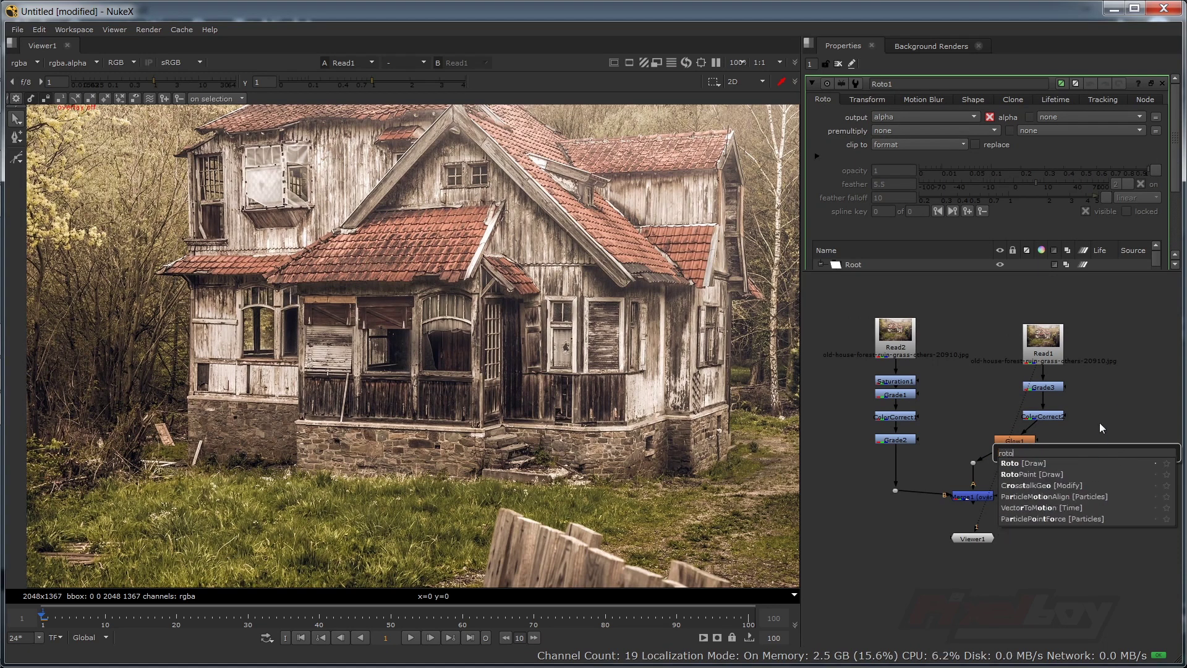
left_click(1060, 462)
left_click_drag(1052, 519, 1028, 534)
key("1")
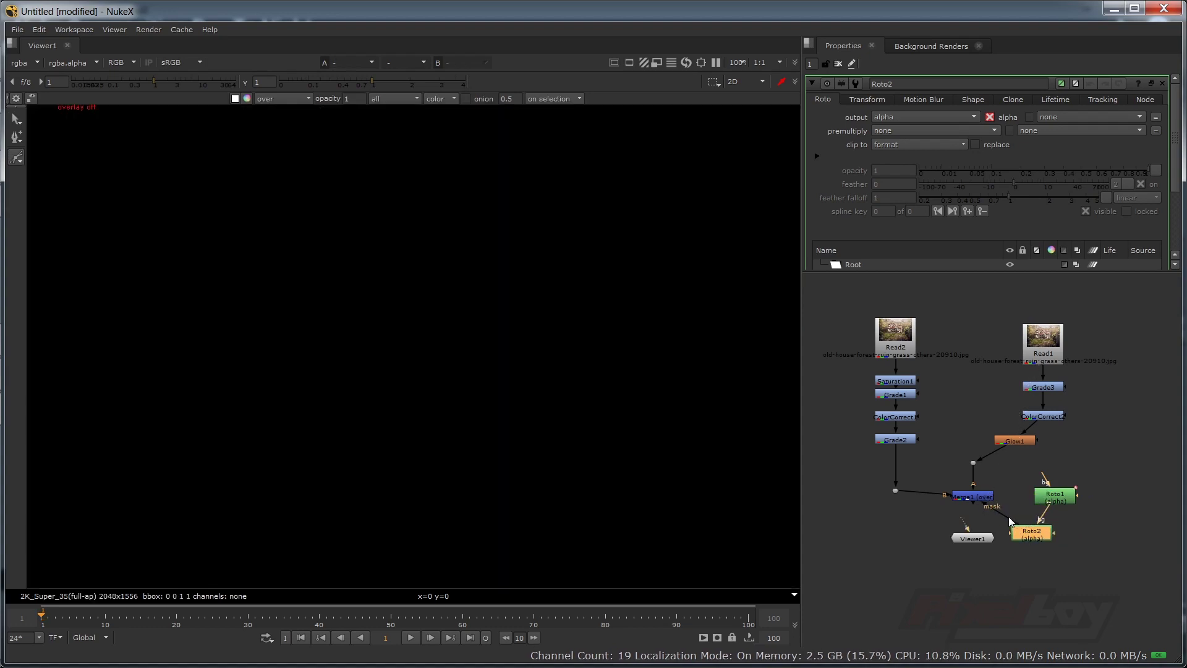
key("ctrl+z")
key("ctrl+z")
key("ctrl+z")
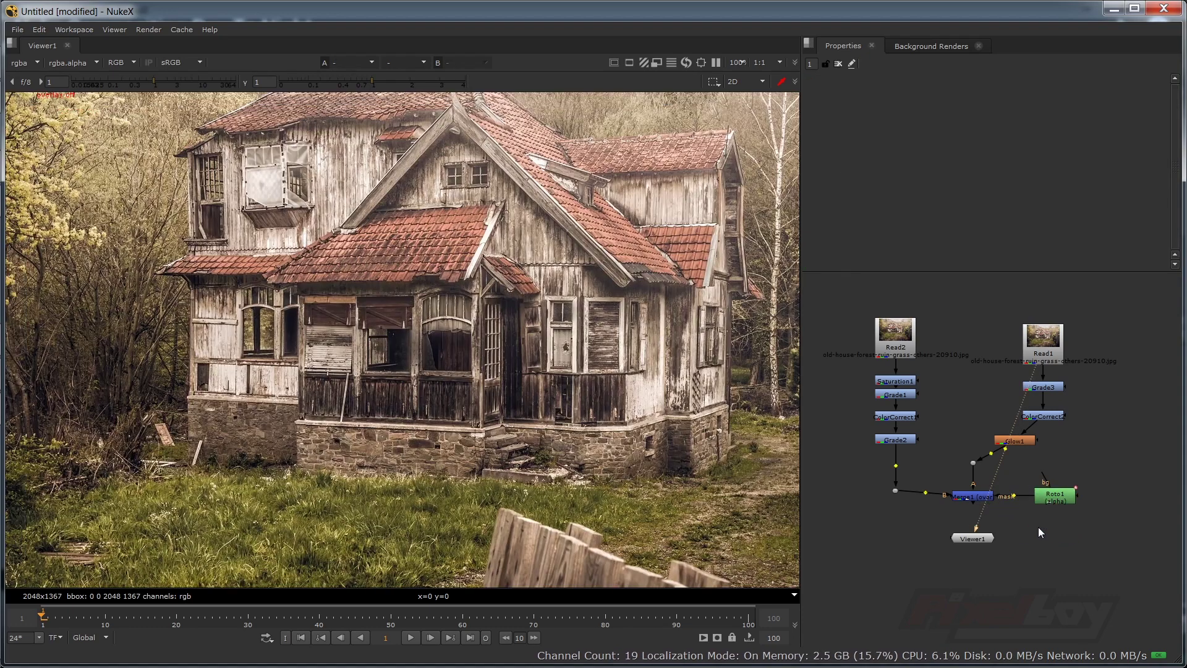
- Add a second Roto node beside Roto1 and connect it to Roto1's mask input
key("Tab")
type("roto")
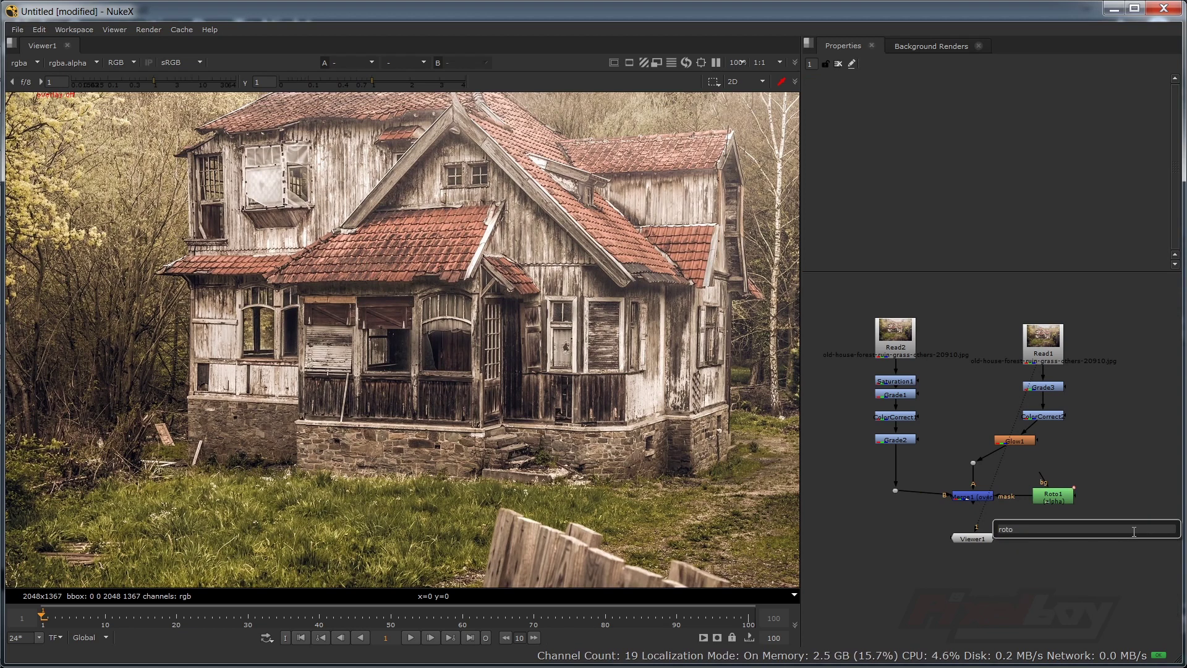
key("BackSpace")
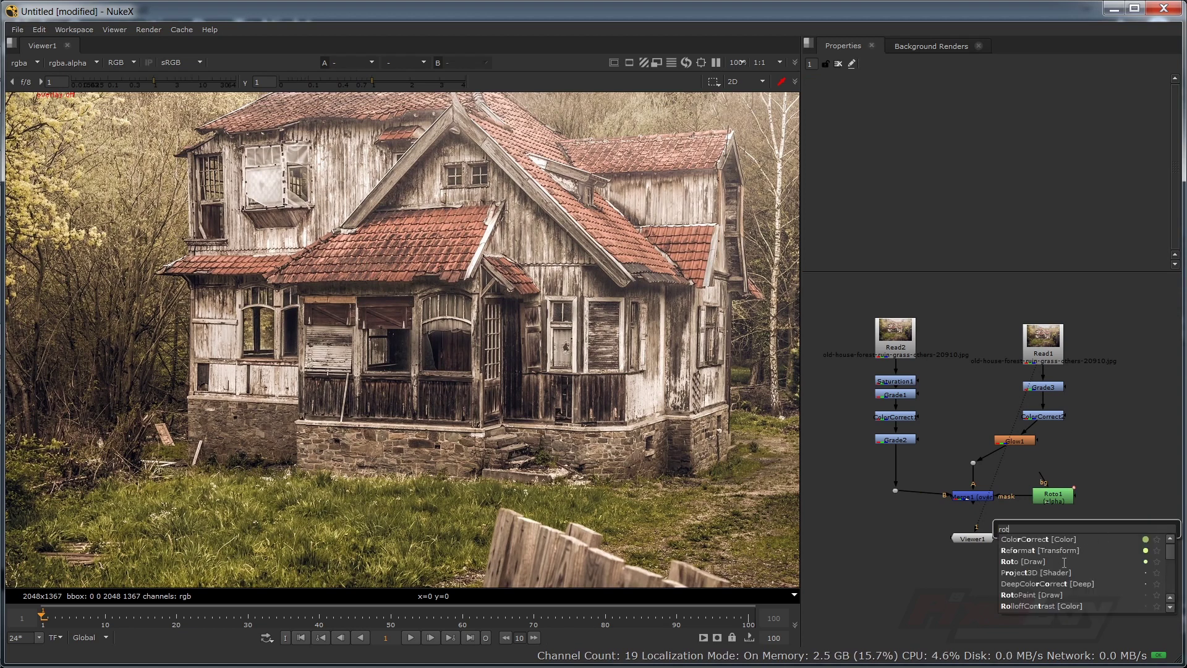
left_click(1064, 562)
left_click_drag(1109, 530, 1117, 497)
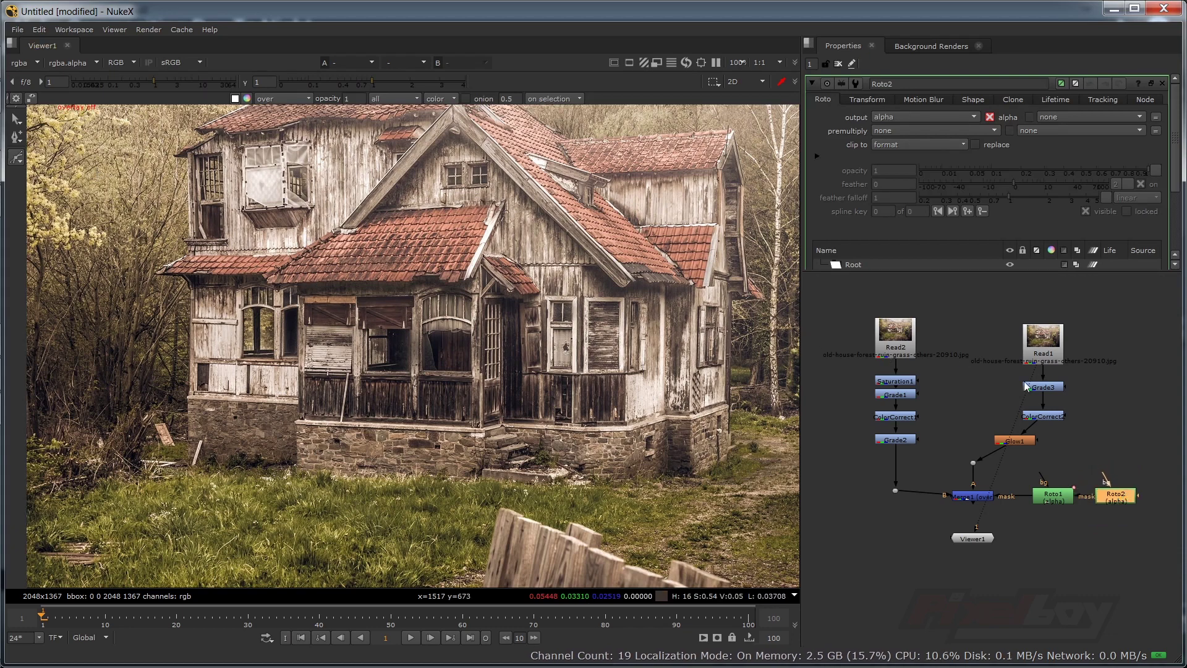
key("Tab")
key("Tab")
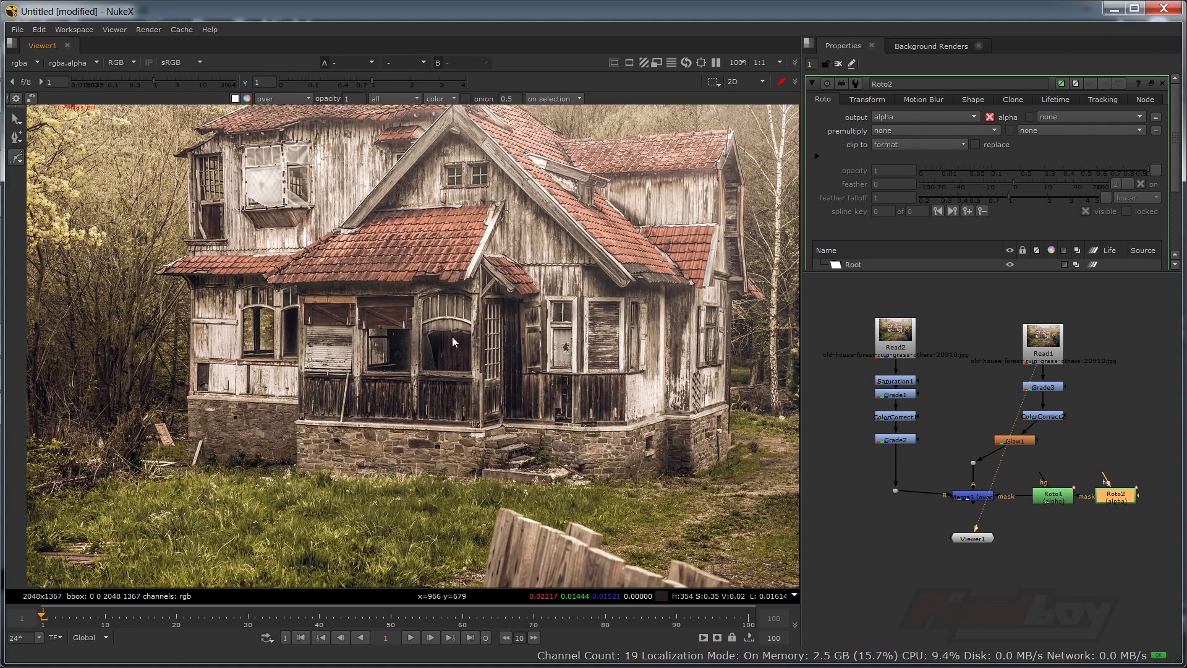
scroll(452, 365, "up", 1)
left_click_drag(450, 384, 519, 259)
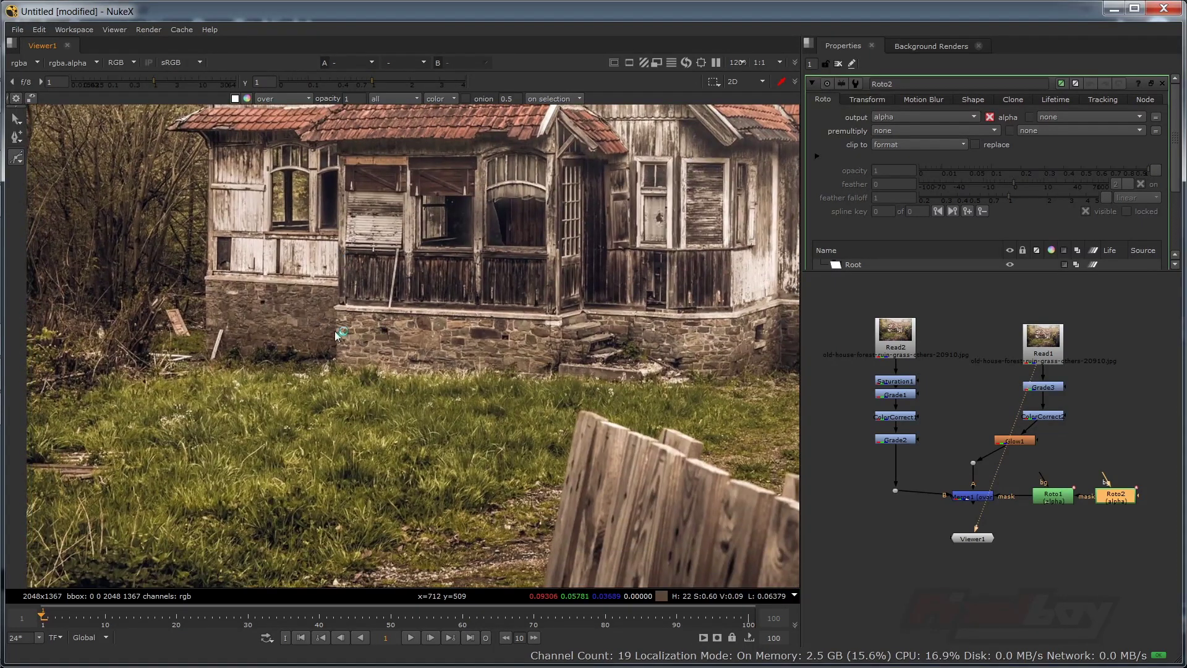
left_click(337, 334)
left_click(312, 362)
key("ctrl+z")
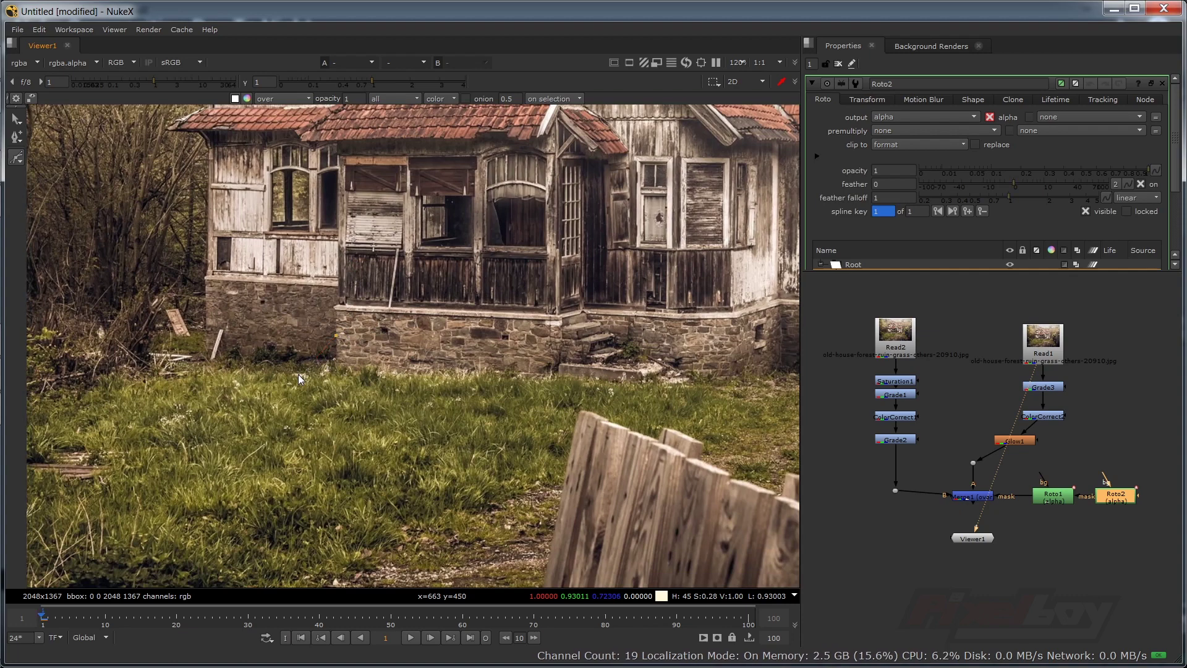
key("ctrl+z")
- Draw a closed Roto2 shape from the porch panel below the boarded window down and outward over the grass
left_click(342, 249)
left_click(339, 292)
left_click(333, 313)
left_click(256, 479)
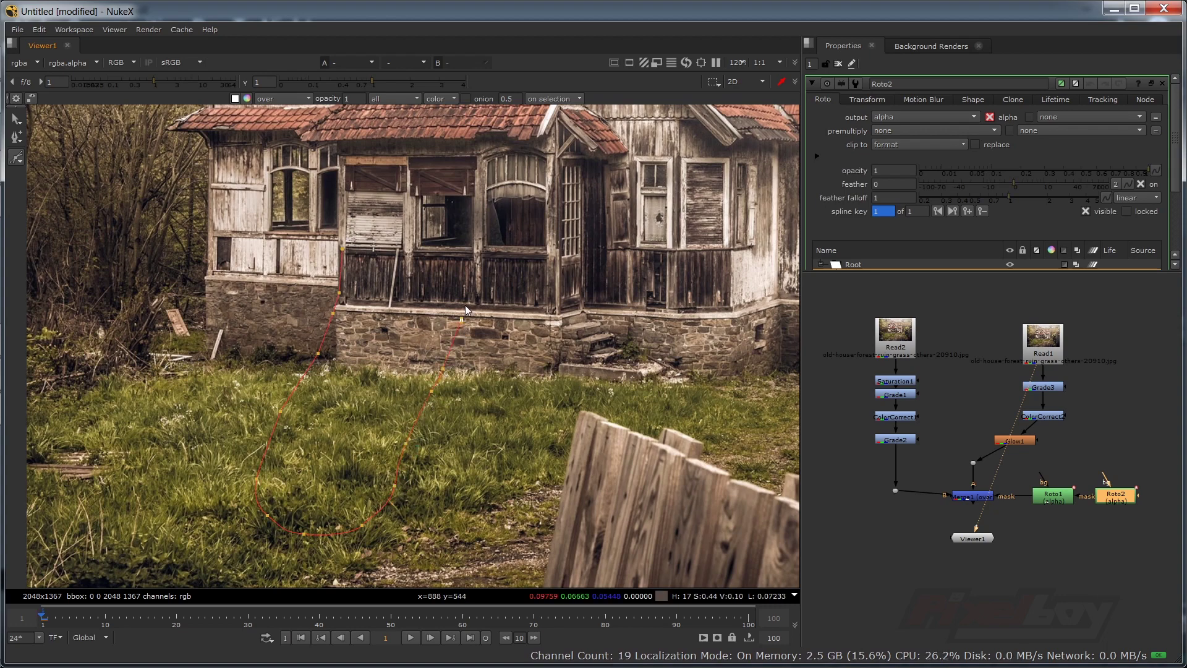
left_click(345, 247)
- Draw a second closed Roto2 shape from the porch panel below the arched window down over the grass
left_click(444, 533)
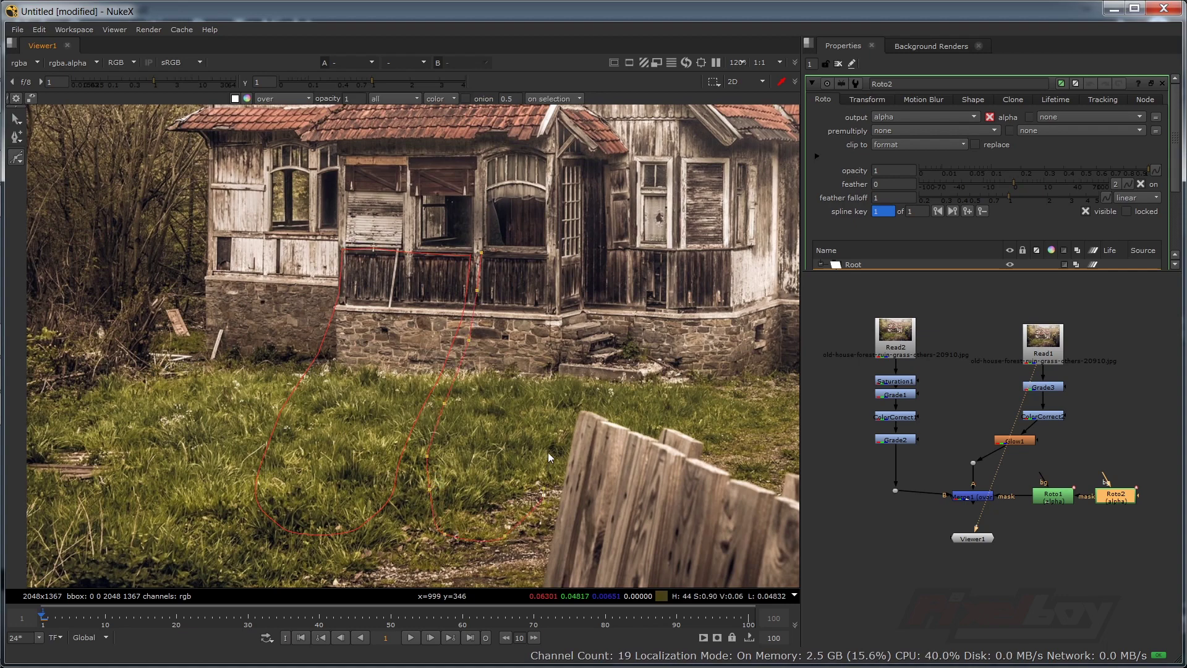
left_click(482, 252)
left_click_drag(654, 284, 517, 290)
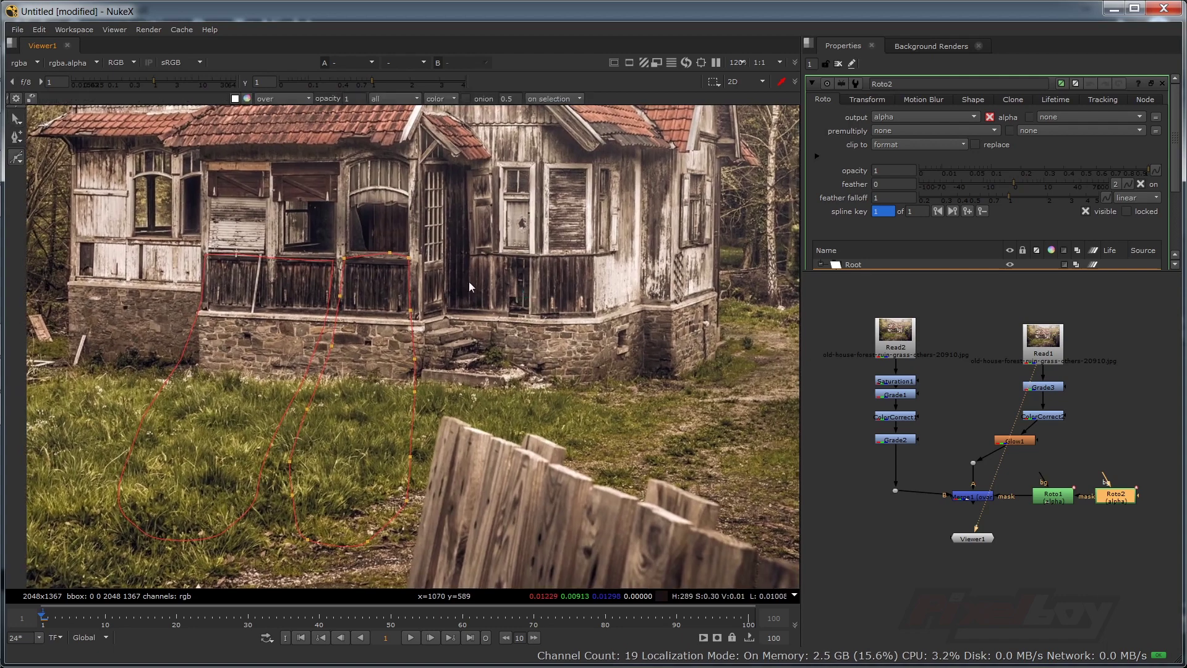
- Draw a closed Roto2 shape from the front doorway down the steps and out over the edge of the grass
left_click(416, 163)
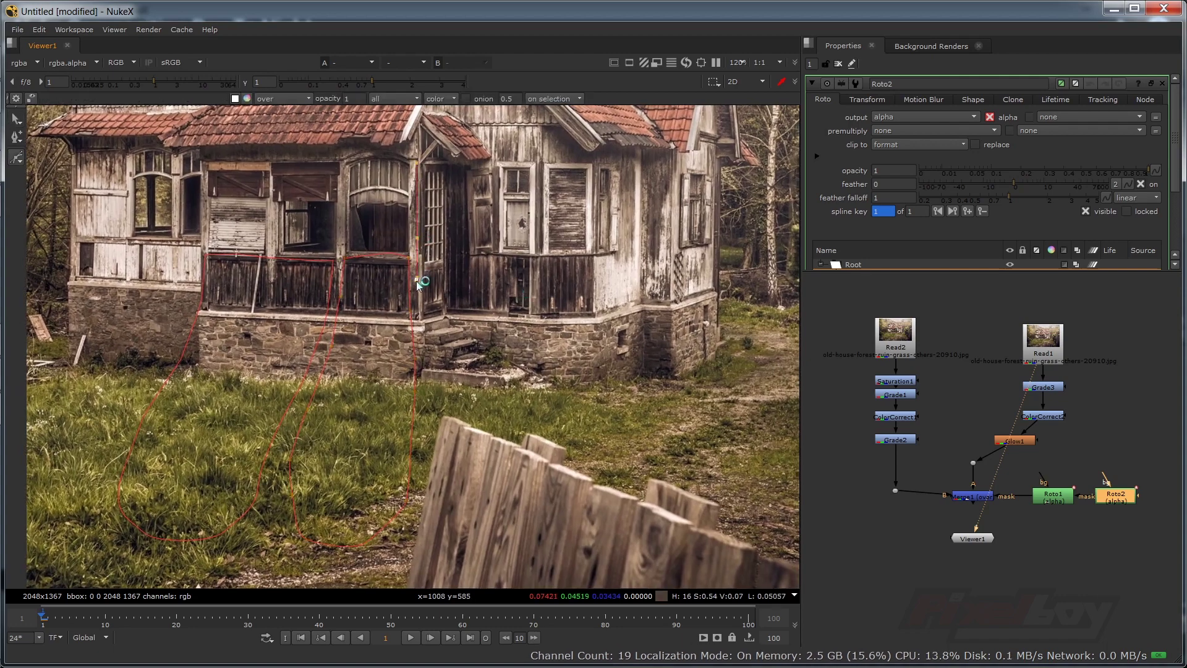
left_click(417, 320)
left_click(429, 342)
left_click(452, 358)
left_click(488, 378)
left_click(574, 395)
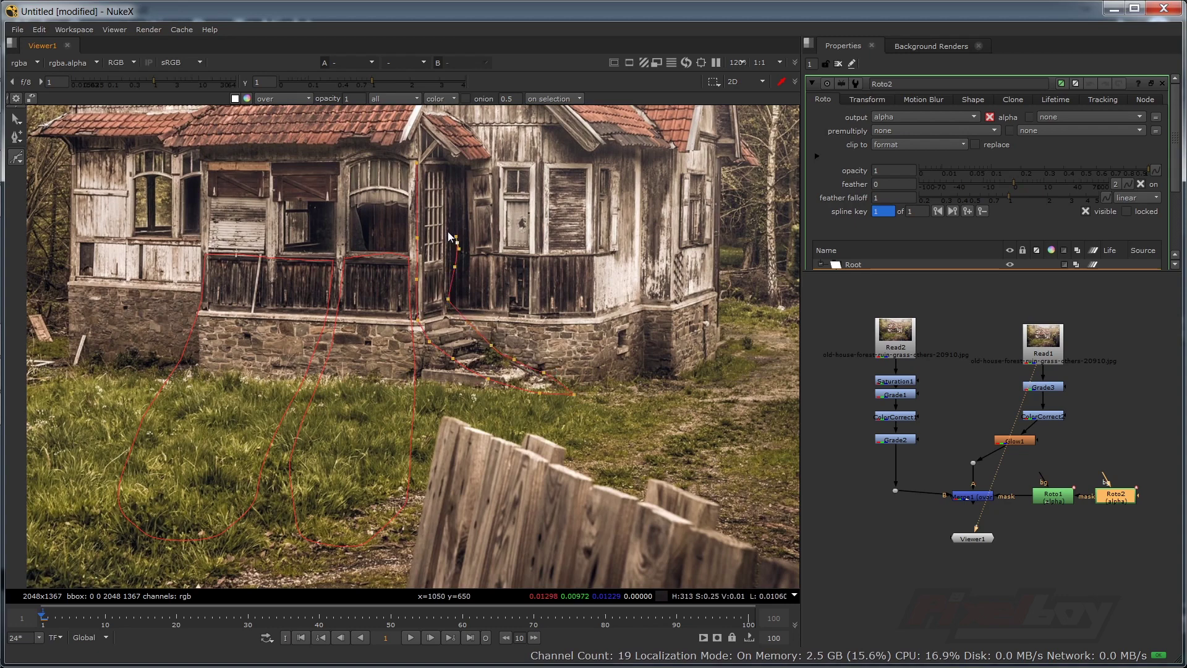
left_click(420, 167)
- Draw a closed Roto2 shape around the white-framed window beside the door, extending down to the stone foundation
left_click_drag(539, 304, 475, 344)
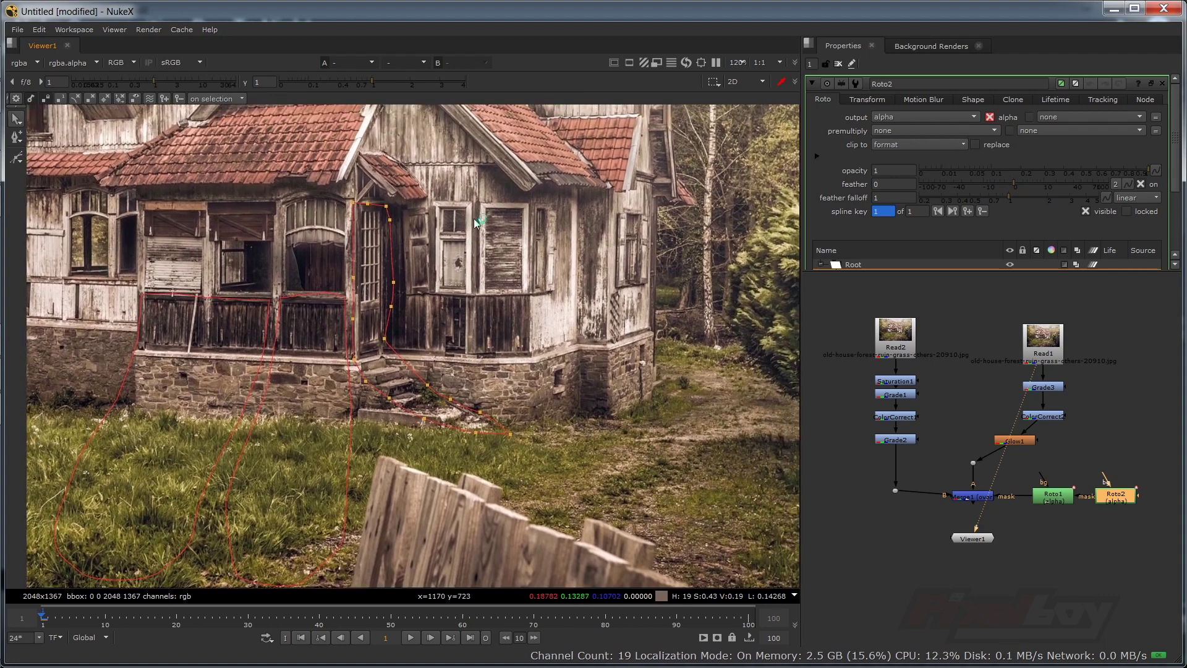
left_click(428, 270)
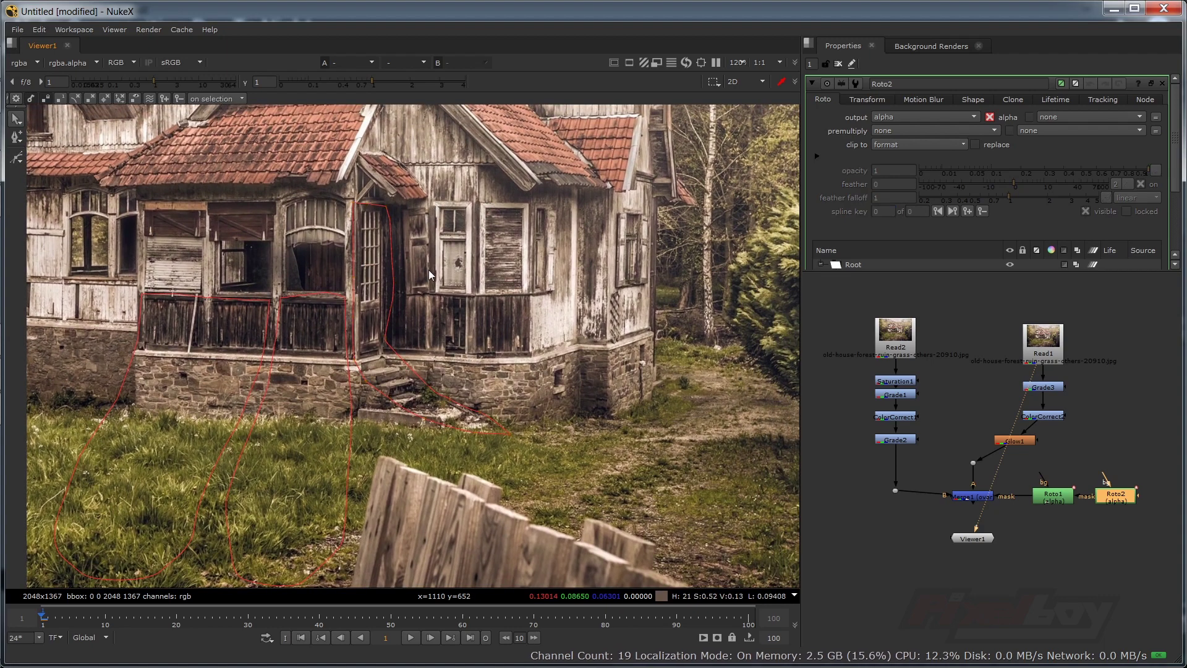
key("v")
left_click(431, 201)
left_click(429, 262)
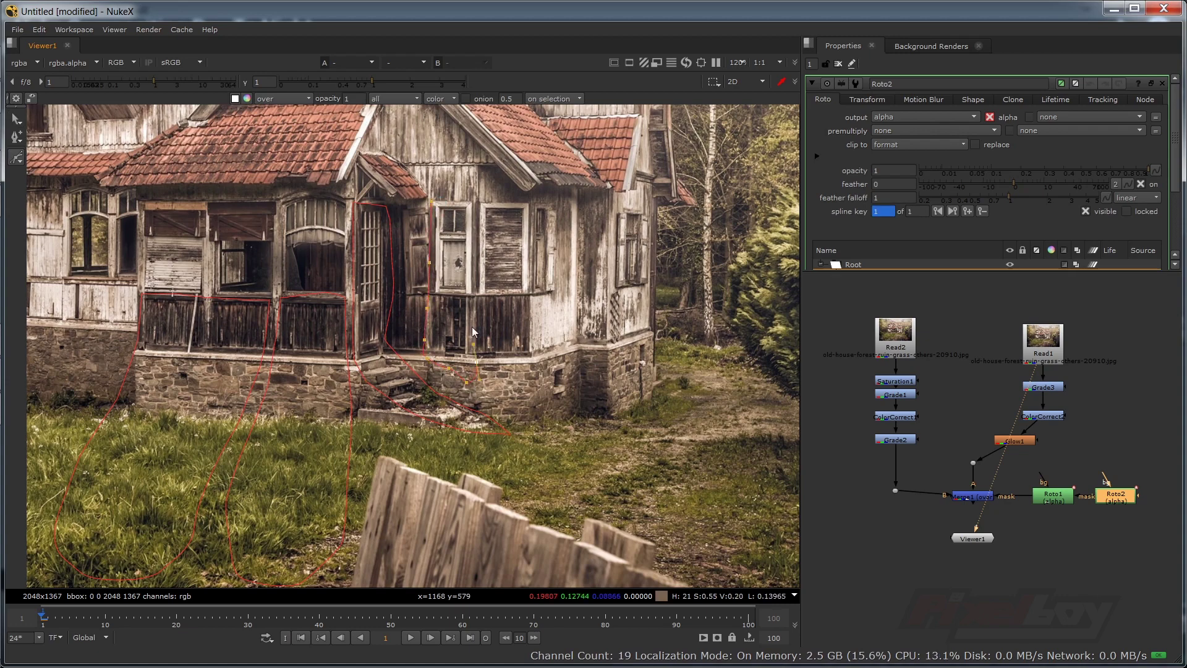
left_click(430, 201)
- Draw a closed Roto2 shape around the narrow side window of the front bay
left_click_drag(531, 208, 414, 322)
left_click(419, 269)
key("v")
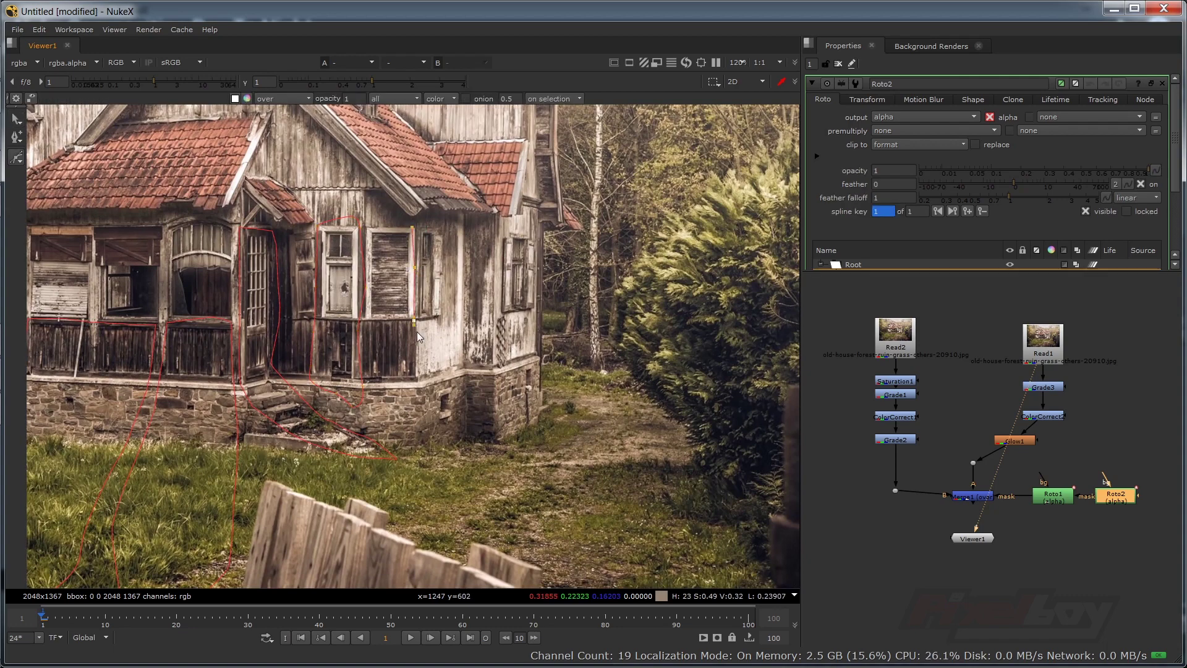
- Draw a closed Roto2 shape around the window on the house's far right wall, and deselect it
key("v")
left_click(500, 236)
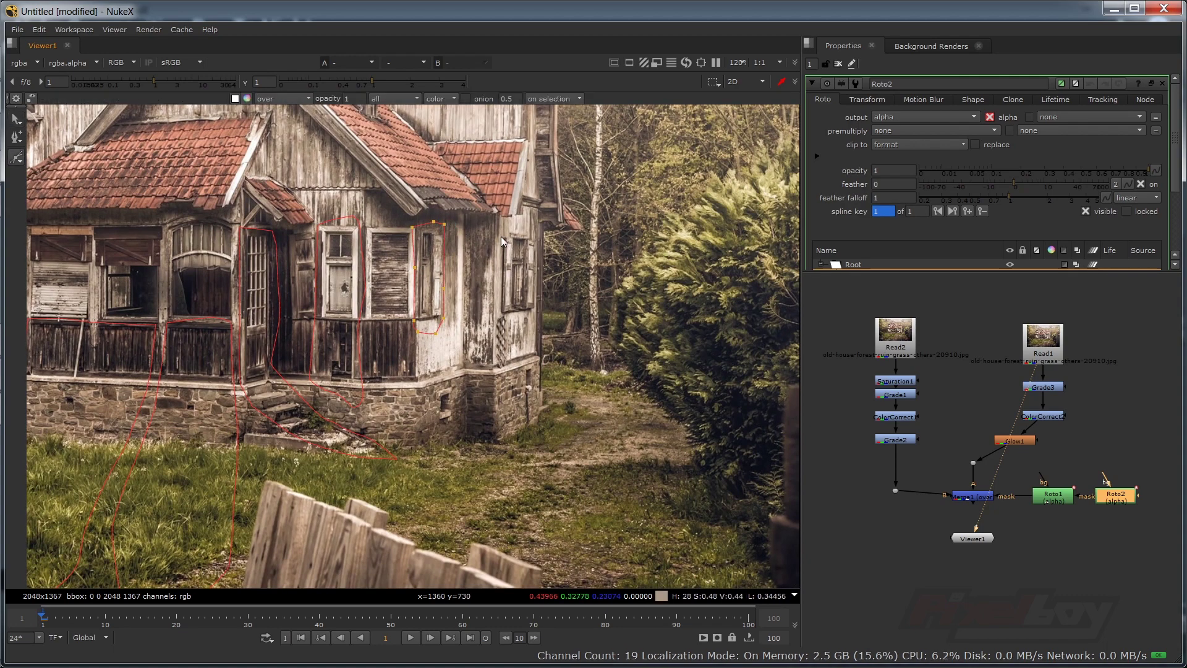
left_click(497, 276)
left_click(503, 327)
left_click(500, 237)
left_click(619, 306)
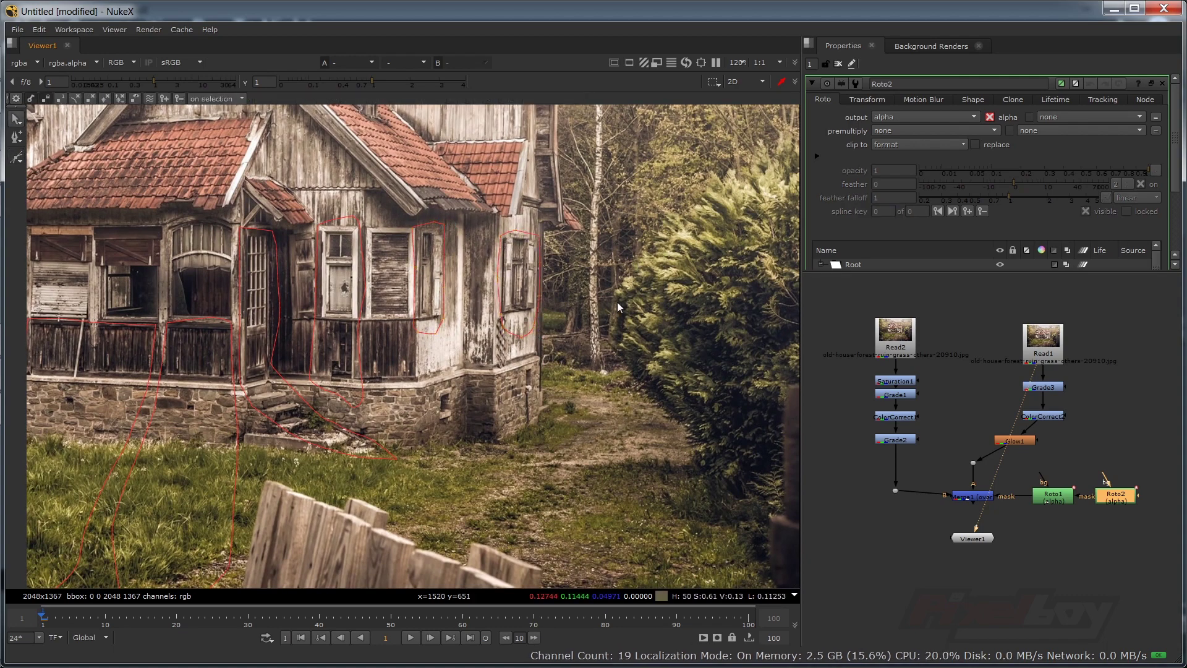
- Draw a closed Roto2 shape along the house-facing edge of the large bush
key("v")
left_click(643, 250)
left_click_drag(617, 291, 613, 302)
left_click(643, 249)
- Draw a closed Roto2 shape on the path between the house's right corner and the bush
scroll(623, 427, "down", 2)
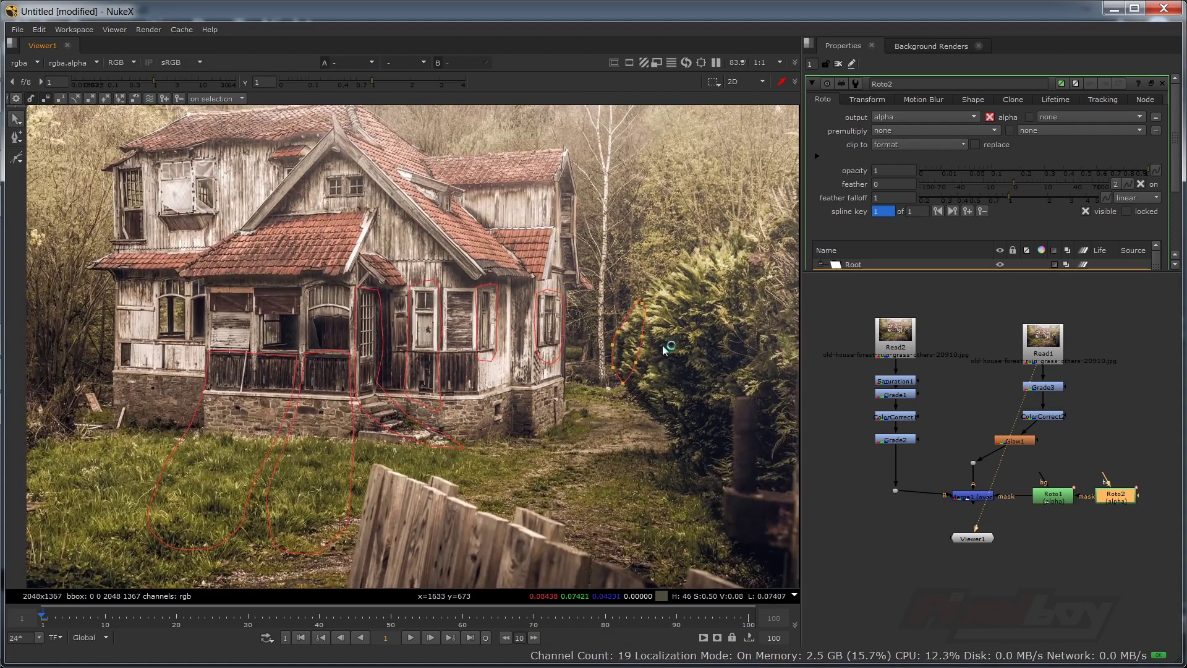
left_click(728, 230)
scroll(609, 405, "up", 2)
scroll(607, 406, "up", 2)
key("v")
left_click(542, 423)
left_click(572, 426)
left_click(610, 427)
left_click(646, 427)
left_click(679, 432)
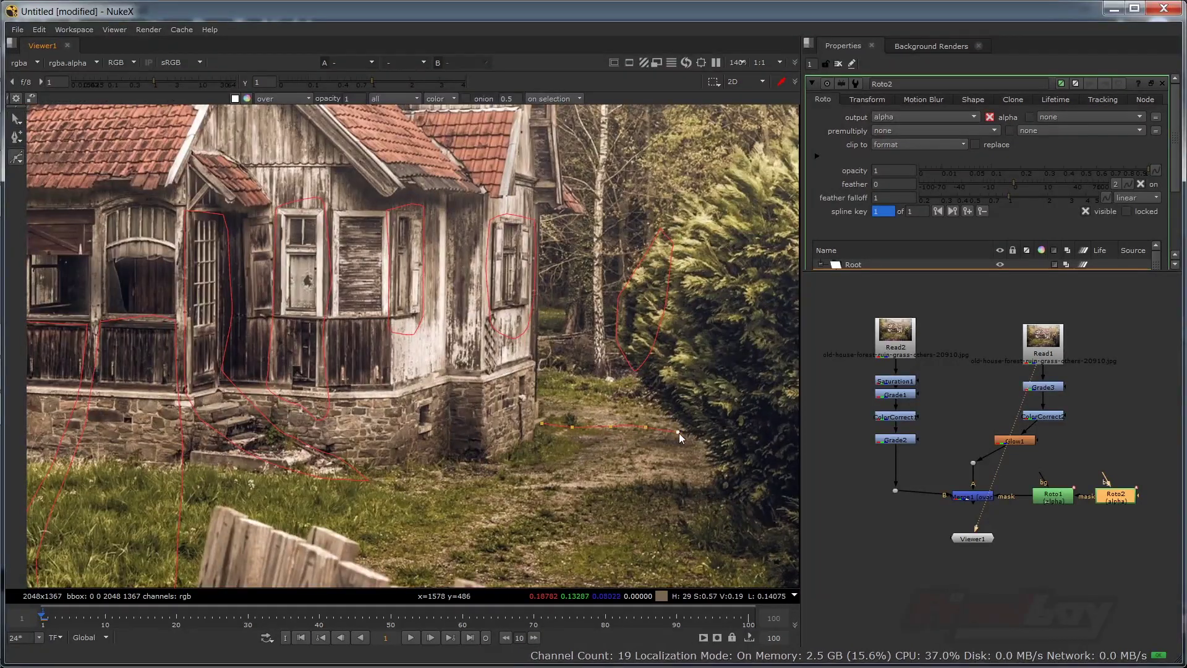
left_click(515, 460)
left_click(512, 438)
left_click(542, 423)
- Draw a closed Roto2 shape from the small gable window down over the red porch roof
scroll(747, 504, "down", 3)
key("v")
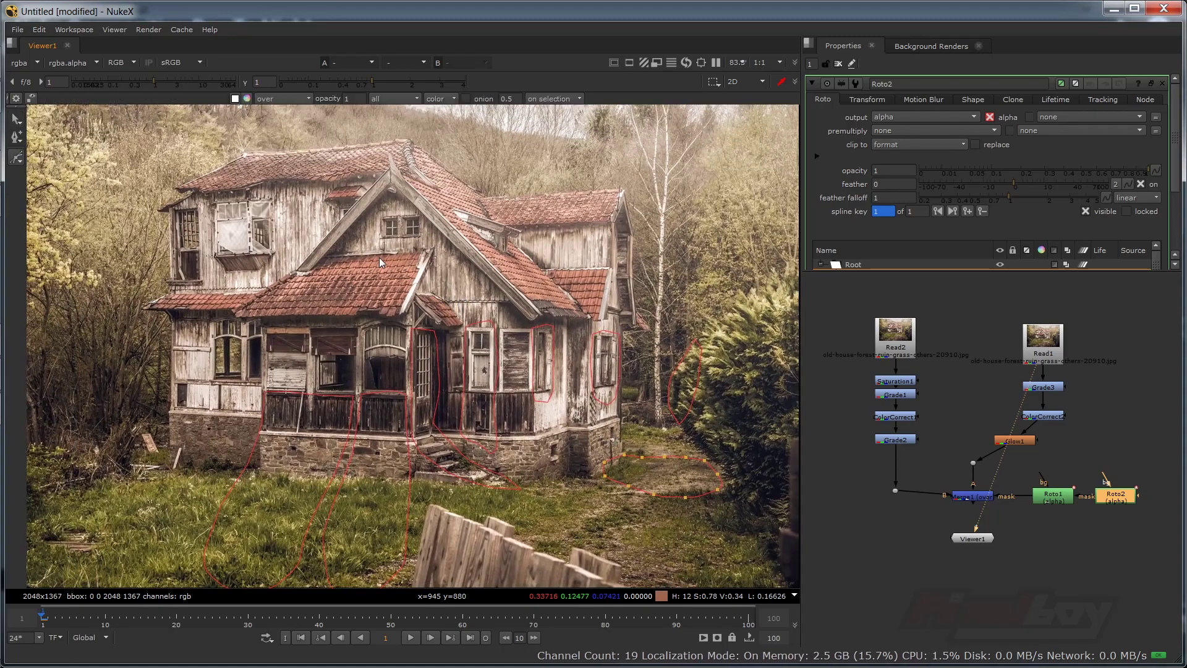
left_click(378, 255)
left_click(369, 268)
left_click(355, 292)
left_click(377, 210)
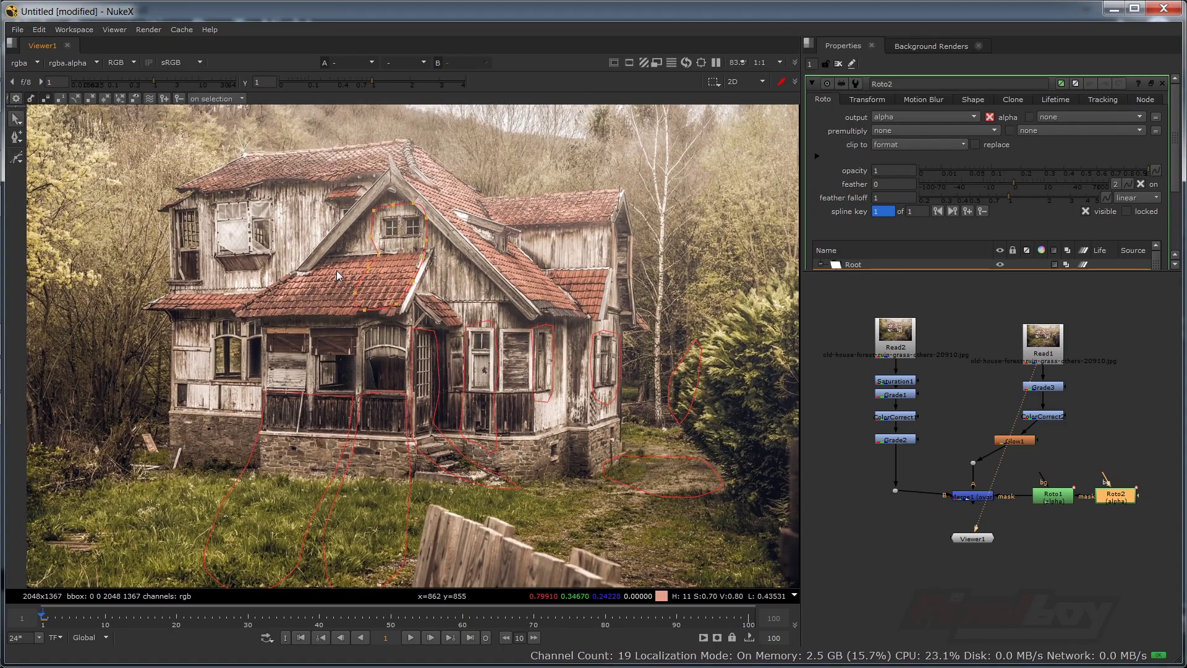
- Draw a closed Roto2 shape around the small upper window under the little red canopy beside the gable
scroll(433, 235, "up", 4)
left_click(521, 229)
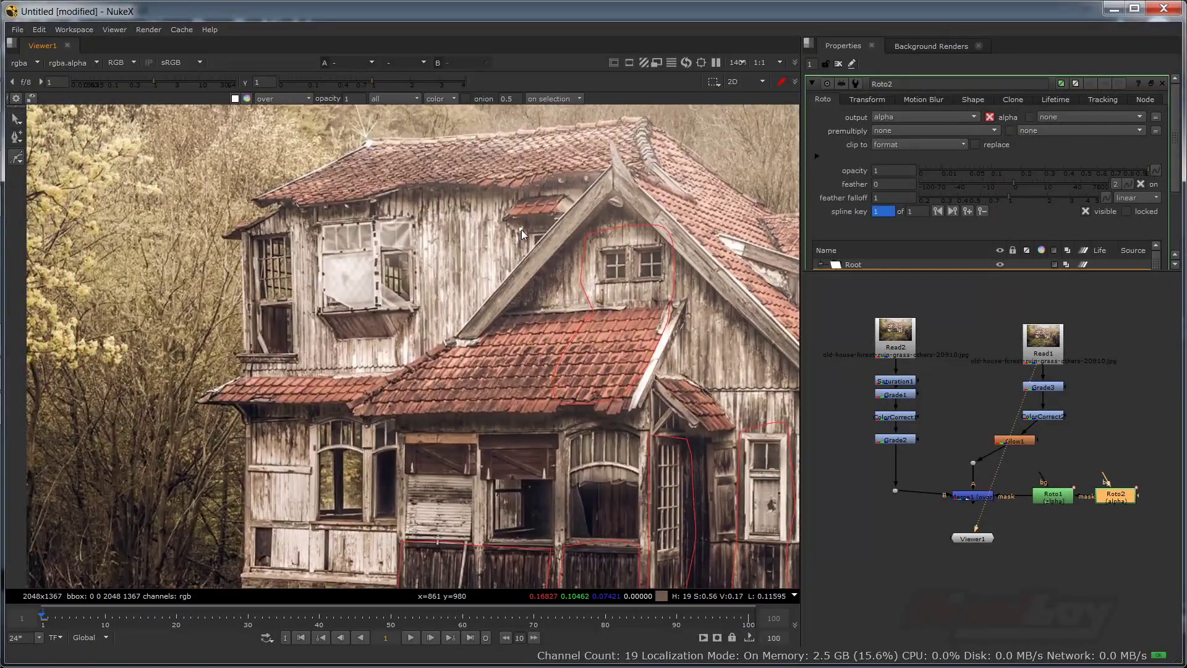
left_click(517, 219)
left_click(532, 212)
left_click(545, 212)
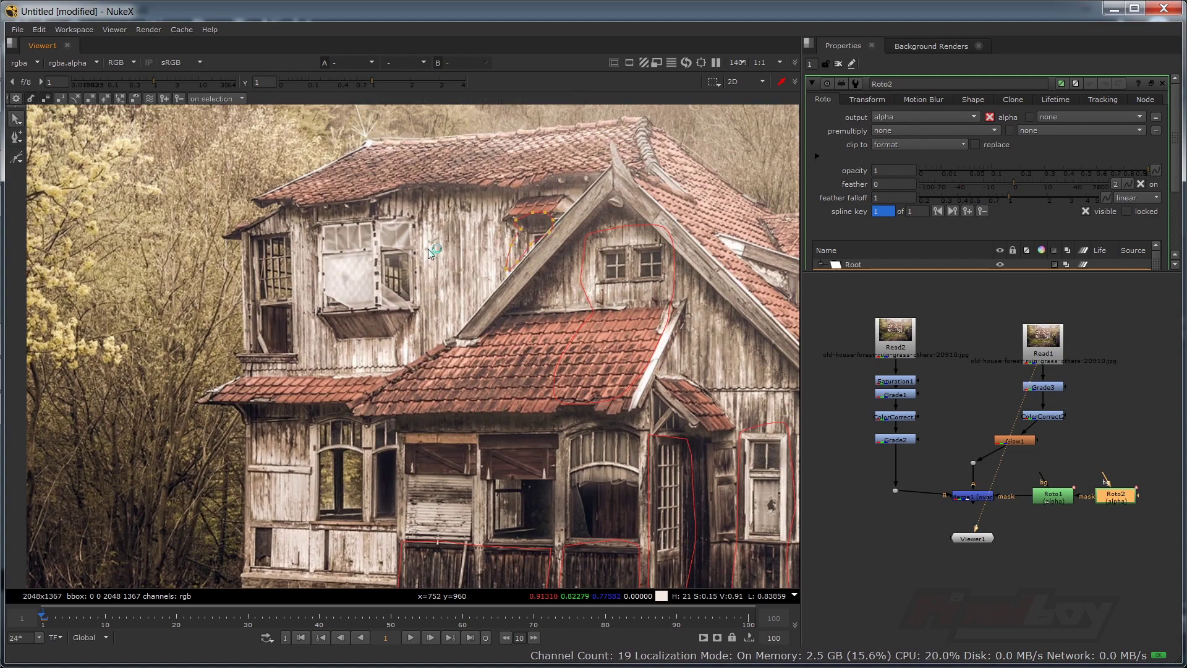
- Draw a closed Roto2 shape around the plastic-covered upper-floor window, reaching down to the lower roof
scroll(433, 235, "up", 2)
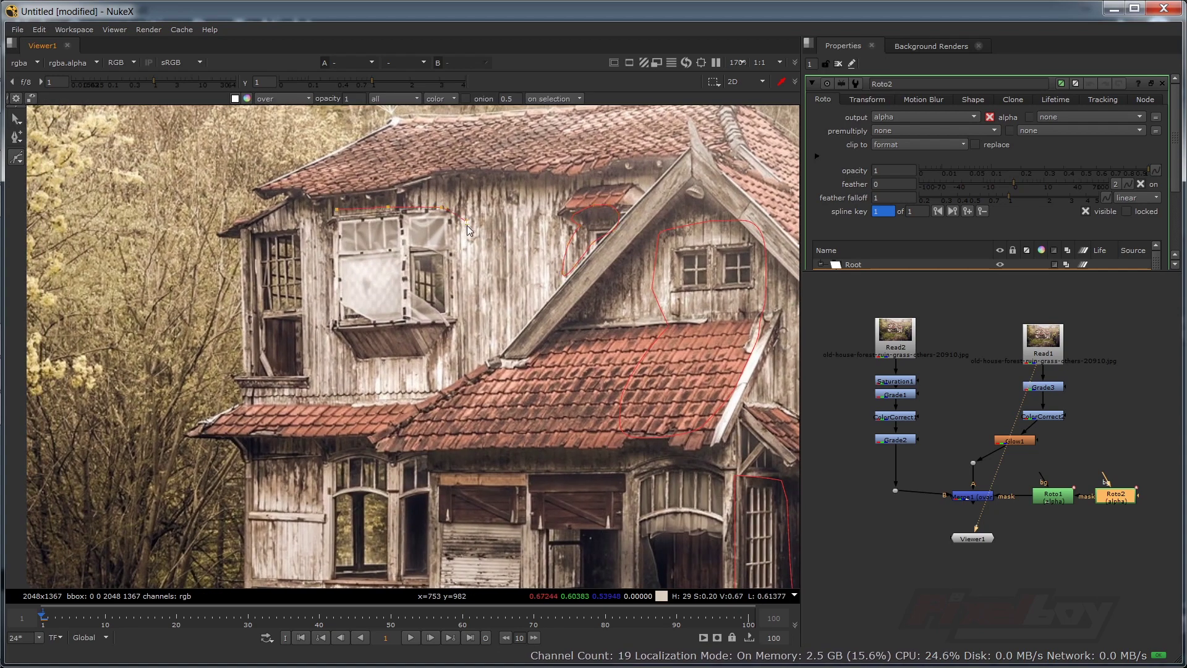
left_click(465, 286)
left_click(460, 335)
left_click(441, 367)
left_click(419, 403)
left_click(402, 420)
left_click(324, 223)
left_click(337, 210)
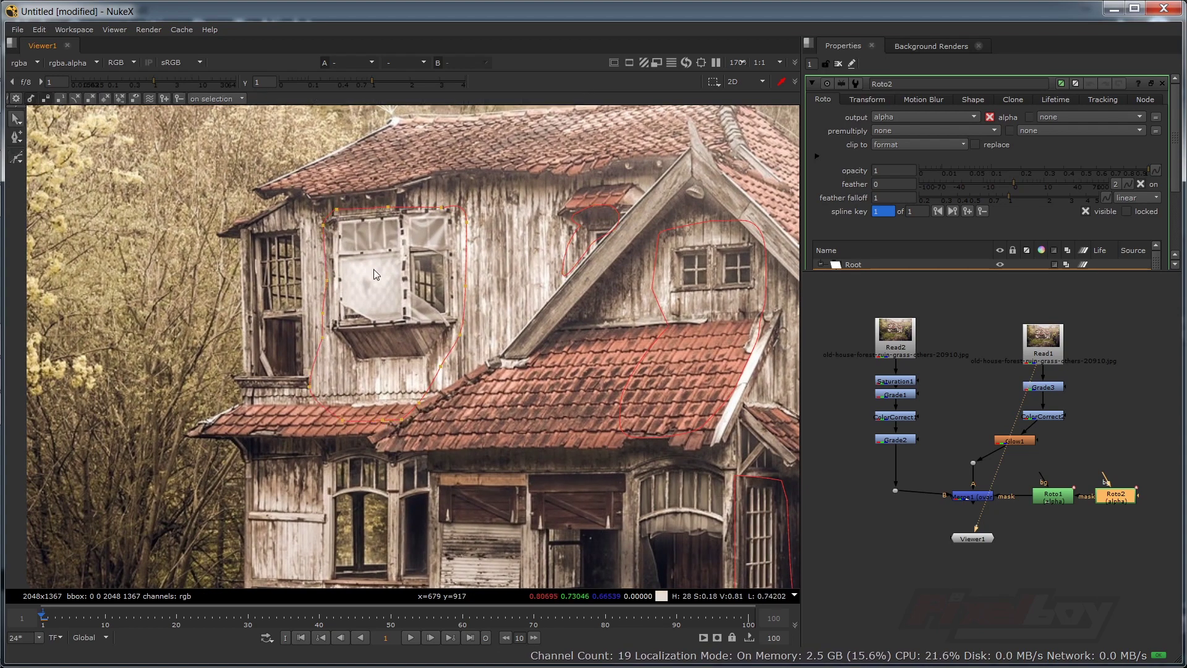
- Draw a closed Roto2 shape around the upper-floor corner window, including the lower roof's overhanging end, and deselect it
left_click_drag(535, 403, 544, 343)
left_click(441, 357)
left_click_drag(438, 359, 532, 364)
key("v")
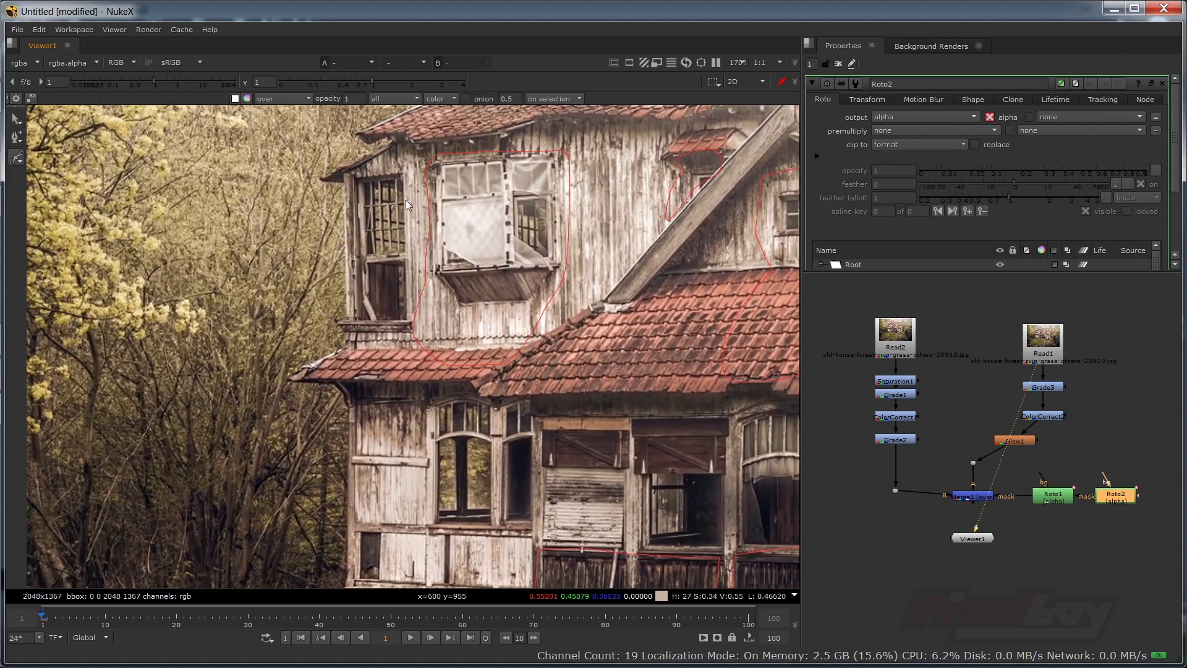
left_click_drag(412, 169, 411, 298)
left_click(313, 376)
left_click(345, 347)
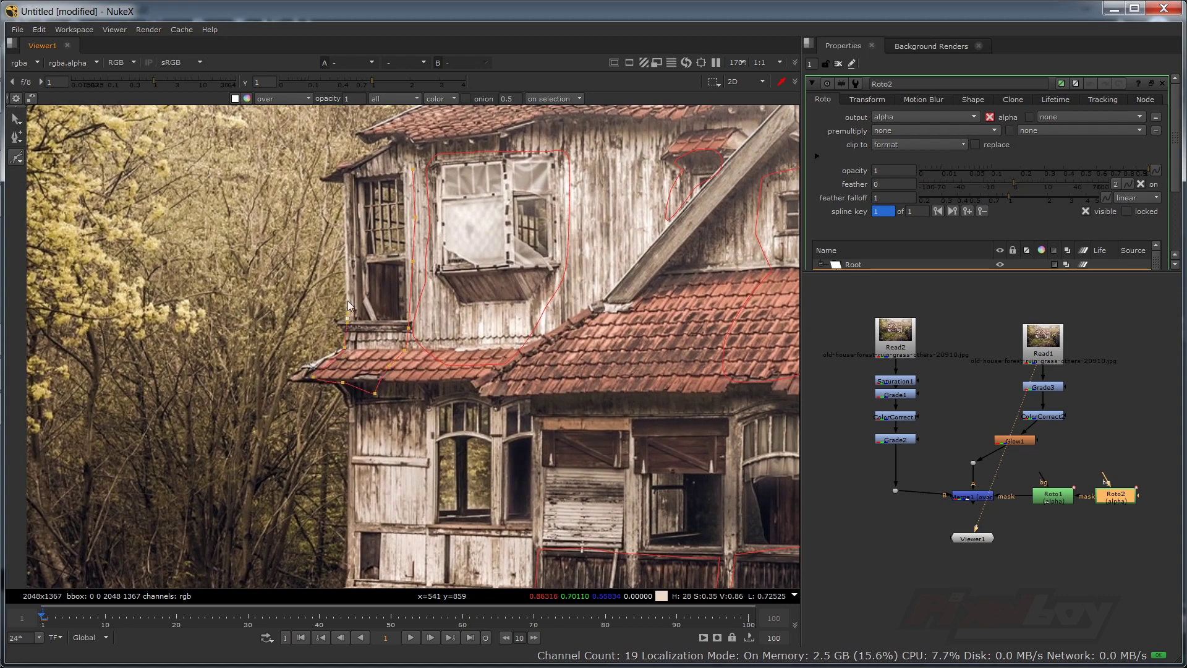
left_click(346, 320)
left_click(347, 248)
left_click(413, 169)
scroll(467, 225, "down", 4)
left_click_drag(414, 371, 522, 367)
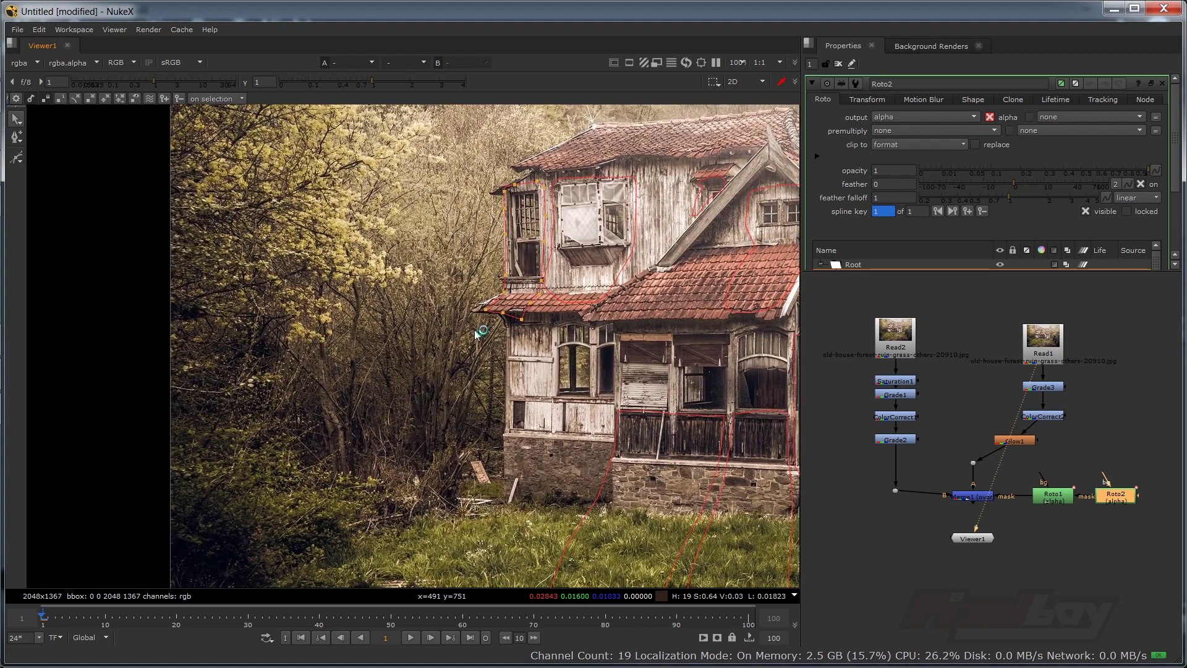
left_click(474, 327)
key("v")
left_click(475, 170)
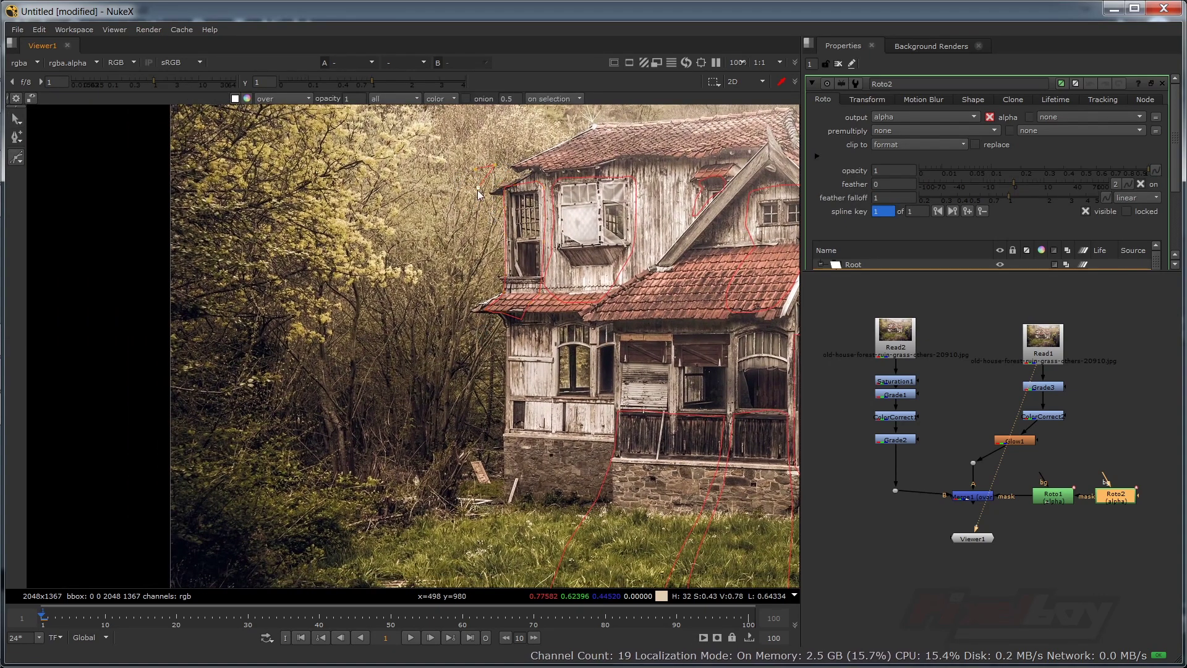
key("ctrl+z")
key("ctrl+z")
- Draw a tall closed Roto2 shape over the trees beside the house's left wall, from the upper roof to the ground
left_click(507, 154)
left_click(475, 173)
left_click(453, 200)
left_click(436, 250)
left_click(430, 296)
left_click(440, 332)
left_click(447, 377)
left_click(435, 452)
left_click(427, 485)
left_click(445, 510)
left_click(475, 503)
left_click(497, 472)
left_click(494, 444)
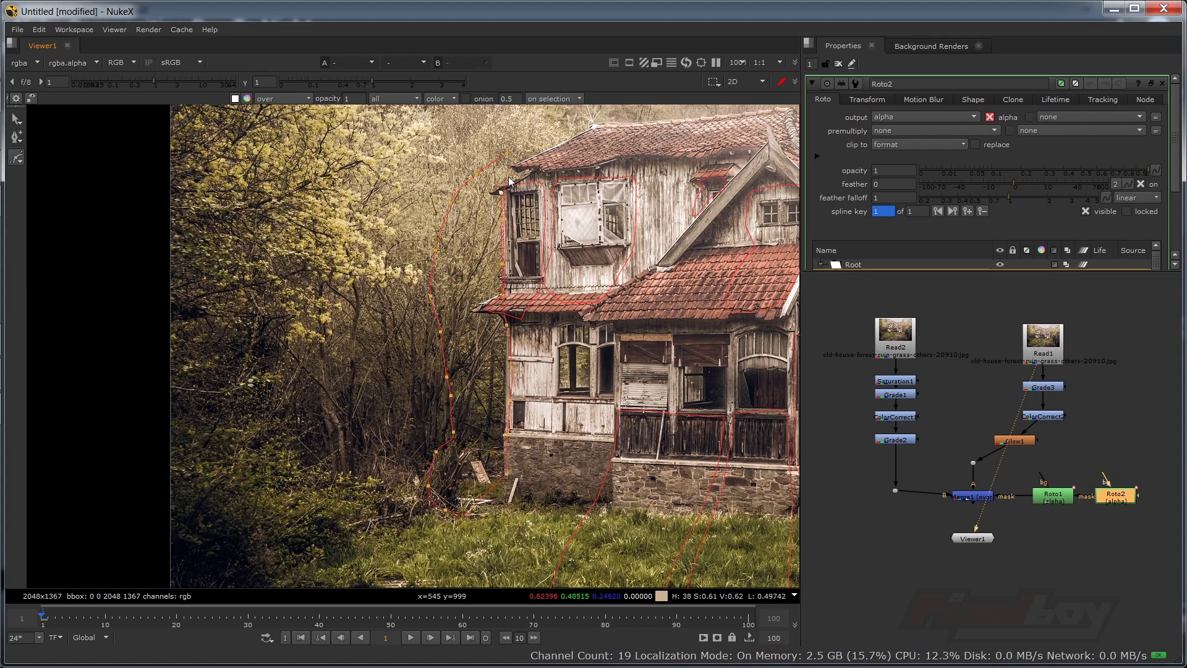
left_click(490, 196)
left_click(509, 174)
left_click(507, 154)
- Draw a closed Roto2 shape from the ground-floor window at the house's left end down the foundation and over the grass
left_click_drag(552, 406, 552, 346)
key("v")
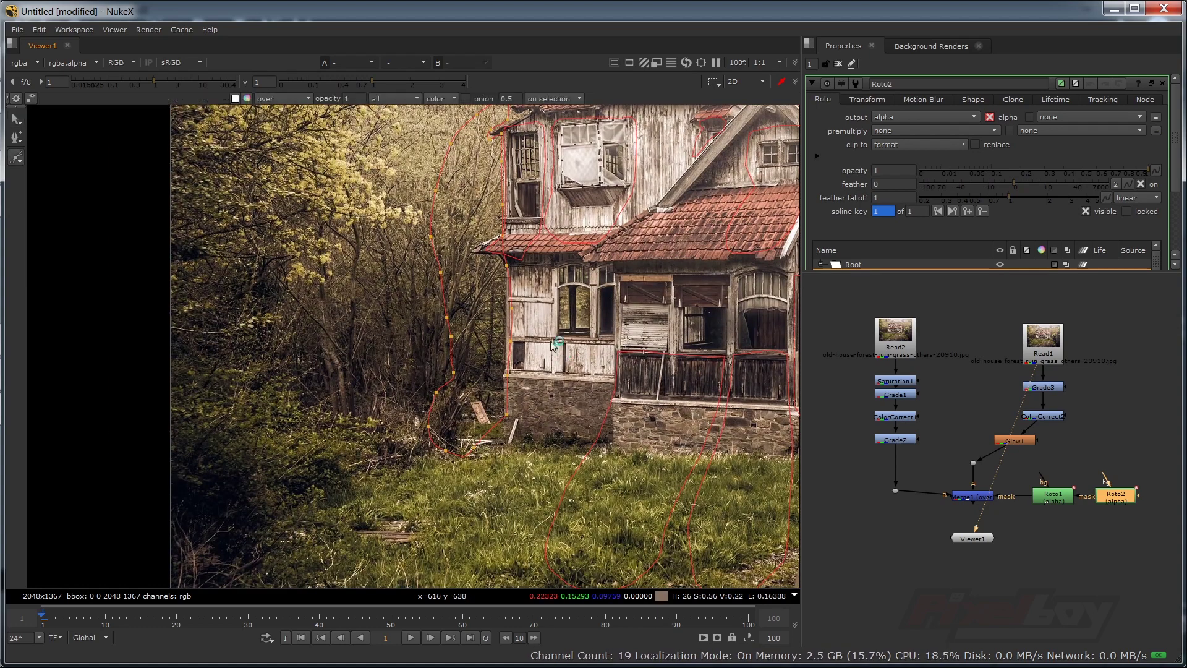
left_click(546, 332)
left_click(541, 365)
left_click(529, 407)
left_click(513, 449)
left_click(473, 487)
left_click(439, 532)
left_click(431, 562)
left_click(476, 571)
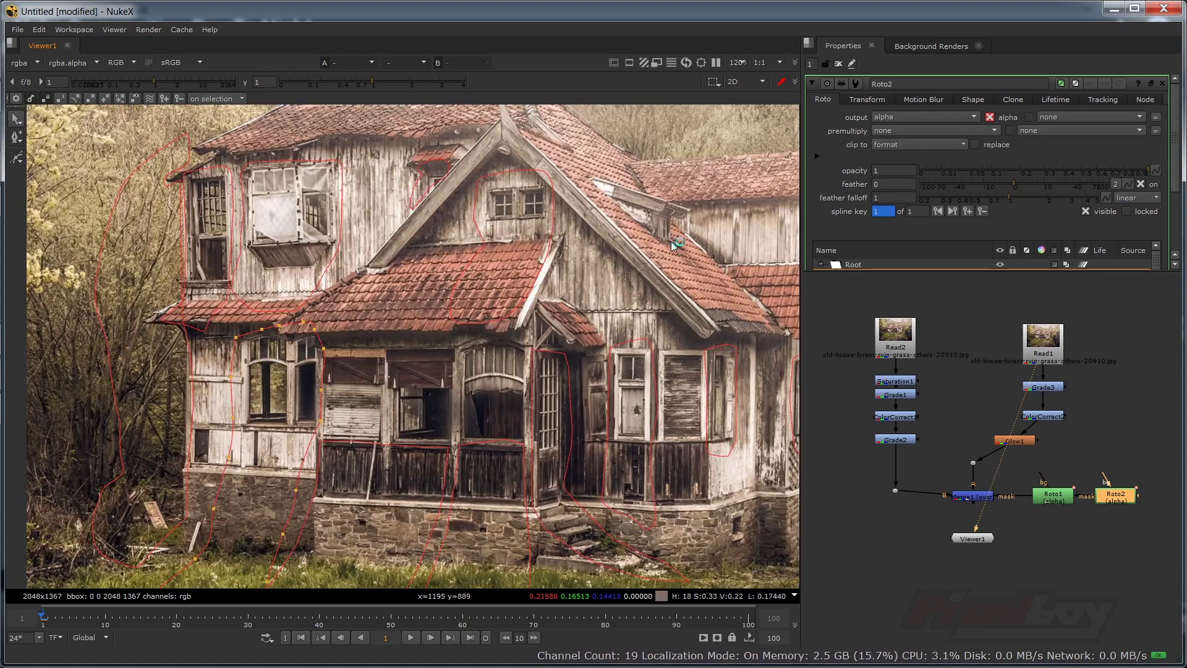
- Draw a closed Roto2 shape from the roof dormer down over the red tiles to the right of the gable
key("v")
left_click(666, 237)
left_click(682, 246)
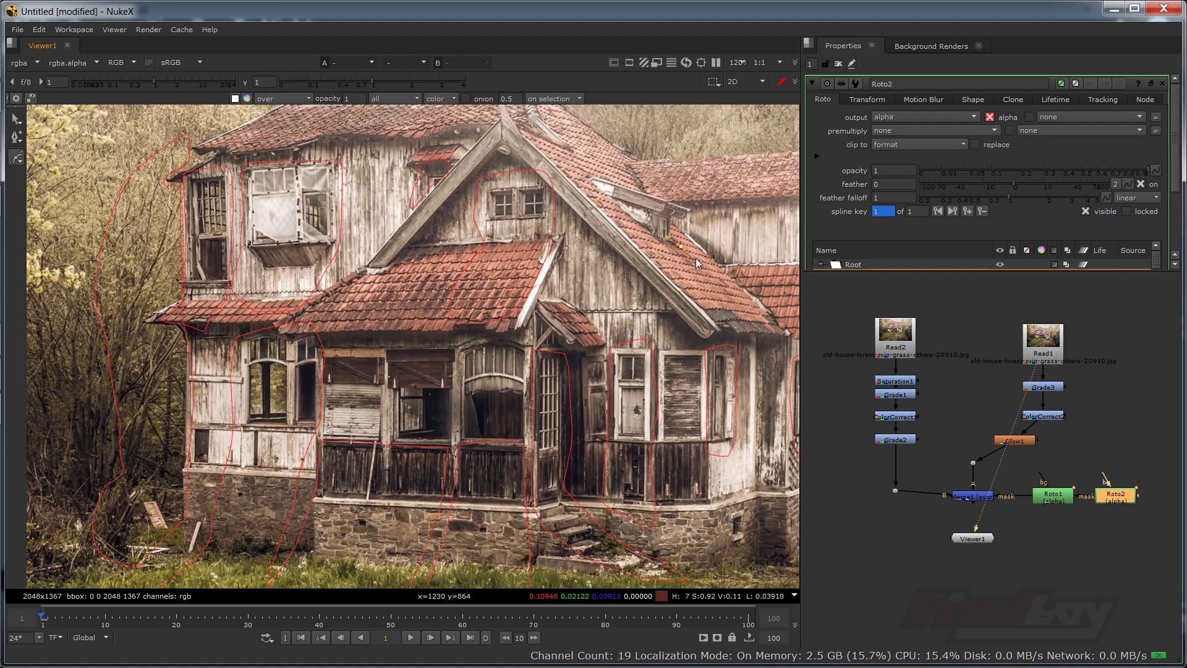
left_click(698, 261)
left_click(709, 281)
left_click(714, 293)
left_click(684, 285)
left_click(667, 237)
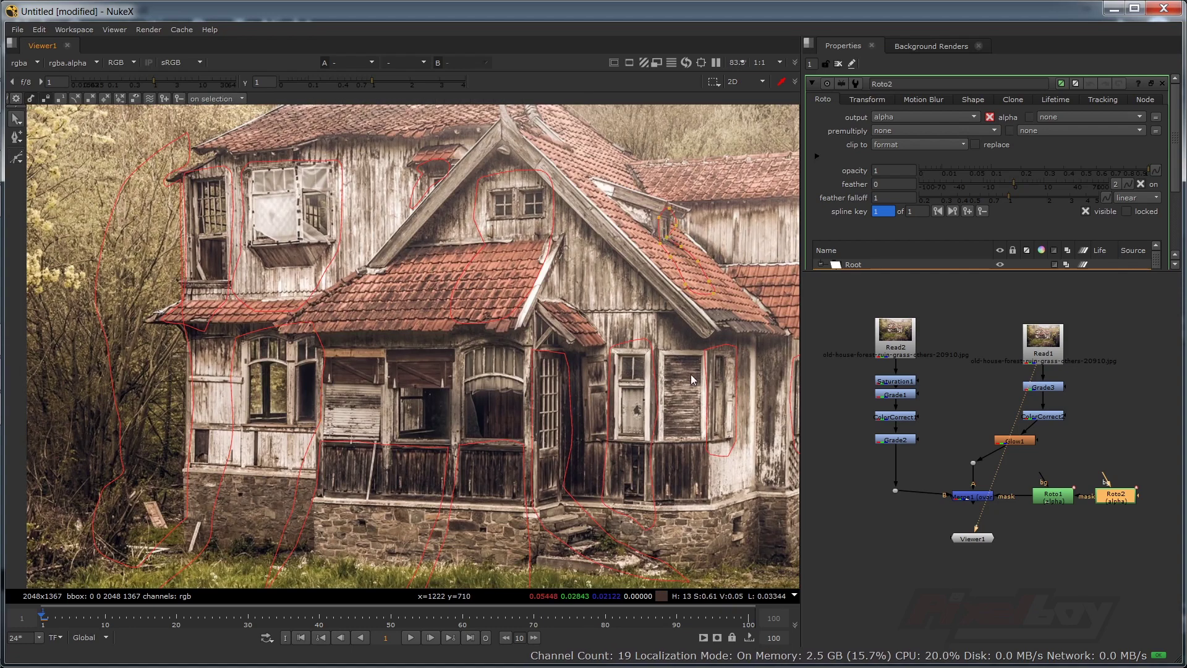
- Select the points of all the Roto2 shapes around the house and smooth them
scroll(624, 371, "down", 7)
scroll(651, 441, "up", 2)
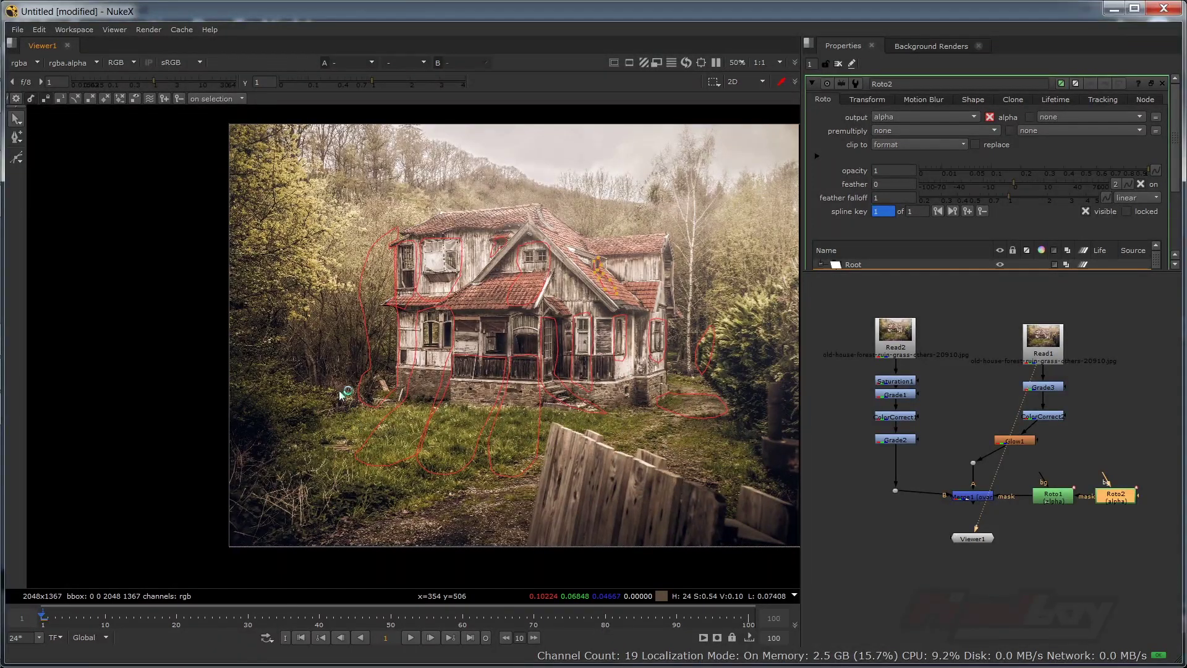
key("v")
left_click(639, 498)
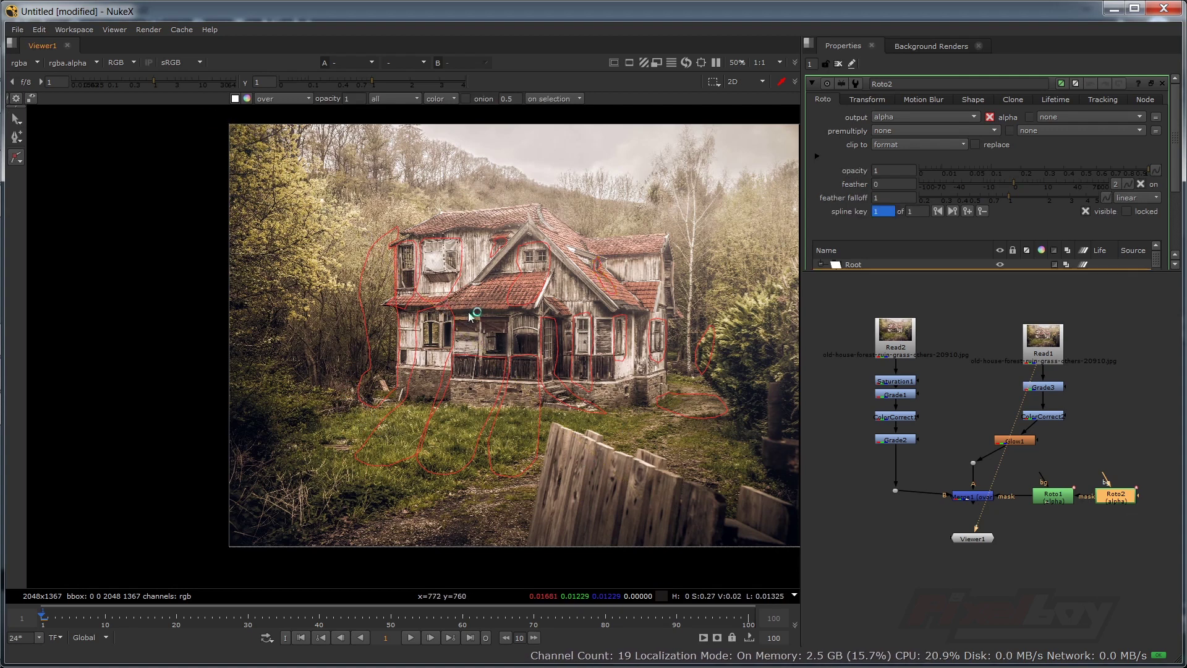
left_click(16, 119)
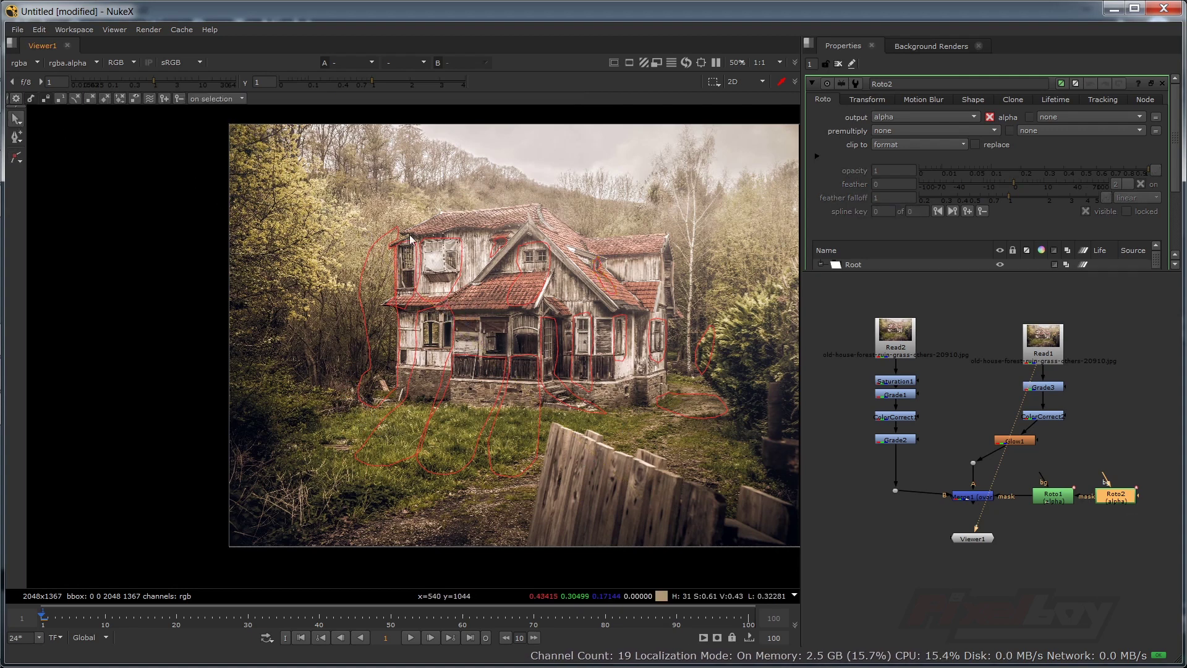
left_click_drag(329, 210, 733, 520)
key("z")
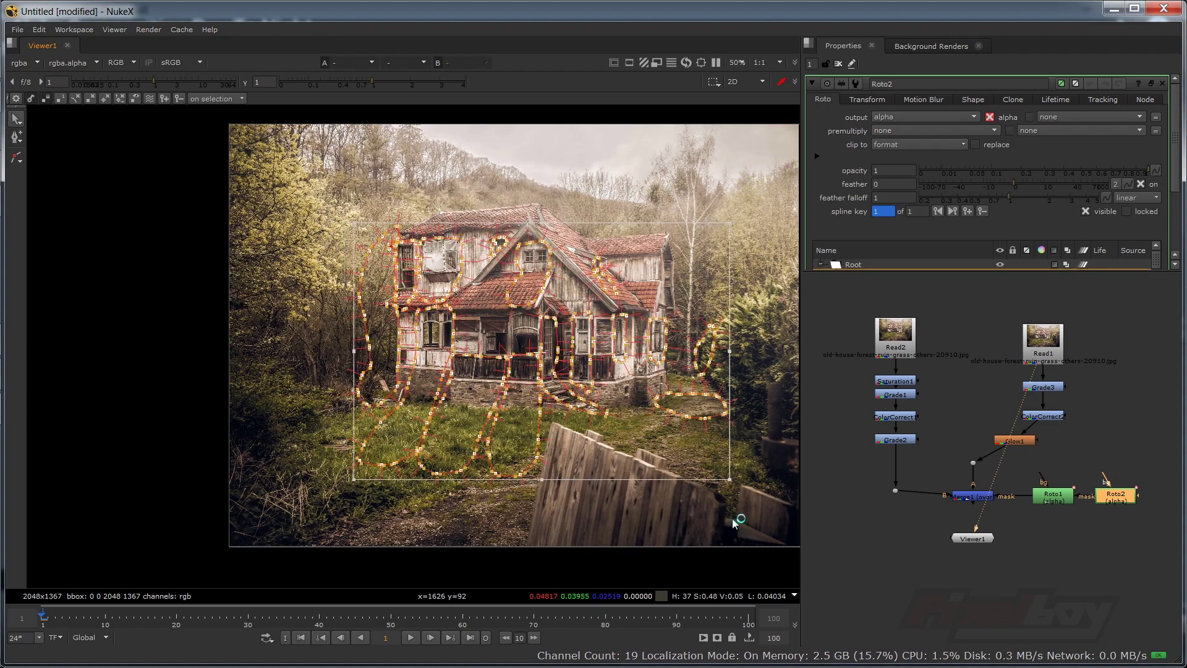
key("z")
key("z")
key("z")
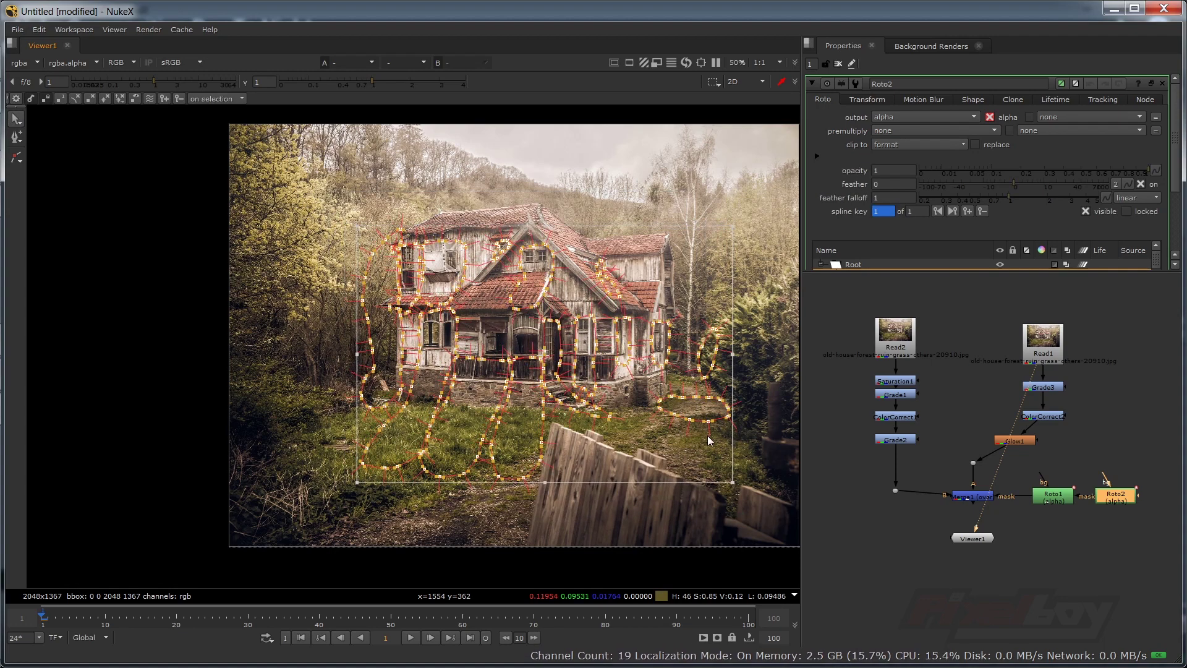
- Try pushing the feather outward on all the selected Roto2 points, and reset it
key("e")
key("e")
key("e")
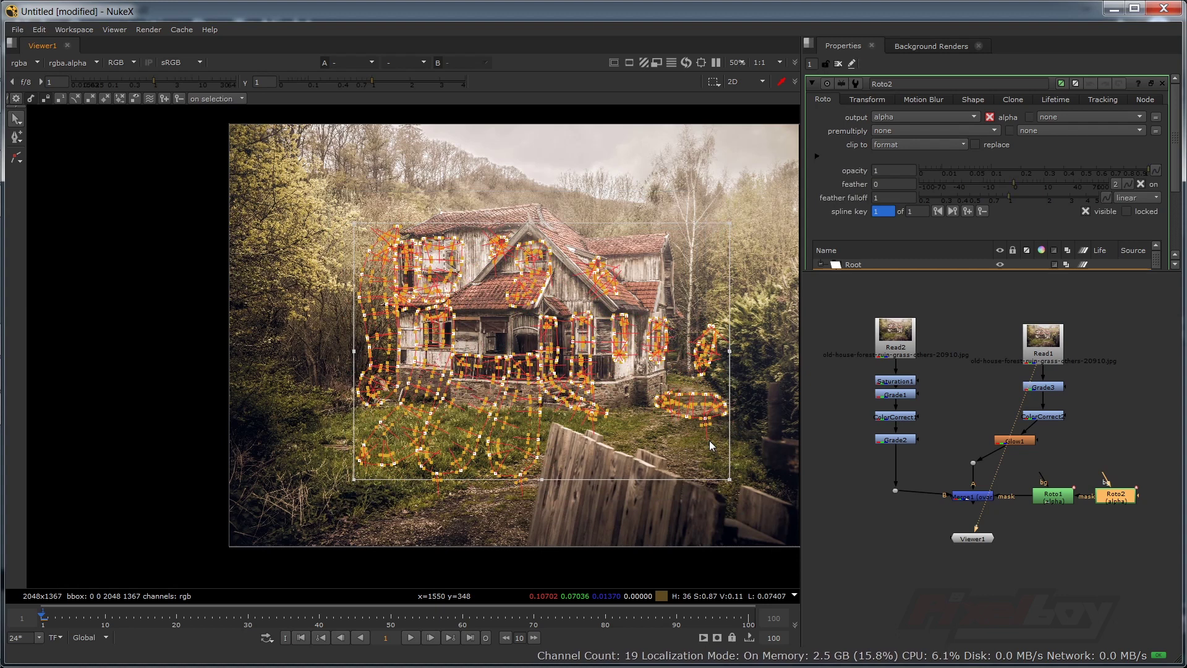
key("e")
key("e")
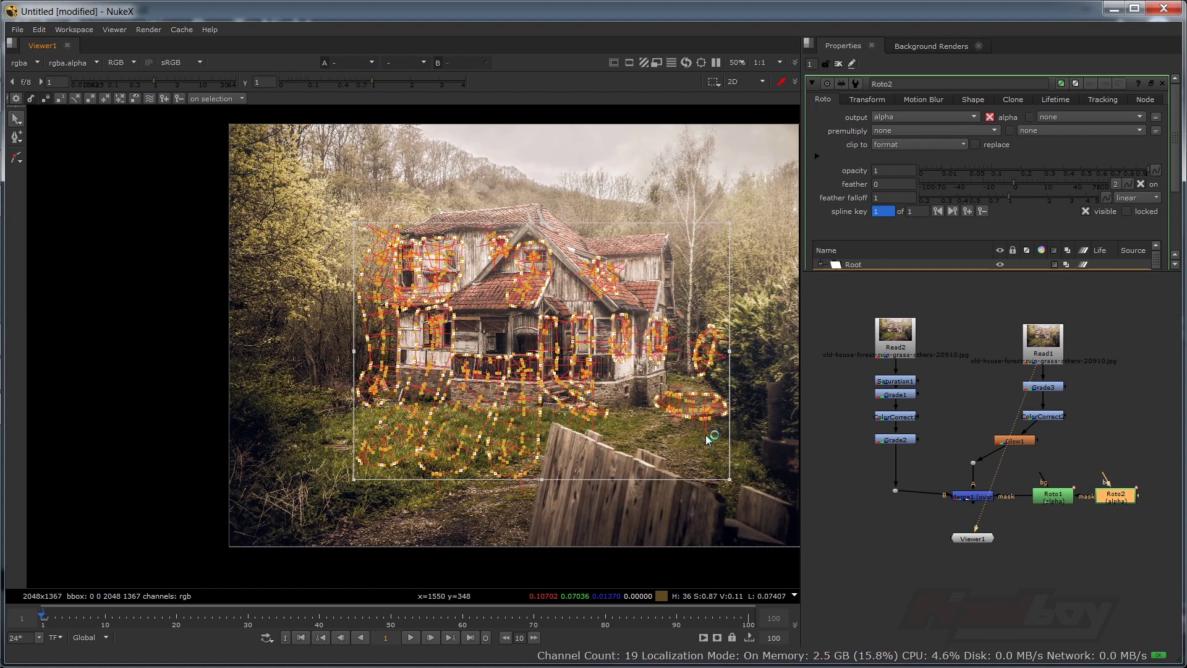
key("shift+e")
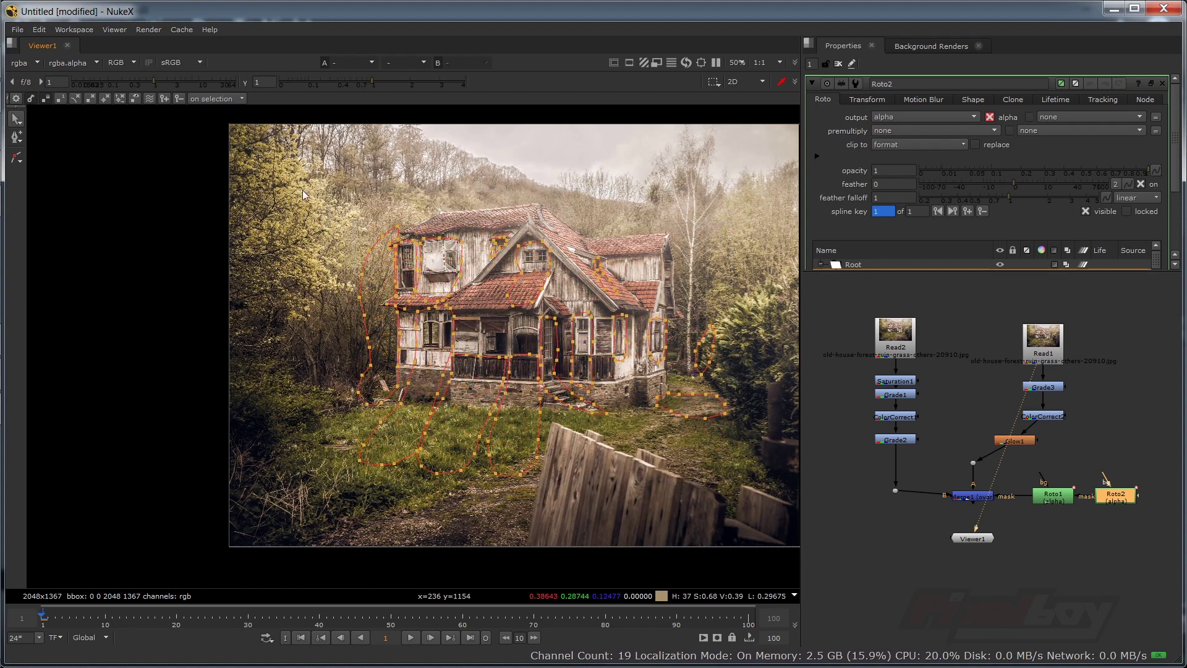
- Select all the Roto2 shapes and set their opacity to 0.185, feather to 20 and feather falloff to 1.18
left_click_drag(301, 218, 767, 567)
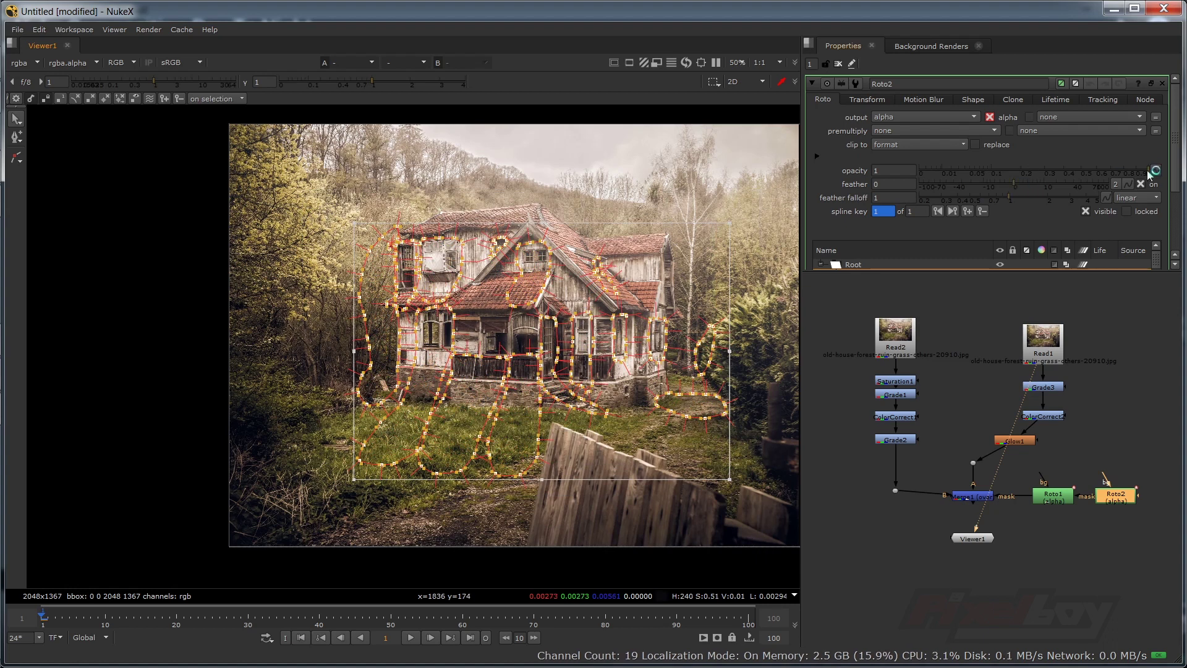
mouse_move(1046, 169)
left_mouse_down()
mouse_move(1016, 171)
mouse_move(1056, 184)
left_mouse_up()
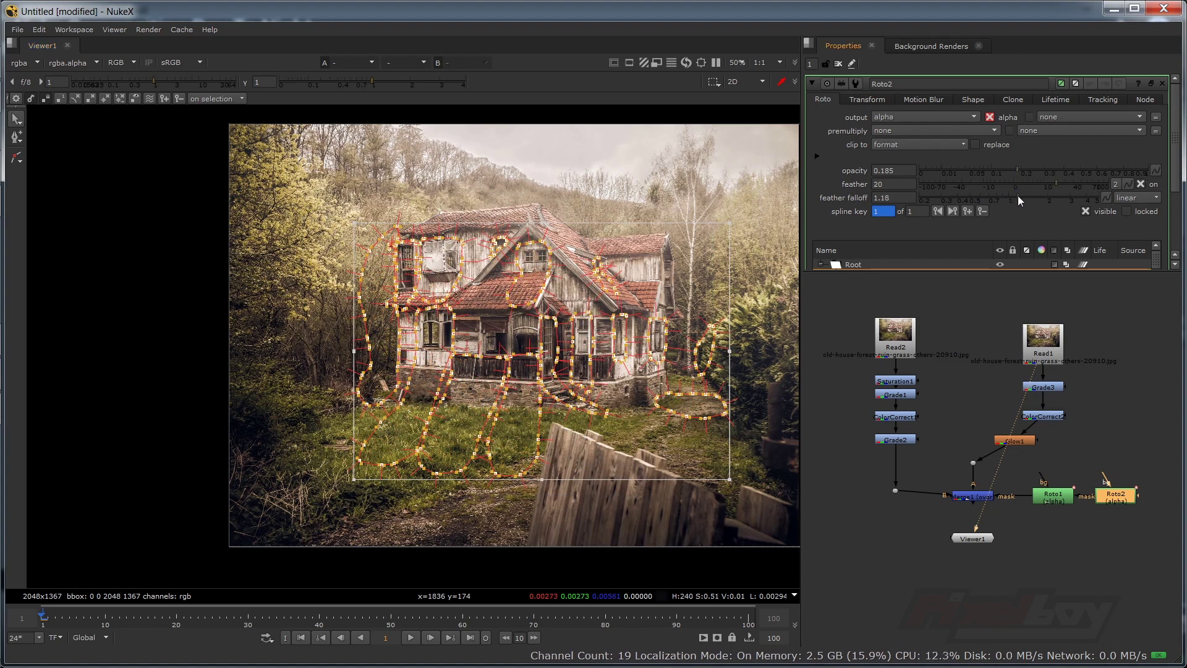
- Display the Merge1 result in the viewer and set the opacity of the Roto2 shapes to 0.555
left_click(964, 494)
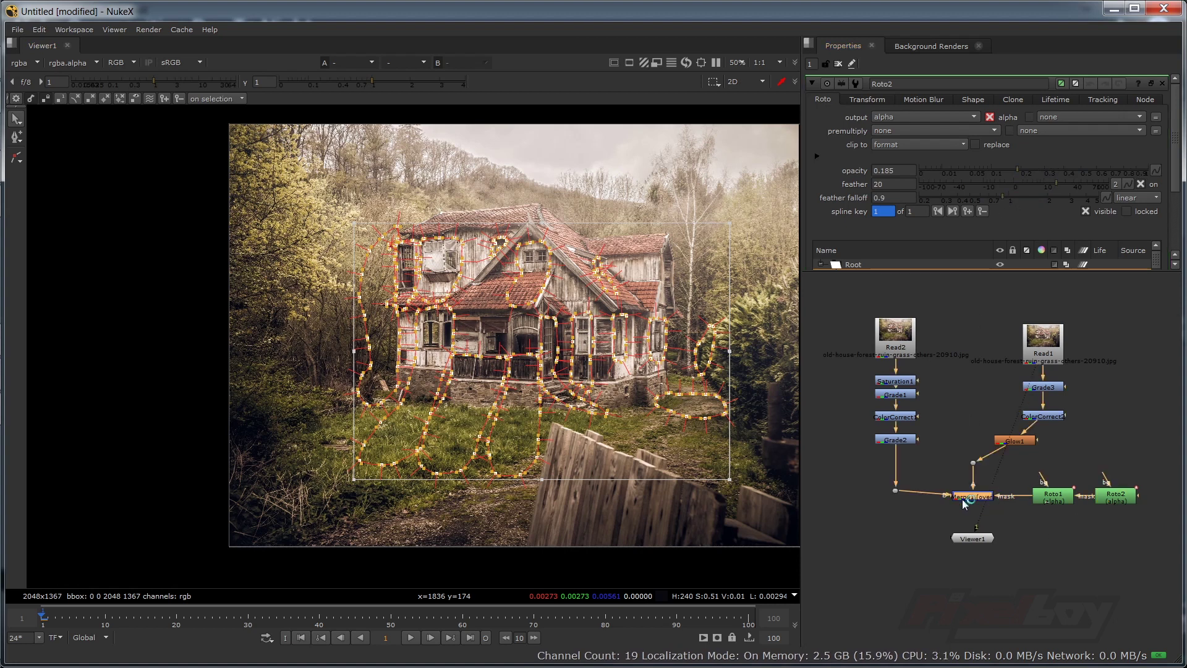
key("1")
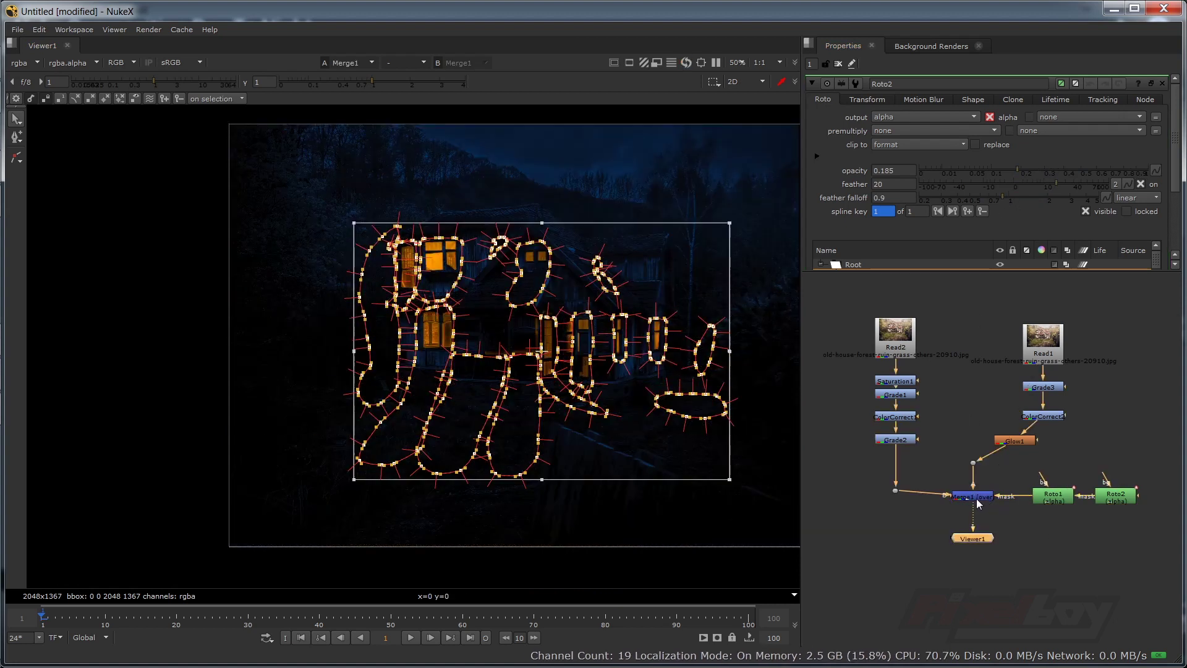
left_click(1112, 500)
left_click_drag(1018, 169, 1088, 168)
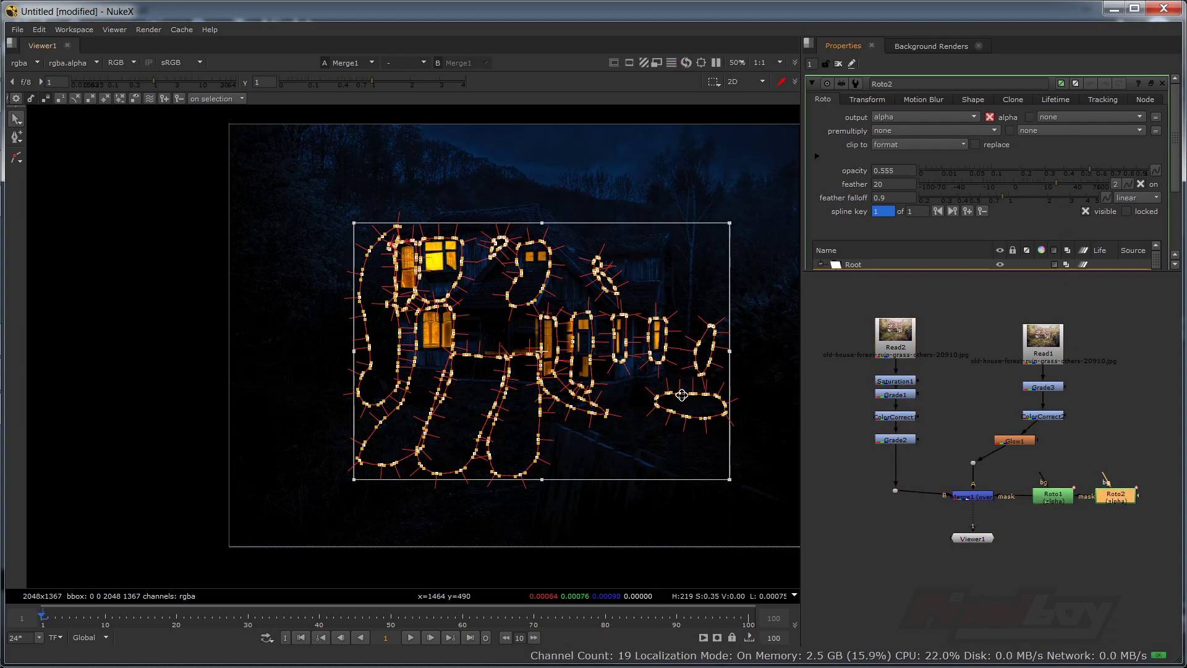
- Detach the Roto2 node from Roto1, reopen its properties and show its shape overlays in the viewer
scroll(701, 393, "down", 1)
left_click_drag(701, 393, 627, 376)
scroll(1105, 520, "up", 1)
left_click_drag(1112, 497, 1099, 451)
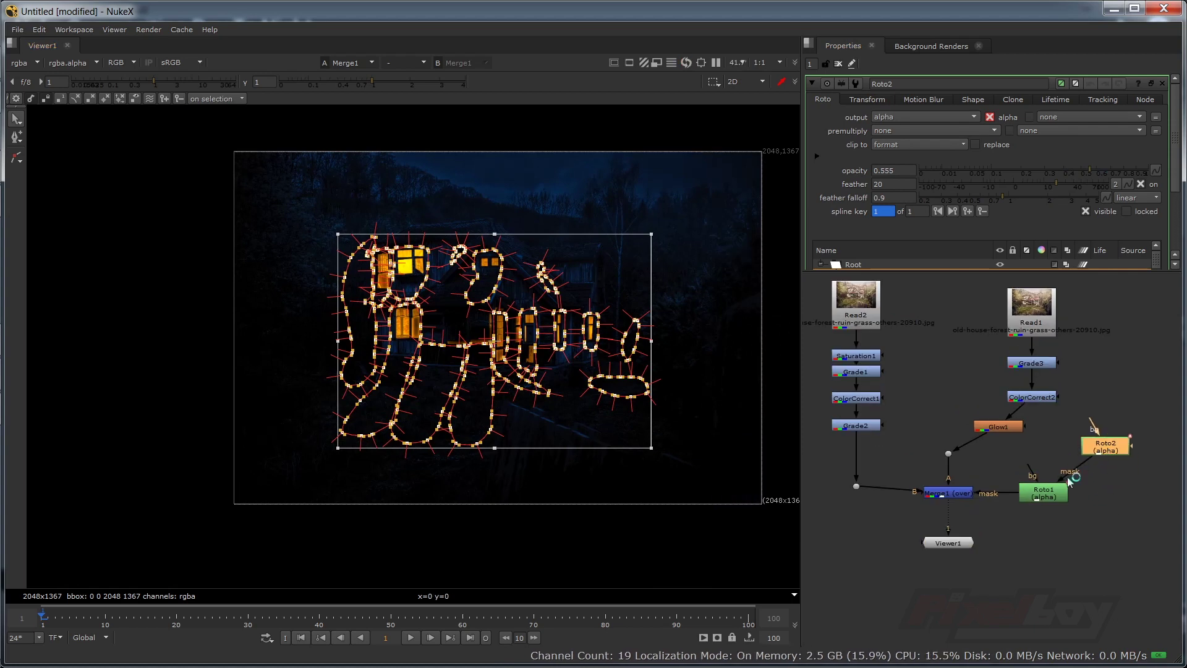
scroll(535, 411, "up", 1)
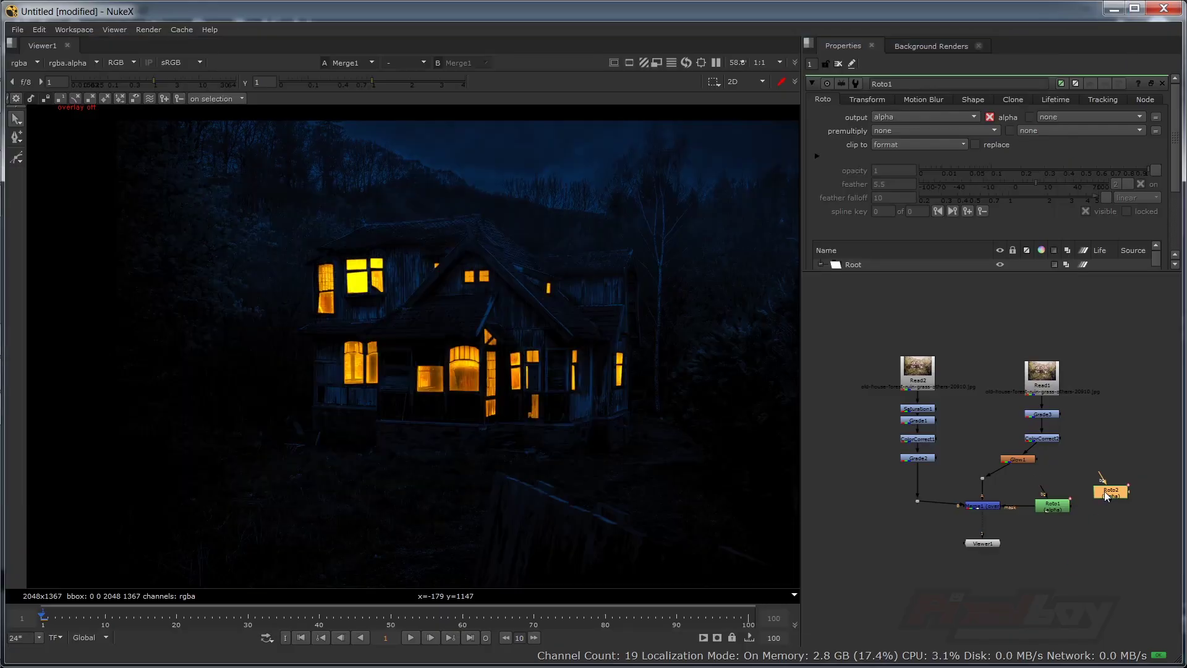
double_click(1106, 496)
key("o")
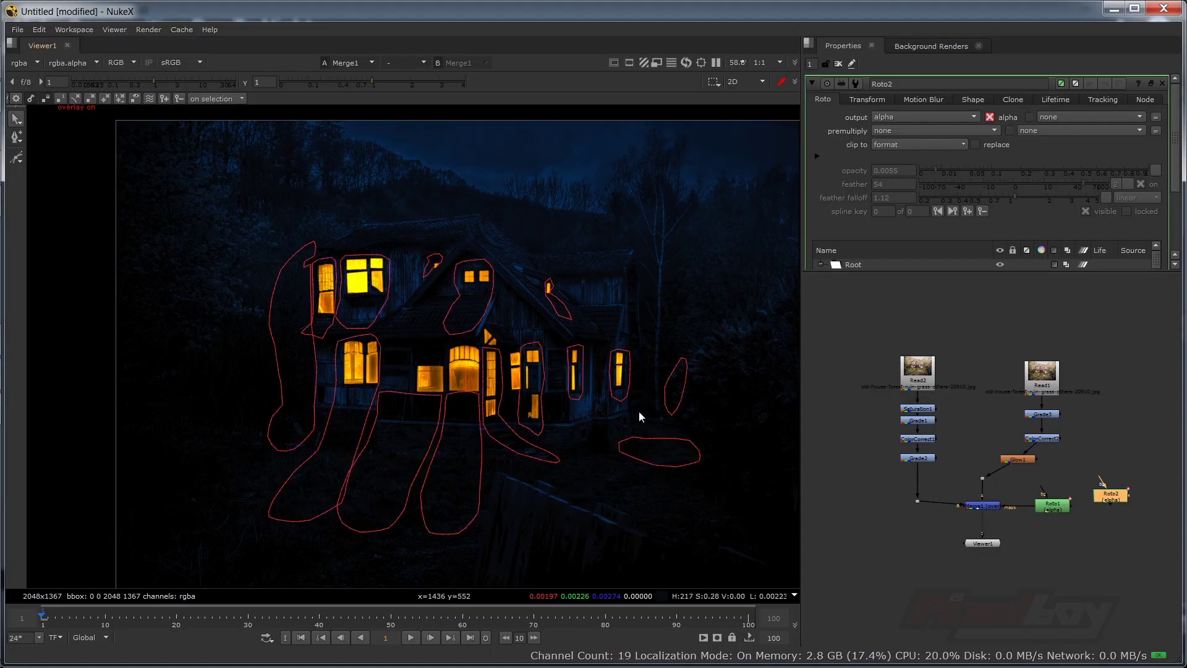
scroll(639, 410, "up", 2)
left_click_drag(1114, 499, 1111, 499)
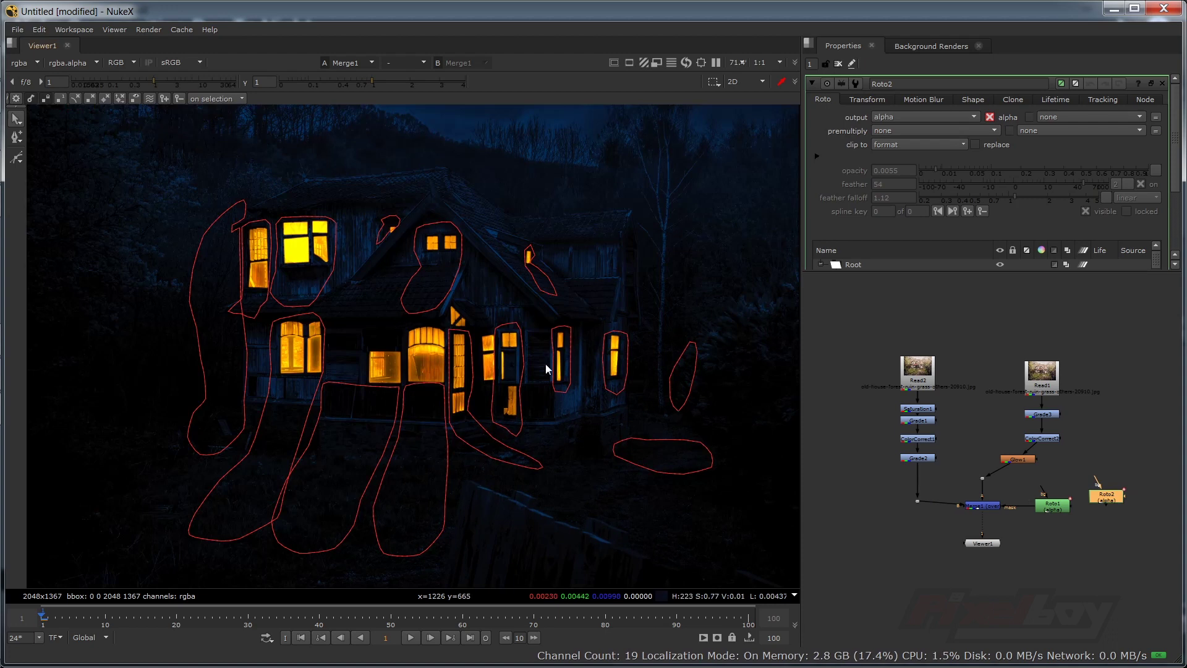
- Select the lower points of the three long shapes on the grass and push their feather outward
key("o")
key("o")
left_click_drag(150, 465, 463, 582)
scroll(386, 555, "down", 2)
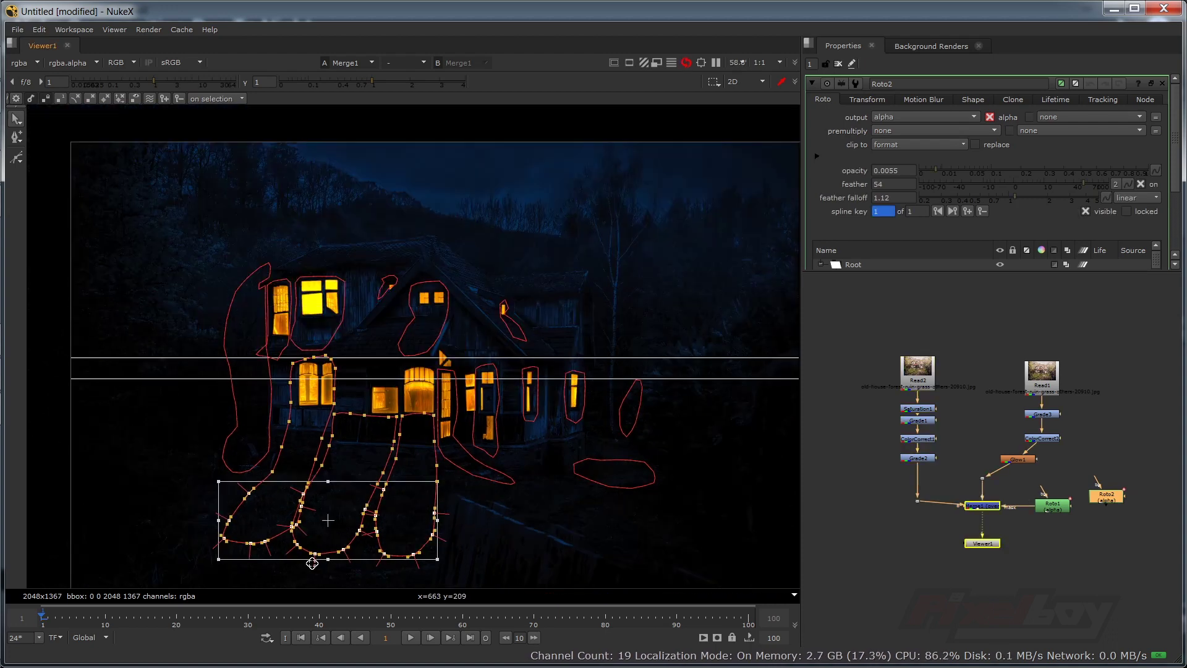
key("e")
key("e")
key("e")
left_click_drag(252, 559, 318, 557)
scroll(319, 557, "down", 1)
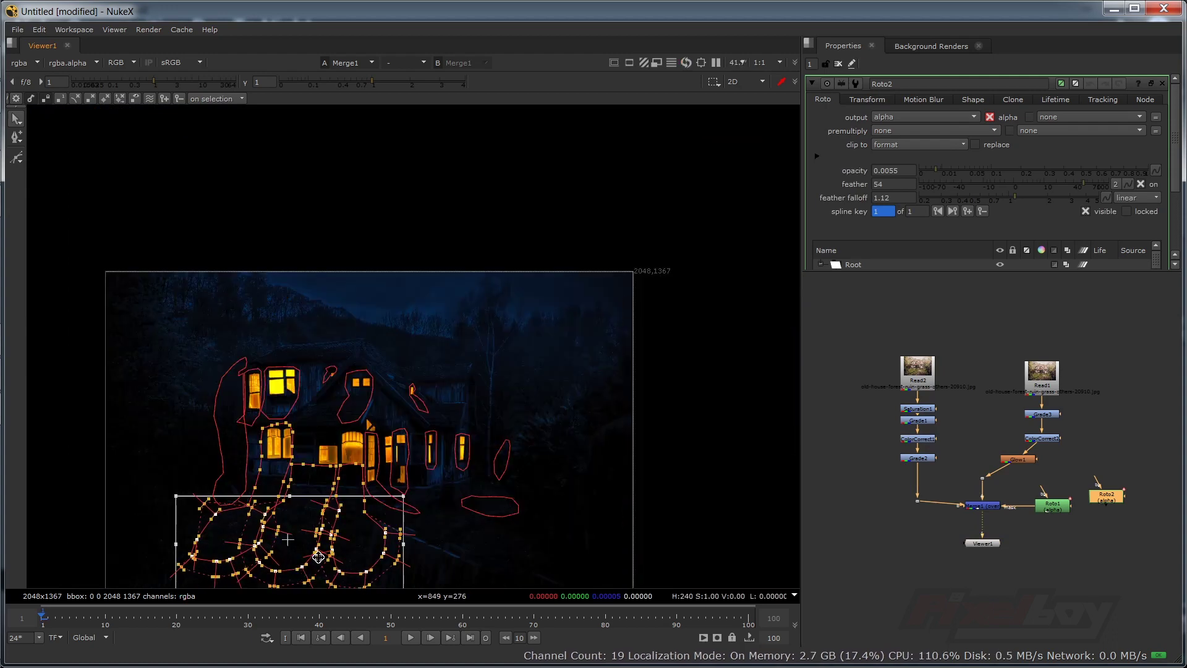
- Select all points of the flat oval shape on the path beside the house and push its feather outward
left_click(440, 492)
left_click(519, 508)
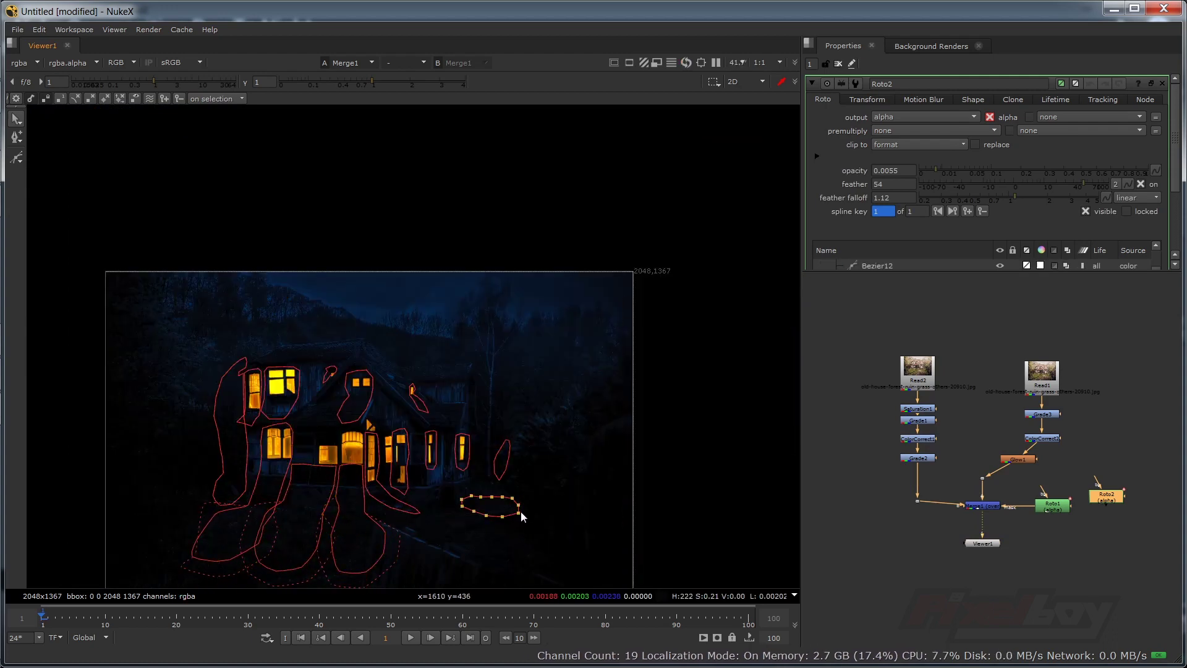
scroll(516, 510, "up", 2)
left_click_drag(424, 479, 541, 544)
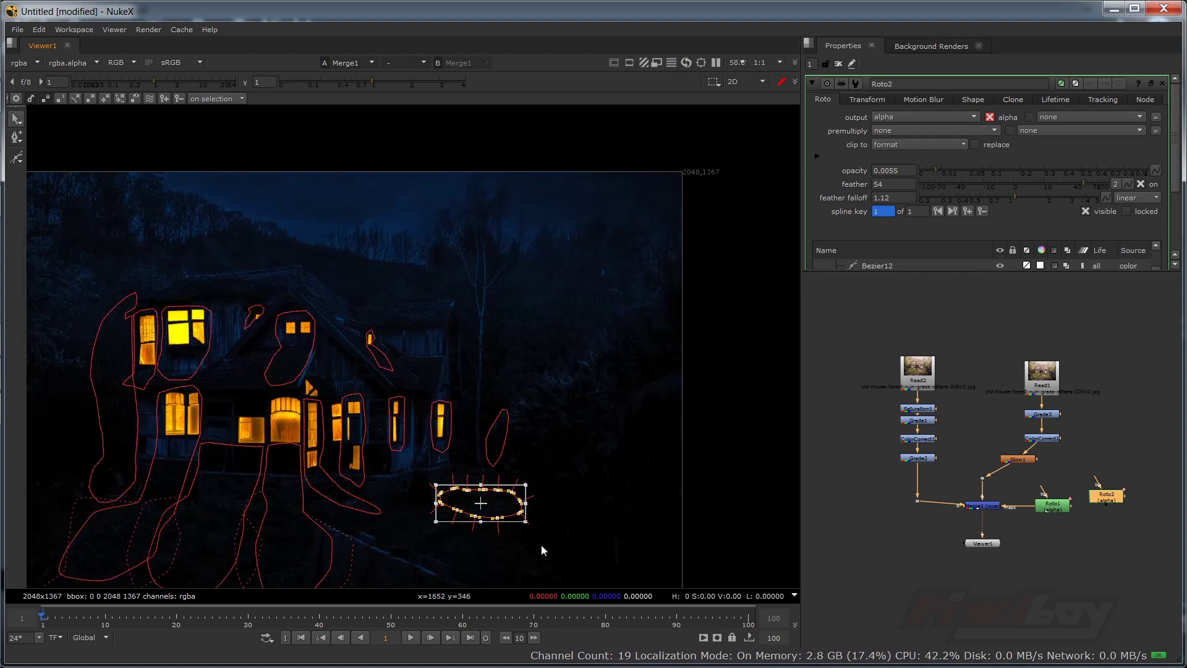
scroll(532, 531, "up", 3)
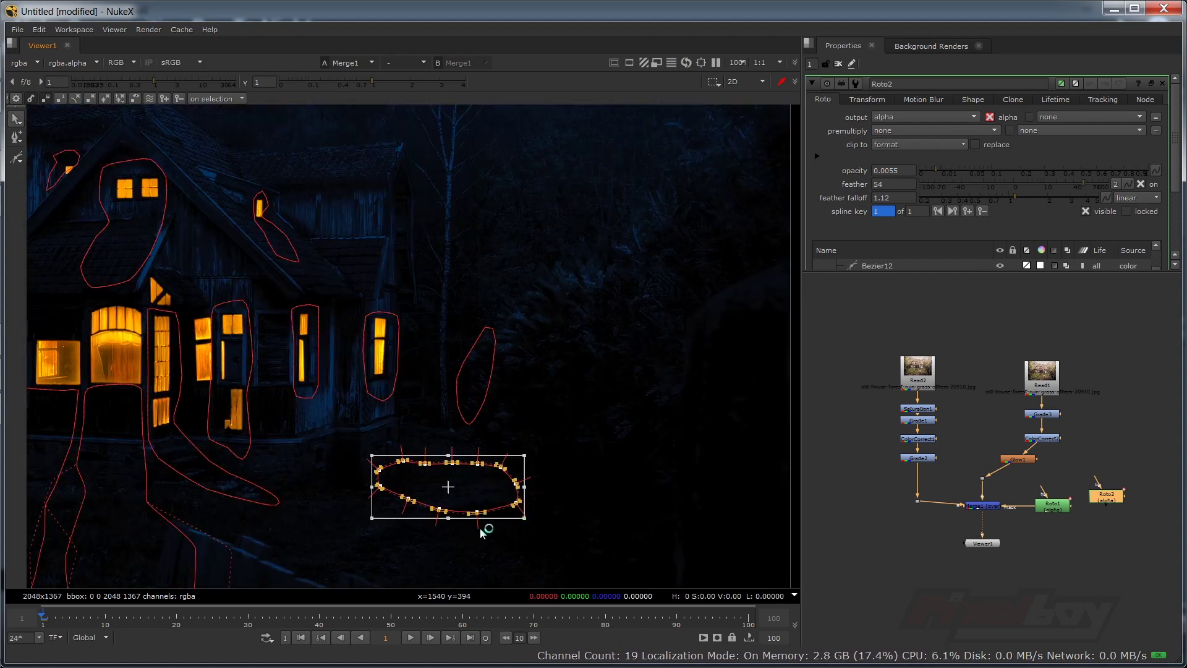
key("e")
key("e")
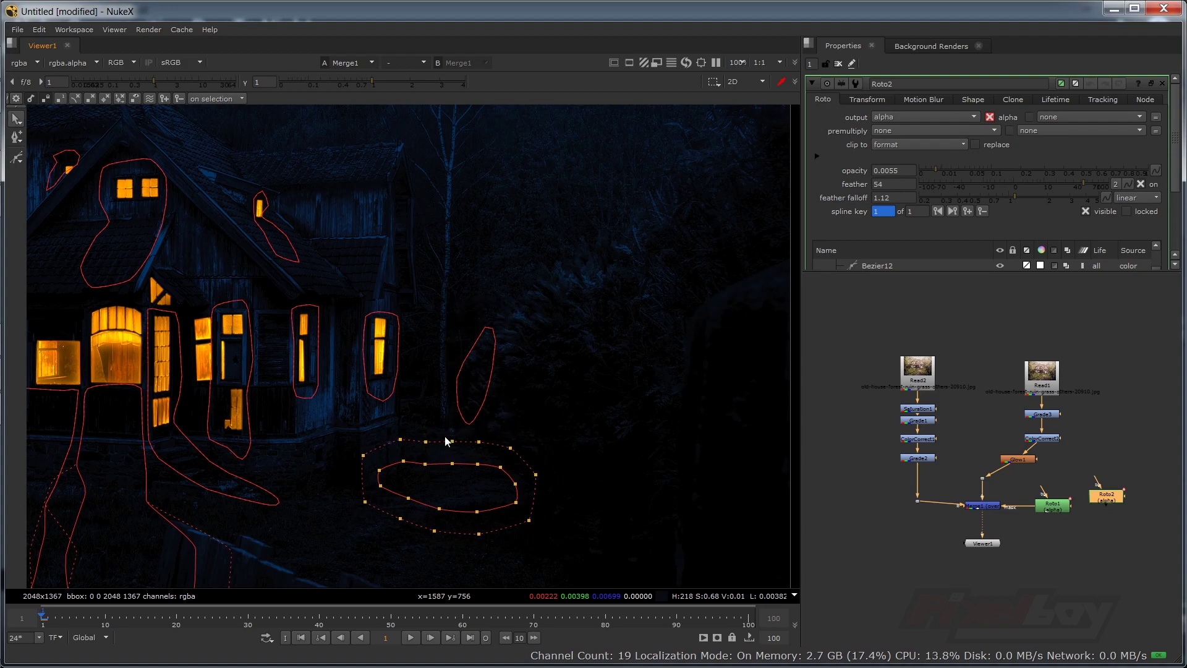
scroll(243, 306, "down", 3)
scroll(266, 309, "up", 2)
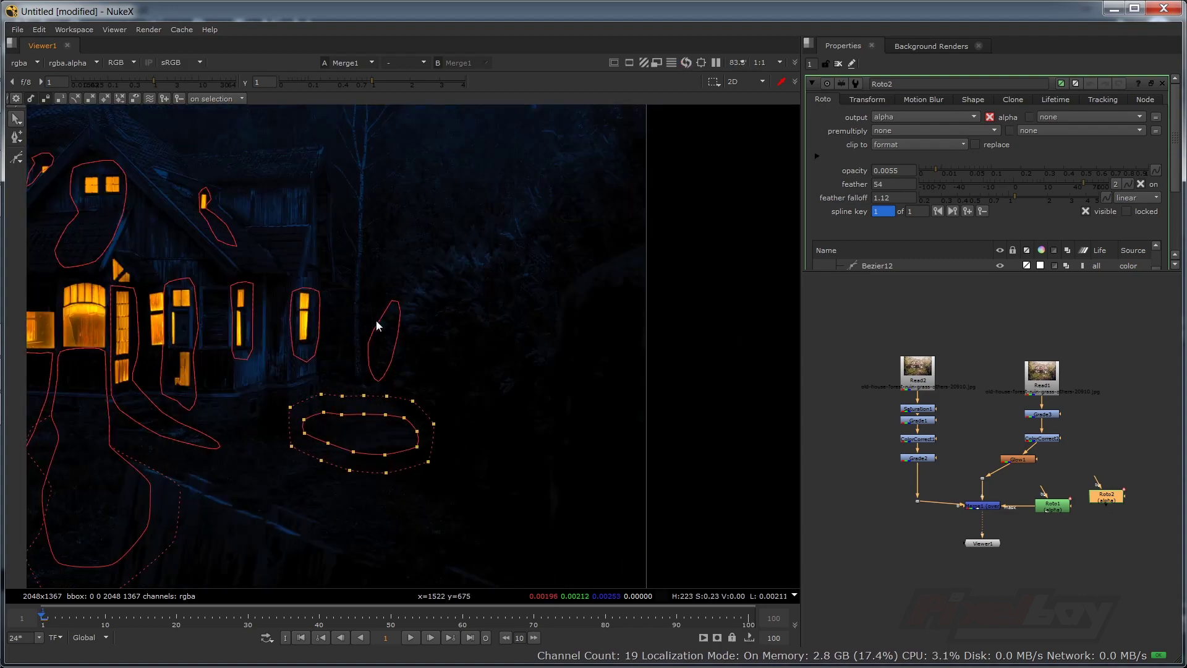
left_click(376, 320)
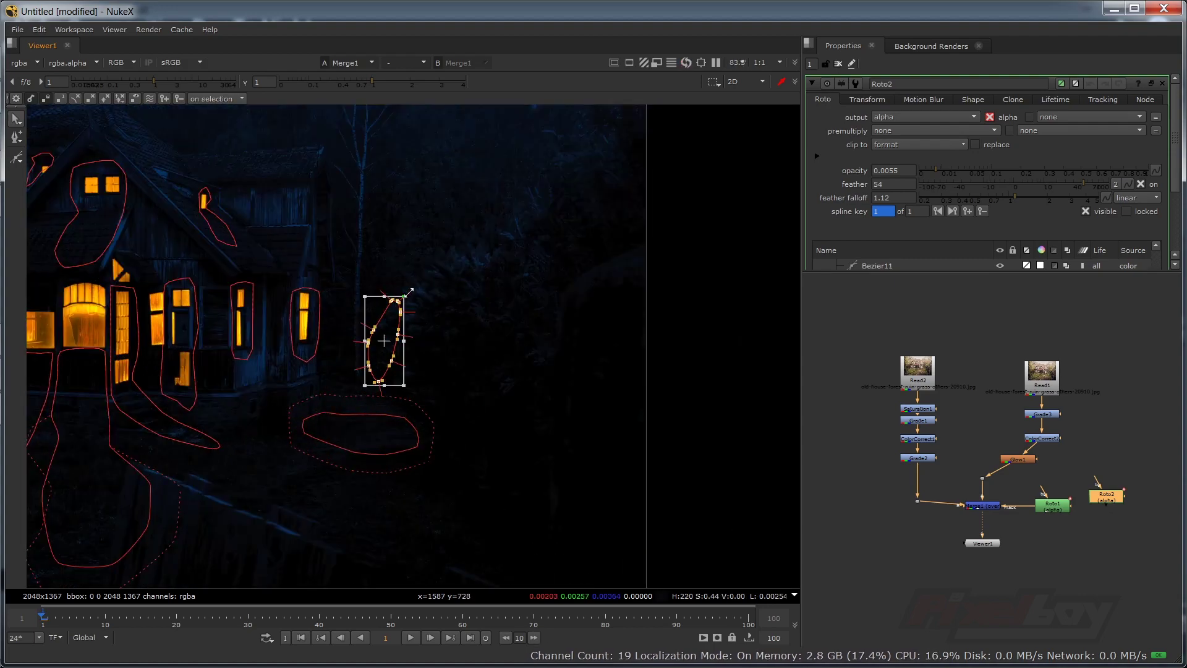
scroll(474, 354, "down", 2)
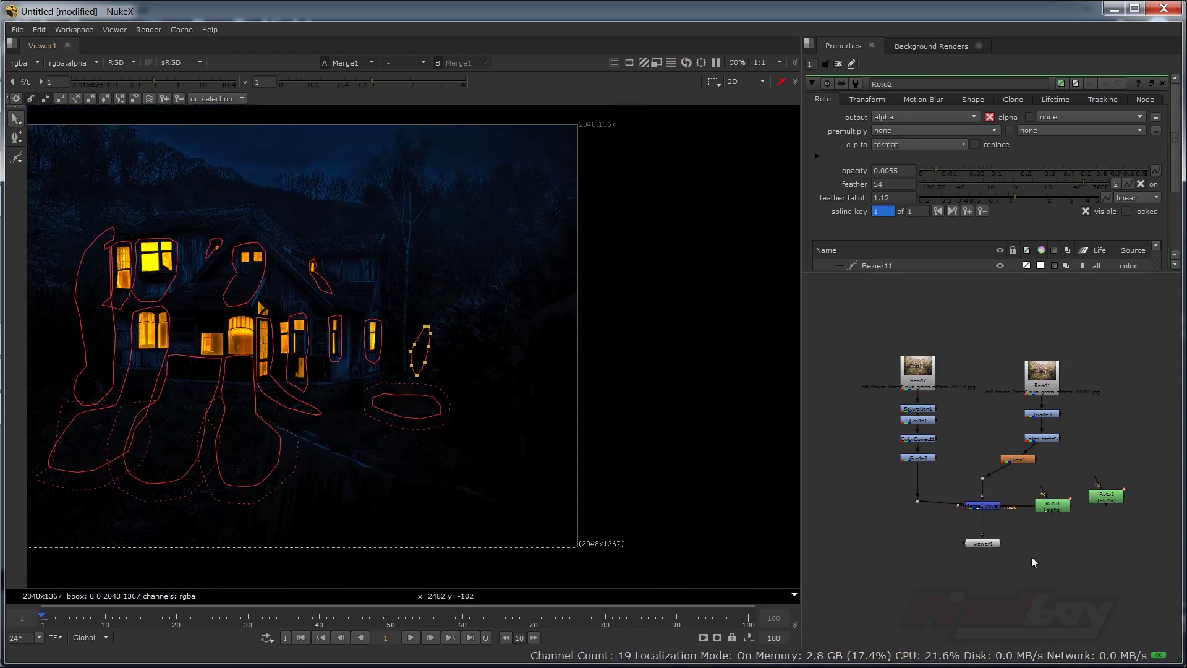
scroll(342, 324, "down", 1)
left_click_drag(114, 225, 454, 462)
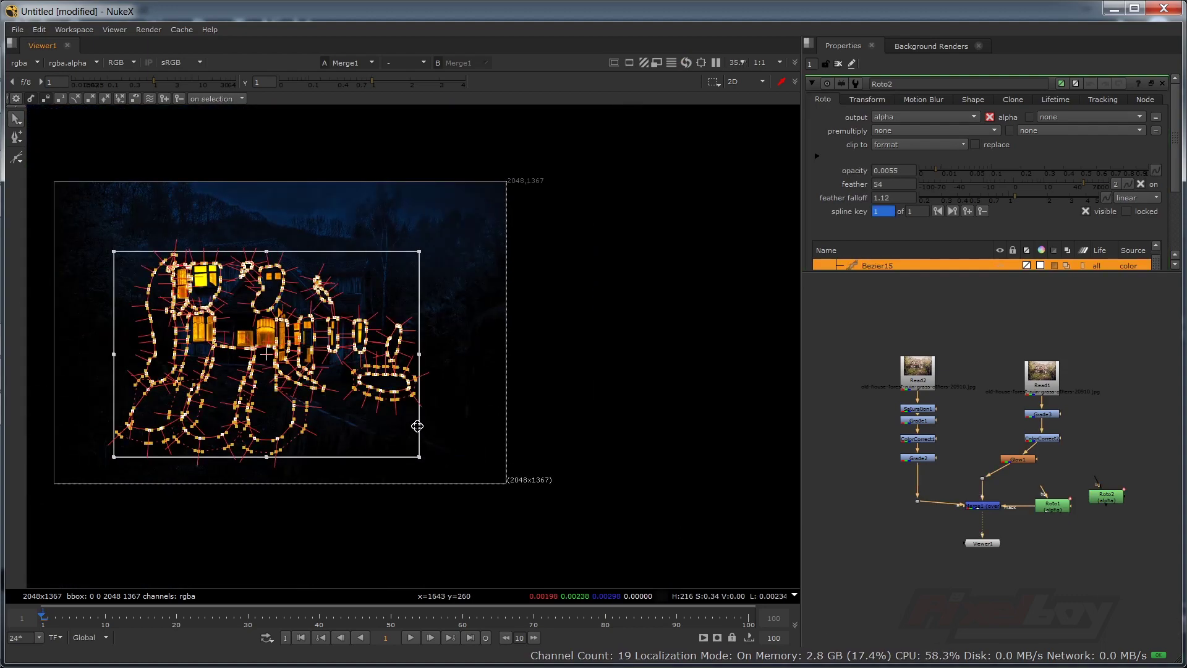
scroll(400, 411, "up", 2)
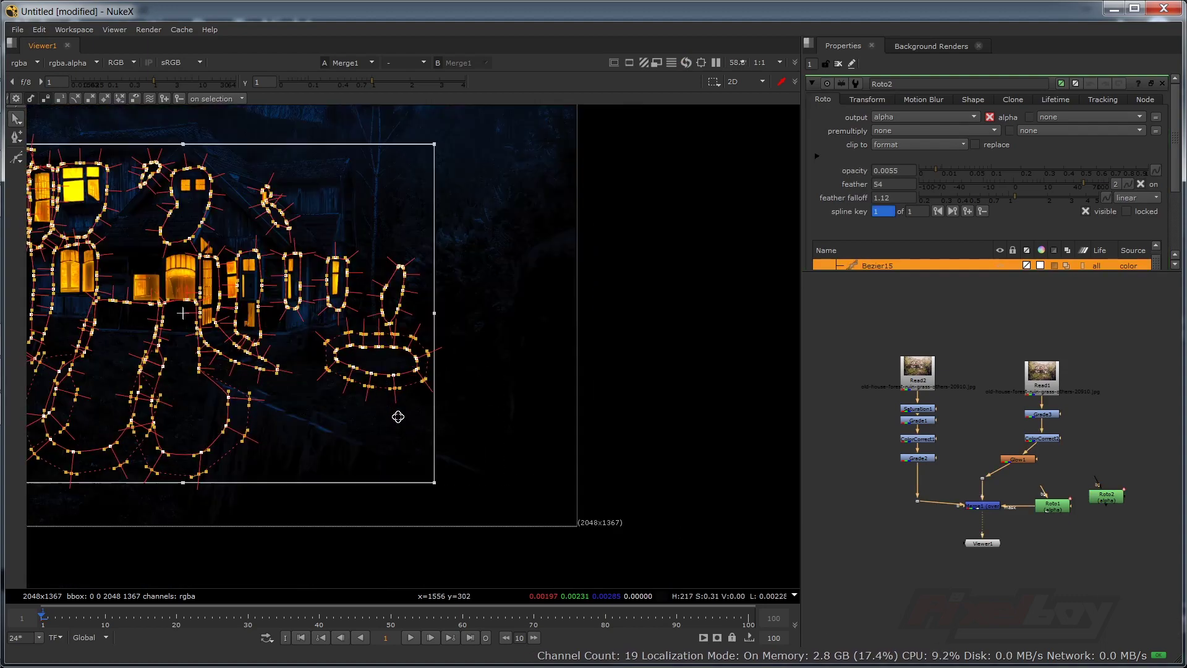
left_click_drag(412, 198, 415, 196)
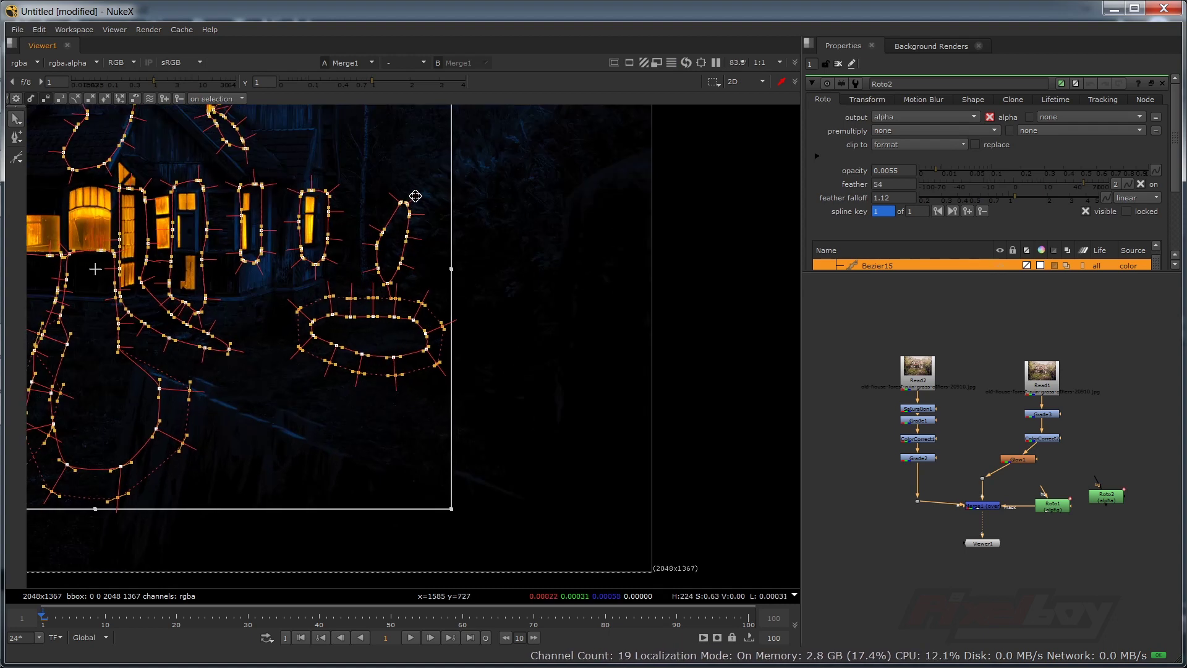
key("ctrl+z")
scroll(408, 217, "down", 2)
left_click_drag(376, 272, 453, 405)
scroll(281, 305, "up", 1)
left_click(302, 233)
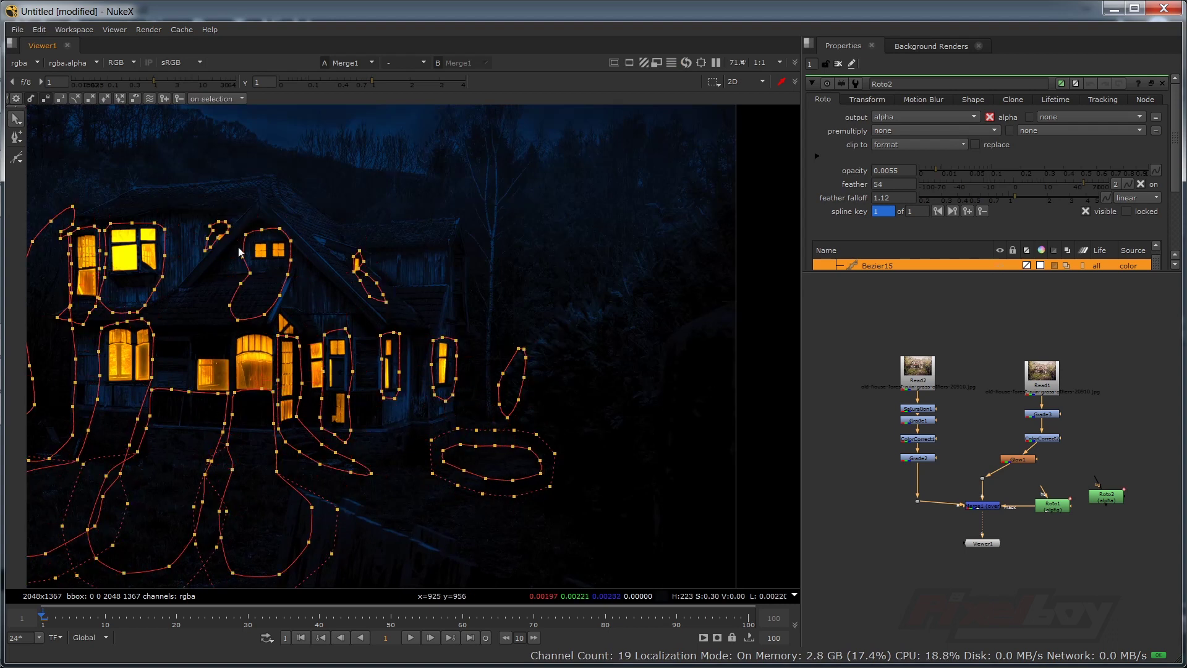
- Move the right-hand and upper points of the shape around the small gable windows closer to the windows
left_click_drag(302, 213, 282, 278)
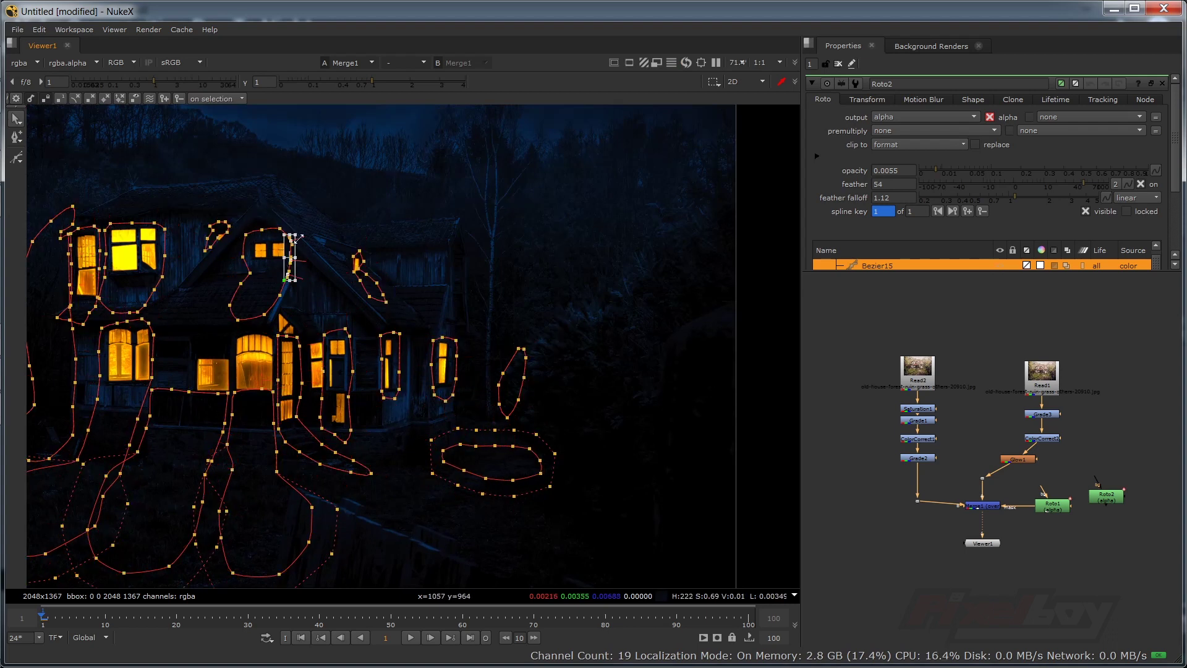
left_click_drag(302, 236, 297, 239)
left_click_drag(240, 213, 295, 244)
key("Down")
key("Down")
key("Down")
key("Down")
key("Down")
key("Down")
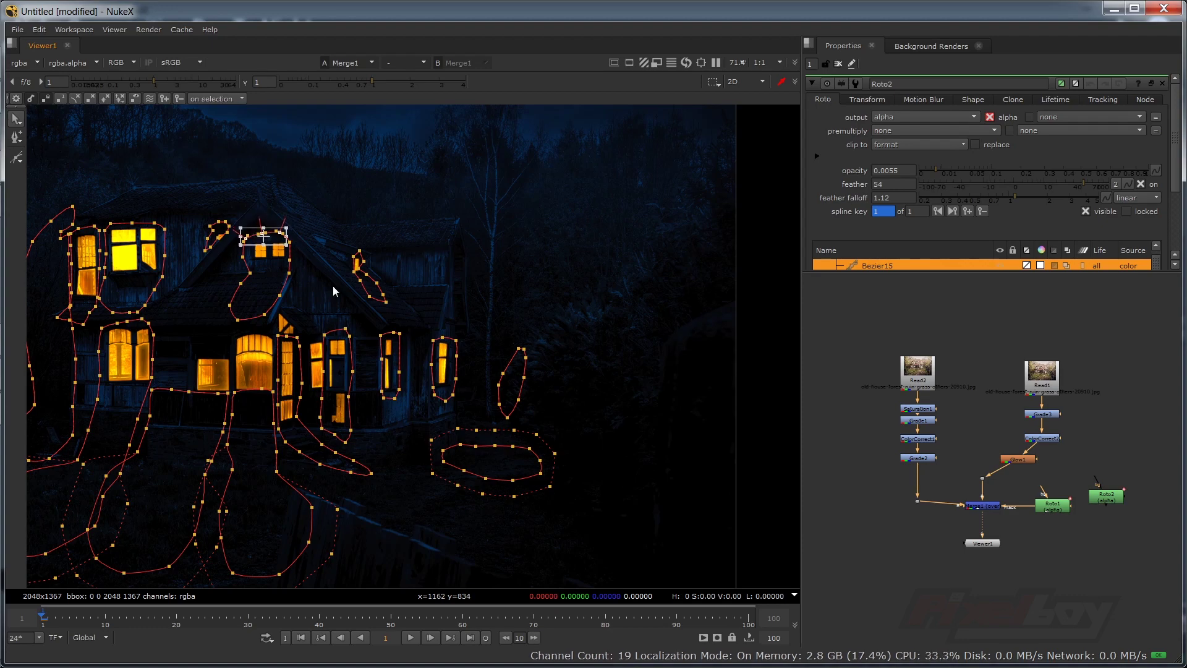
left_click(432, 470)
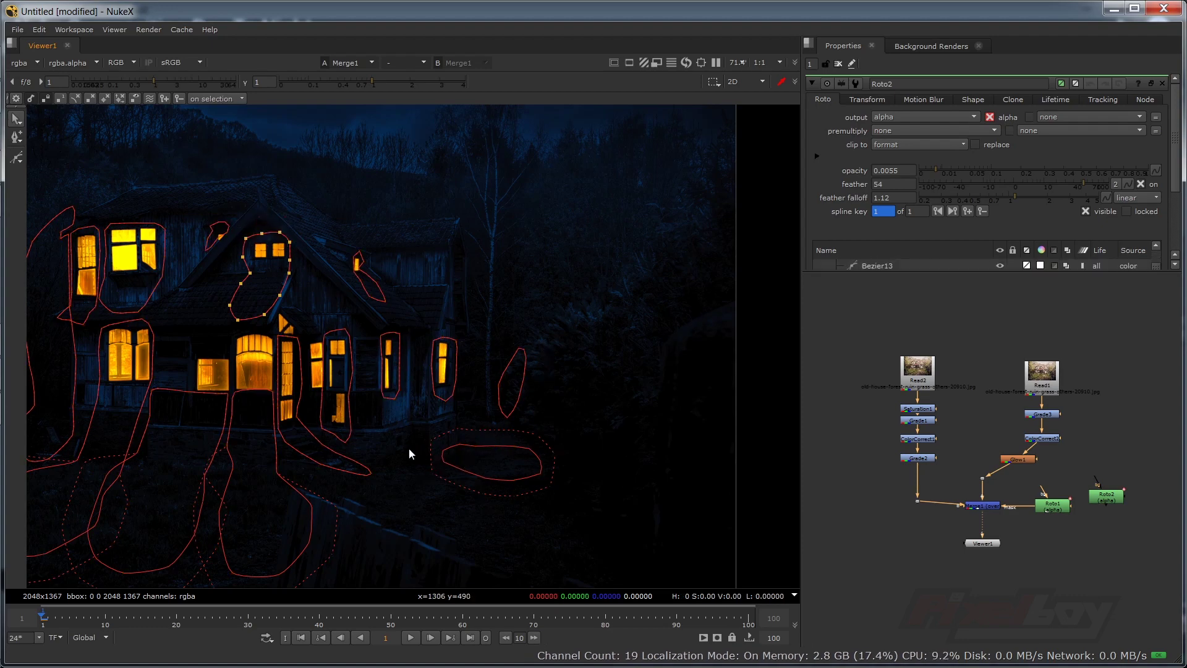
scroll(522, 437, "down", 3)
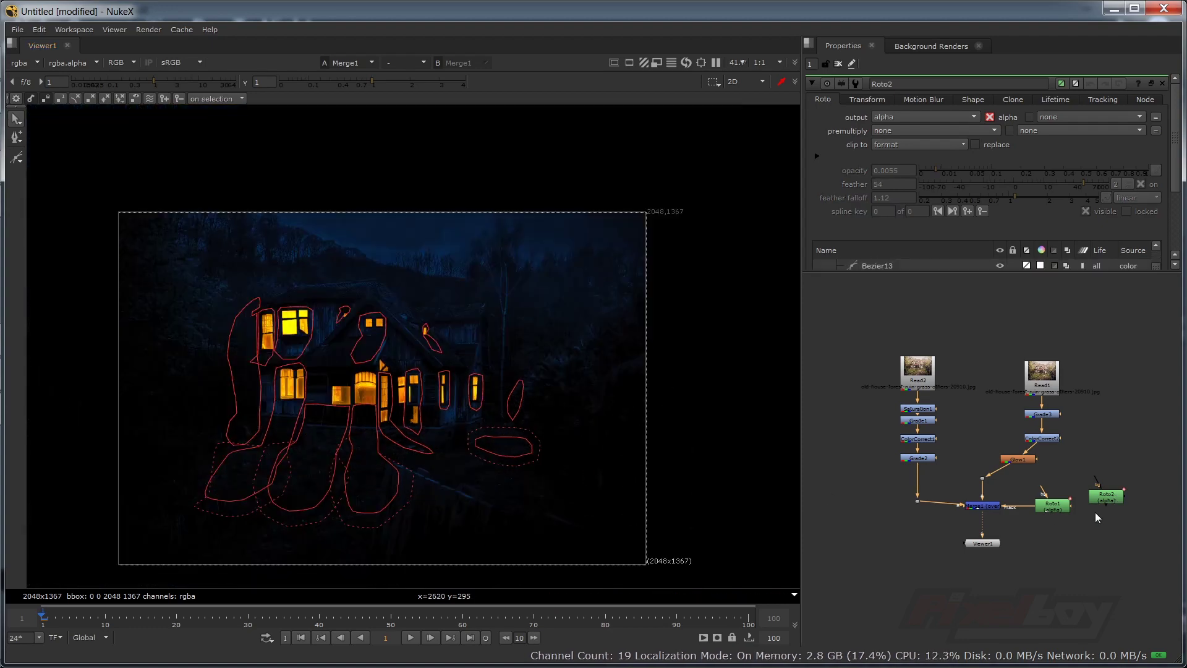
- Connect Roto2 to Roto1's bg input and check the composite with the shape overlays hidden
mouse_move(1105, 505)
left_mouse_down()
mouse_move(1058, 506)
mouse_move(1109, 509)
left_mouse_up()
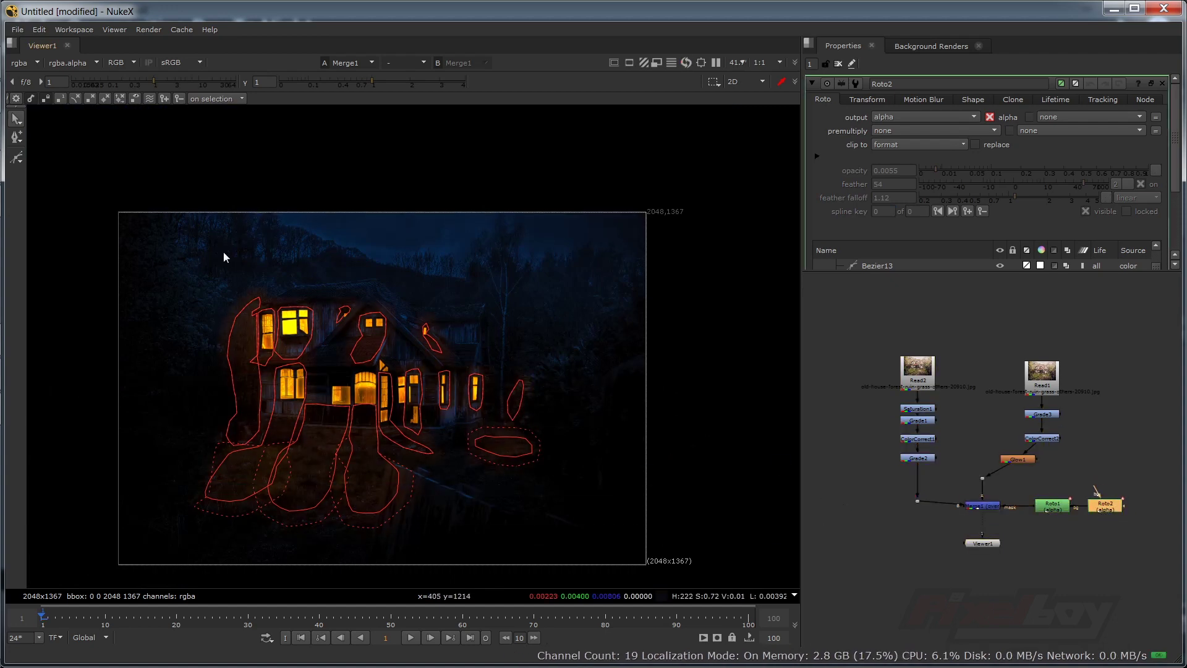
key("o")
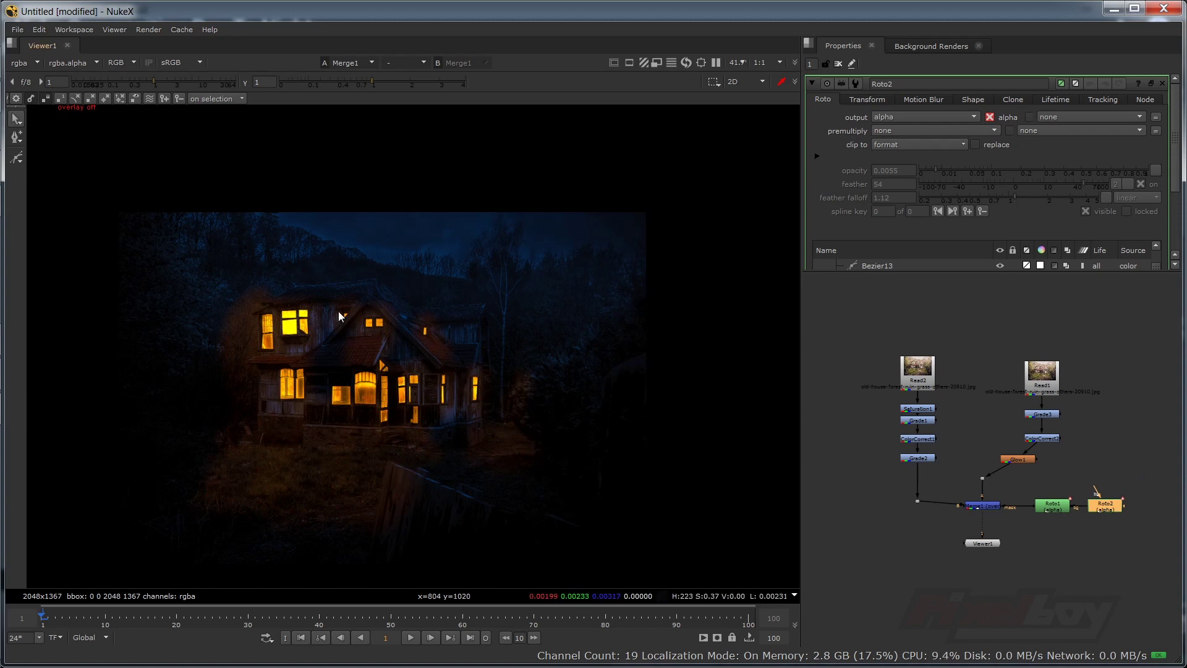
key("o")
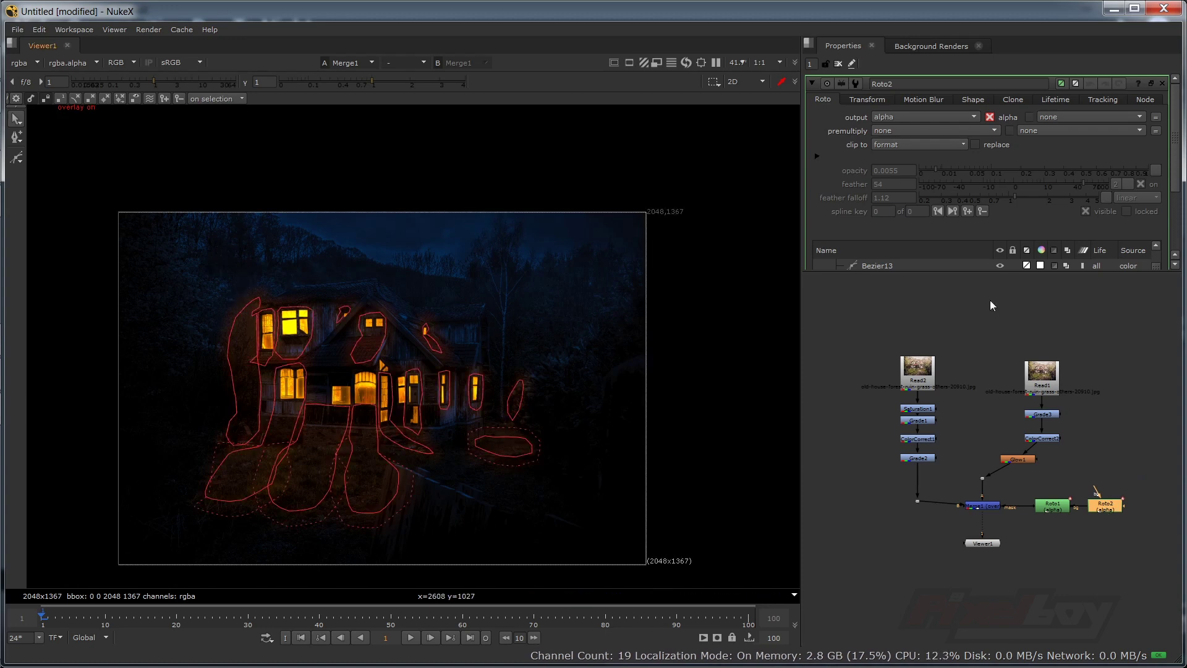
- Select all the Roto2 shapes, set their opacity to 0.017 and hide the viewer overlay
left_click(1124, 519)
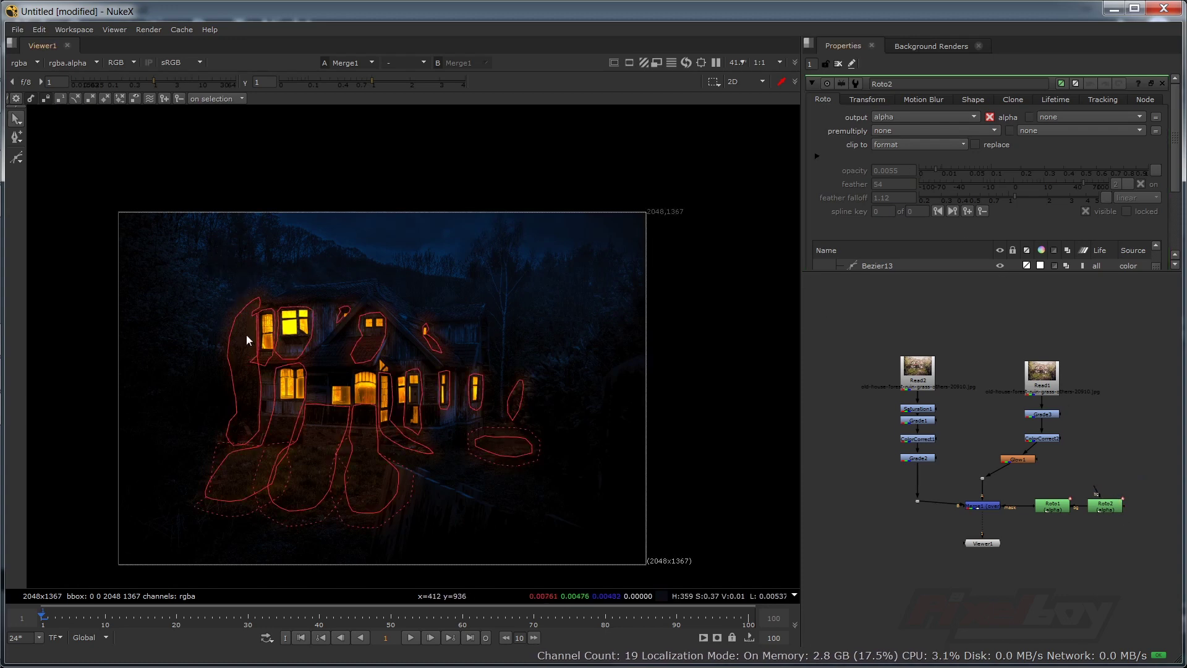
left_click_drag(186, 259, 572, 512)
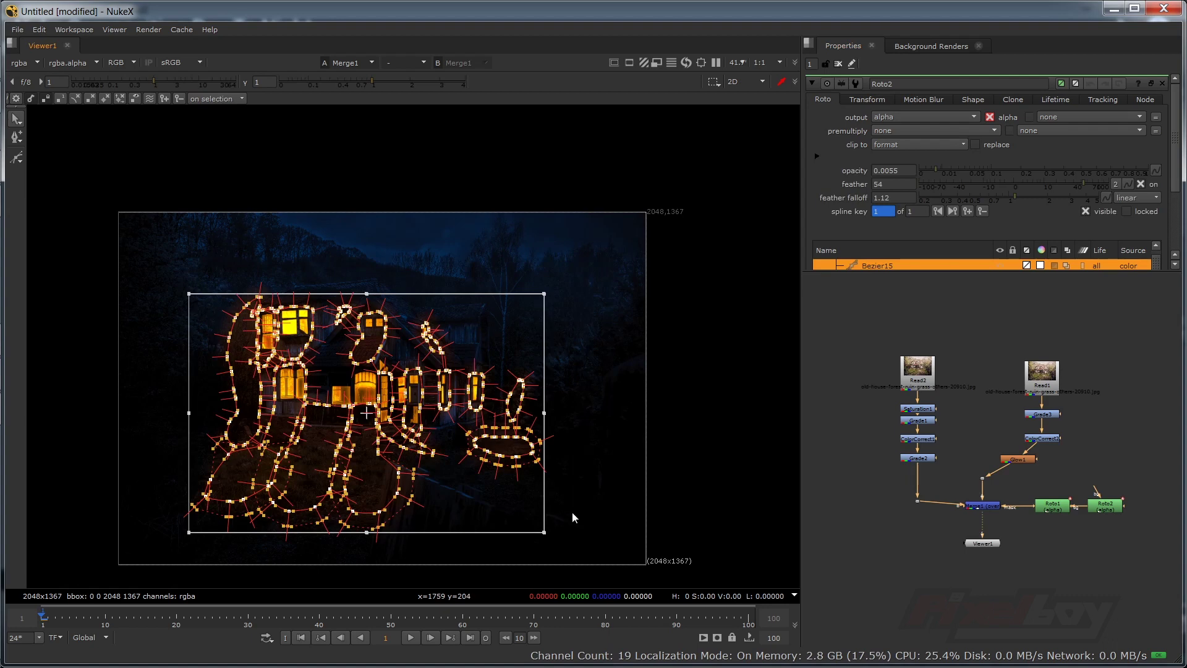
left_click(1104, 506)
left_click_drag(935, 171, 949, 173)
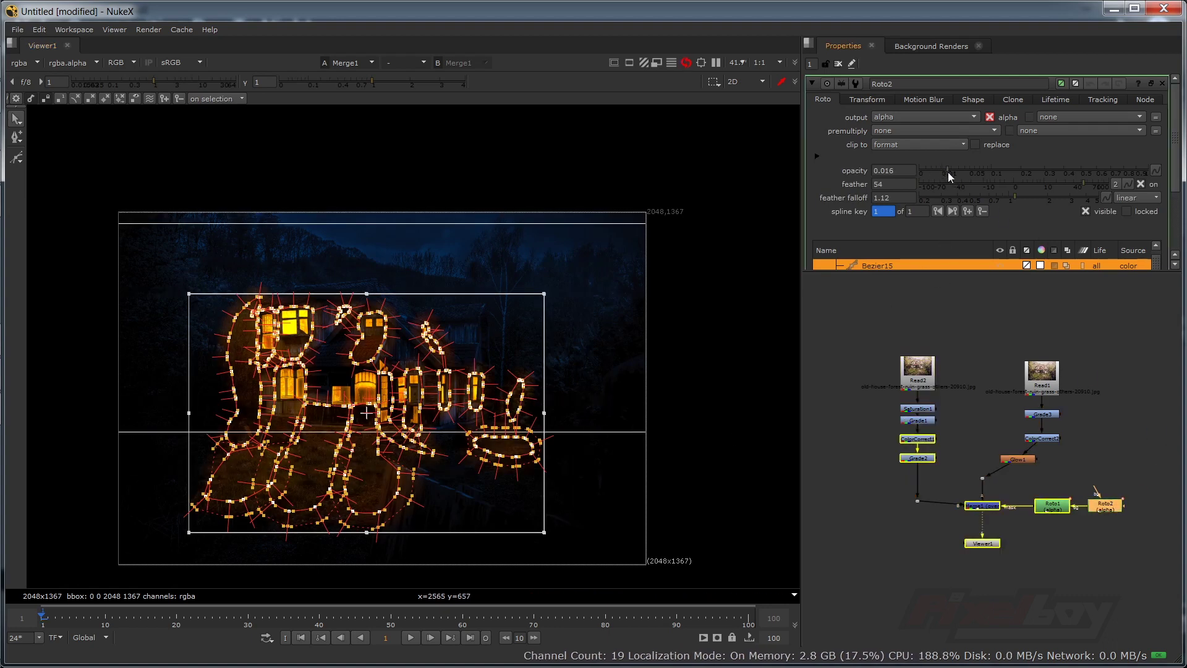
left_click(587, 382)
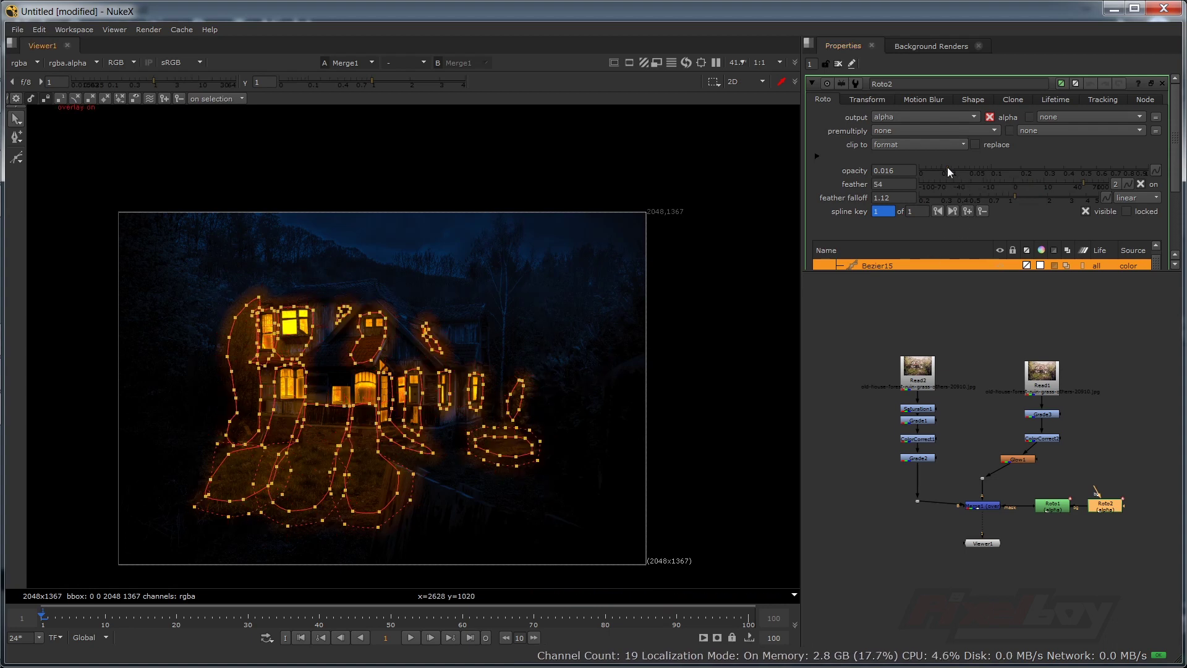
key("o")
mouse_move(950, 171)
left_mouse_down()
mouse_move(963, 168)
mouse_move(948, 170)
left_mouse_up()
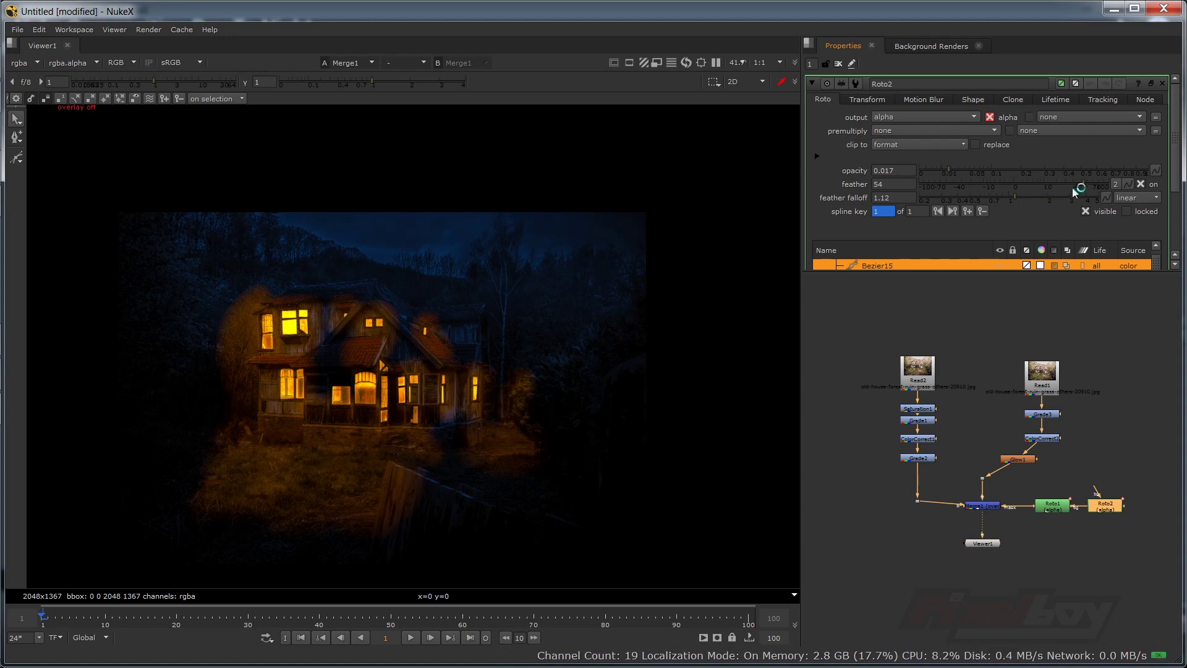
- Set the selected Roto2 shapes' feather to 92 and feather falloff to 20
left_click_drag(1083, 182, 1104, 184)
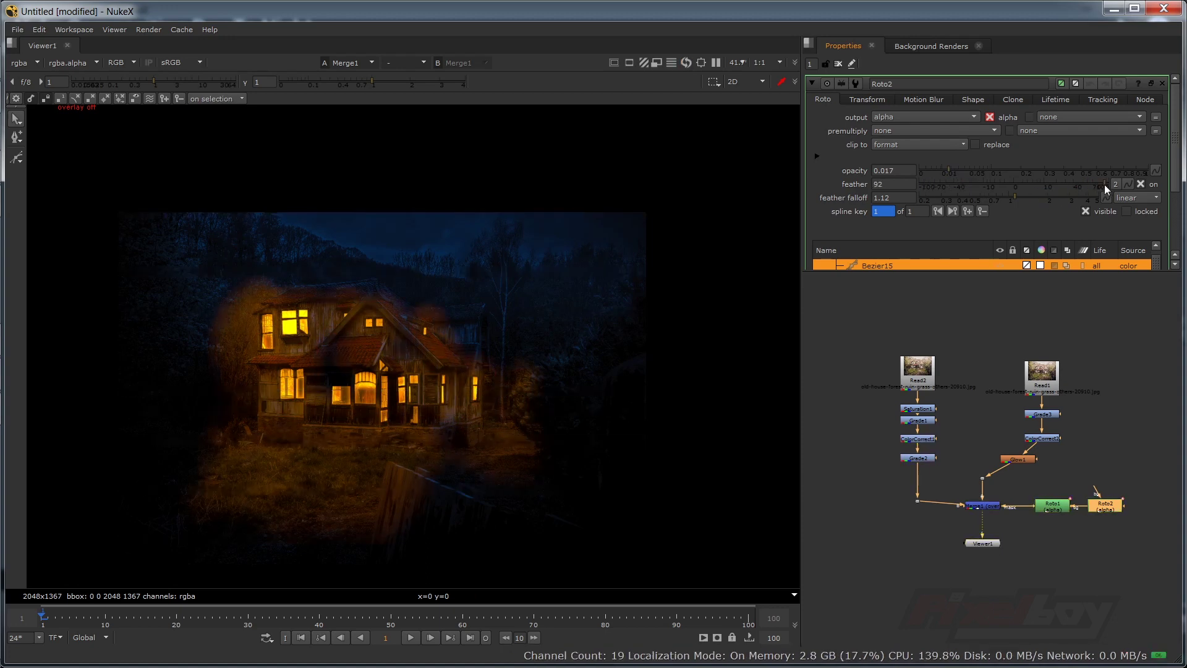
left_click_drag(1024, 195, 1073, 202)
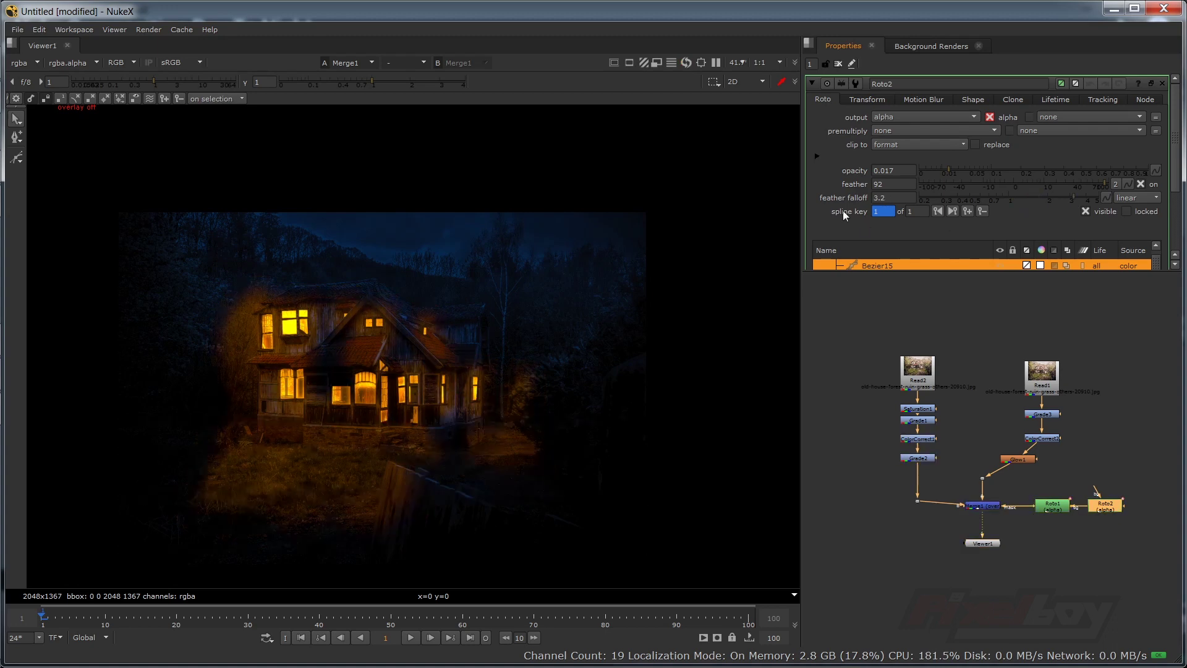
left_click_drag(894, 195, 834, 198)
type("20")
key("Return")
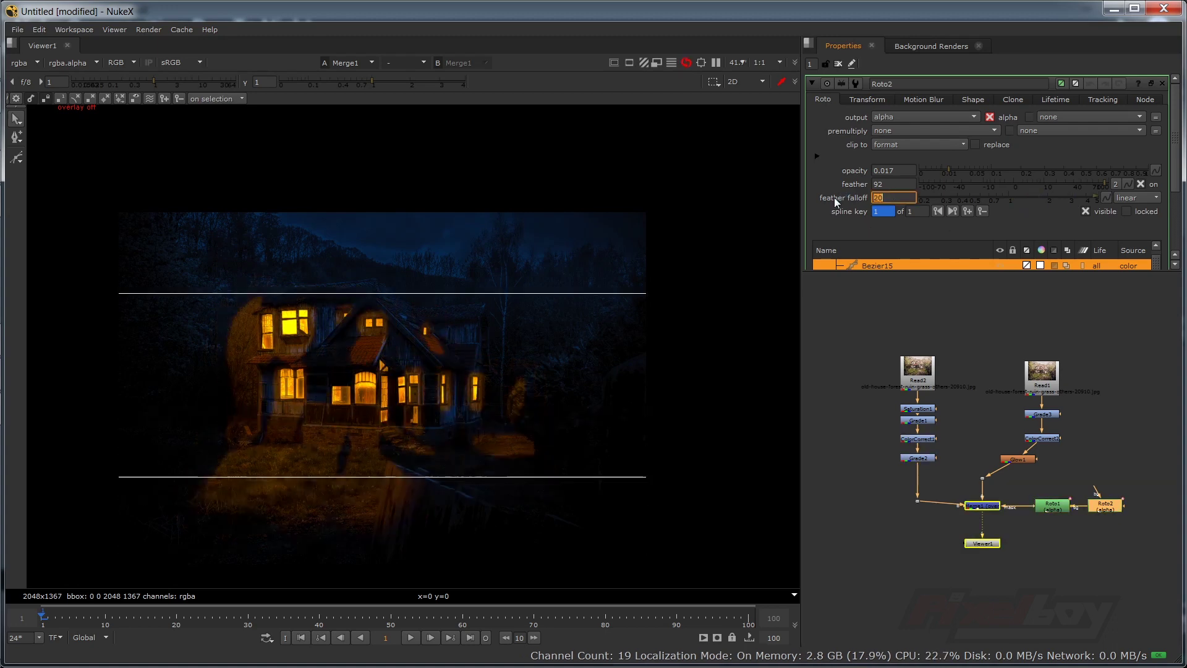
- Set the selected Roto2 shapes' feather falloff to 5 and view the output of Roto2 and the Merge1 composite
type("5")
key("Return")
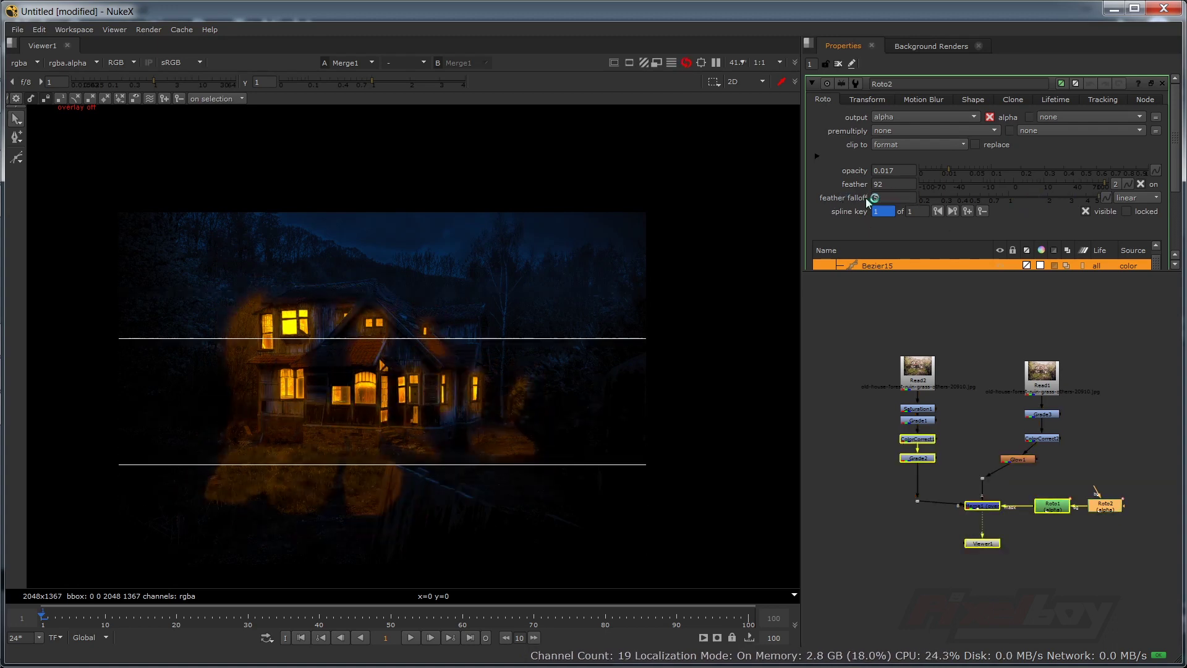
key("1")
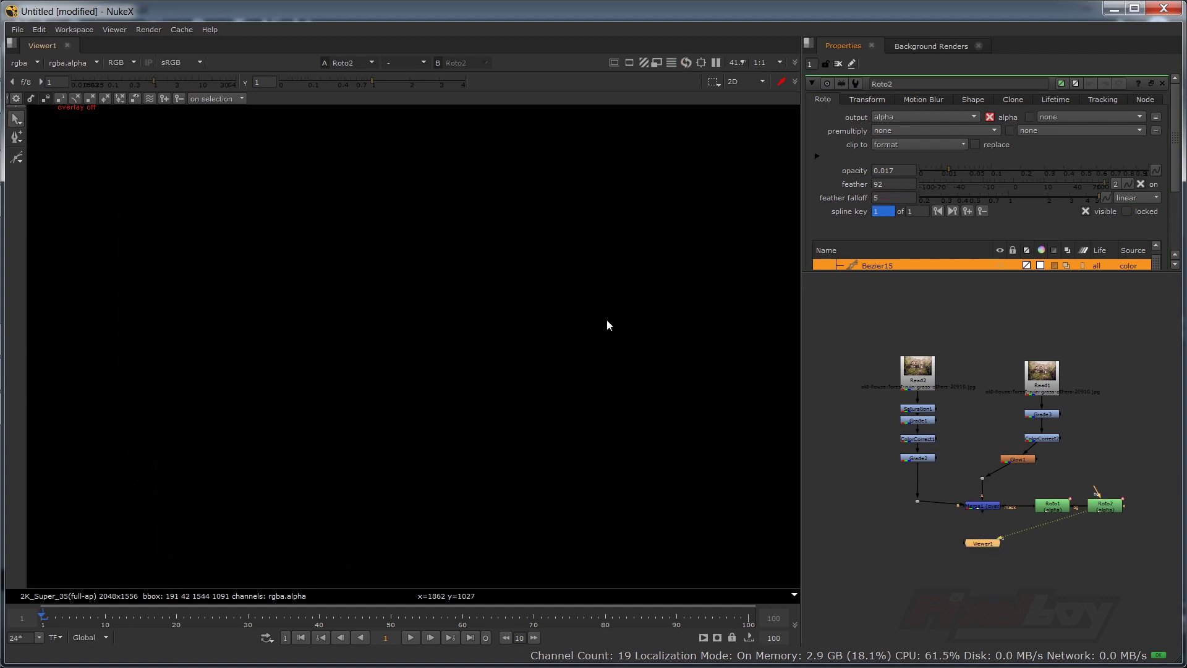
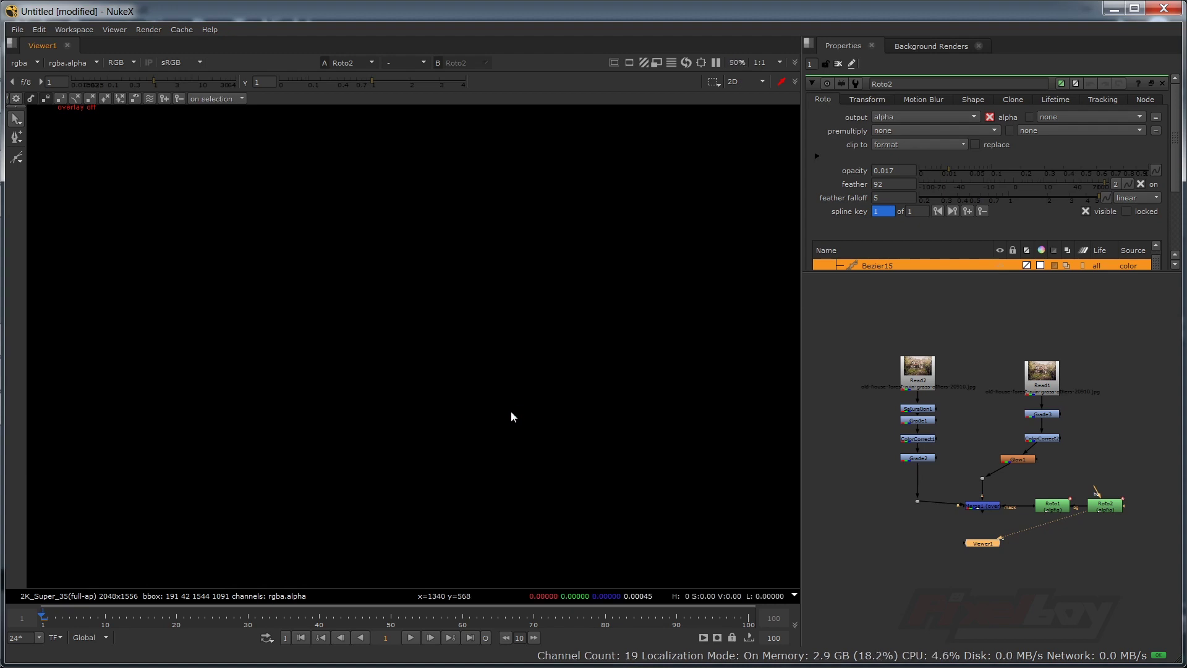
left_click(984, 506)
key("1")
- Set the selected Roto2 shapes' feather falloff to 1 and their opacity to 0.0075
left_click(1103, 506)
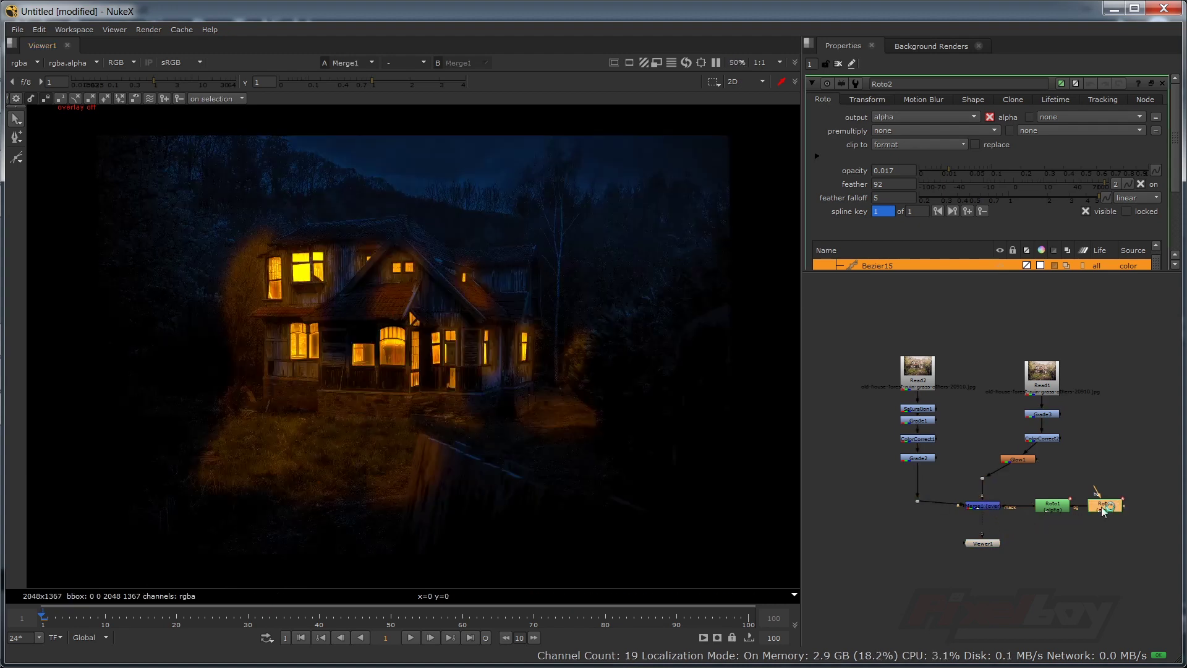
left_click_drag(895, 196, 866, 202)
type("1")
key("Return")
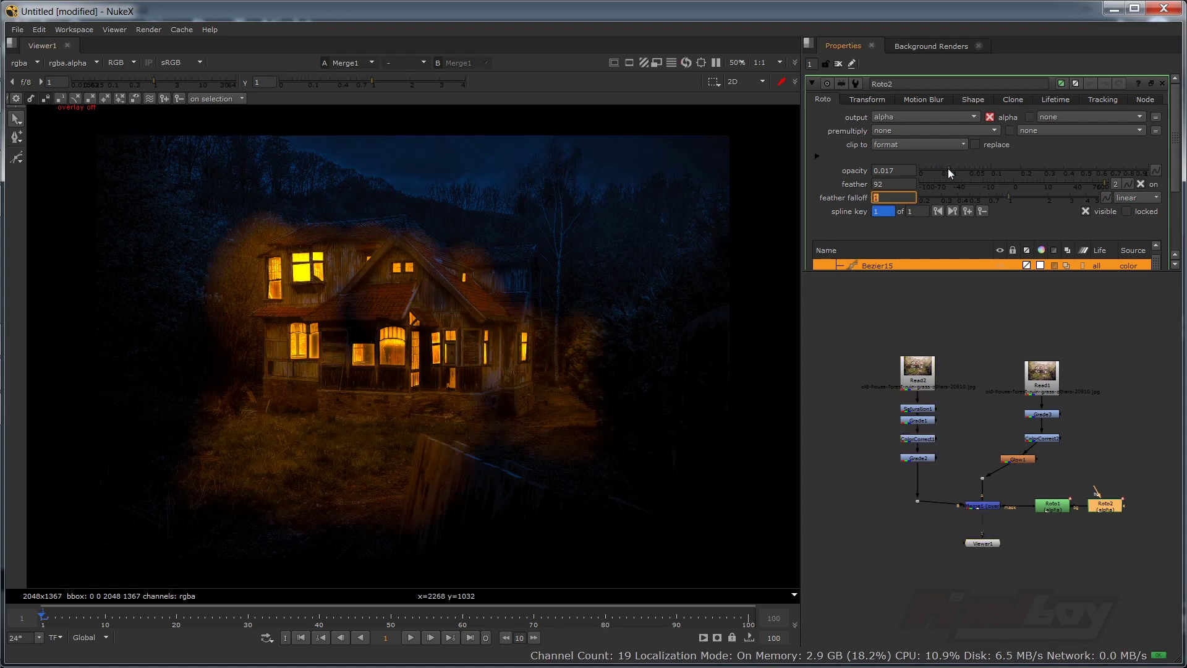
left_click_drag(947, 168, 938, 168)
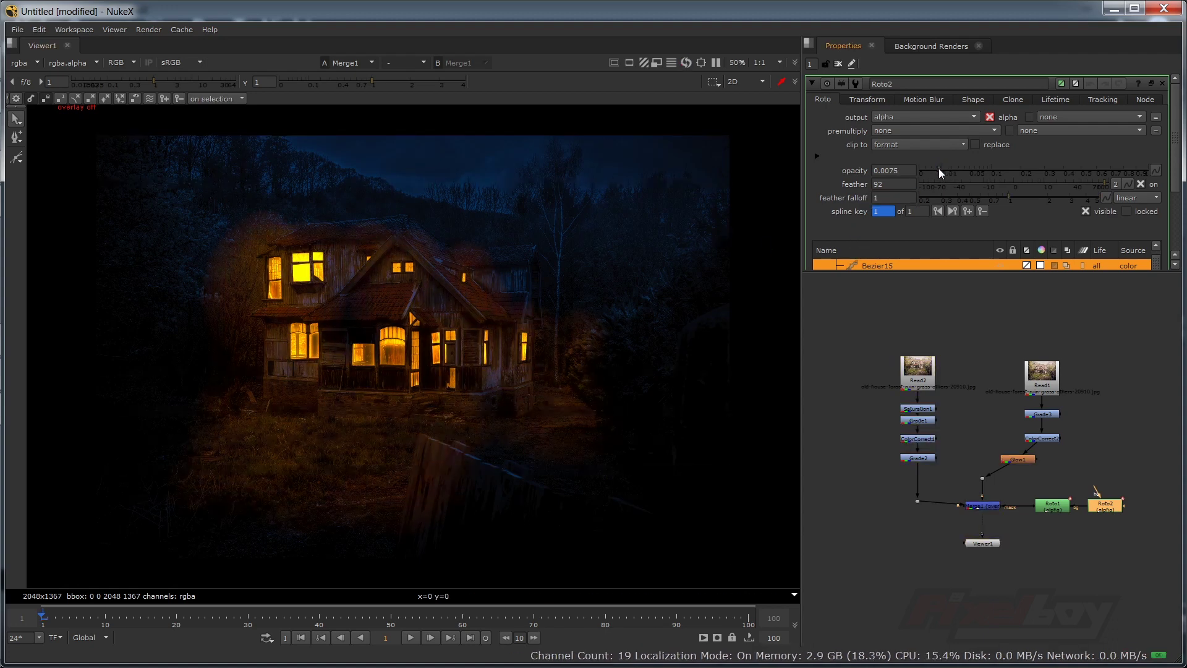
- Set Glow1's brightness to 0.78 and compare the composite with the glow disabled and enabled
double_click(1017, 459)
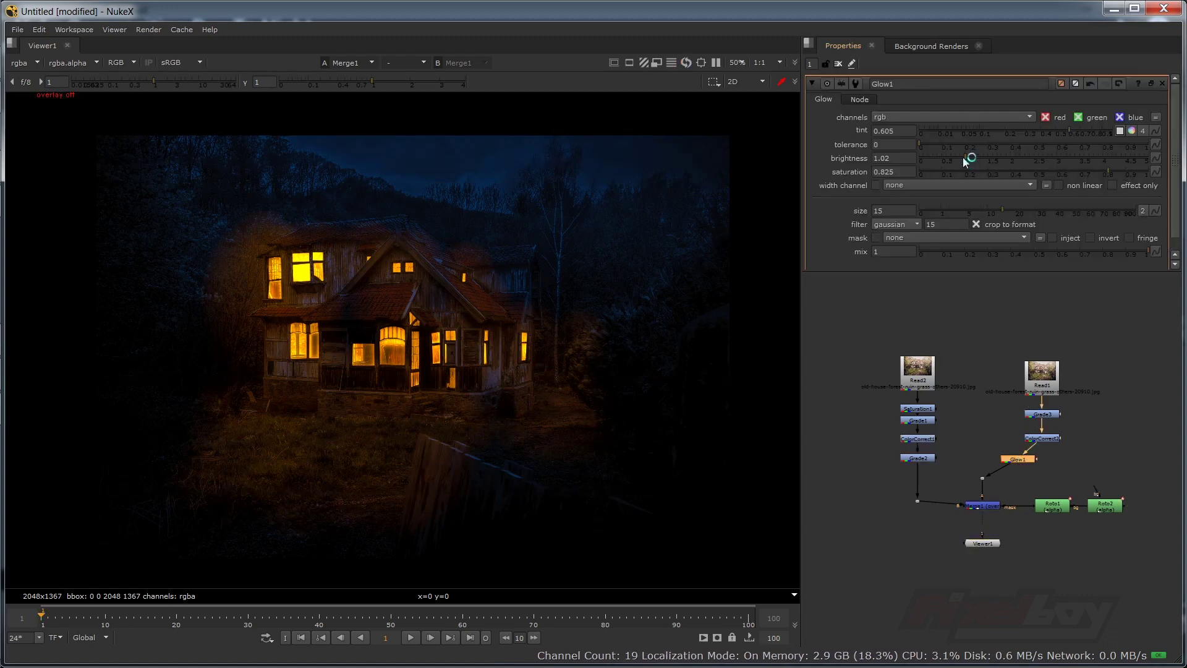
left_click_drag(962, 157, 954, 157)
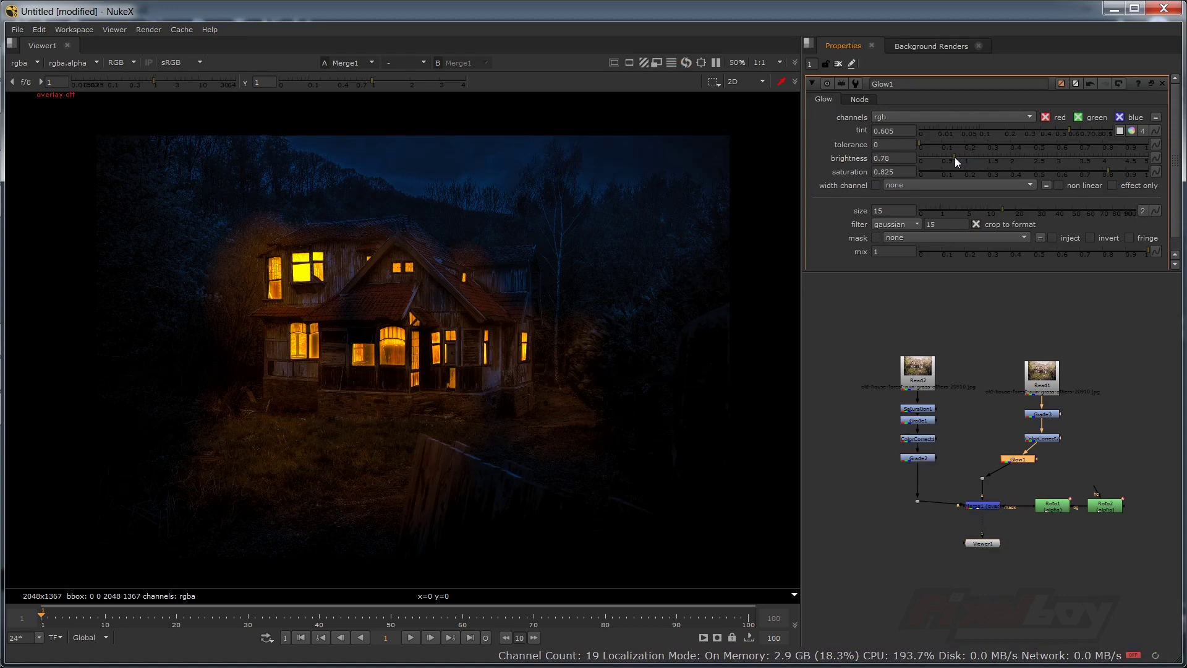
key("d")
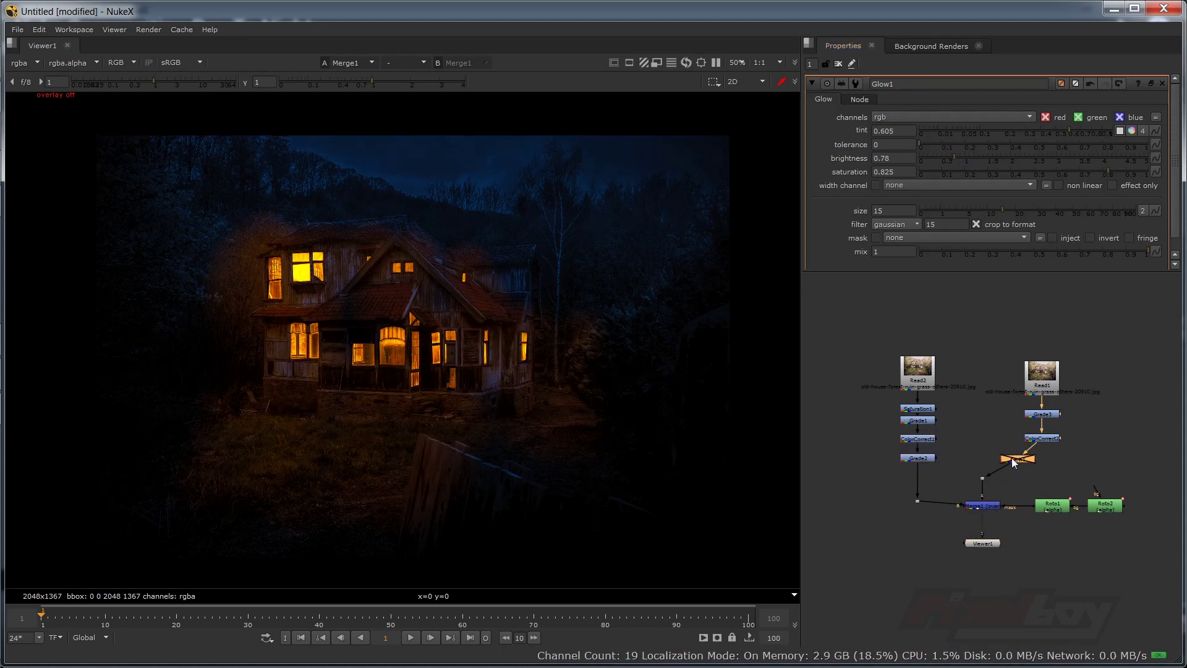
key("d")
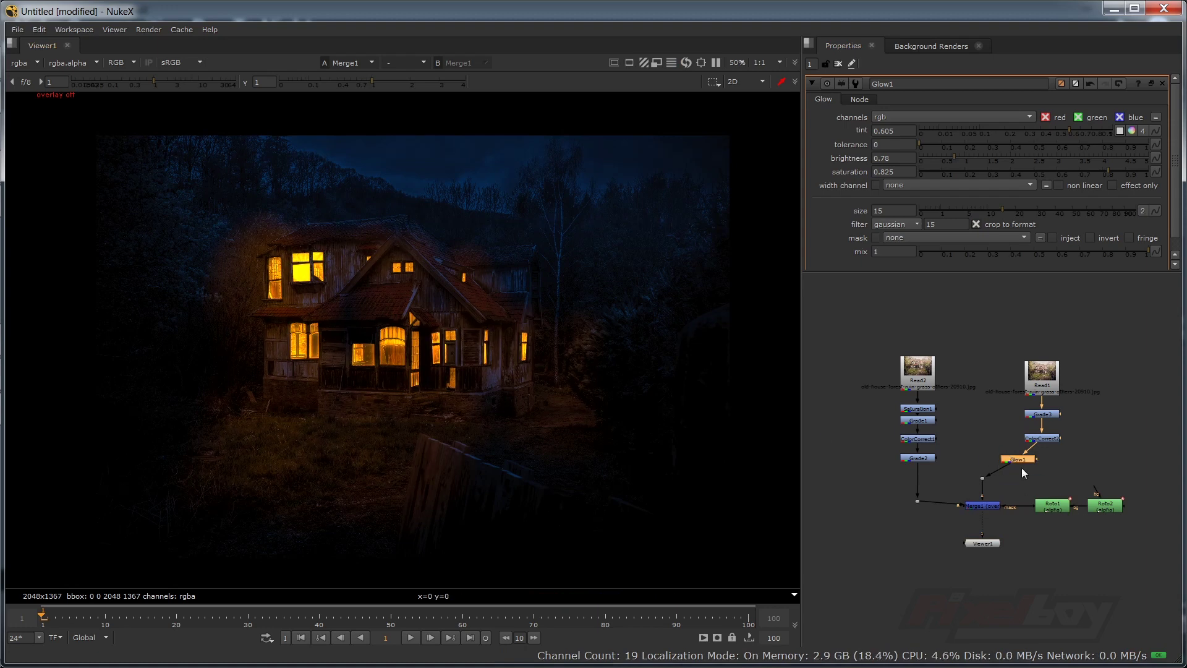
- Set the opacity of the Roto2 light-spill shape beside the house's upper-left corner to 0.004 and check the composite without overlays
double_click(1105, 505)
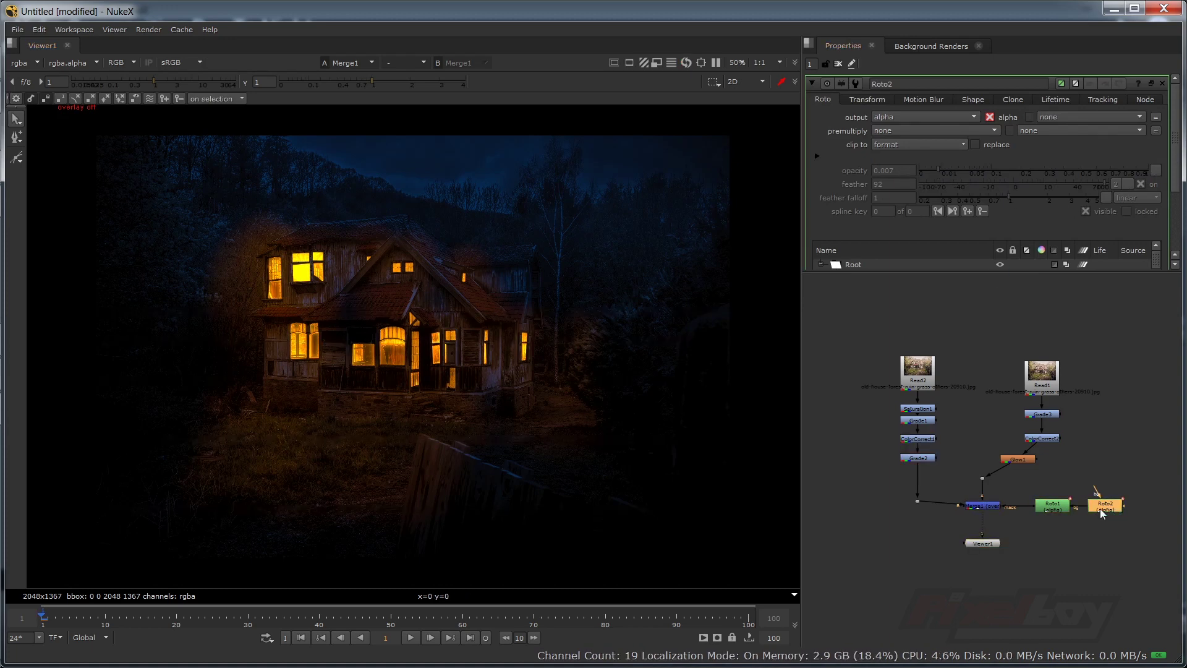
key("o")
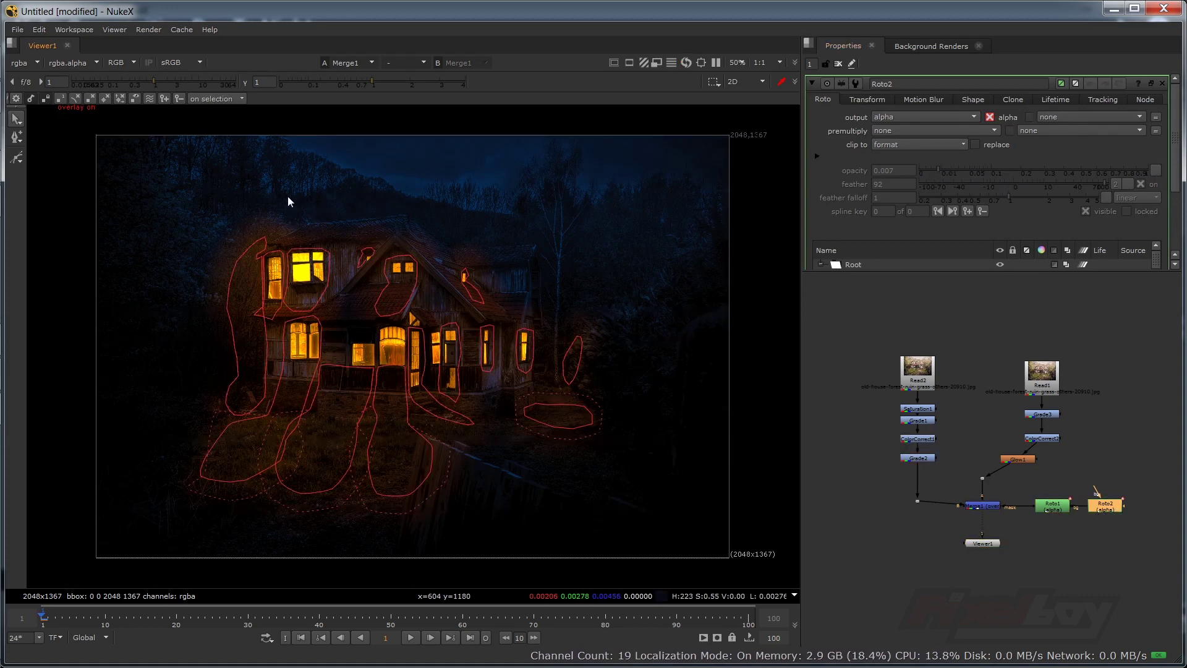
left_click_drag(260, 182, 301, 256)
key("o")
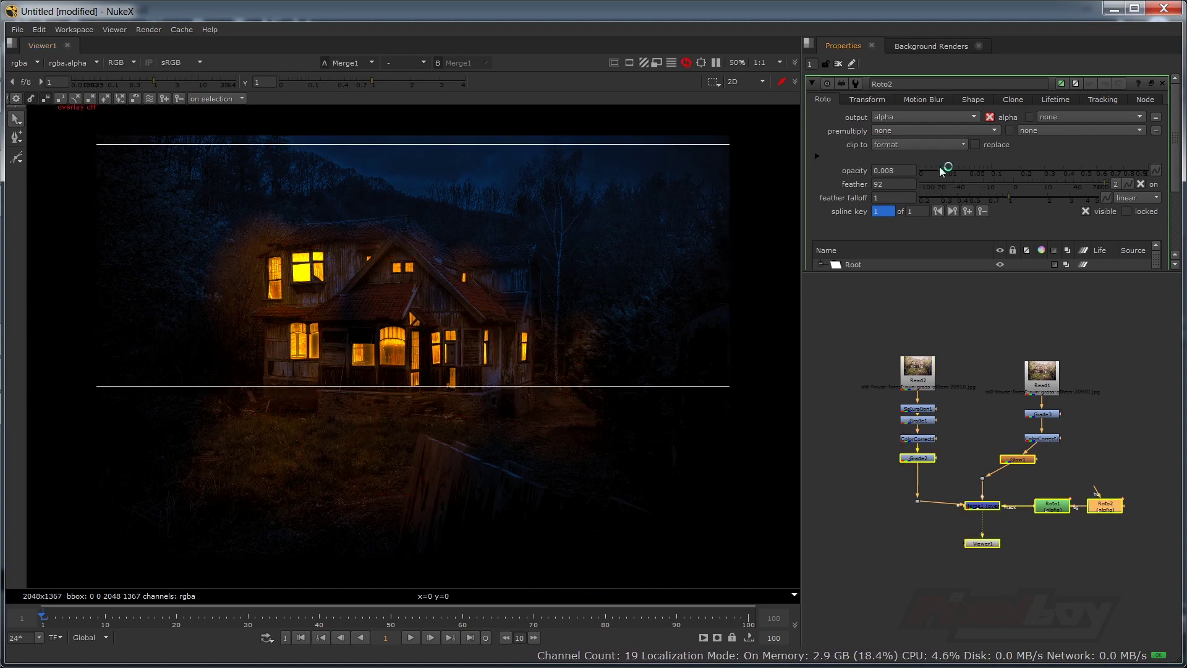
mouse_move(939, 171)
left_mouse_down()
mouse_move(960, 172)
mouse_move(932, 171)
left_mouse_up()
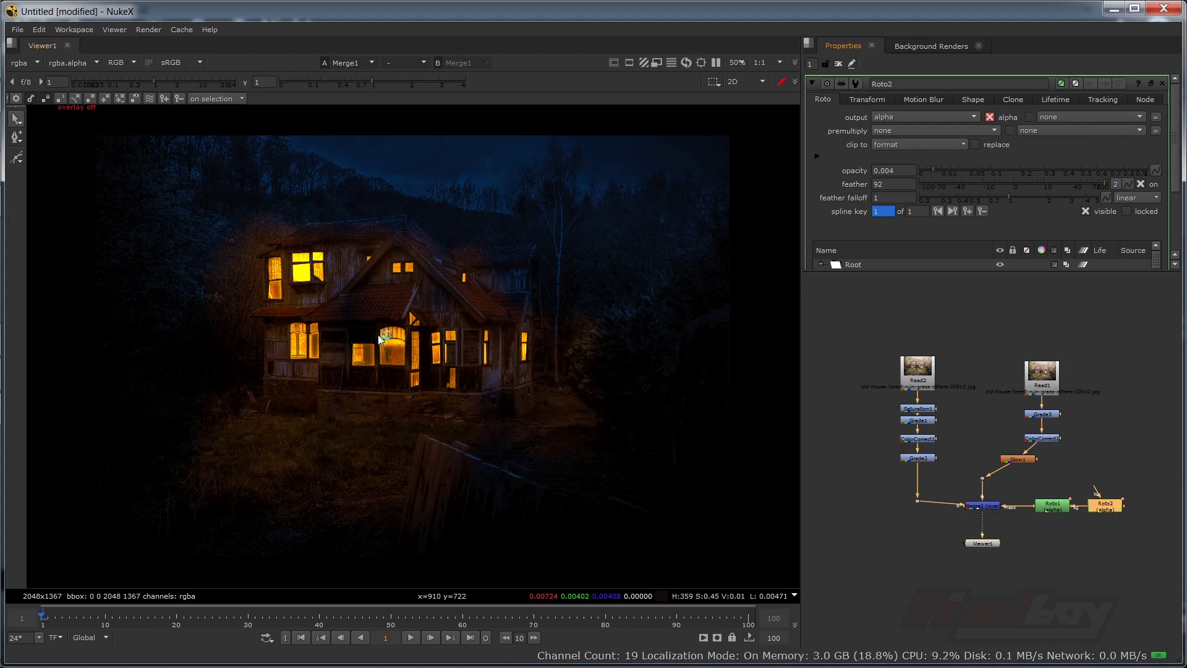
scroll(382, 334, "up", 3)
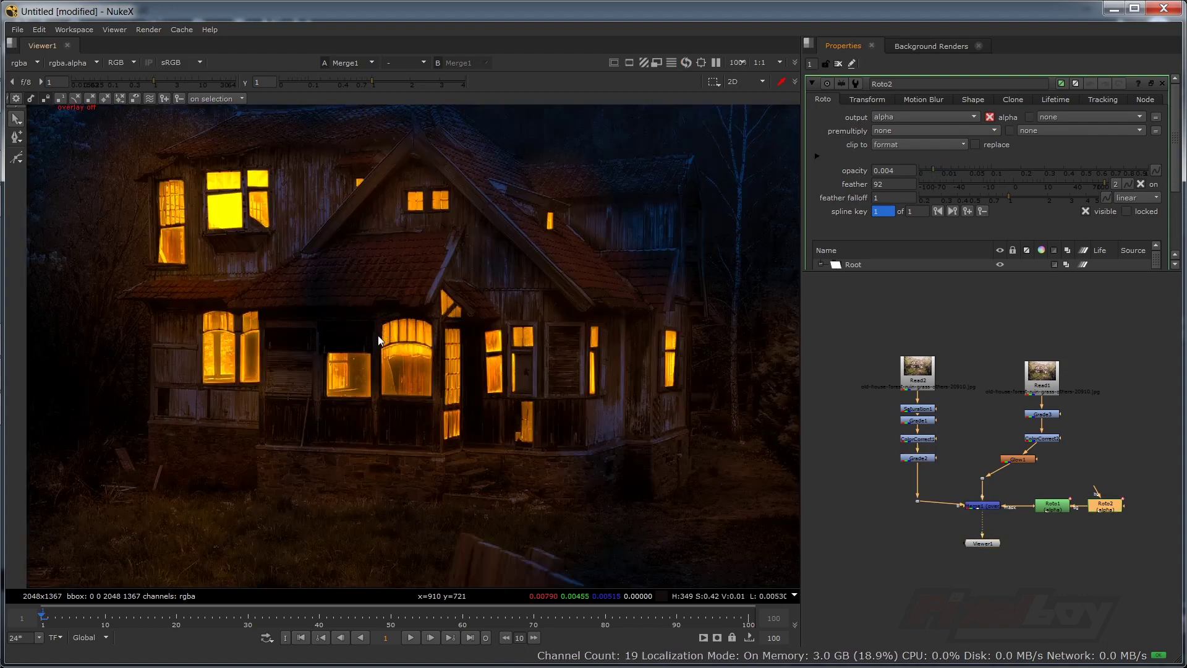
scroll(379, 338, "down", 3)
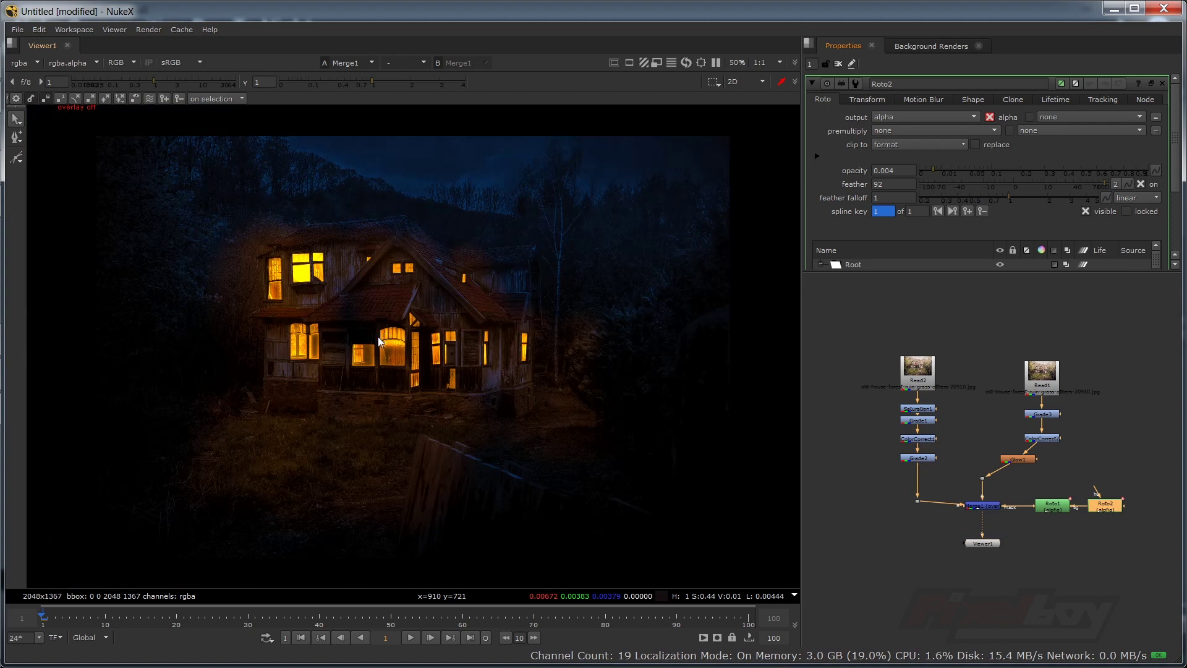
scroll(377, 338, "down", 1)
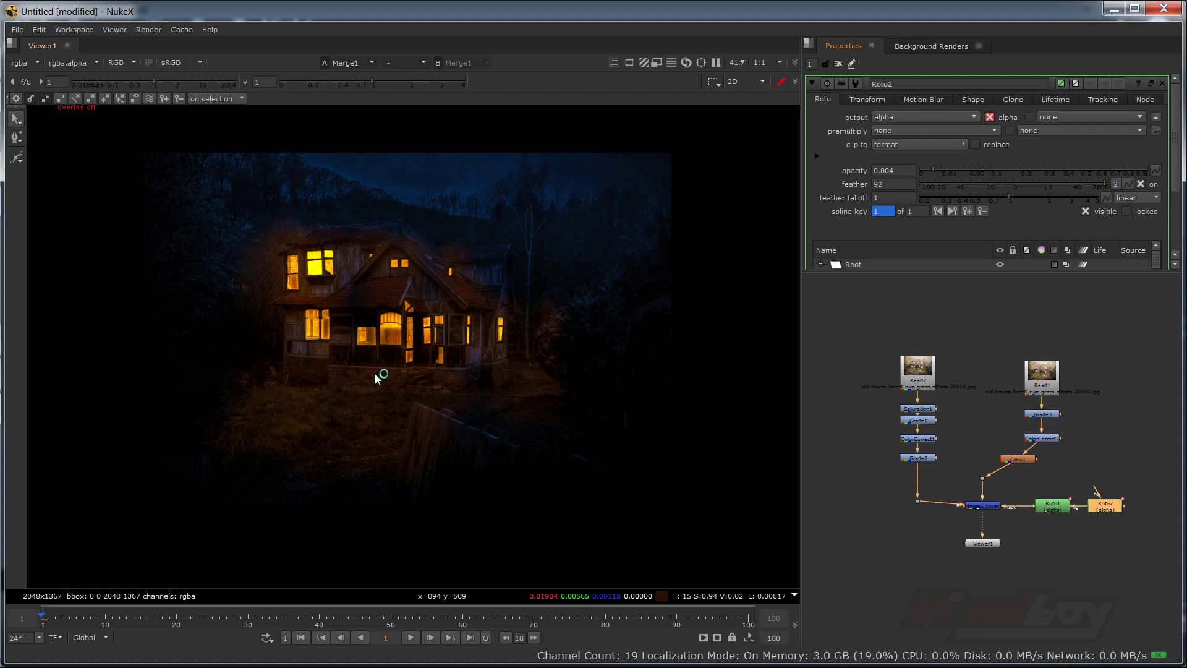
- Set the feather of the two large porch window shapes in Roto1 to 14 and their feather falloff to 20
scroll(375, 374, "up", 3)
double_click(1052, 506)
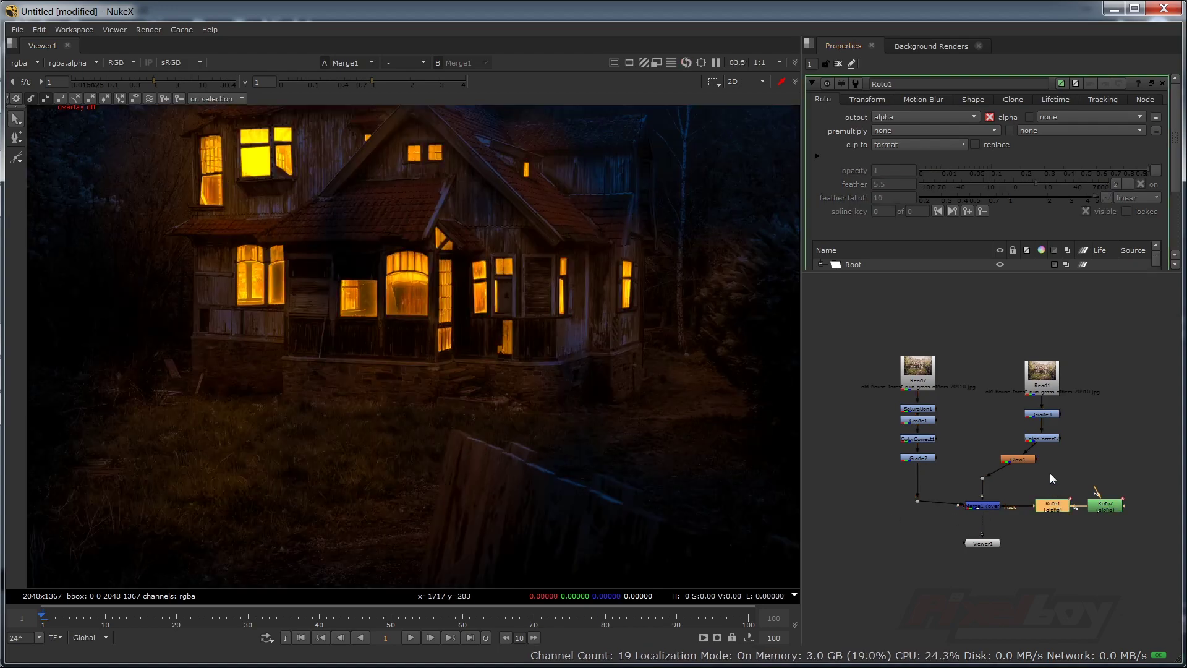
key("o")
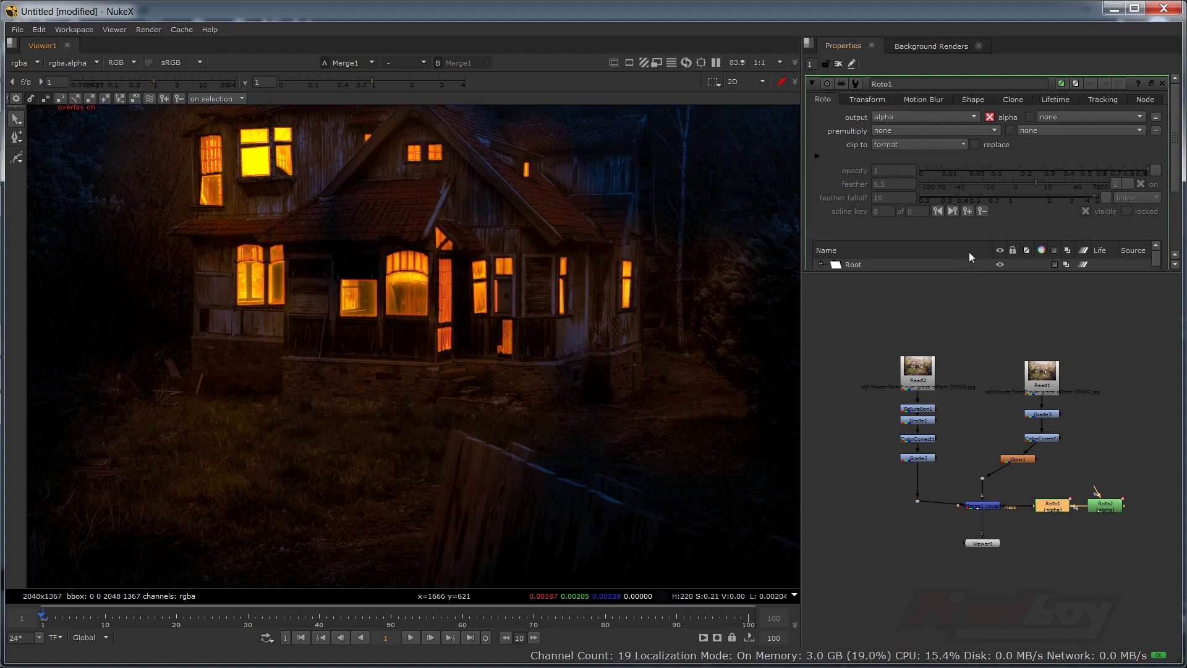
key("ctrl+v")
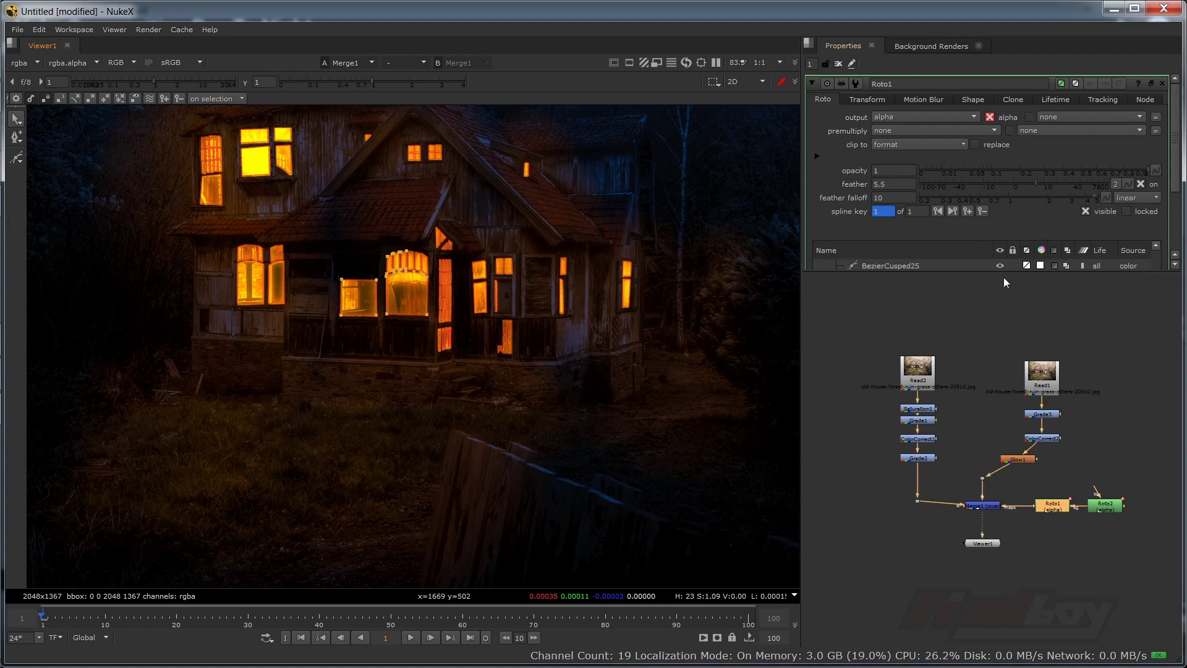
left_click_drag(1037, 182, 1062, 183)
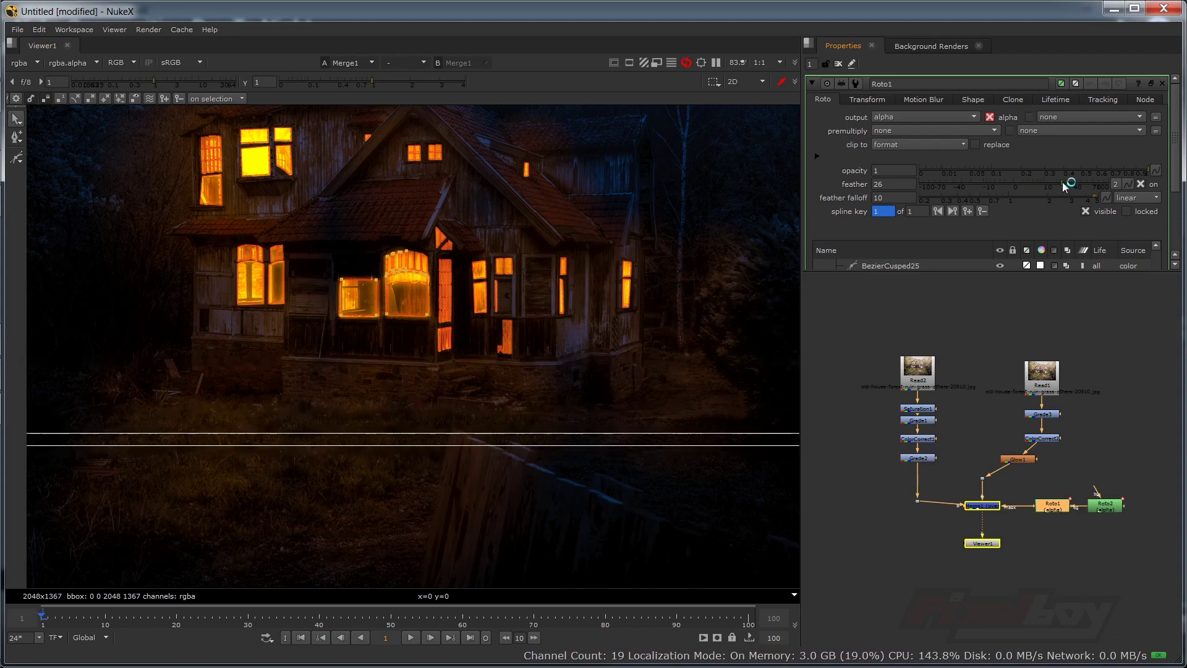
key("o")
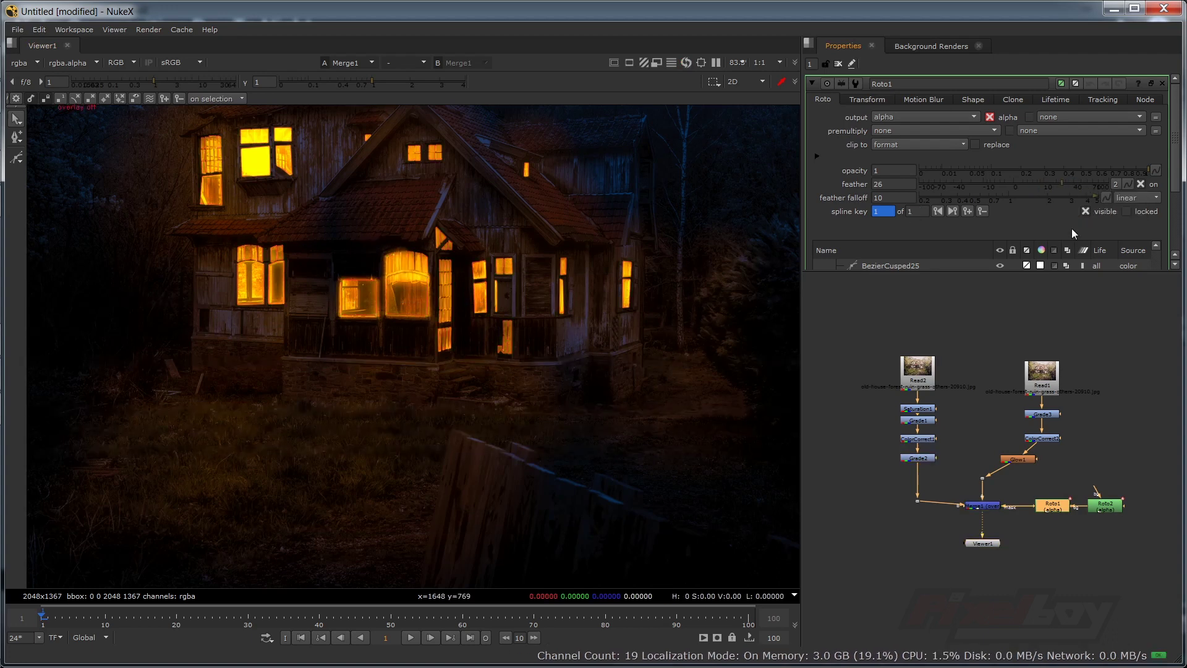
left_click_drag(1058, 183, 1048, 183)
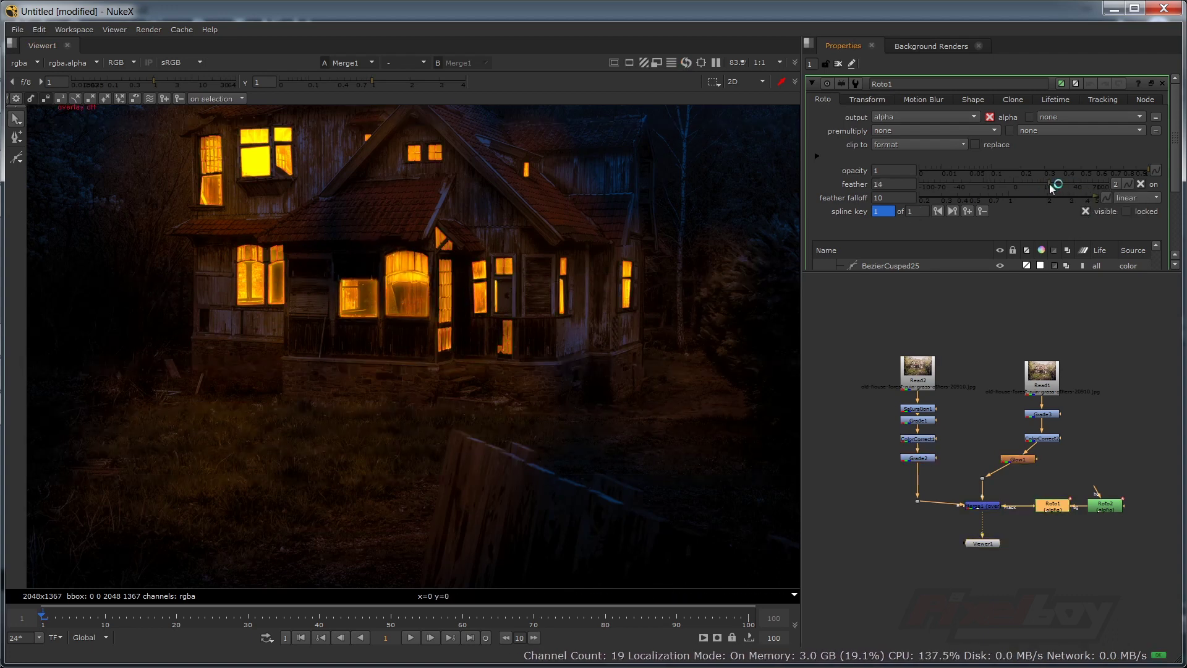
double_click(909, 196)
type("20")
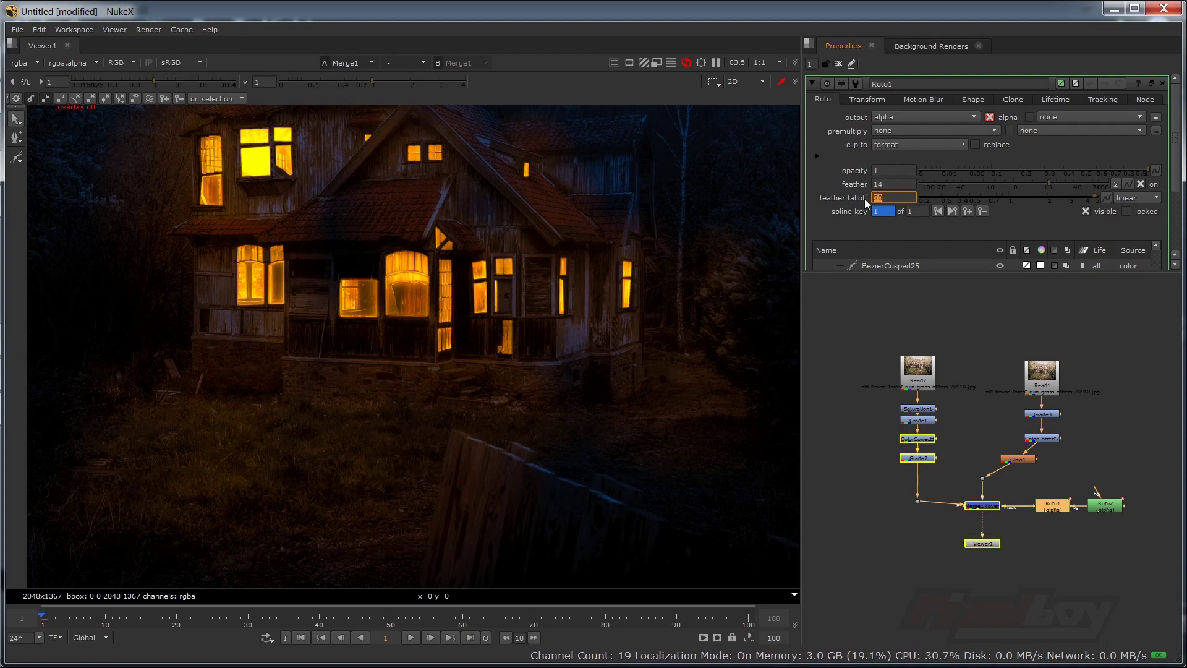
key("Return")
scroll(501, 343, "down", 2)
scroll(510, 344, "down", 1)
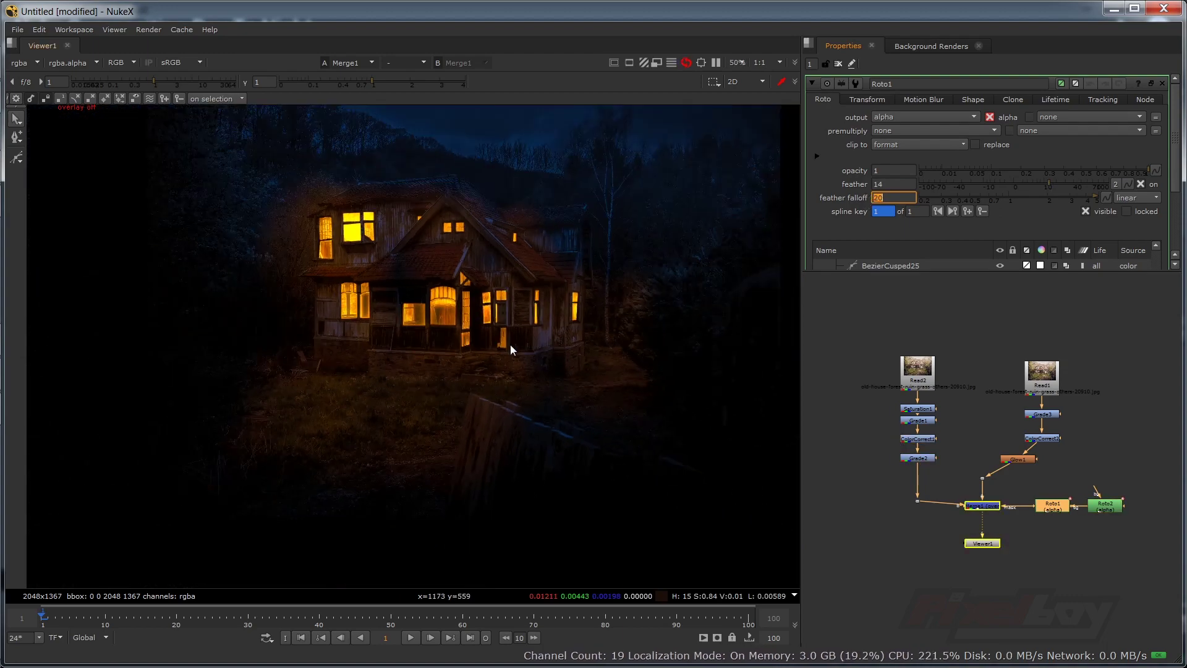
- Select the Roto2 shapes around the house and set their feather to 32, feather falloff to 1.36 and opacity to 0.024
double_click(1095, 507)
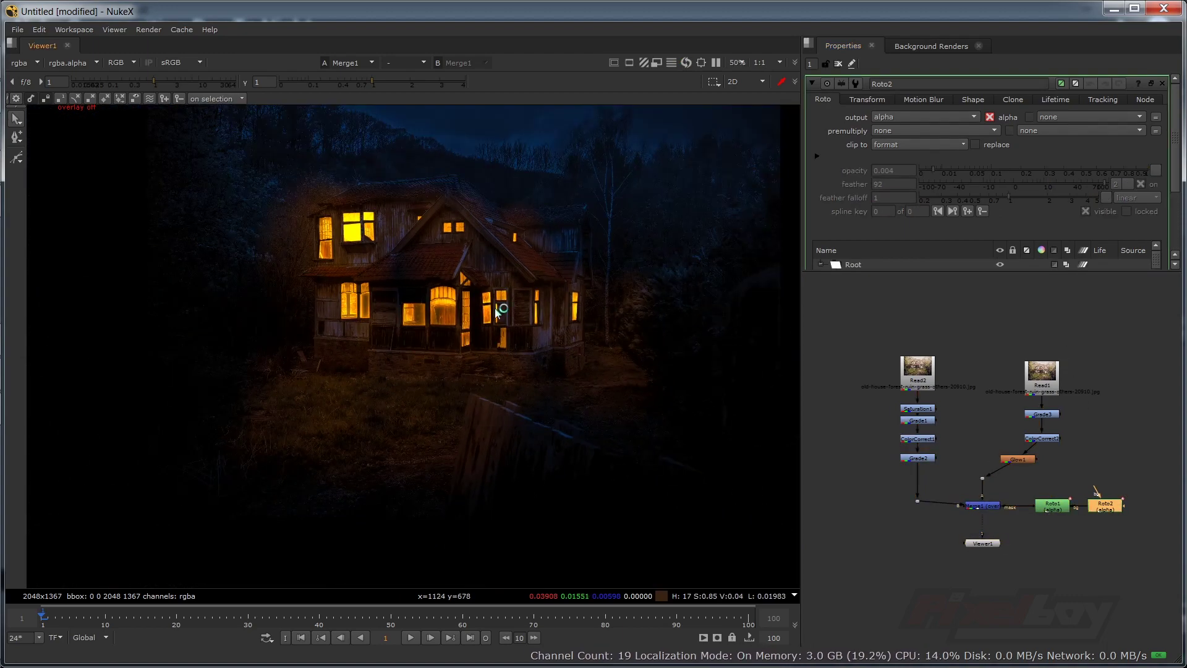
key("o")
left_click(621, 306)
left_click(651, 261)
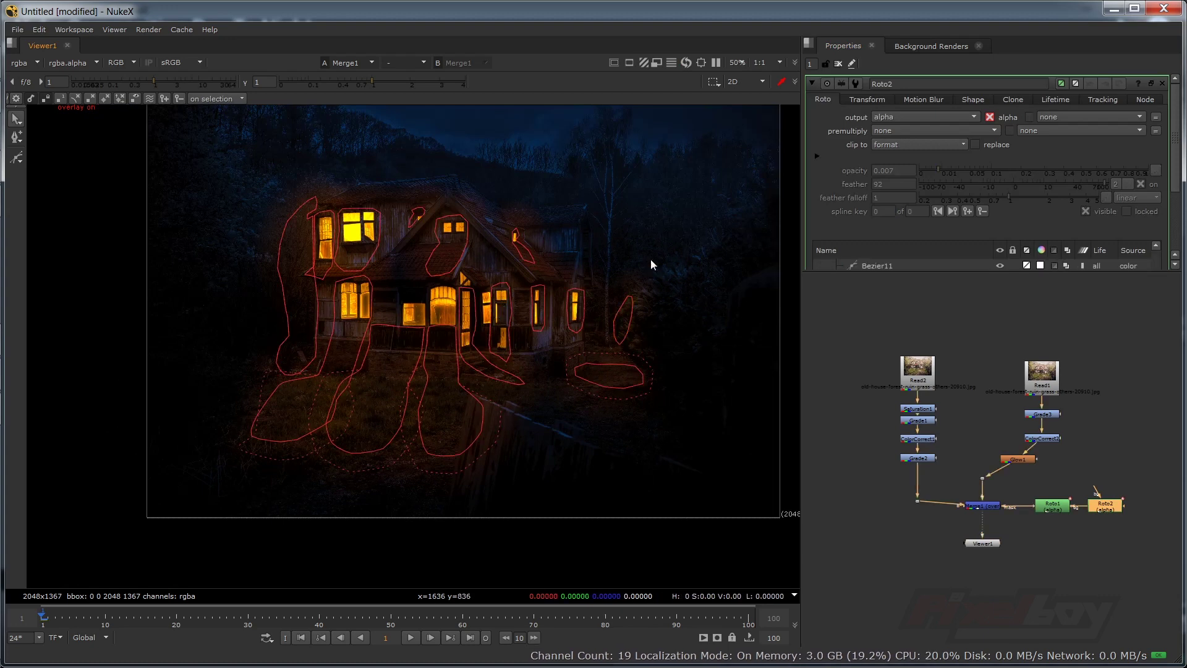
left_click_drag(708, 236, 156, 474)
left_click_drag(217, 151, 746, 513)
left_click_drag(935, 168, 939, 172)
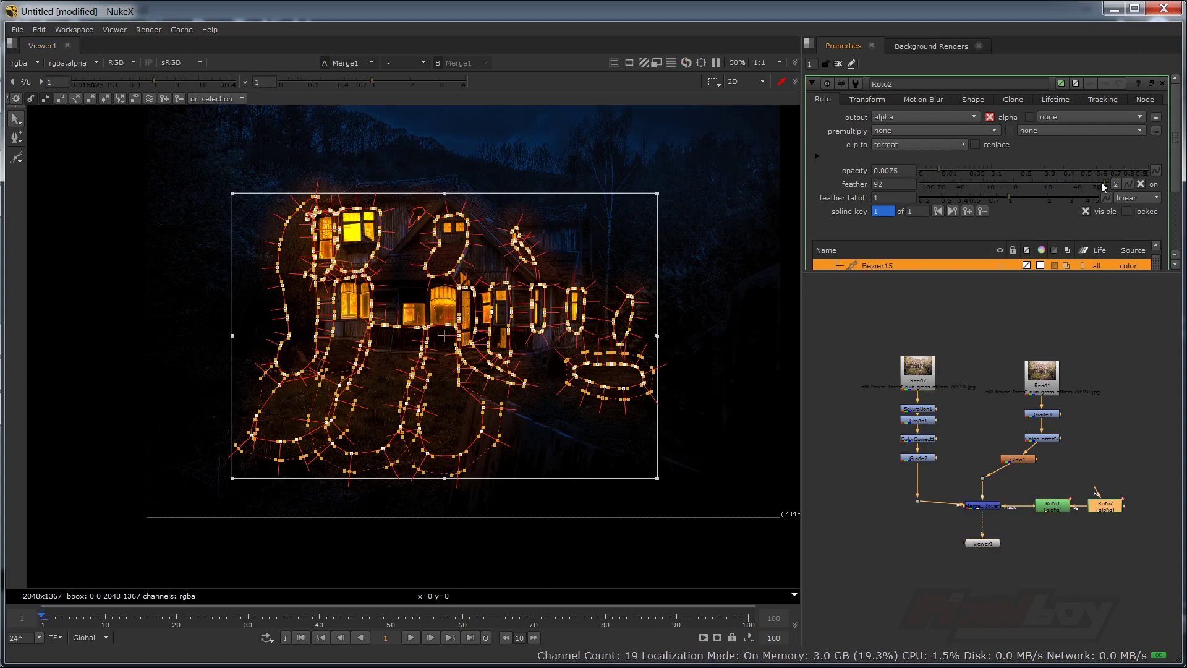
left_click_drag(1102, 184, 1025, 197)
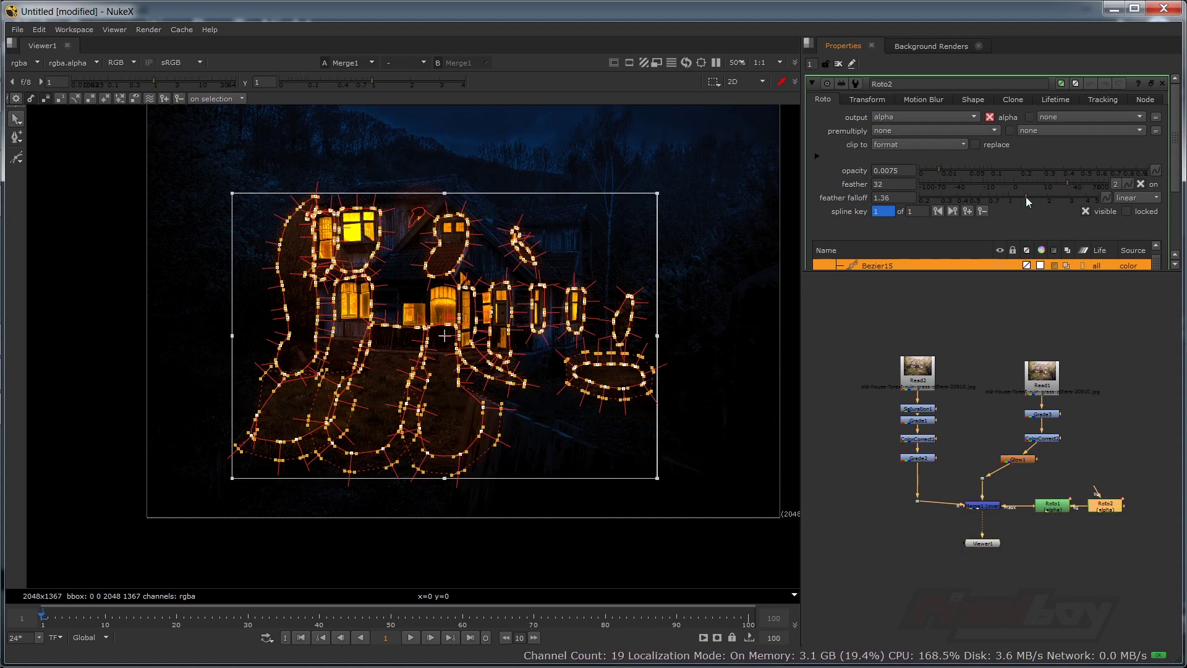
mouse_move(955, 169)
left_mouse_down()
mouse_move(943, 170)
mouse_move(954, 172)
left_mouse_up()
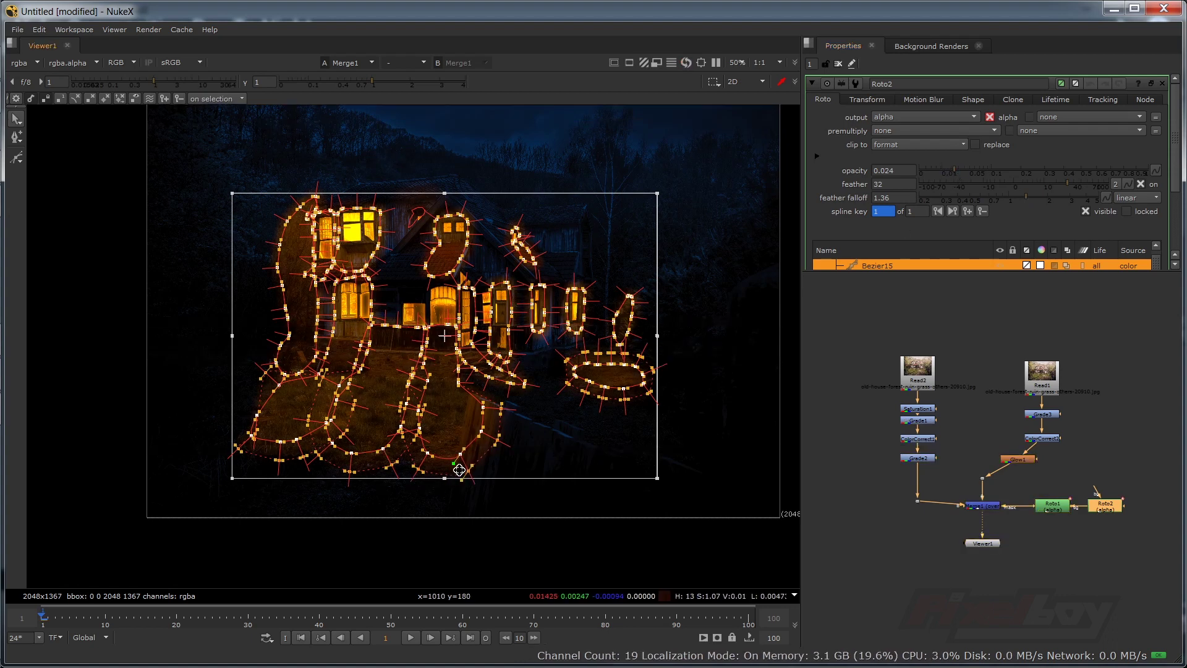
- Move the lower feather point of the right-hand ground shape slightly downward and hide the viewer overlay
left_click_drag(459, 469, 461, 475)
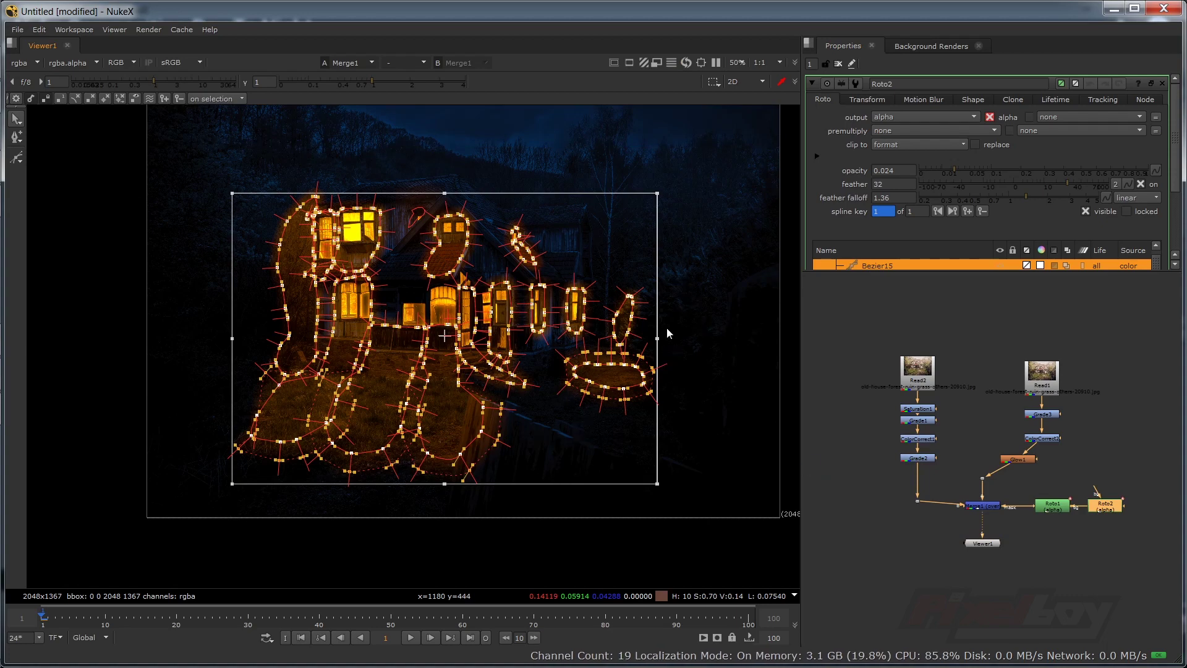
key("alt+g")
left_click(727, 357)
key("q")
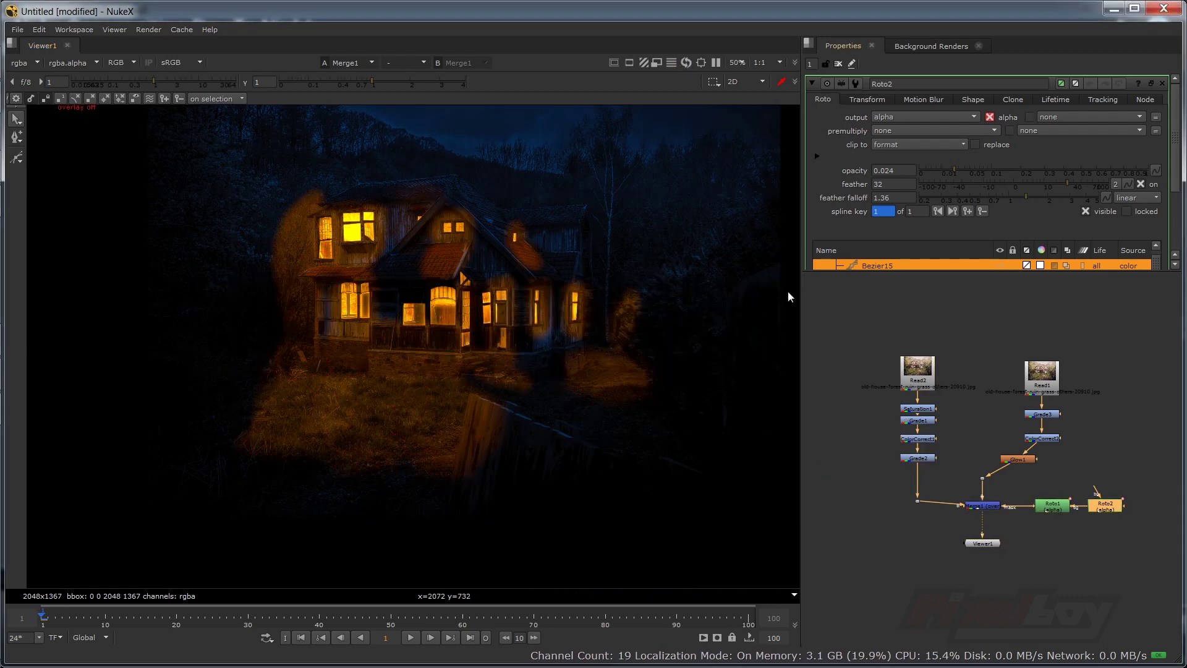
- Lower the selected Roto2 shapes' opacity to 0.004 and inspect the composite and the node graph
left_click_drag(952, 167, 933, 169)
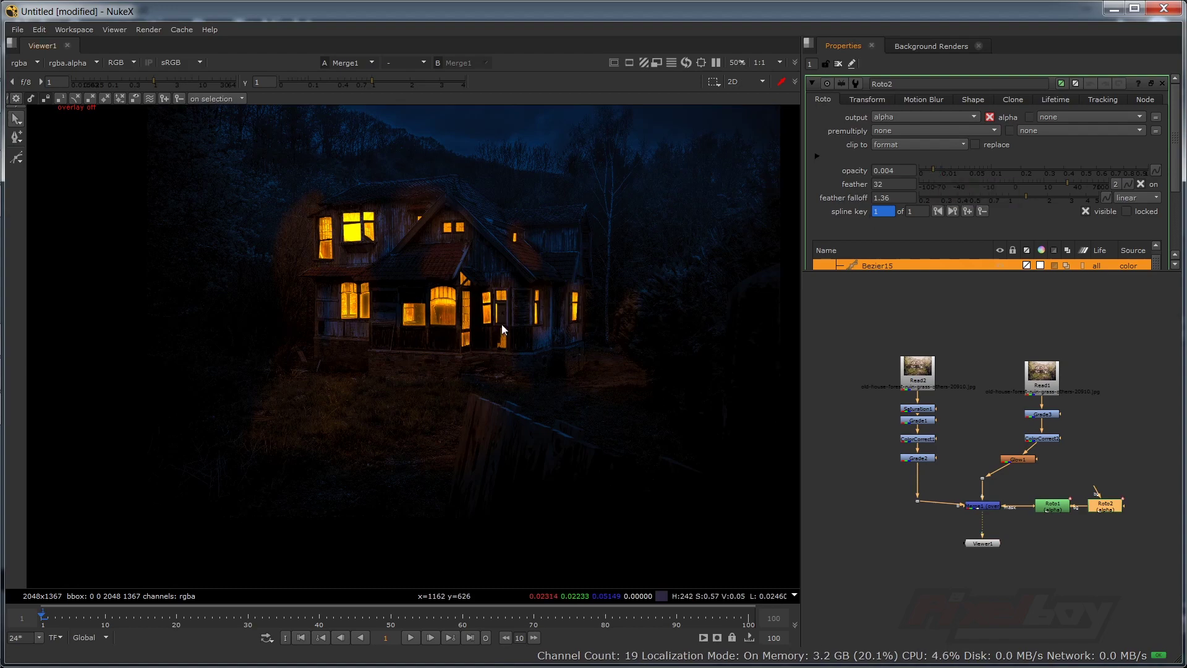
scroll(513, 326, "up", 3)
scroll(516, 330, "down", 3)
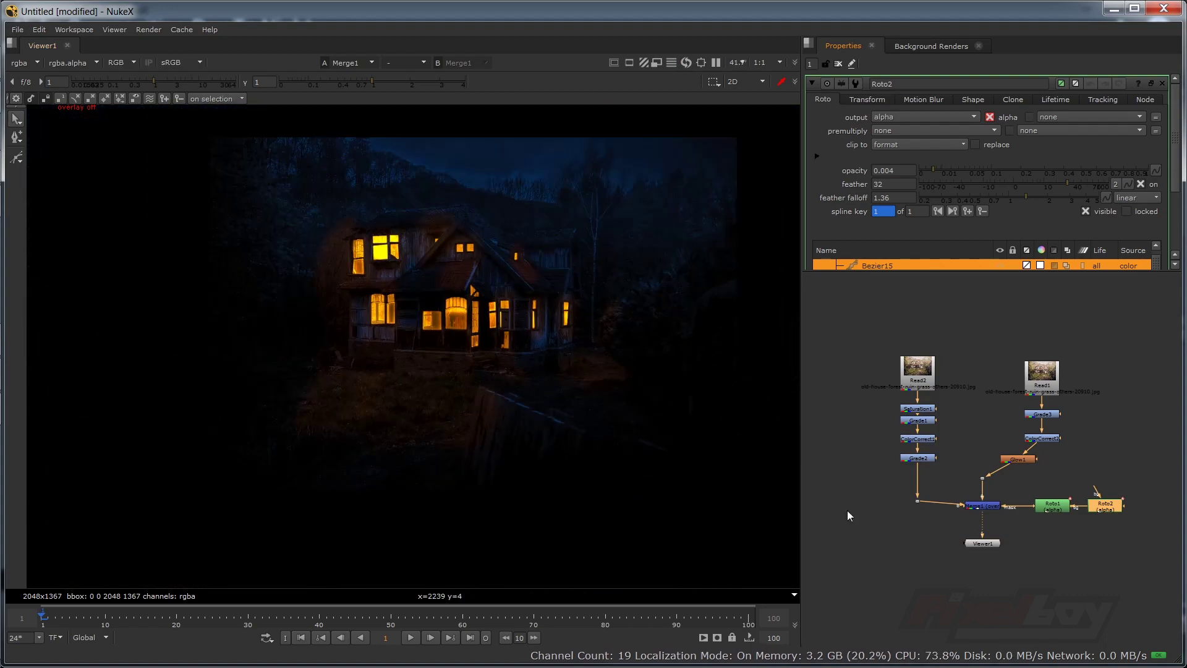
scroll(1058, 558, "up", 3)
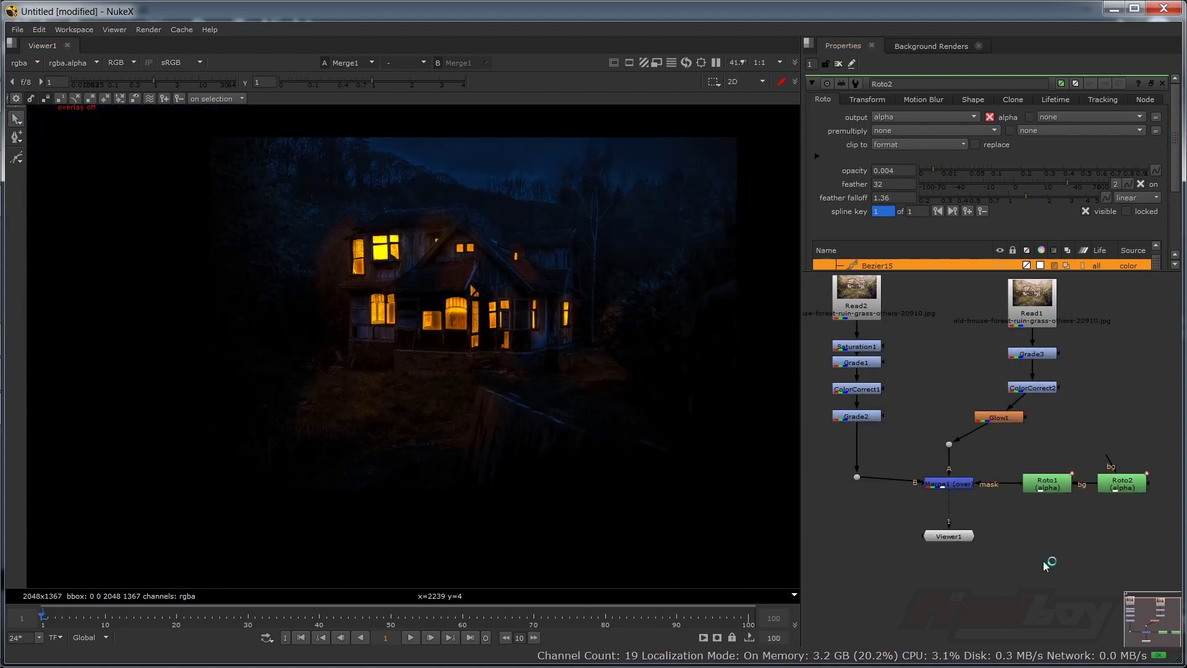
- Raise the opacity of the selected Roto2 shapes to 0.0055 and check the composite without the overlay
left_click_drag(1043, 562, 984, 577)
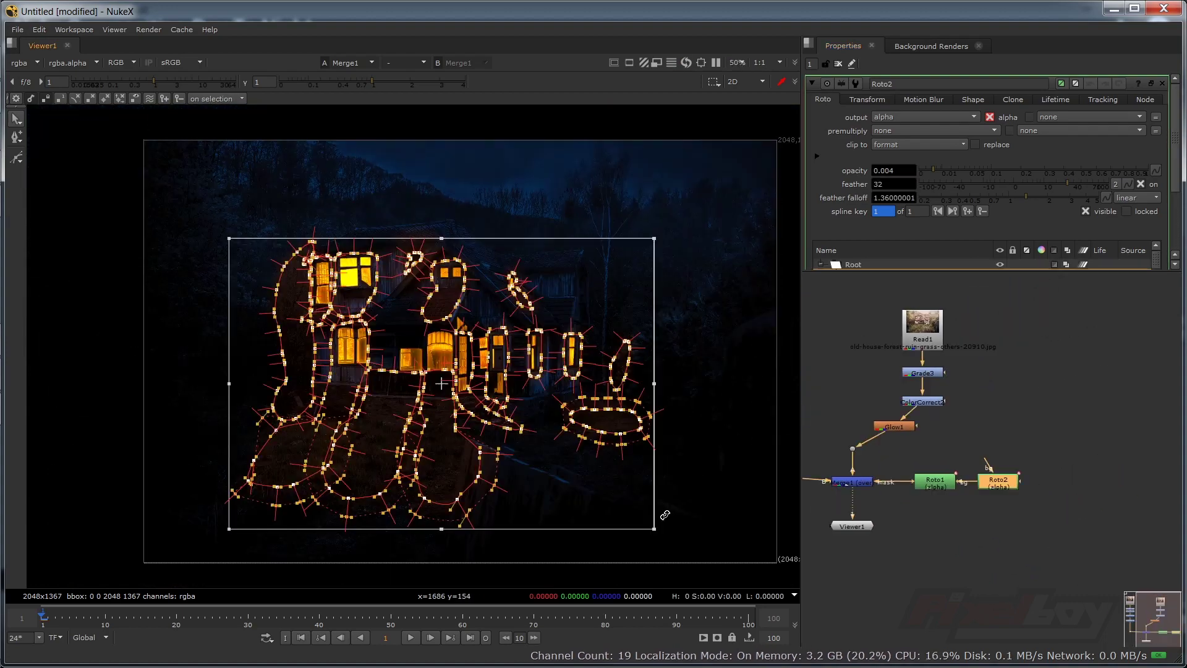
left_click(737, 473)
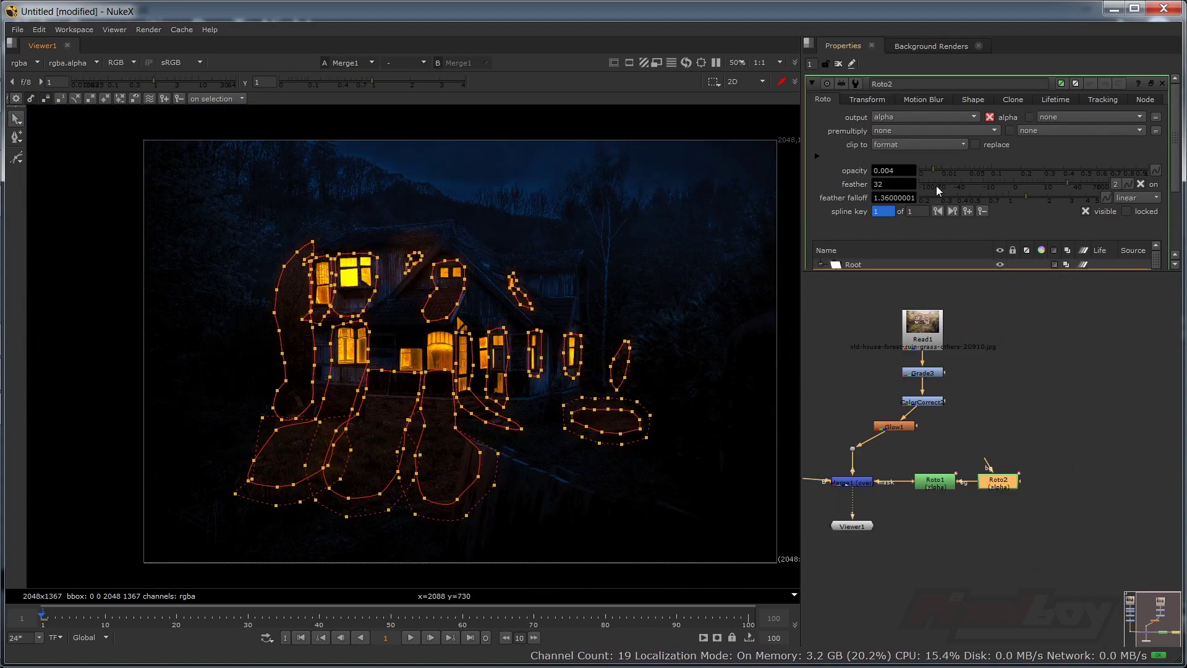
left_click_drag(933, 168, 937, 168)
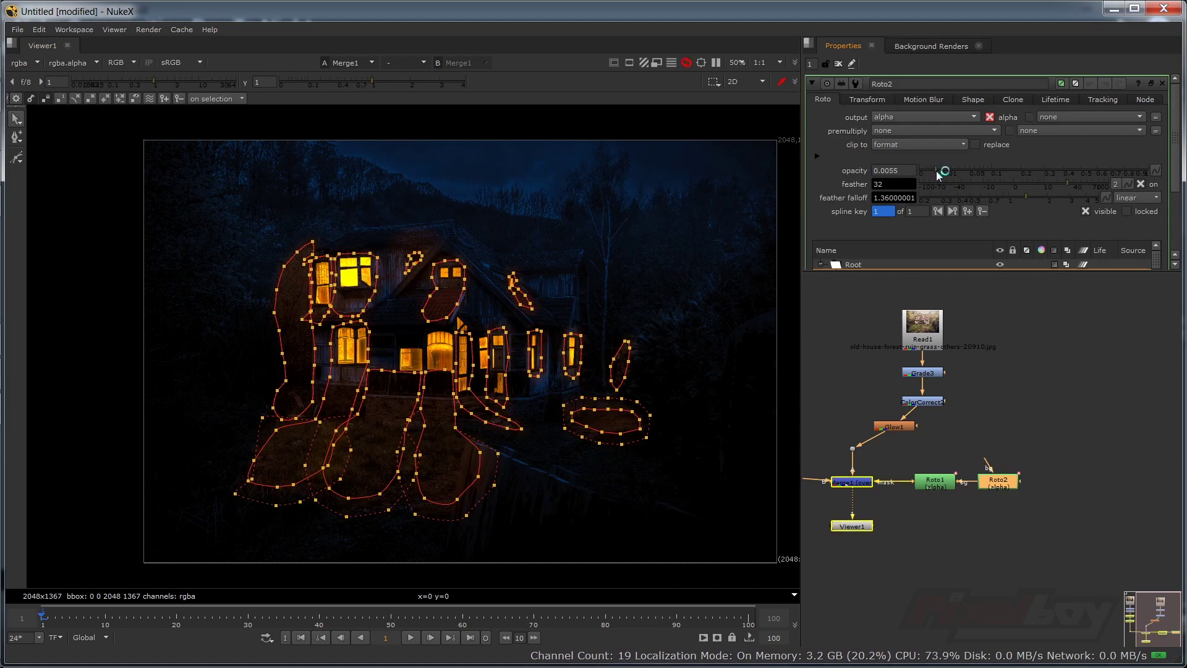
left_click(1068, 414)
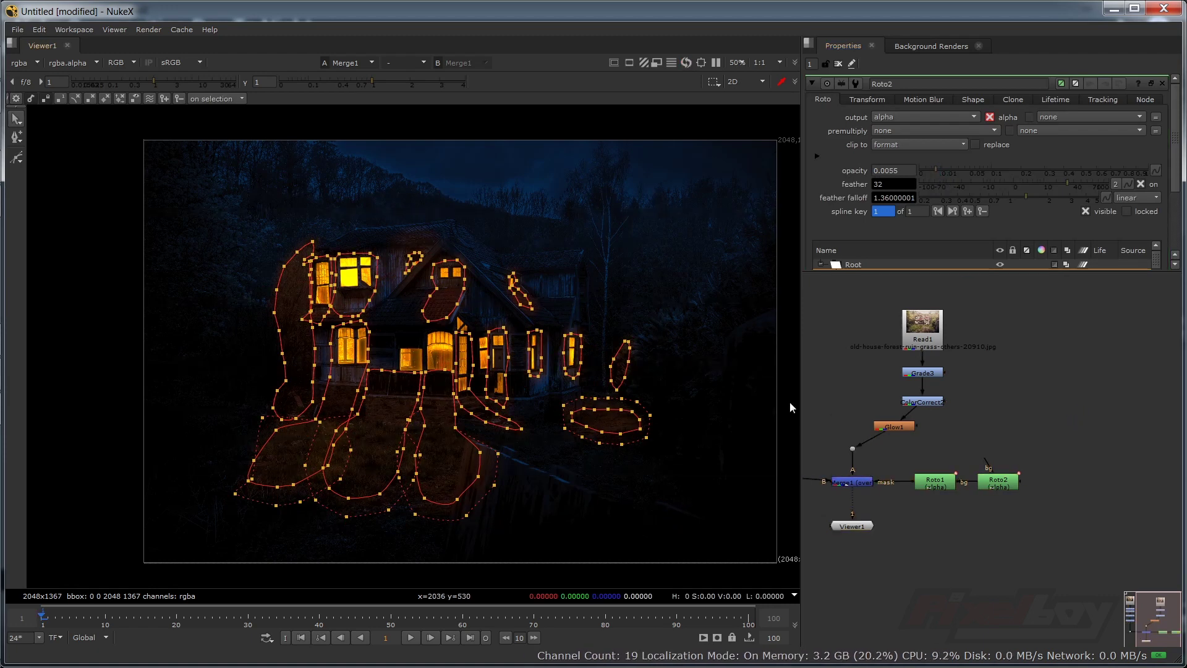
key("o")
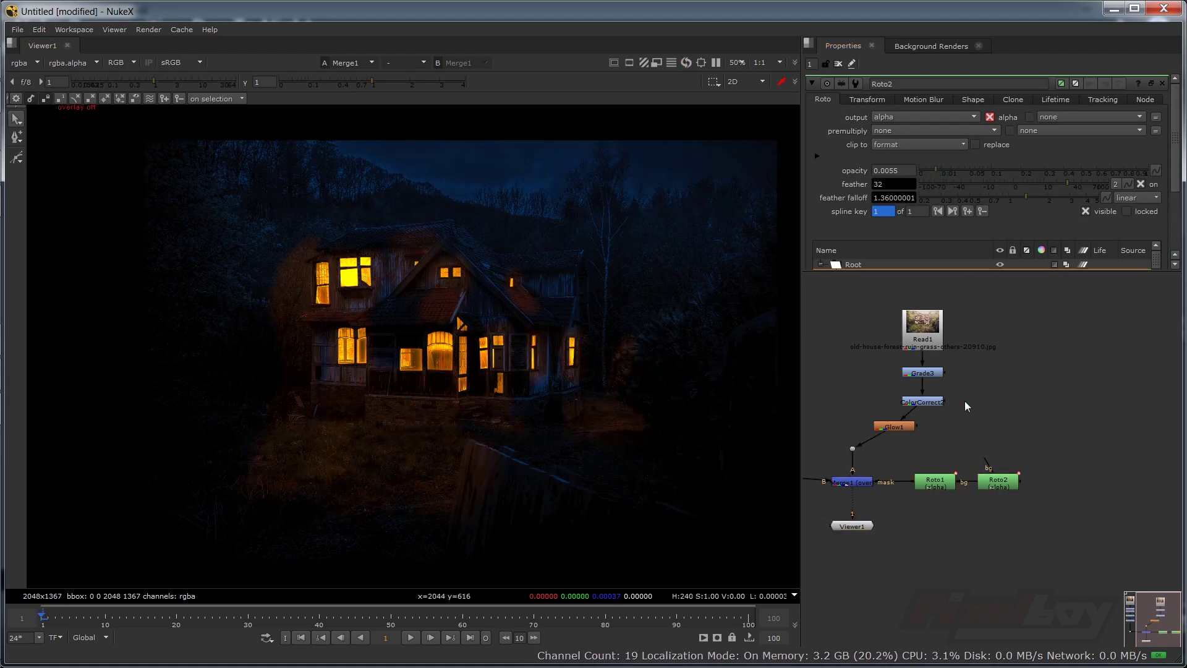
left_click(999, 487)
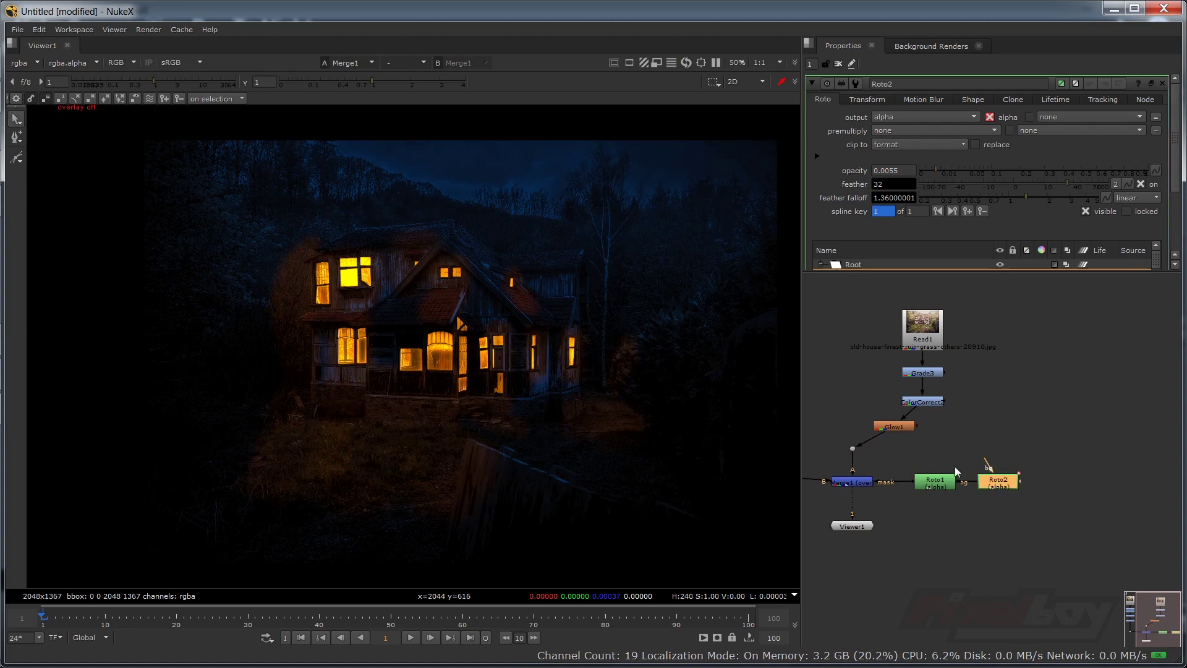
- Pull the outer-edge points of the tall Roto2 shape beside the house outward, away from the wall, and check the result without the overlay
key("o")
left_click_drag(312, 241, 278, 335)
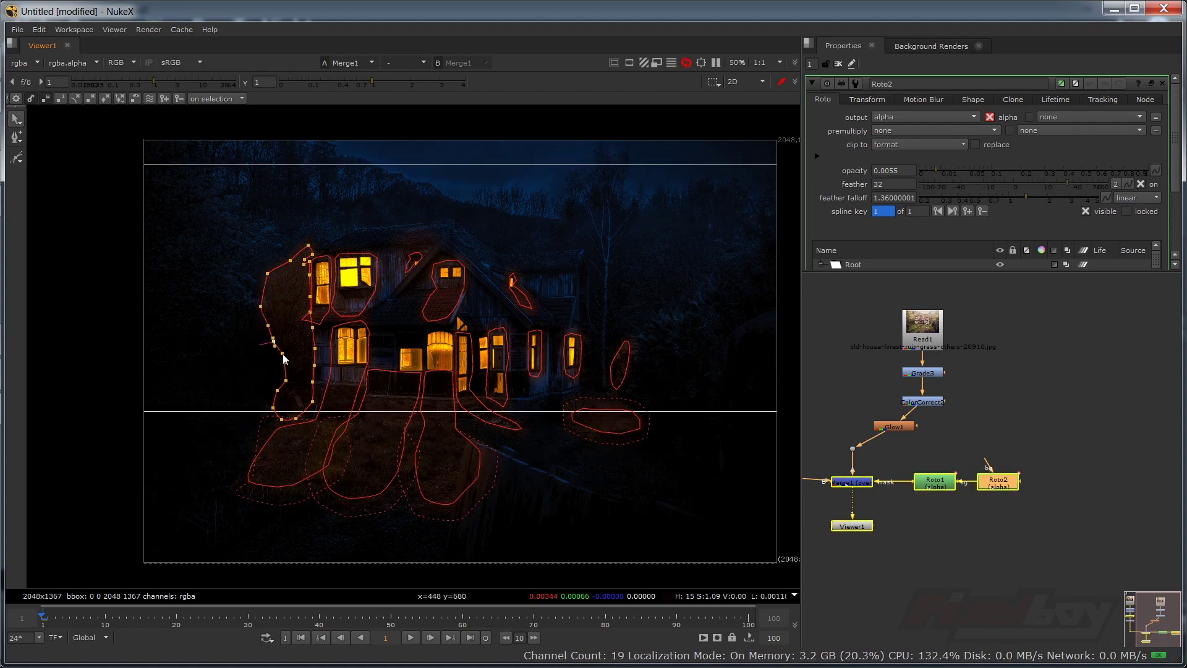
key("o")
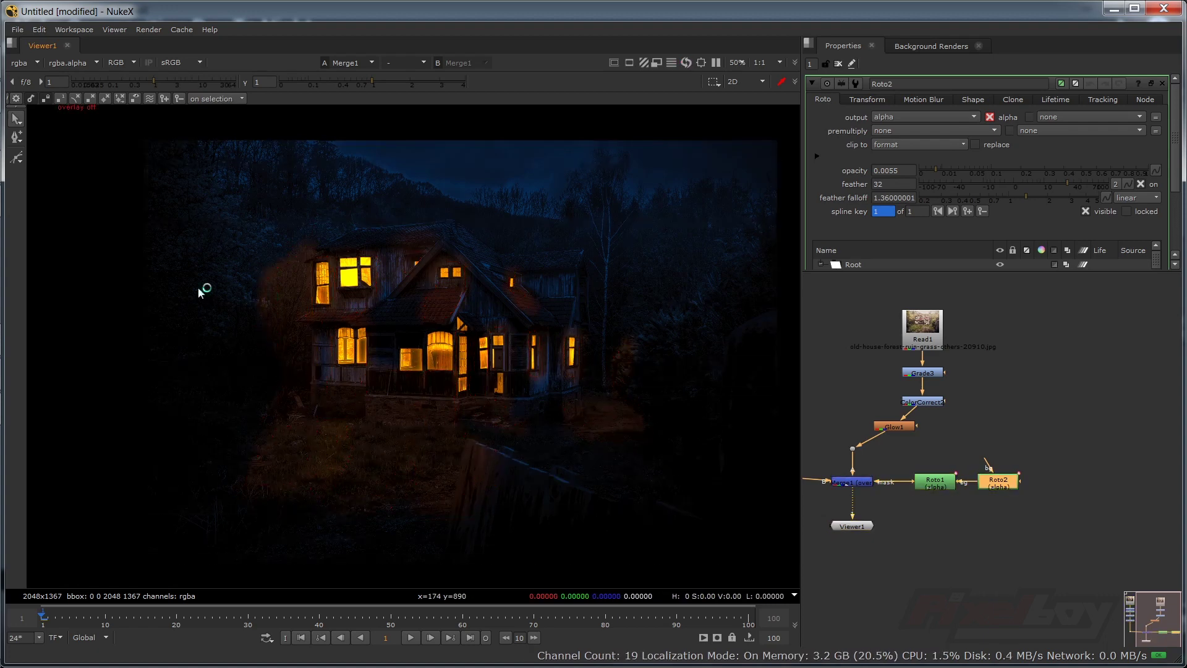
key("o")
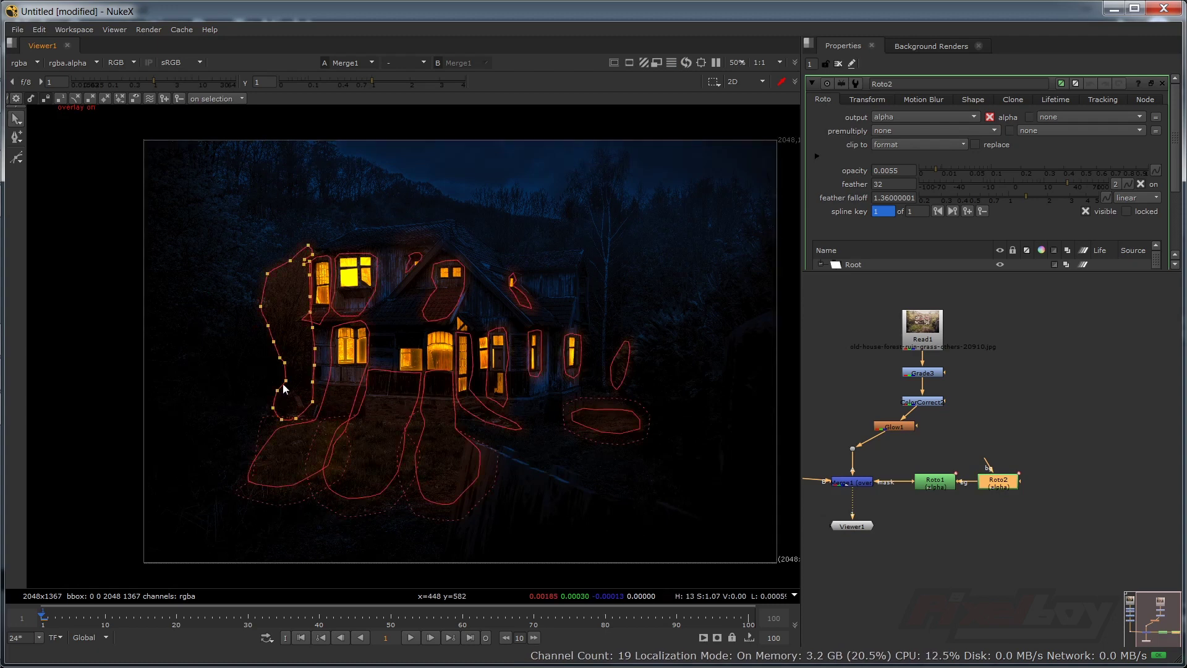
left_click_drag(278, 385, 212, 391)
left_click_drag(278, 364, 240, 366)
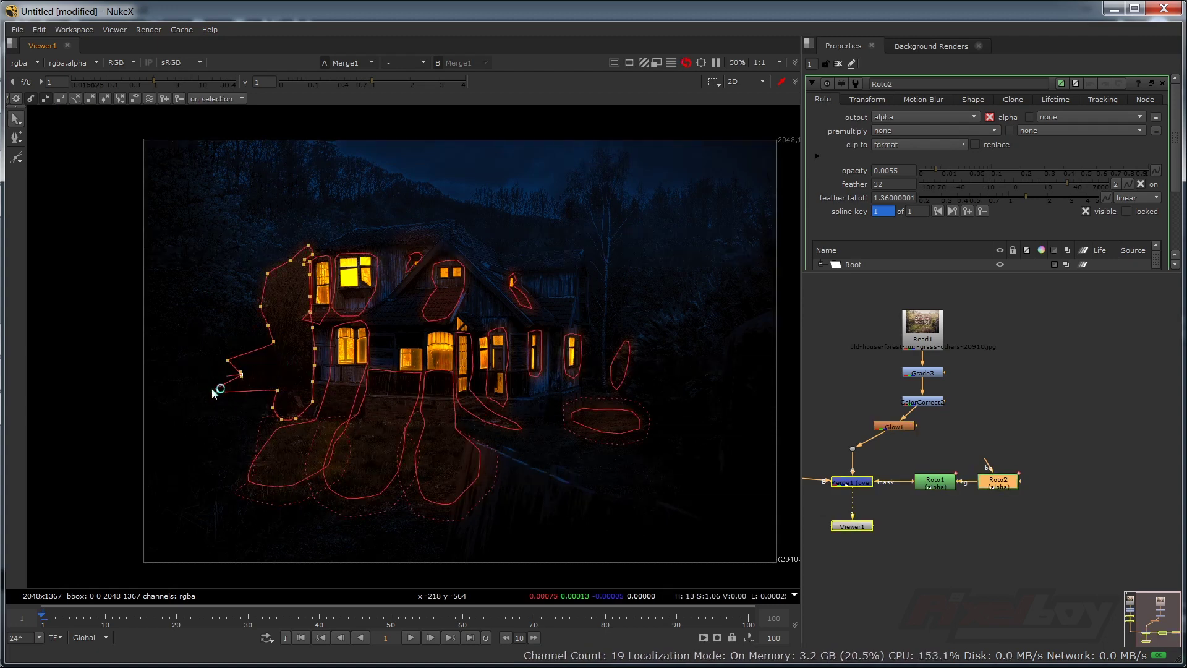
key("o")
key("o")
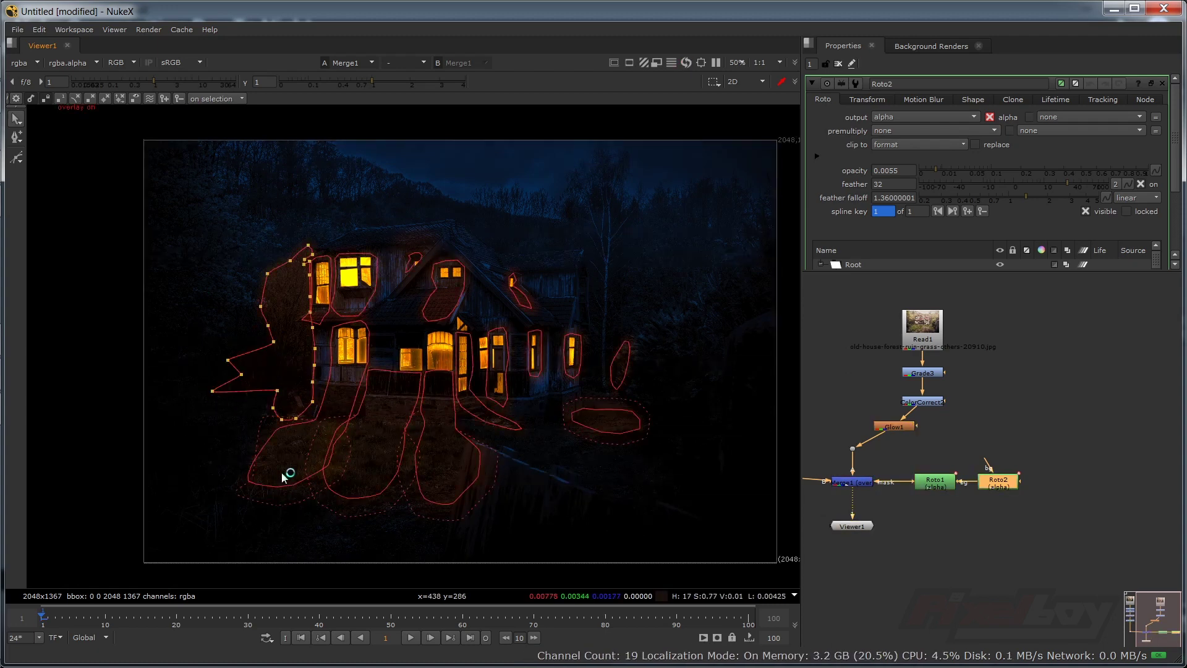
- Reshape the leftmost ground light shape by pulling its lower and outer points outward and adjusting its points near the porch
left_click_drag(249, 480, 204, 485)
left_click_drag(293, 484, 240, 504)
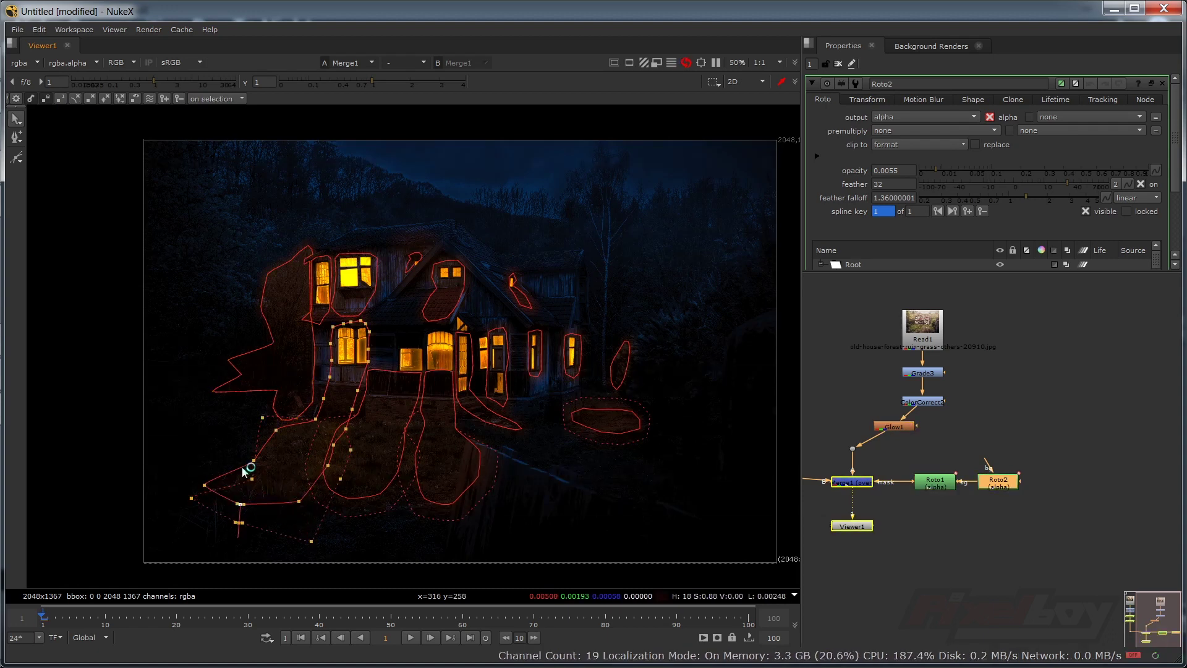
left_click_drag(254, 459, 235, 455)
left_click_drag(317, 418, 319, 396)
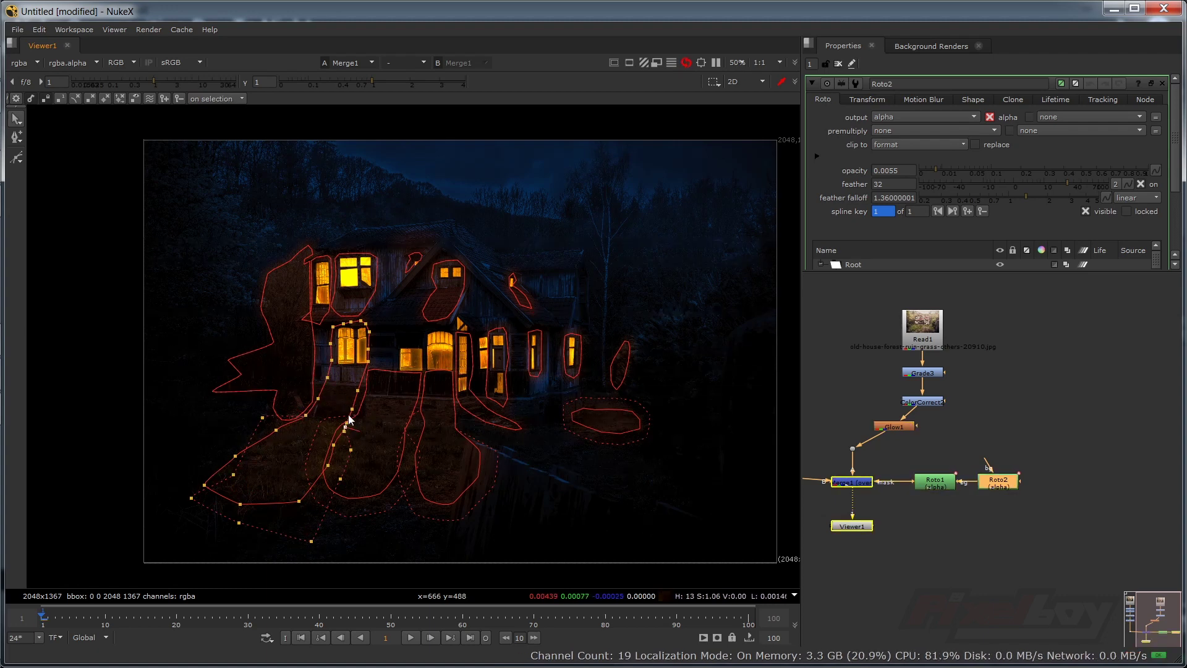
- Set the leftmost ground shape's opacity to 0.021 and check the composite without the overlay
left_click_drag(935, 169, 952, 174)
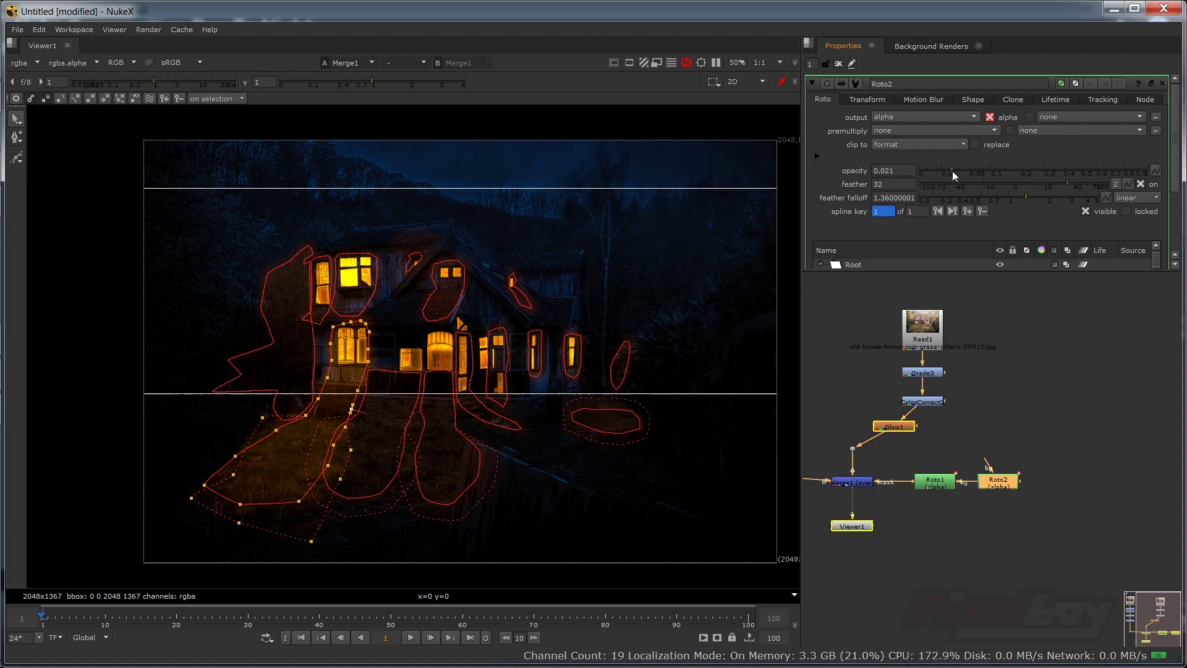
key("o")
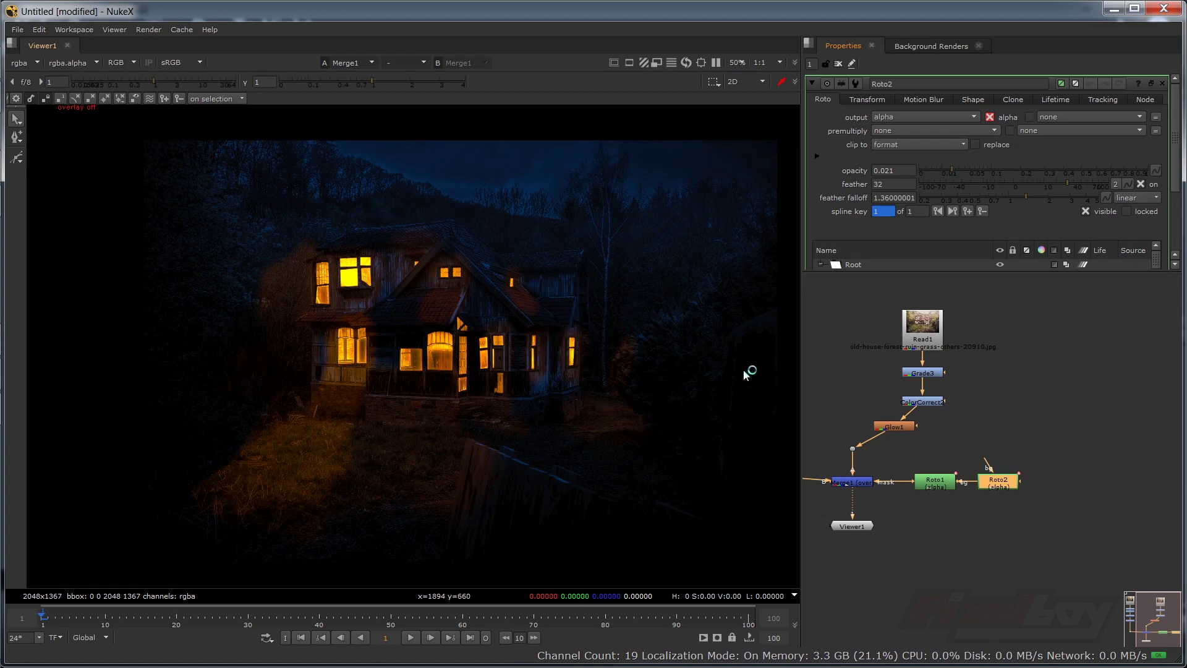
key("o")
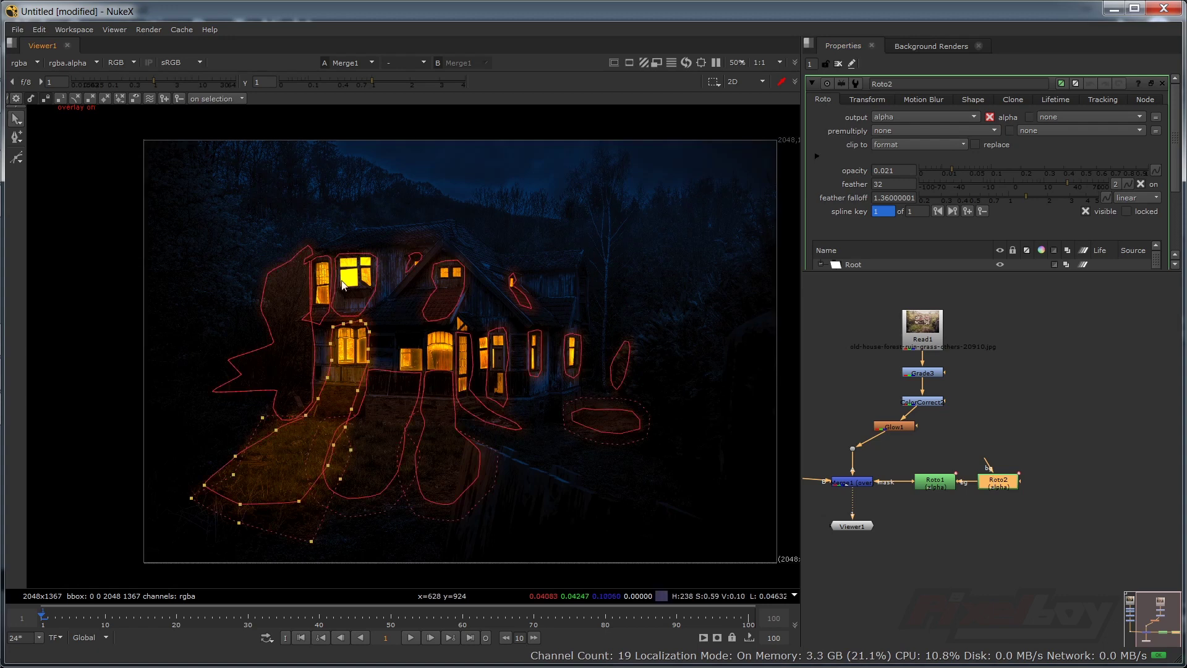
- Select all points of the tall shape left of the house and expand their feather edge outward in three increments
left_click(307, 248)
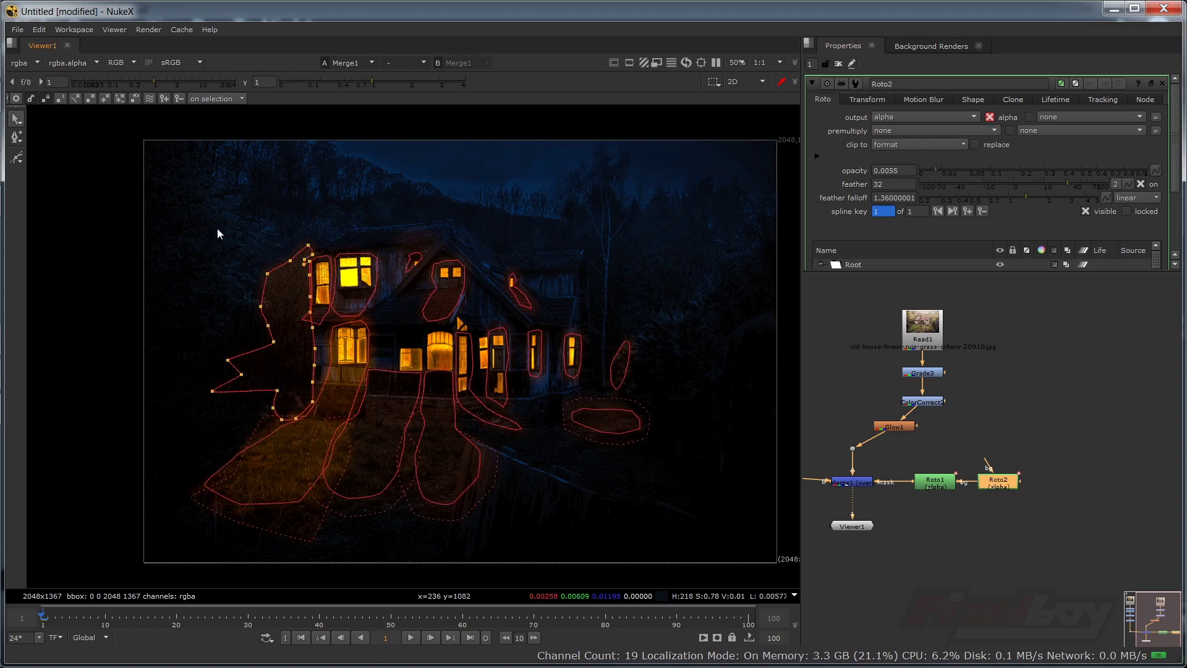
left_click_drag(217, 227, 325, 426)
key("e")
key("e")
key("e")
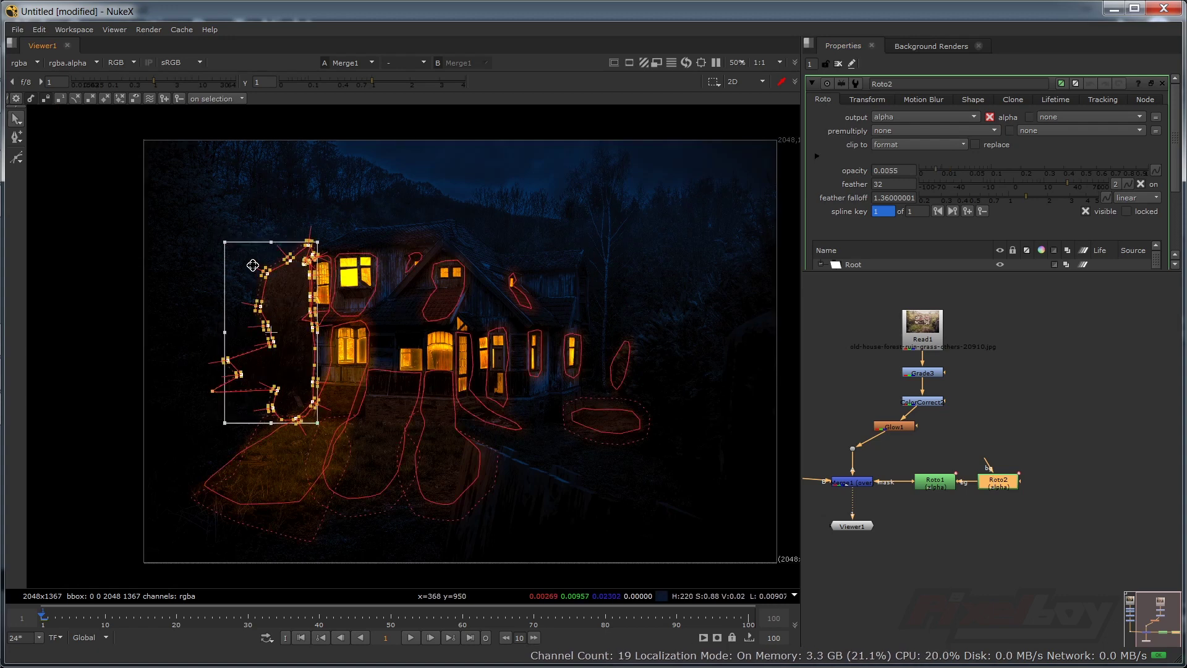
- Select the middle ground light shape below the porch, set its opacity to 0.013 and hide the overlay
left_click(512, 429)
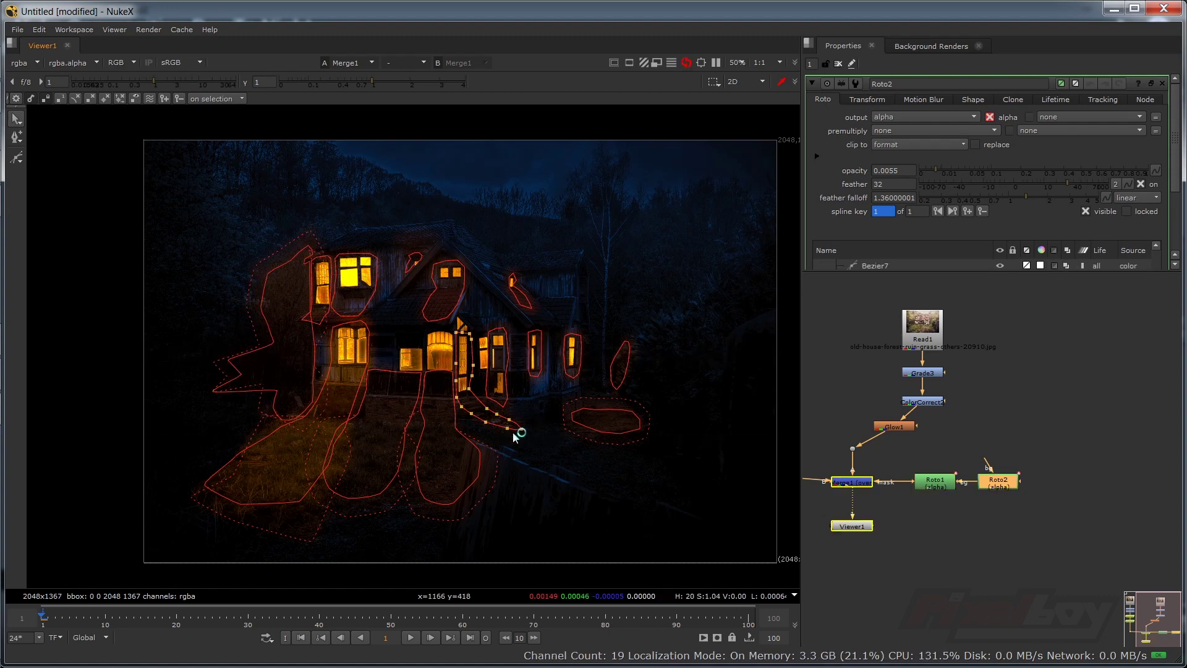
left_click(414, 413)
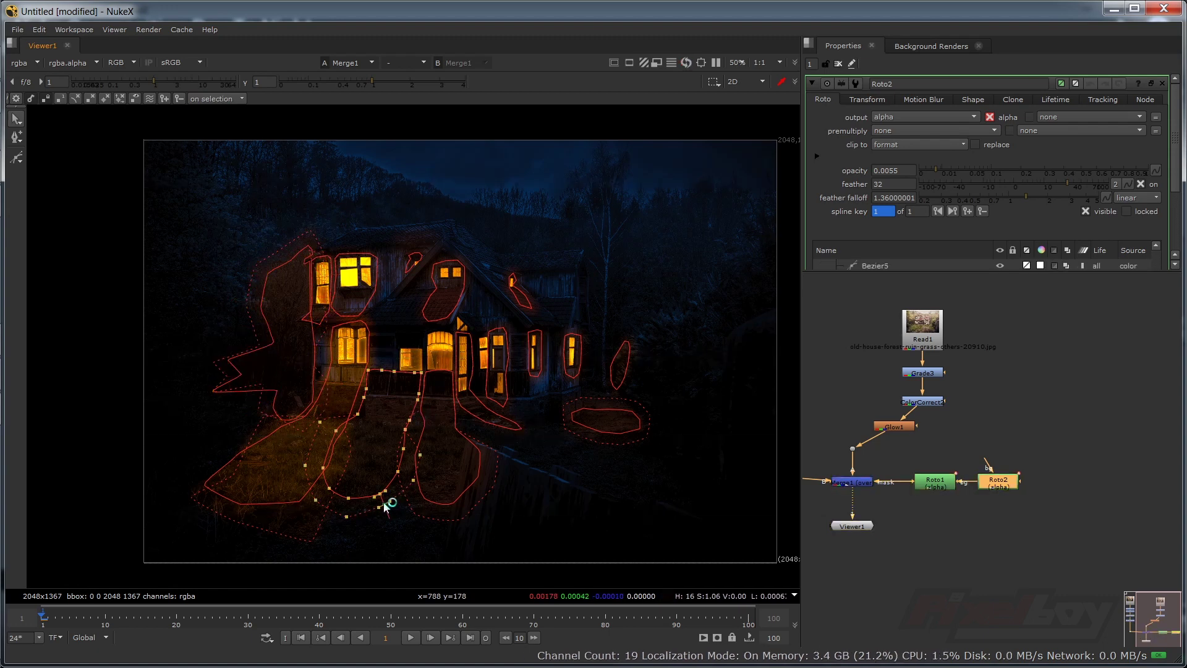
left_click(345, 400)
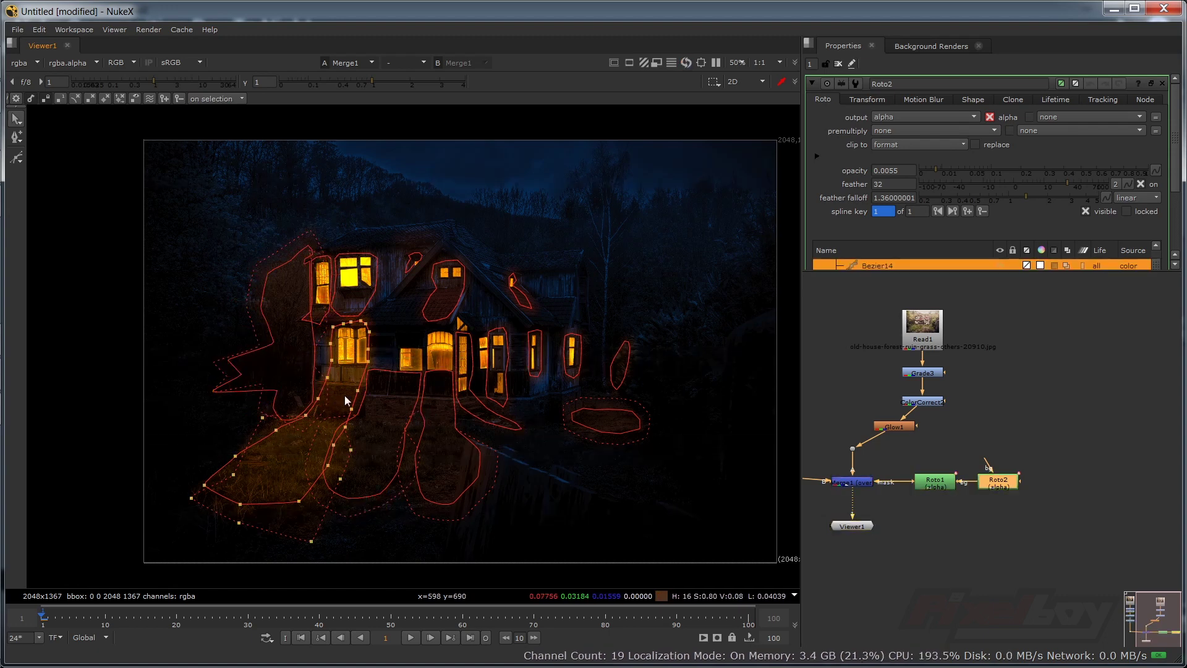
left_click(394, 476)
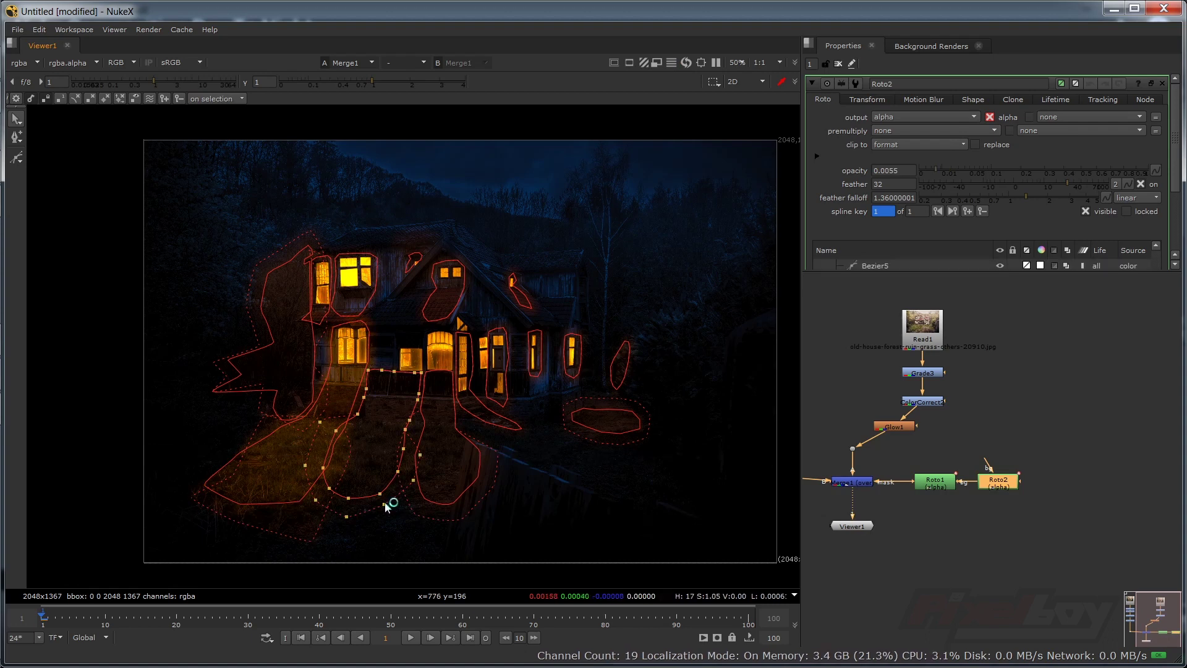
left_click(384, 502, "ctrl+alt")
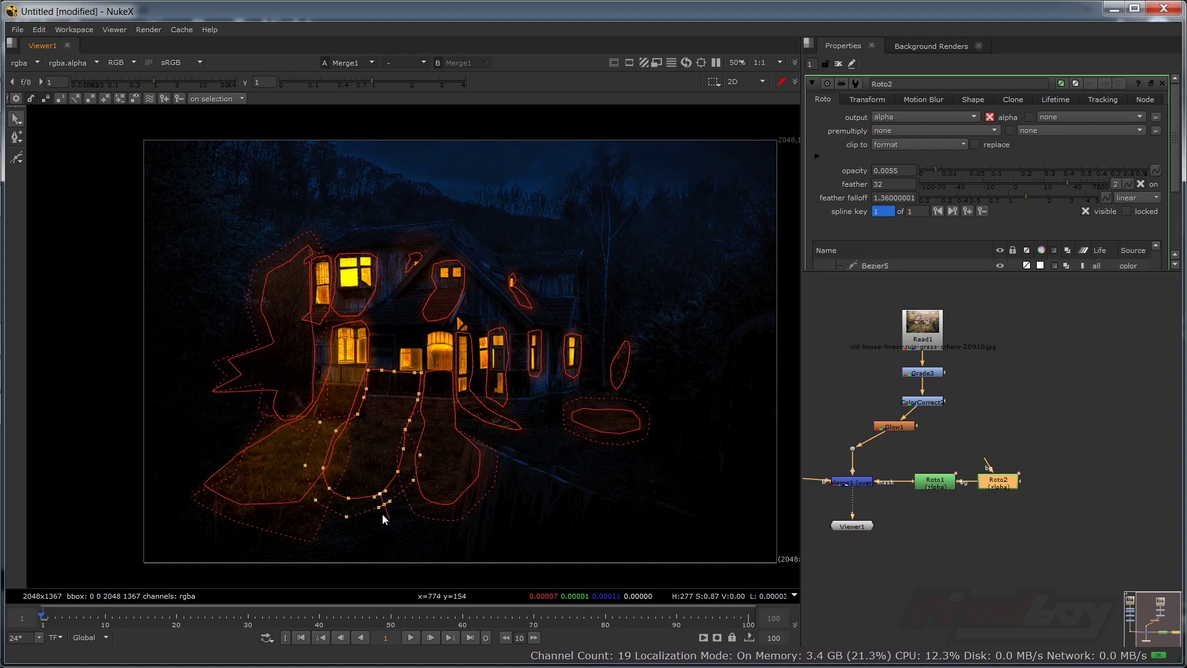
left_click(418, 392)
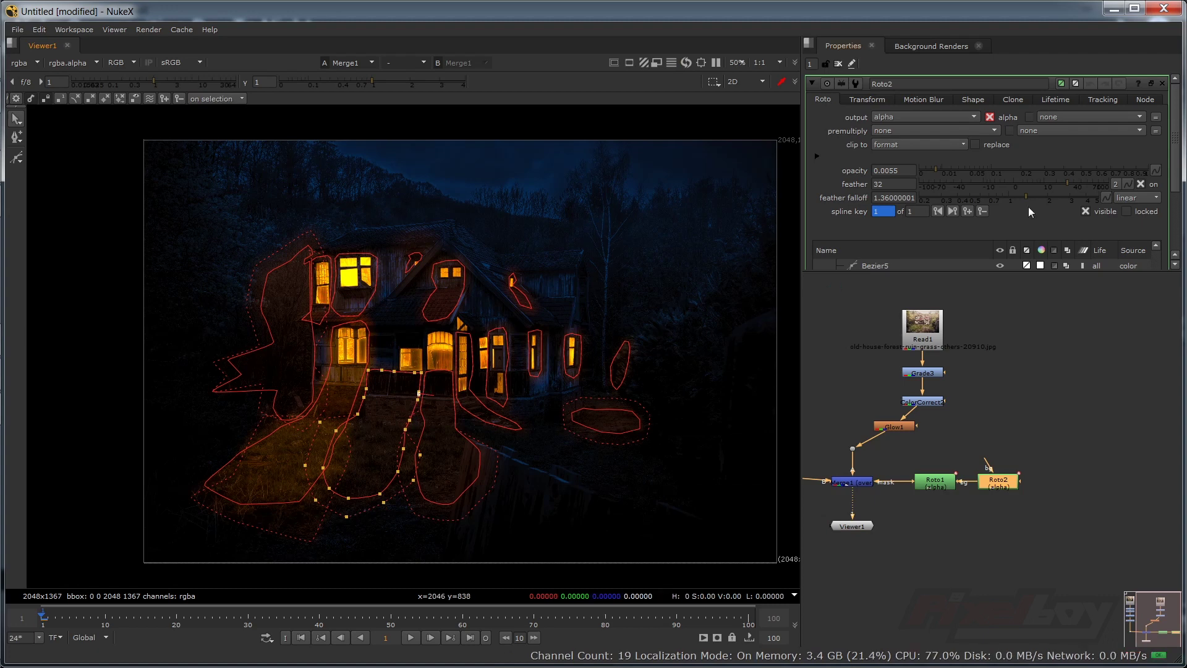
mouse_move(940, 168)
left_mouse_down()
mouse_move(955, 169)
mouse_move(945, 170)
left_mouse_up()
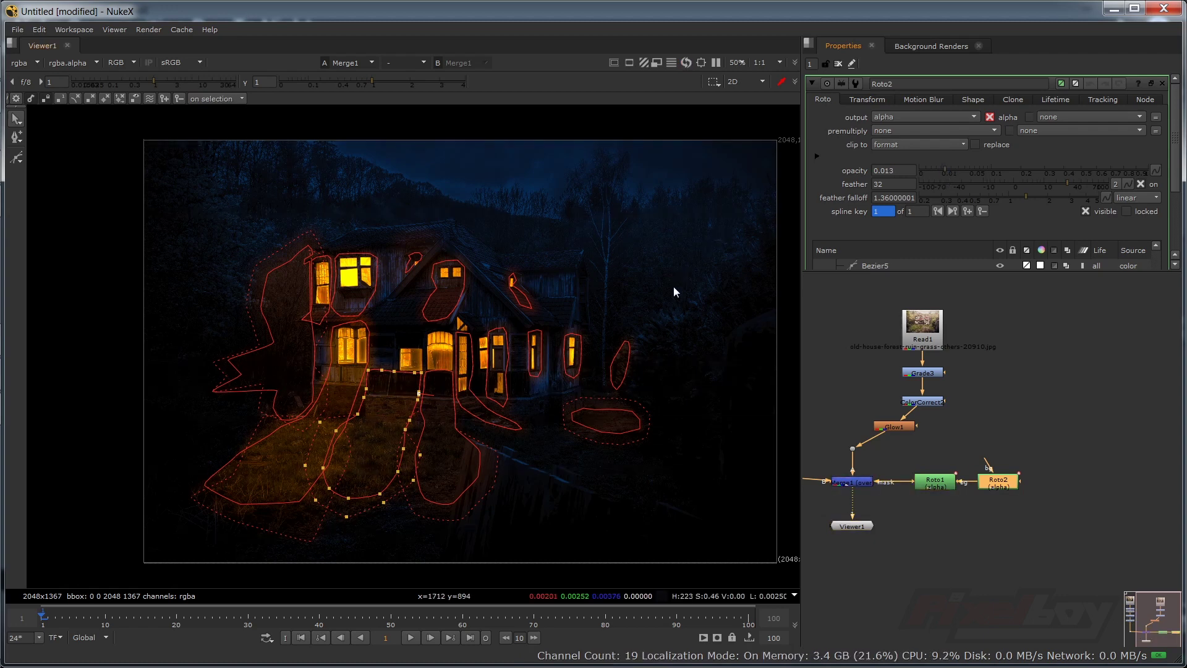
key("o")
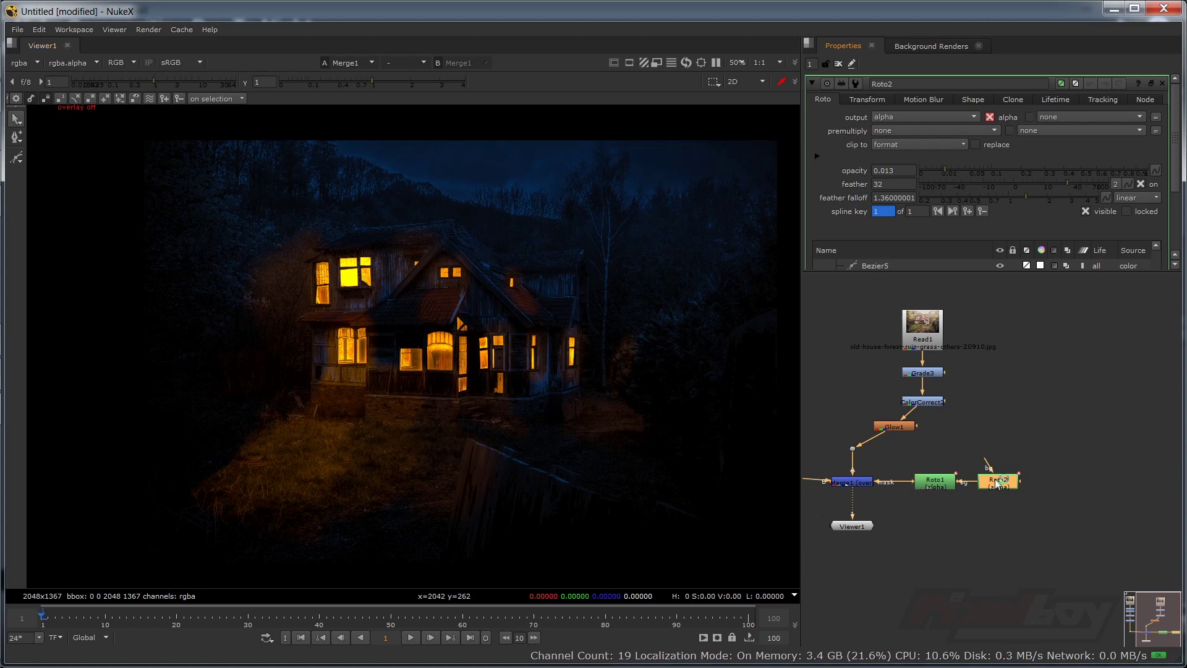
- Set the doorway and steps shape to opacity 0.027, feather 70 and feather falloff 1.85, and check the composite up close
key("o")
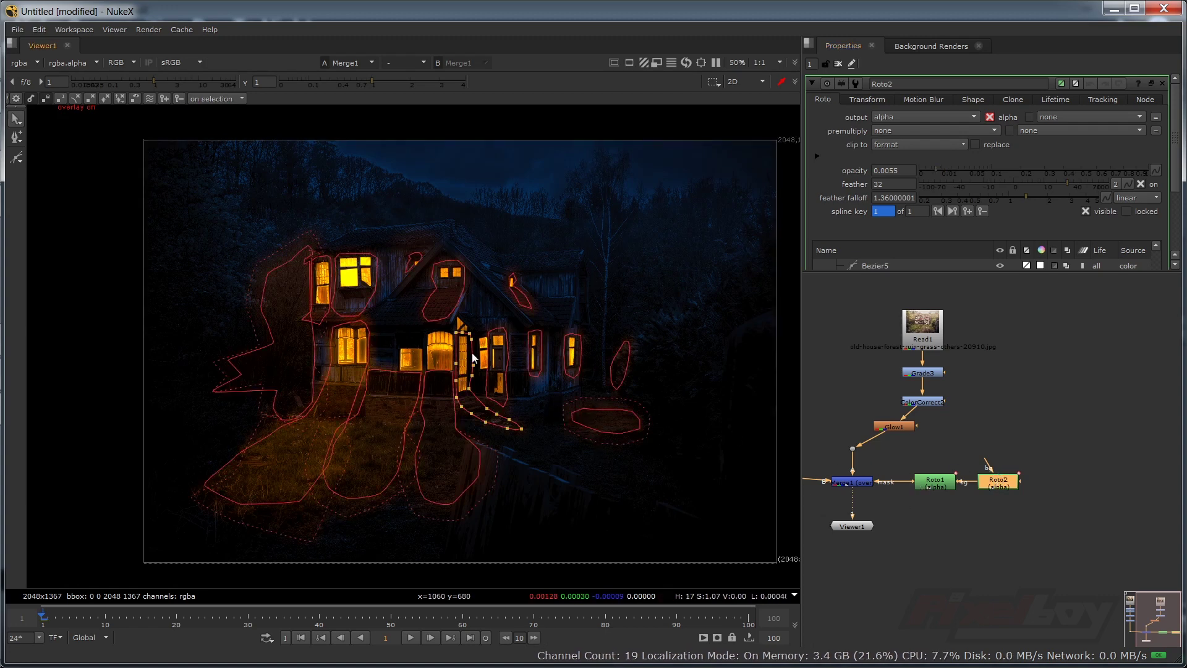
left_click_drag(934, 173, 957, 171)
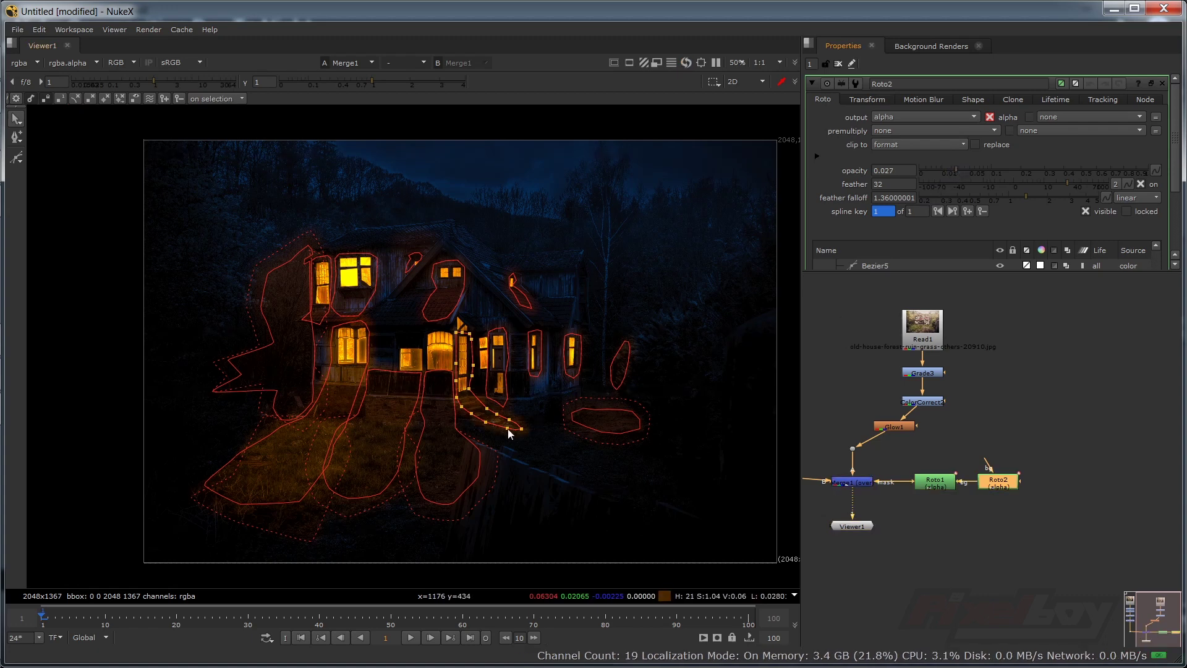
left_click_drag(1066, 186, 1093, 183)
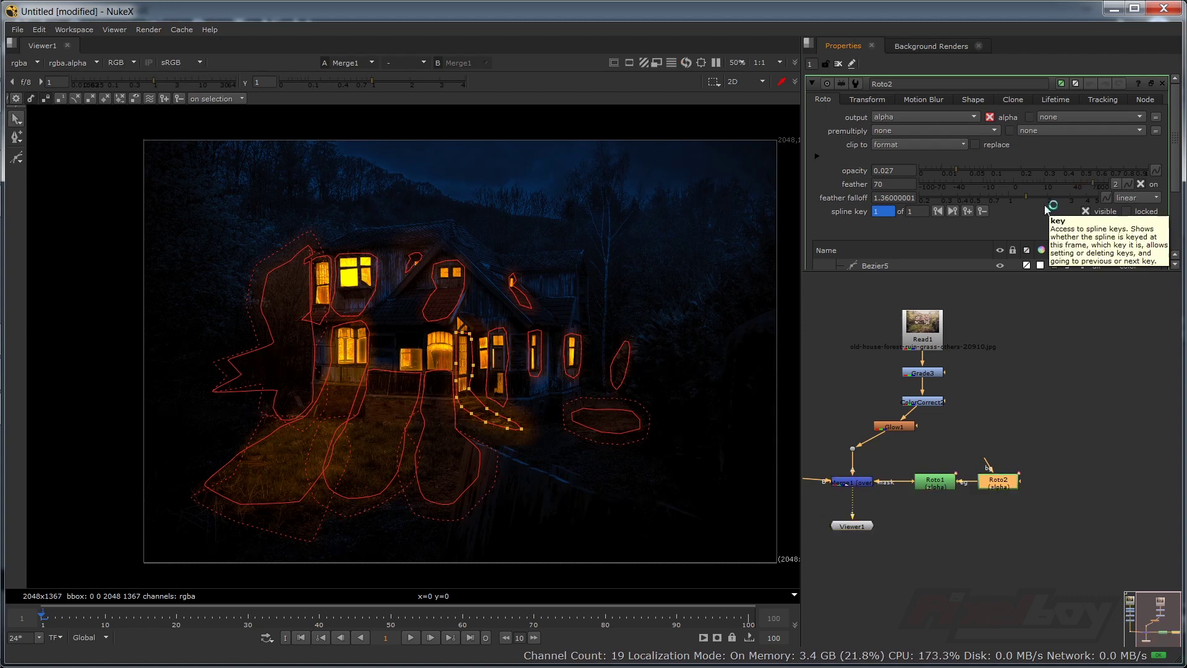
left_click(1029, 198)
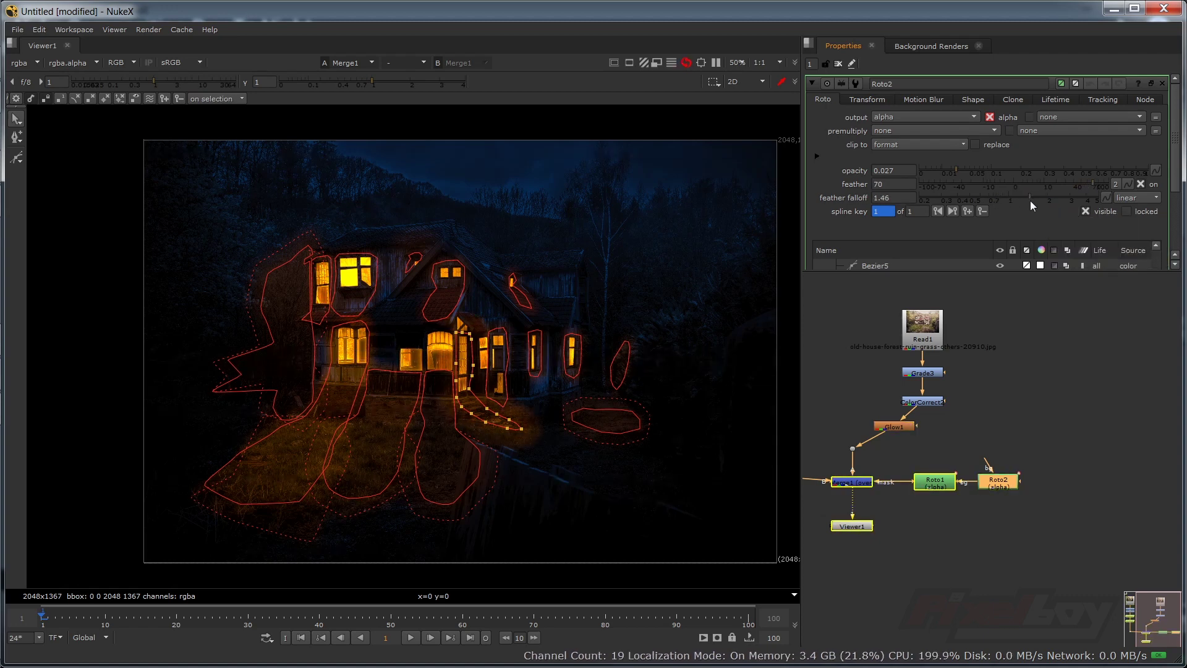
left_click_drag(1030, 200, 1031, 200)
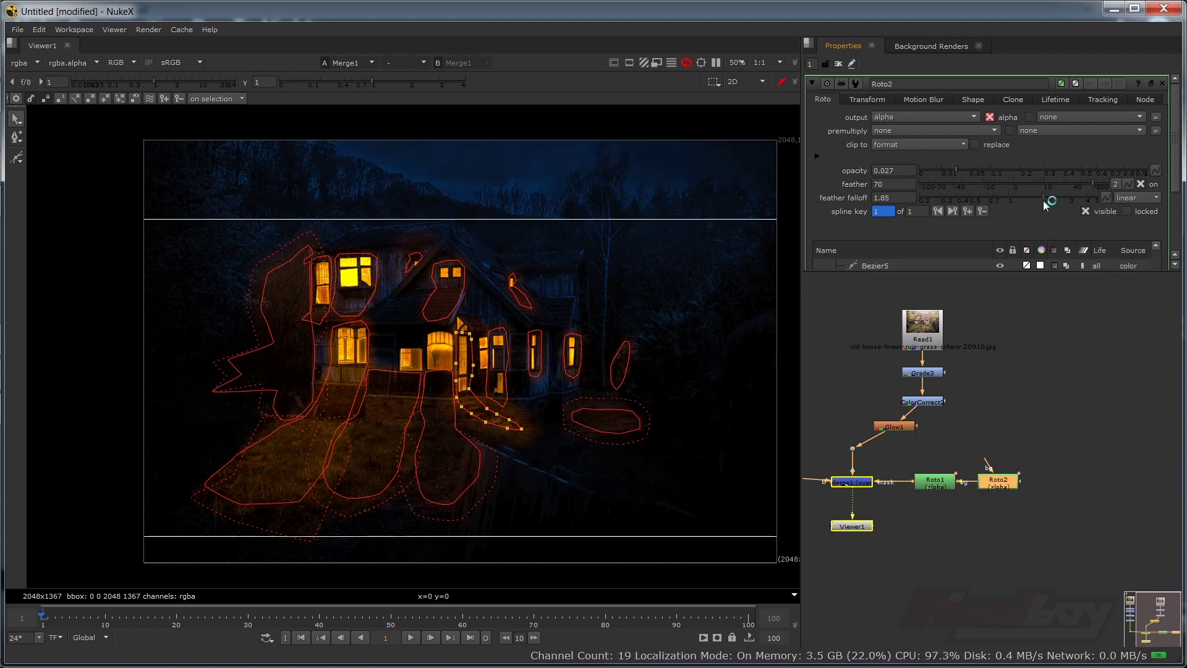
key("o")
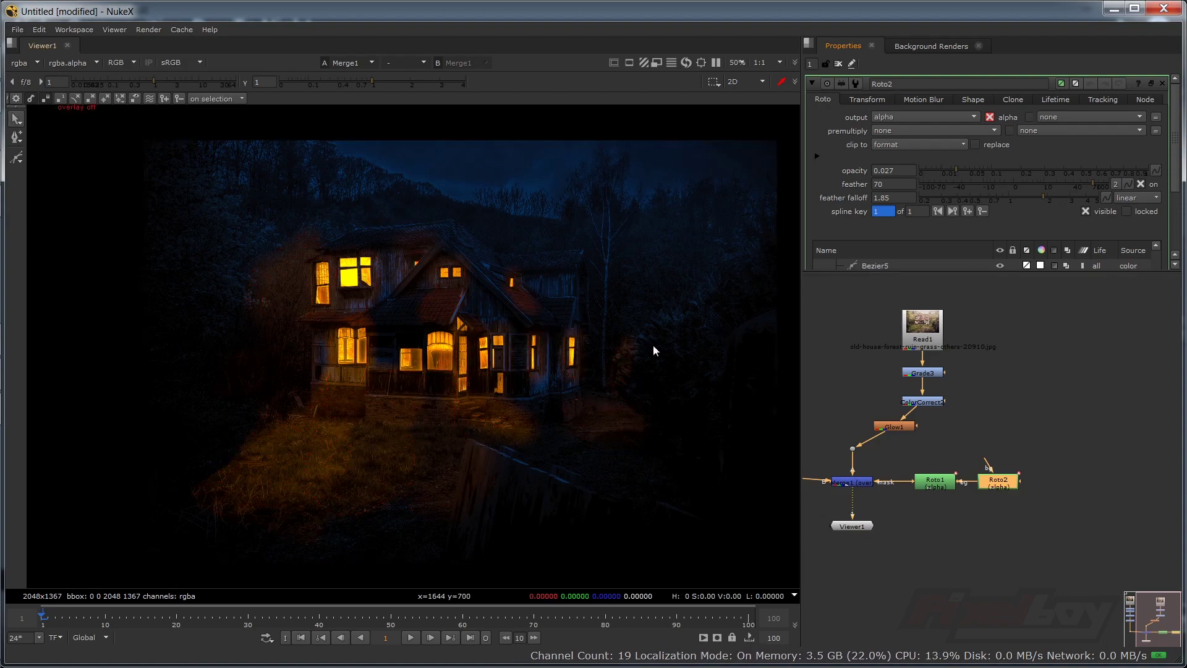
scroll(602, 388, "up", 2)
- Select the shape around the far-right window of the house and set its opacity to 0.017
key("o")
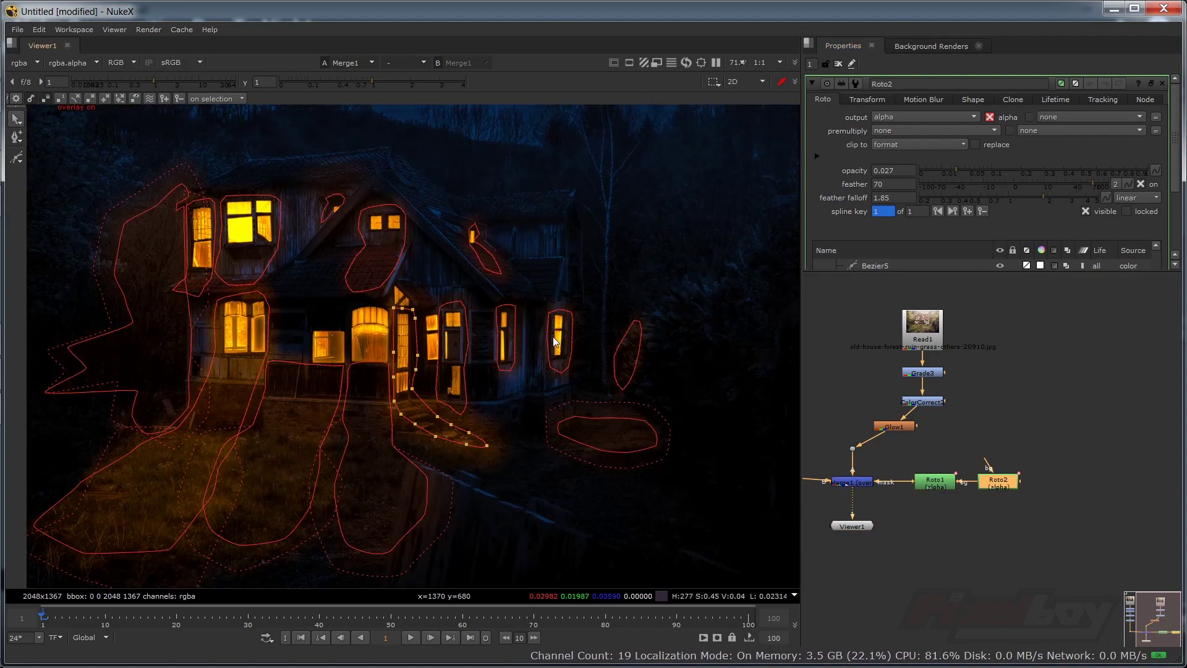
left_click(573, 321)
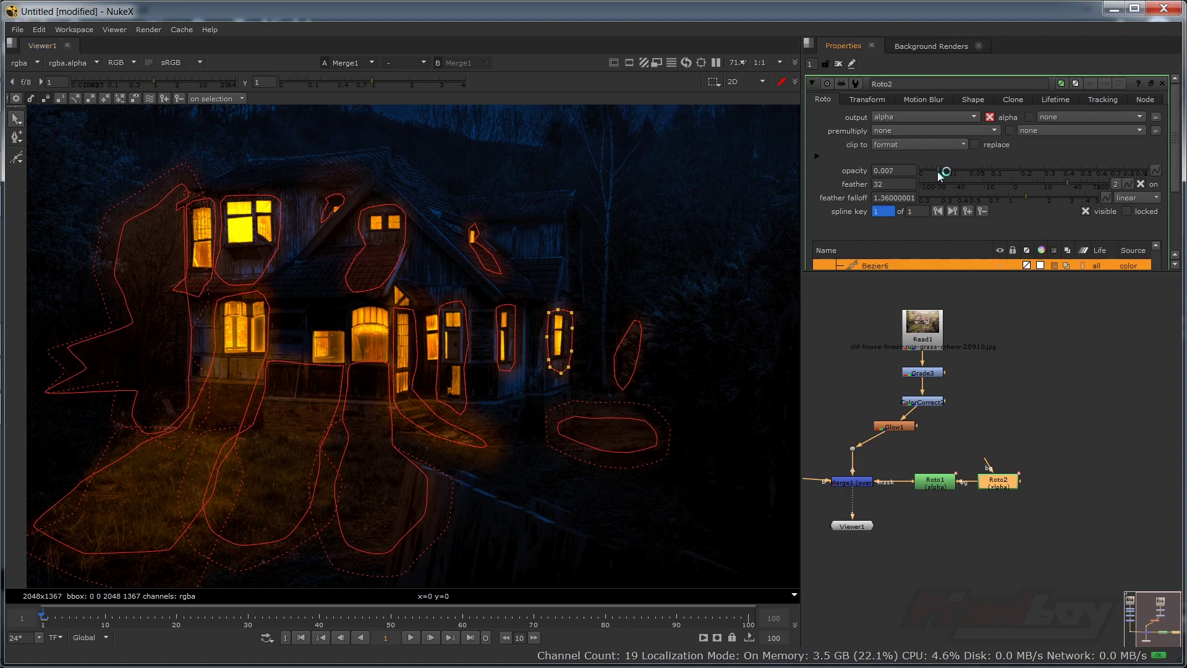
left_click_drag(941, 167, 948, 173)
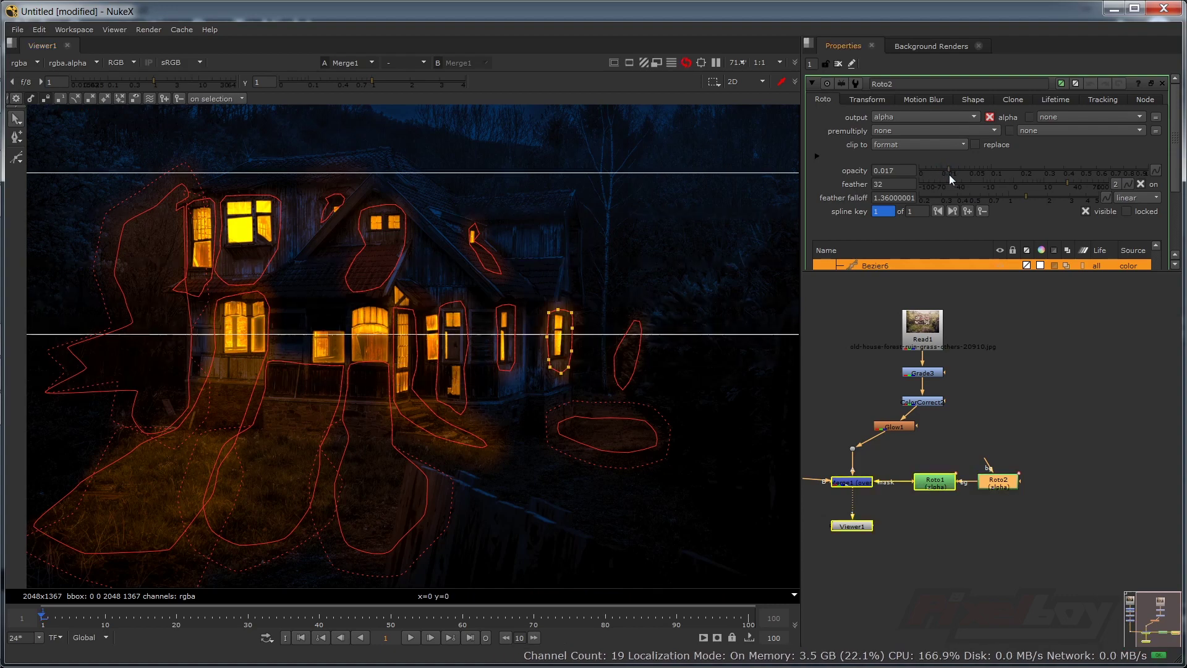
- Select the shape around the gable window, set its opacity to 0.012 and extend its lower-left part outward over the porch roof
key("o")
scroll(628, 388, "down", 2)
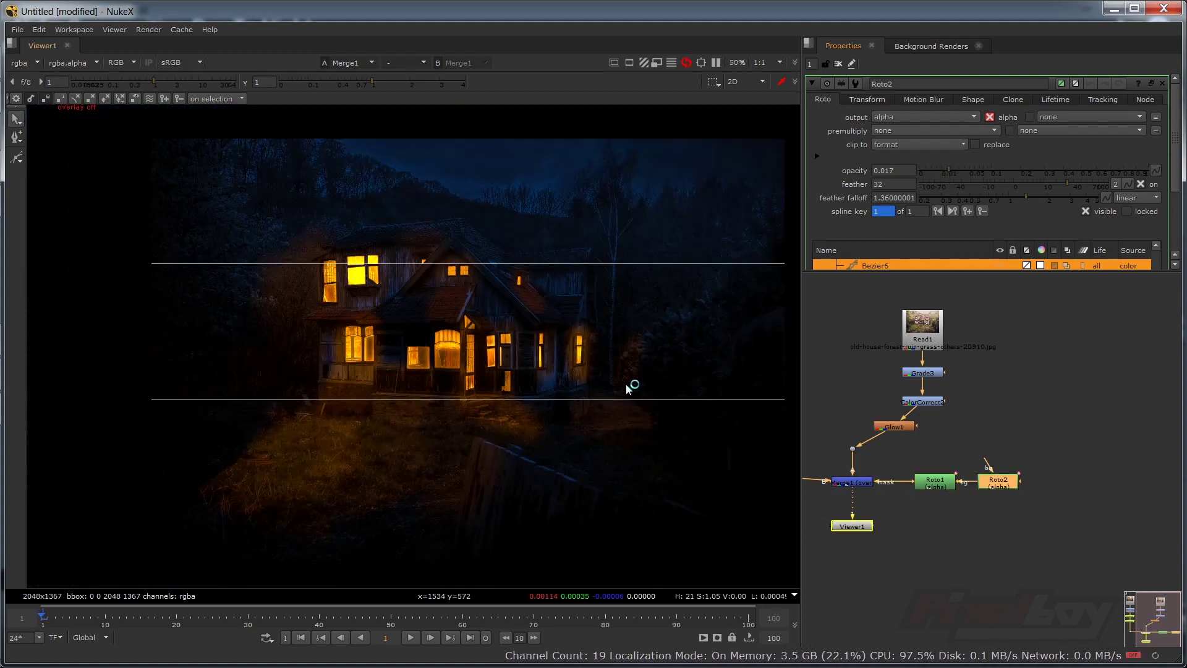
key("o")
left_click(466, 271)
scroll(469, 268, "up", 2)
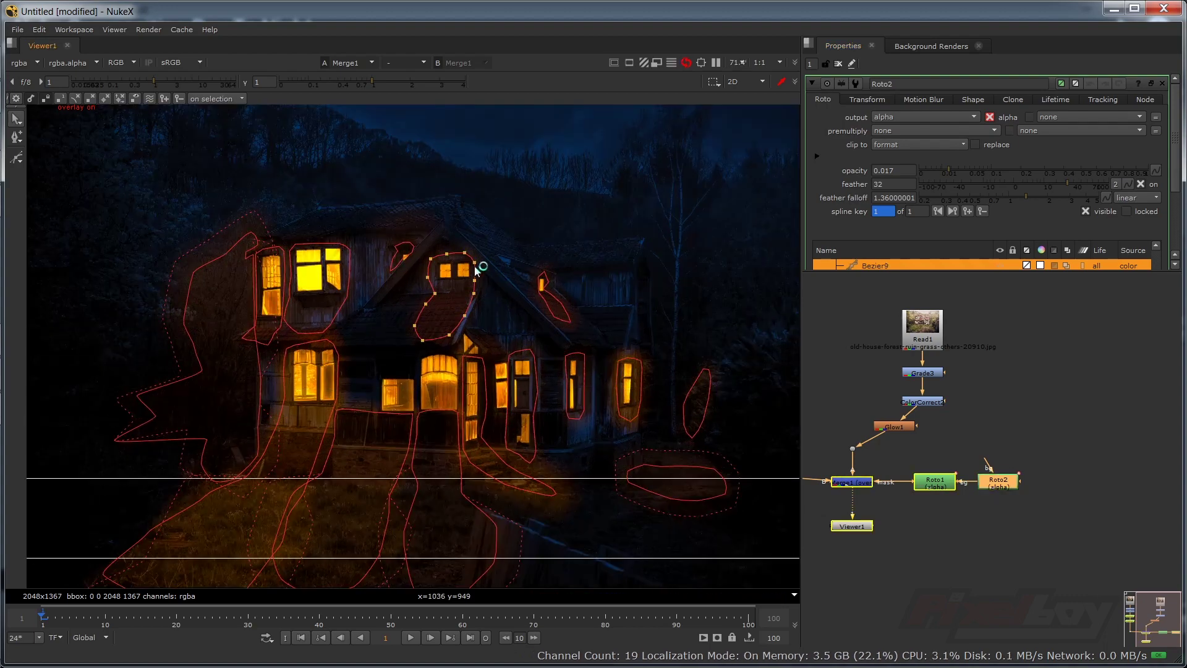
left_click(946, 168)
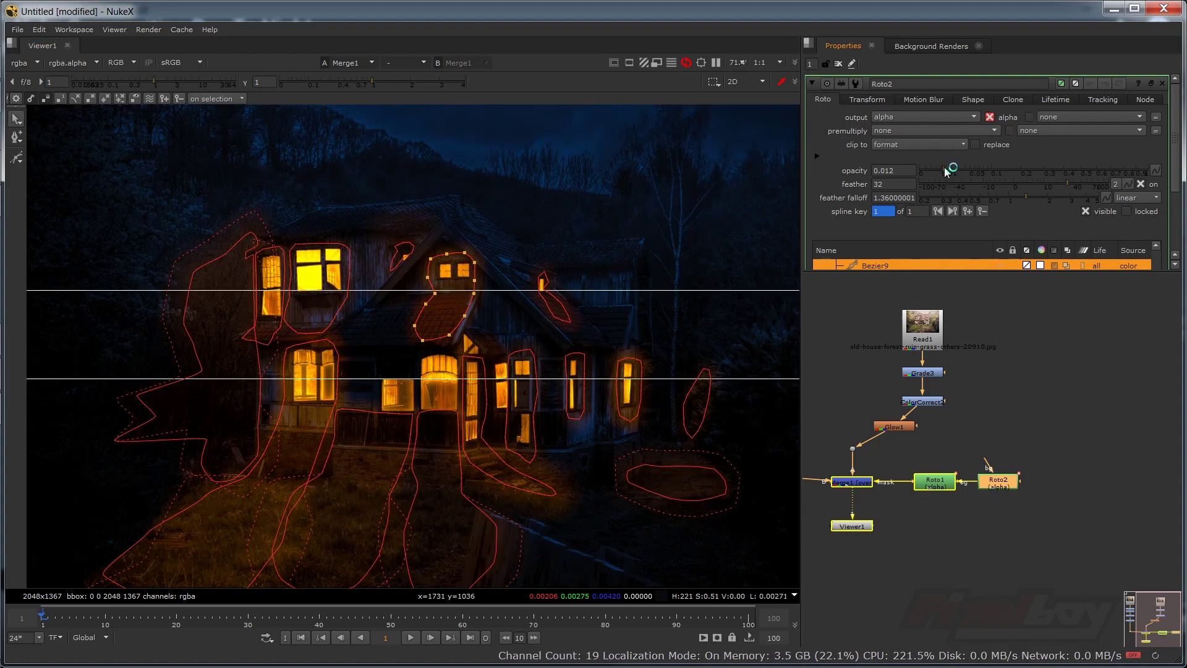
left_click_drag(422, 303, 390, 338)
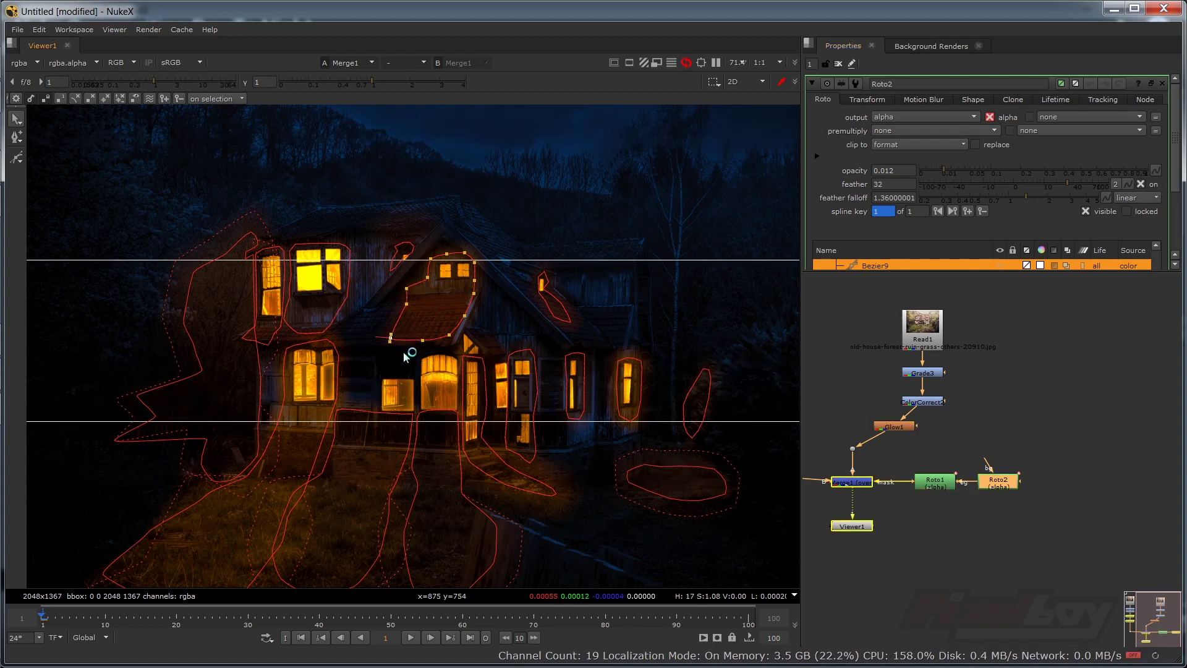
- Set the gable window shape's opacity to 0.008 and feather falloff to 1.85, and check the composite without the overlay
left_click_drag(943, 168, 939, 168)
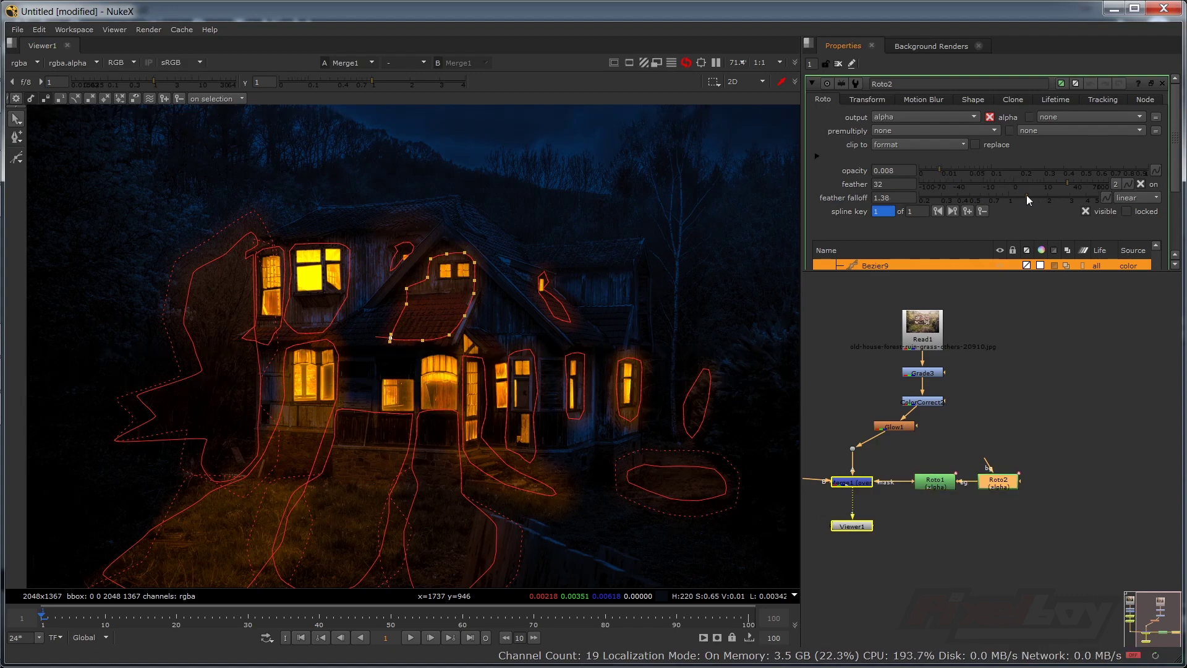
left_click_drag(1026, 196, 1044, 197)
key("o")
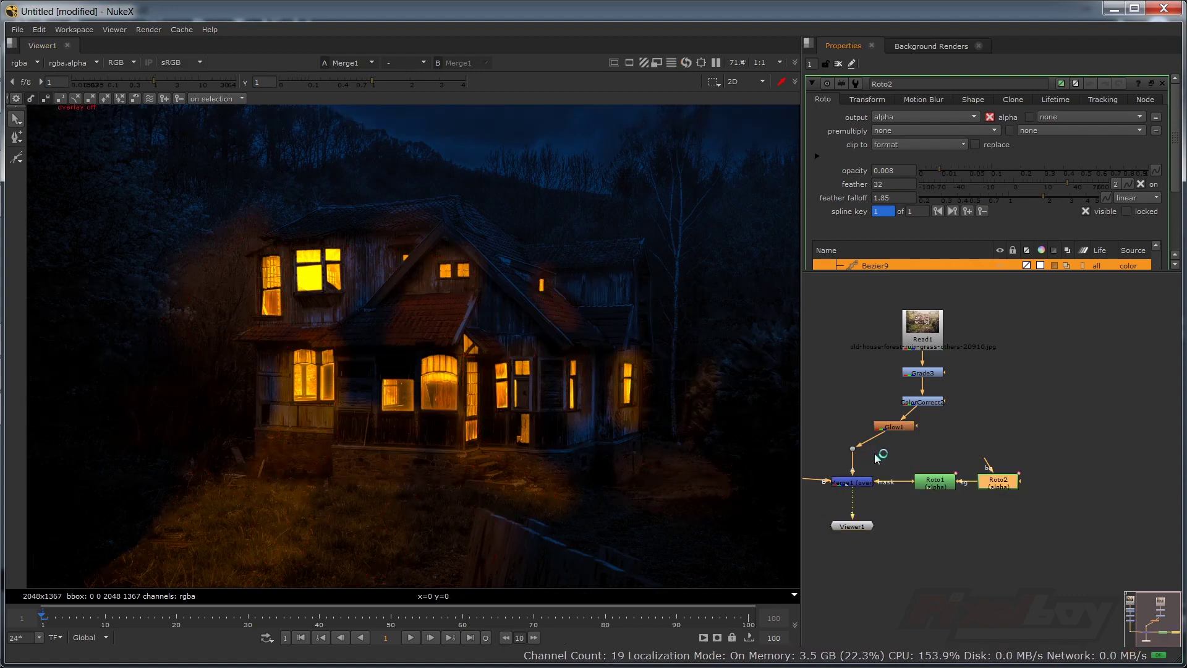
key("o")
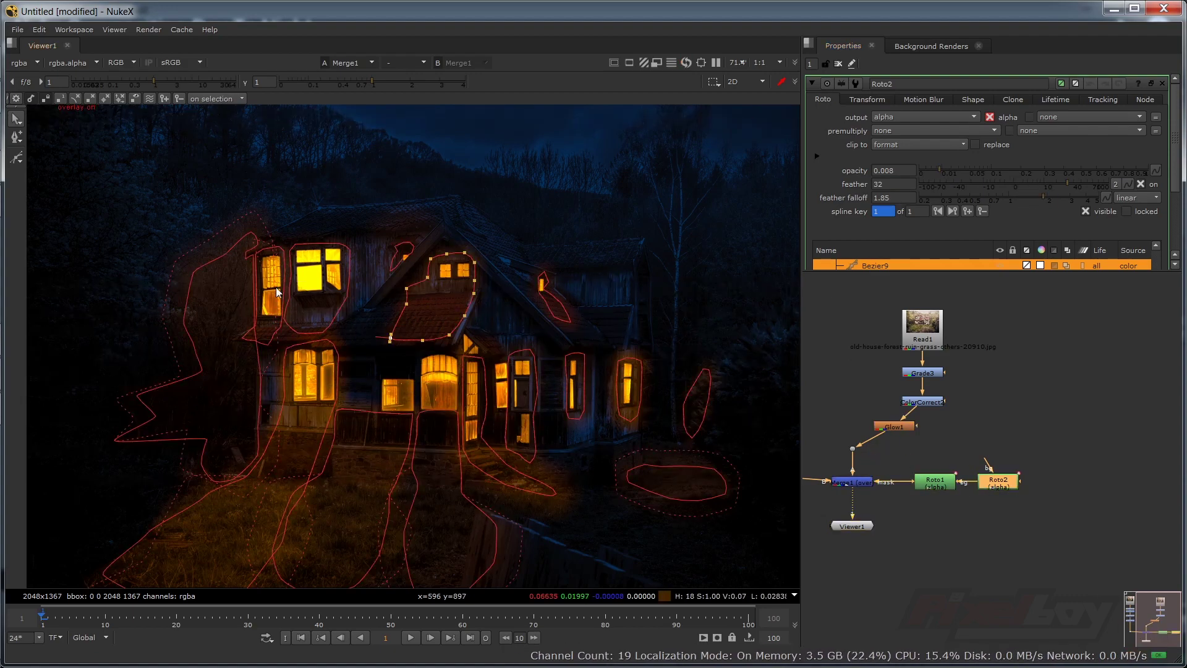
- Set the large upper-left window shape to opacity 0.032, feather 60 and feather falloff 2.55, and check the composite up close without the overlay
left_click_drag(932, 171, 960, 169)
left_click(960, 169)
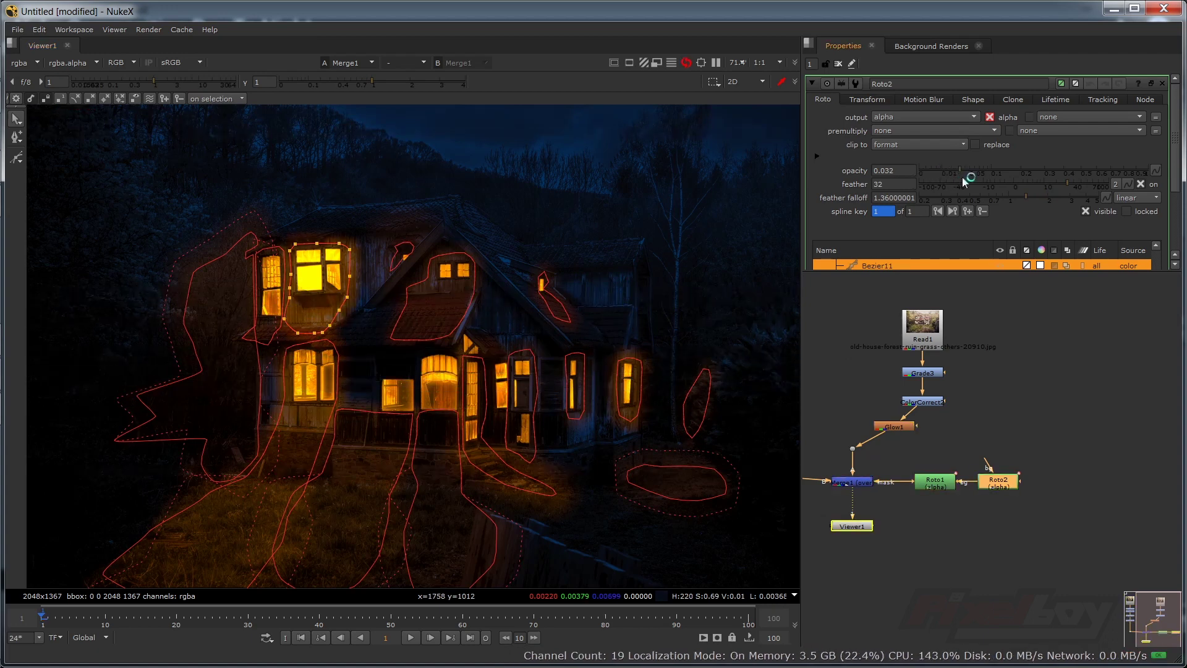
left_click_drag(1023, 196, 1050, 196)
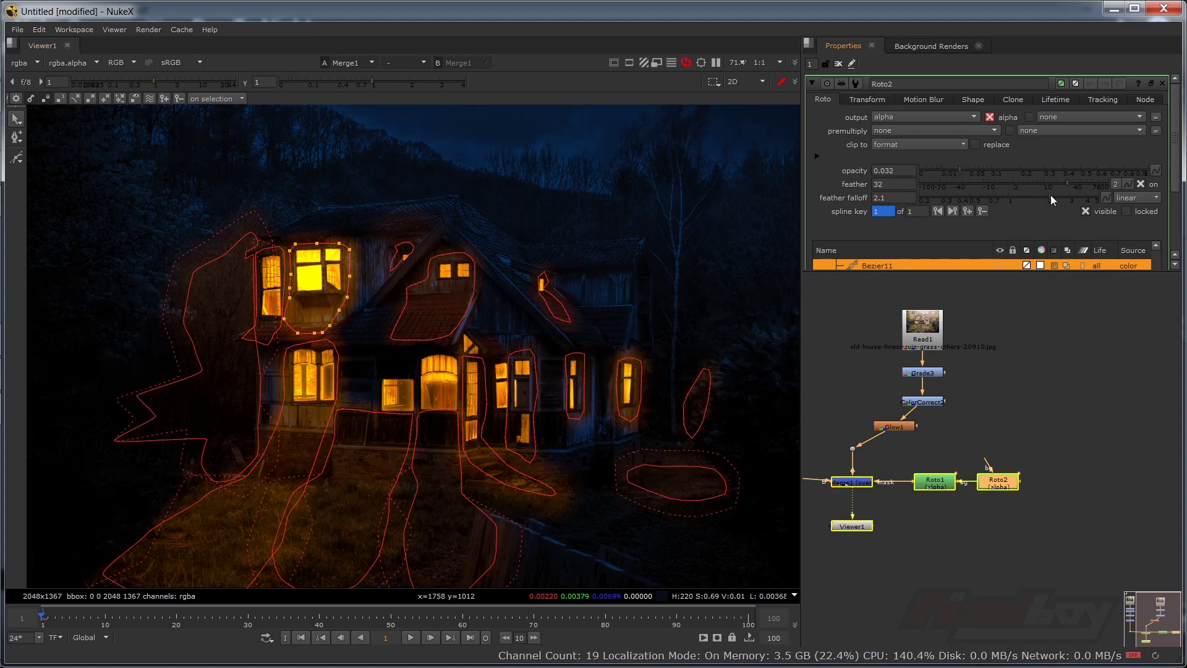
left_click(1001, 196)
left_click(1092, 184)
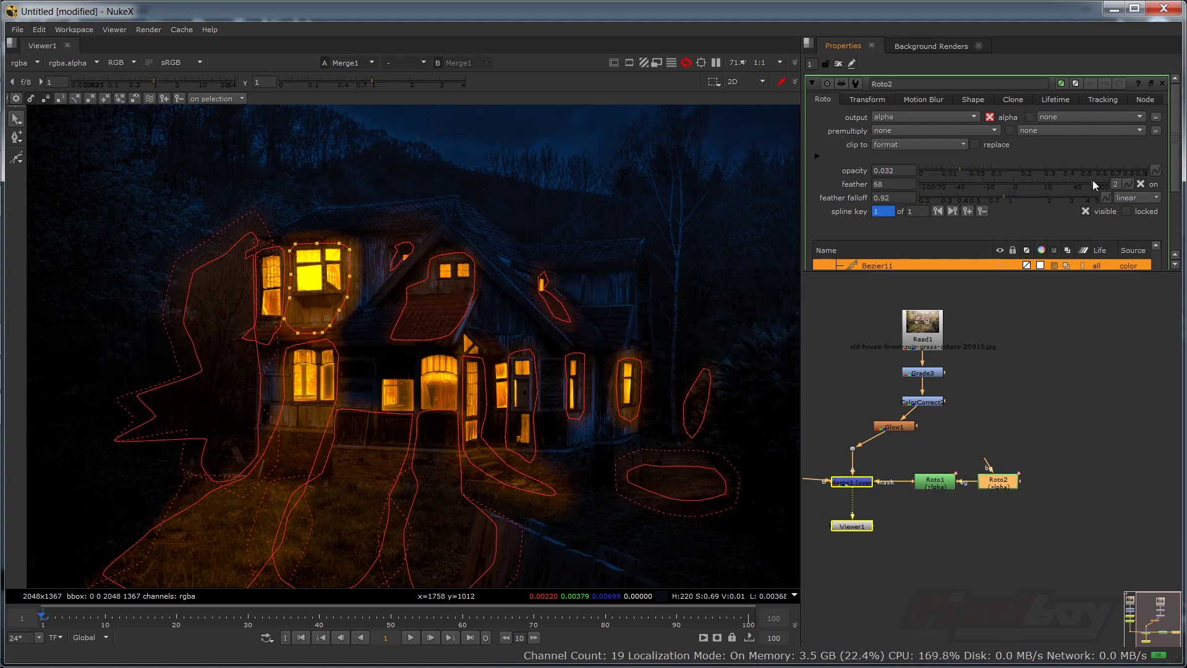
left_click(1088, 184)
left_click_drag(1004, 196, 1030, 196)
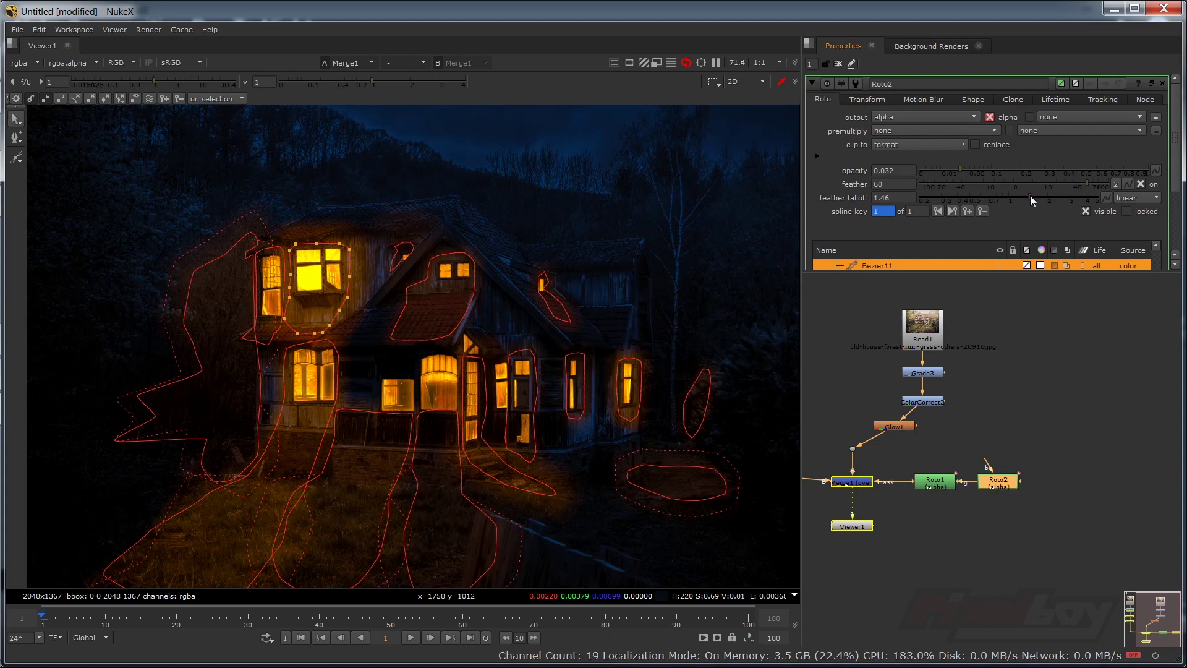
left_click(1062, 198)
key("o")
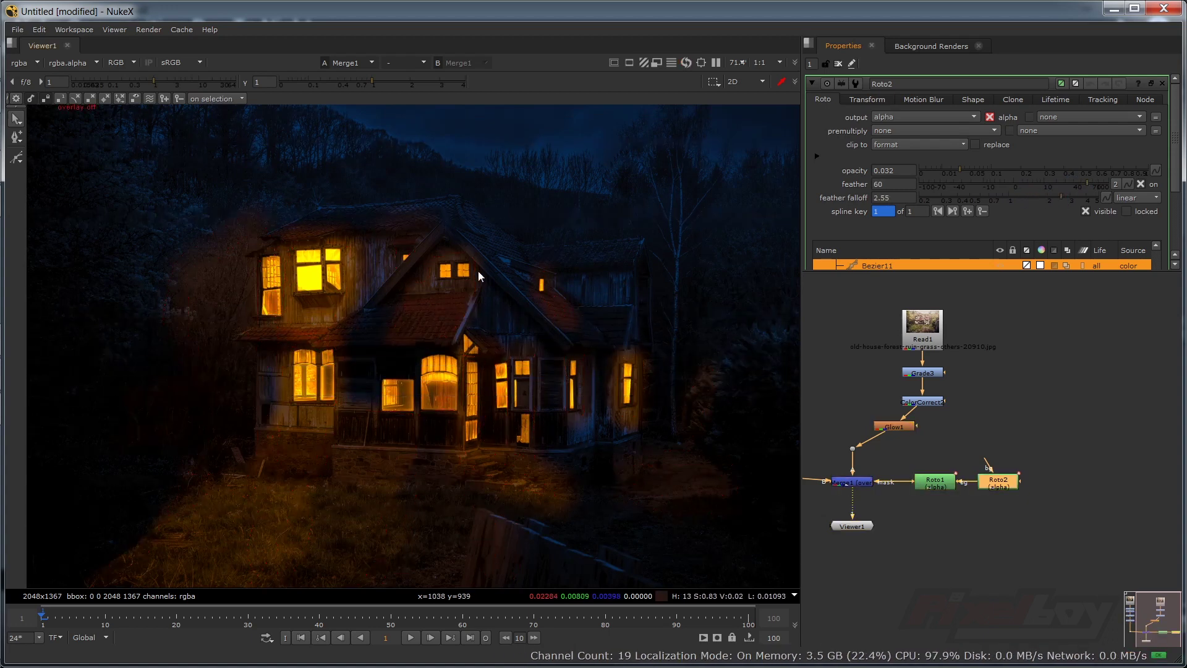
scroll(401, 266, "up", 2)
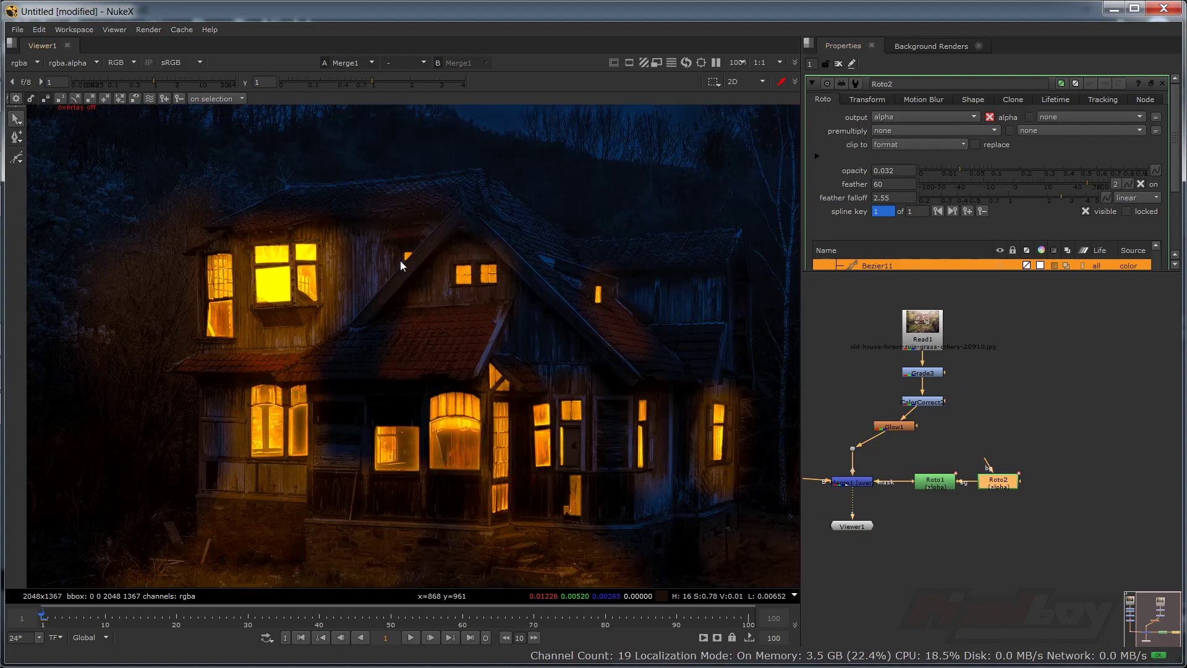
left_click(23, 339)
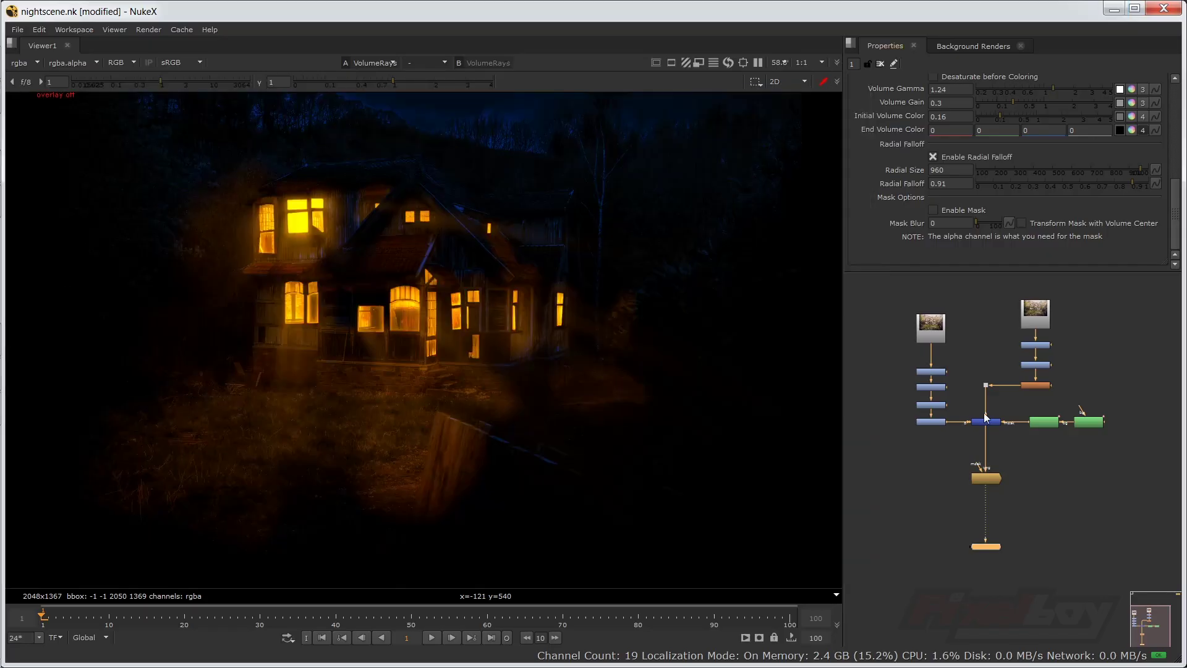
- Delete the existing VolumeRays node from the node graph and create a new VolumeRays node
scroll(1005, 492, "up", 3)
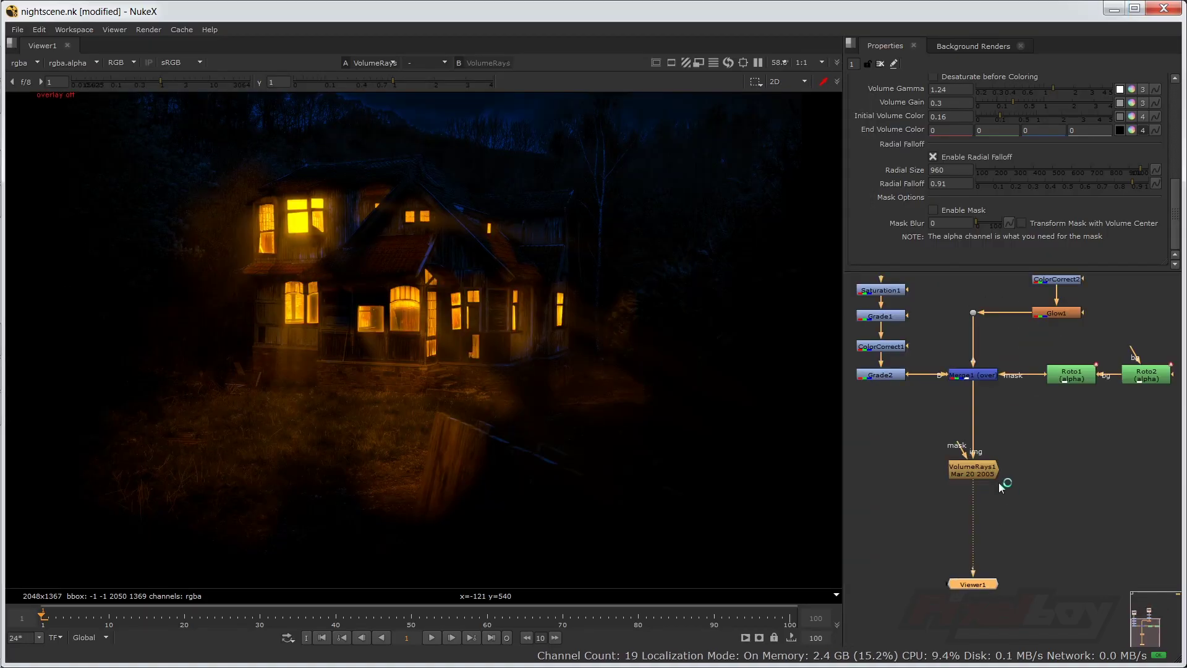
key("Delete")
left_click(973, 584)
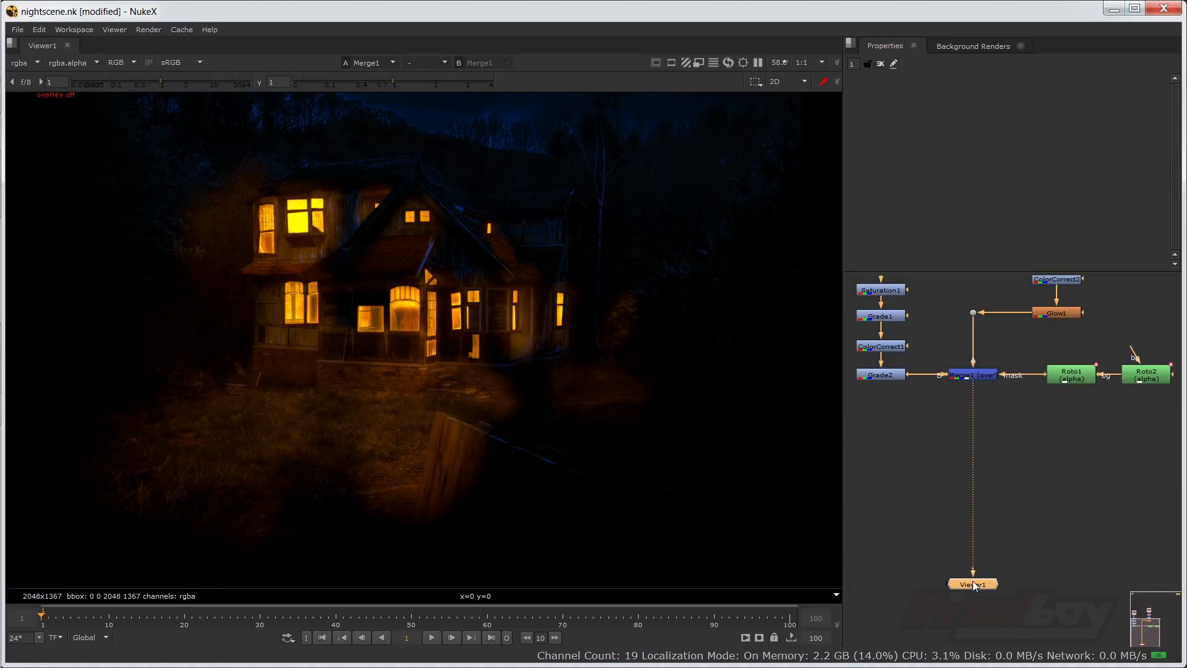
key("Tab")
type("vol")
left_click(999, 480)
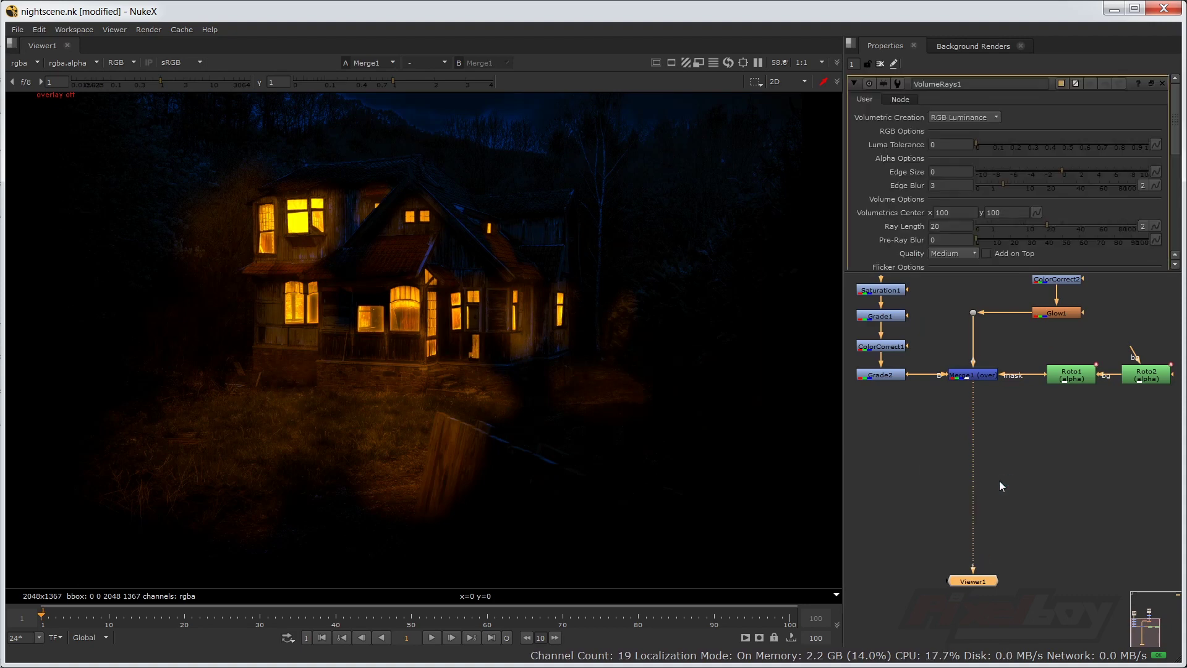
- Insert the new VolumeRays1 node between Merge1 and Viewer1 and space the two lower nodes apart
left_click_drag(974, 576, 972, 421)
left_click_drag(980, 482, 977, 512)
left_click_drag(973, 423, 968, 441)
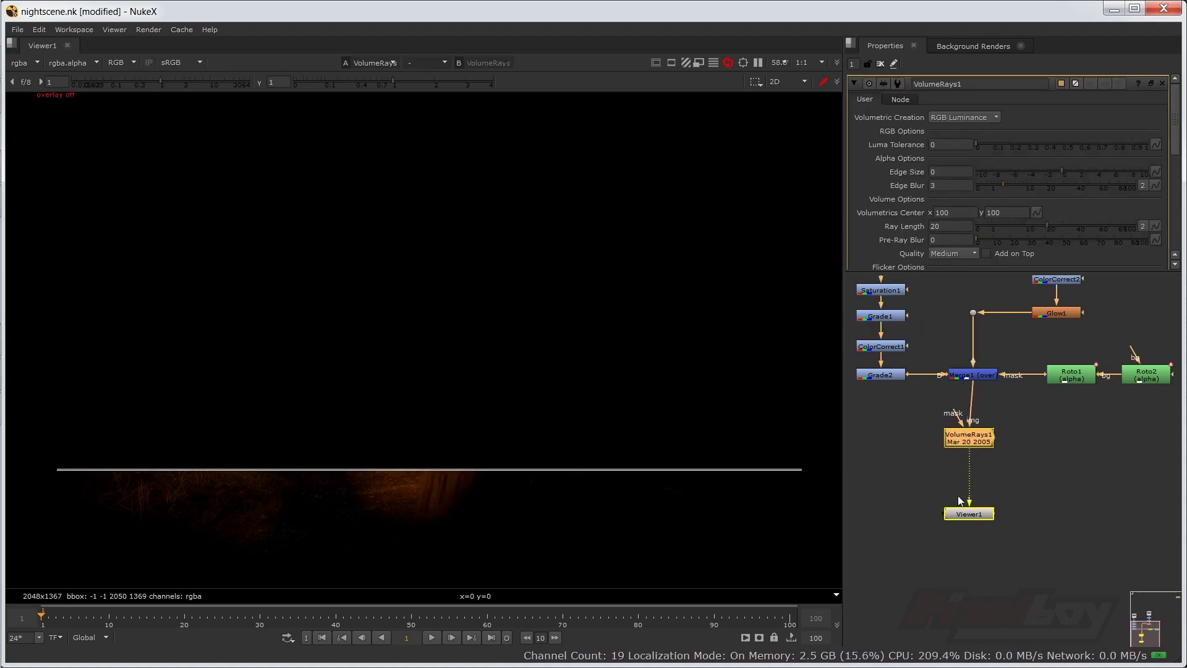
left_click_drag(970, 516, 976, 545)
left_click_drag(956, 439, 963, 444)
left_click_drag(970, 539, 969, 543)
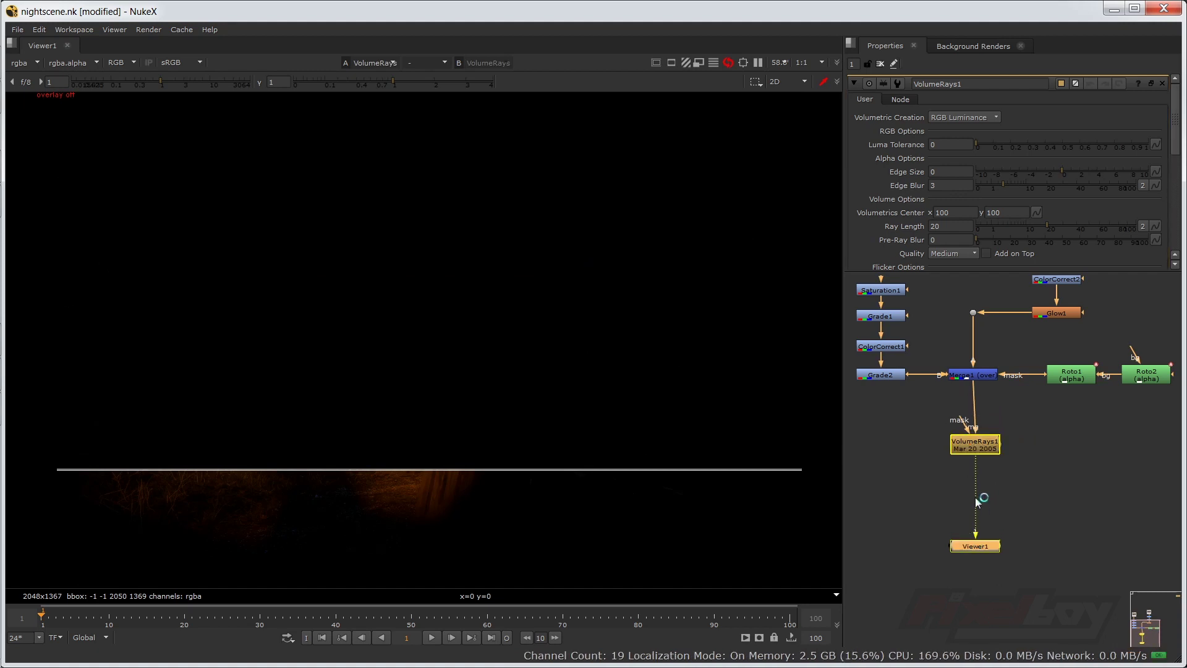
scroll(983, 501, "down", 1)
mouse_move(1016, 501)
left_mouse_down()
mouse_move(1003, 505)
mouse_move(1008, 516)
left_mouse_up()
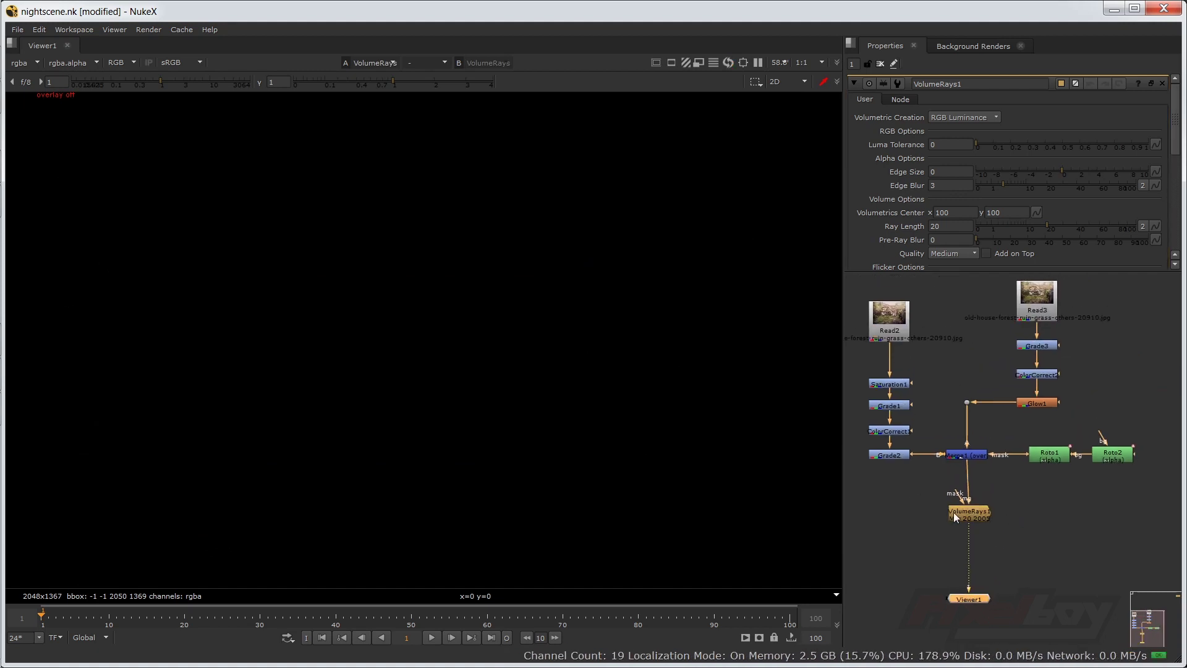
- Raise the x value of VolumeRays1's Volumetrics Center to 1100
left_click(958, 510)
scroll(463, 362, "down", 4)
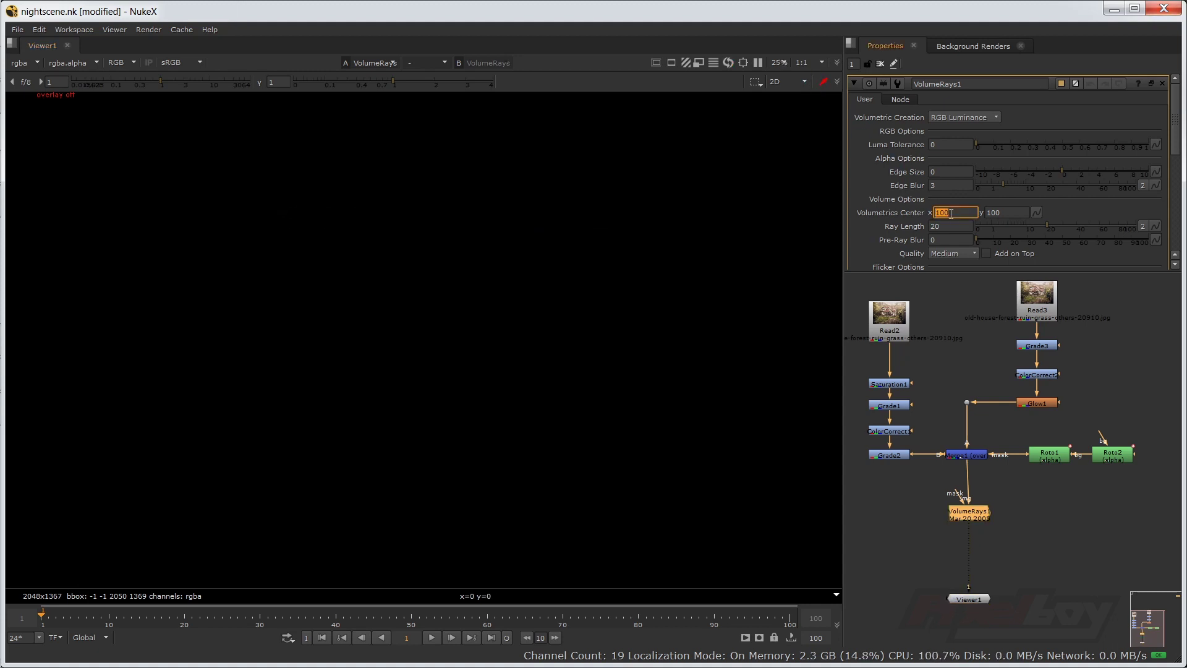
key("Up")
key("Up")
key("Up")
key("Up")
key("Up")
key("Up")
key("Up")
key("Up")
key("Up")
key("Up")
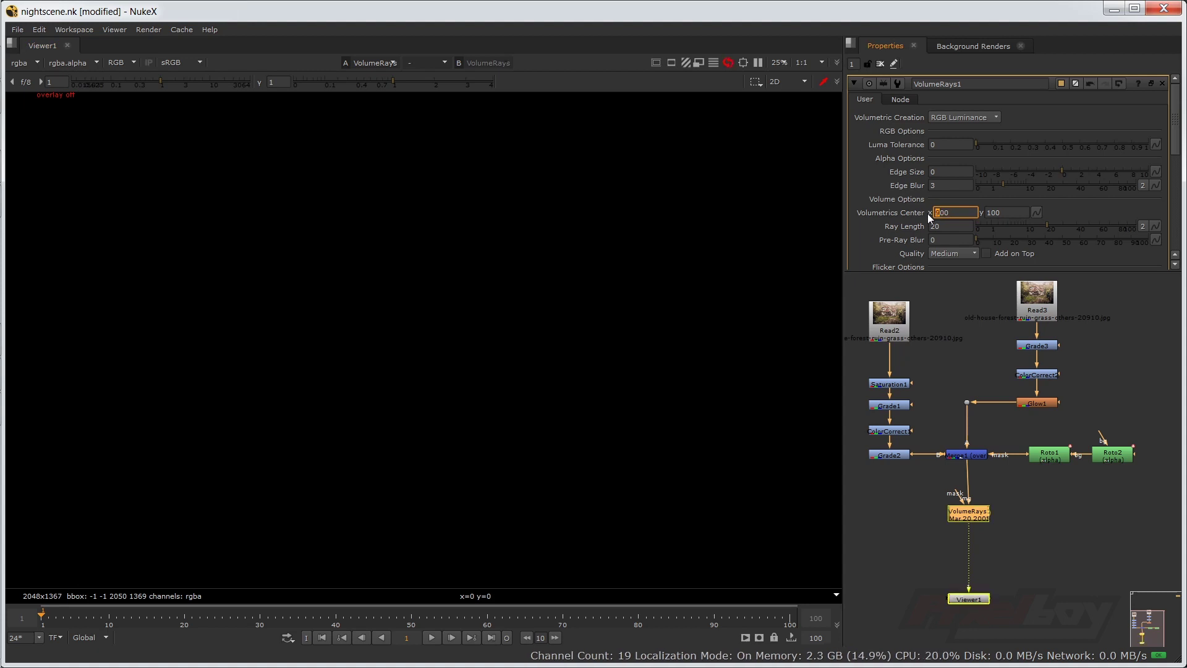
- Enable Add on Top for VolumeRays1 so the rays are composited over the house image
scroll(1007, 185, "down", 3)
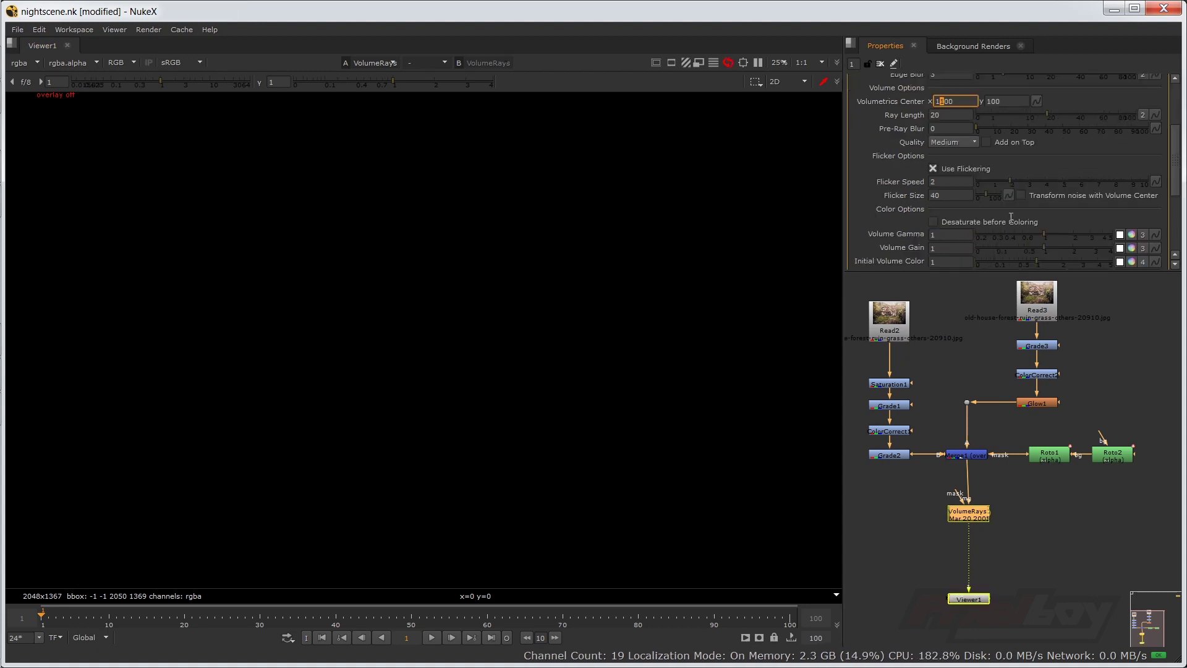
left_click(986, 142)
scroll(964, 141, "up", 2)
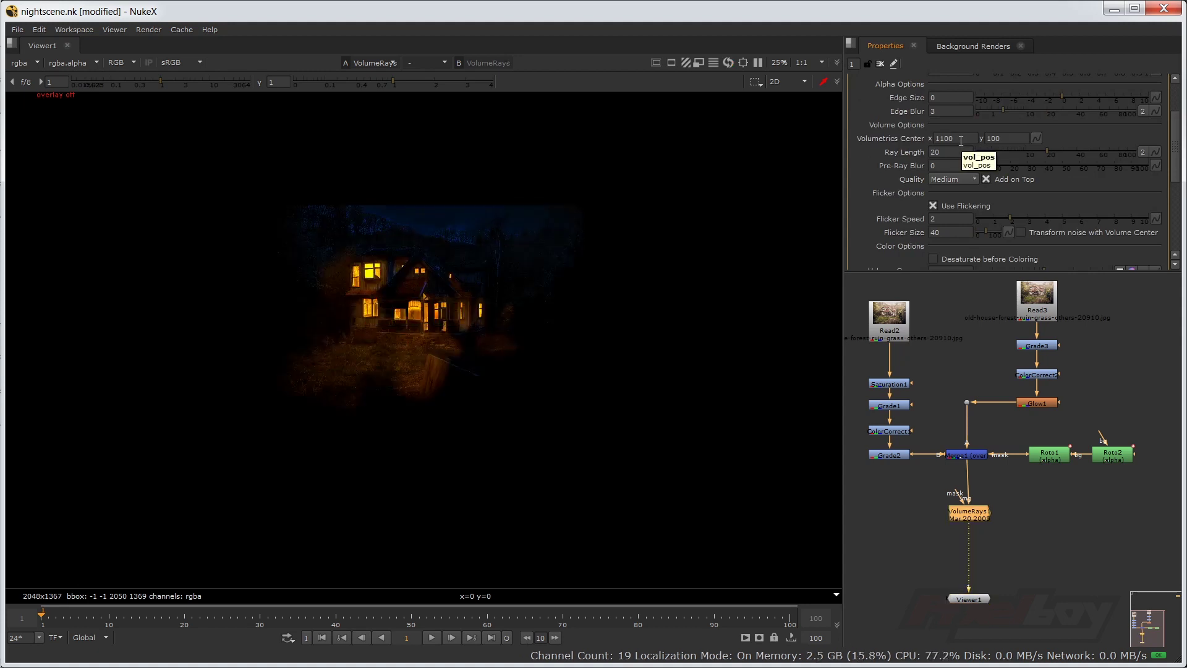
scroll(378, 306, "up", 3)
- Set the Volumetrics Center to x 800 and y 900, cancel the Frame Server dialog and inspect the rays from the windows
double_click(952, 139)
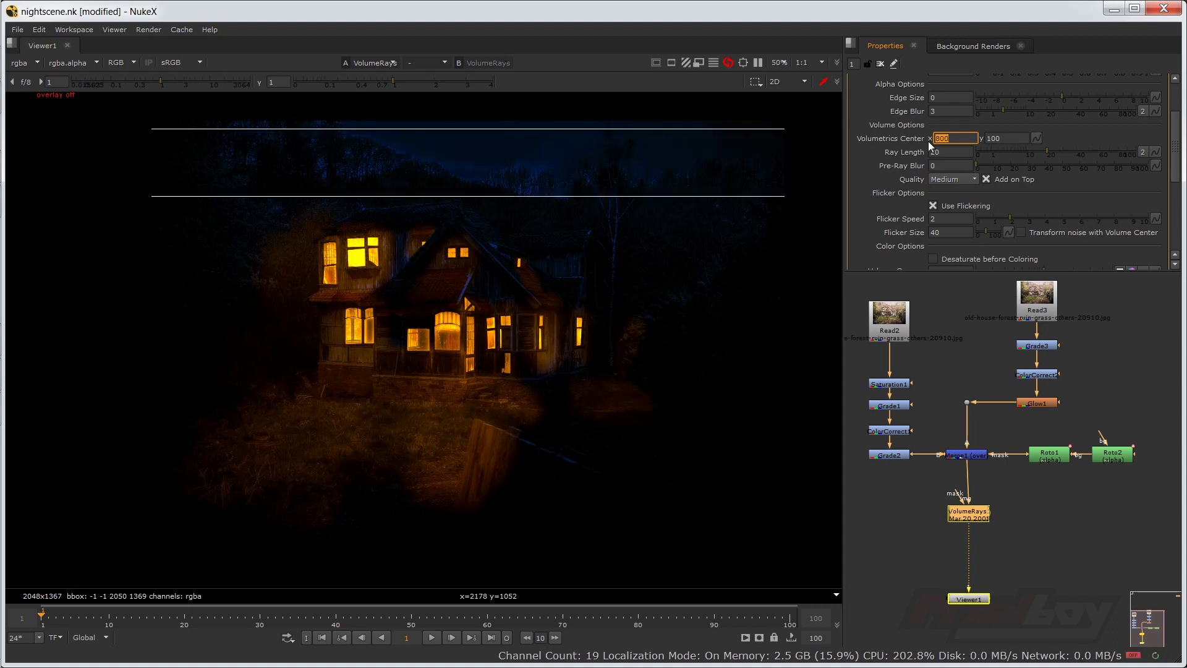
key("Tab")
type("9")
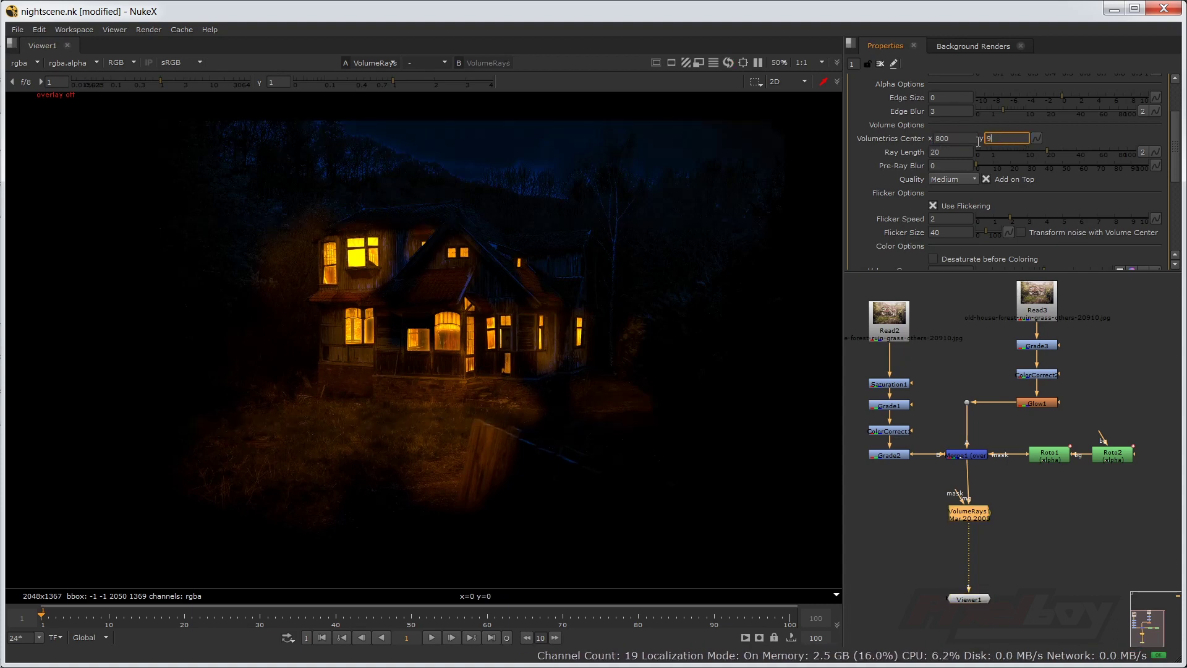
type("00")
key("Return")
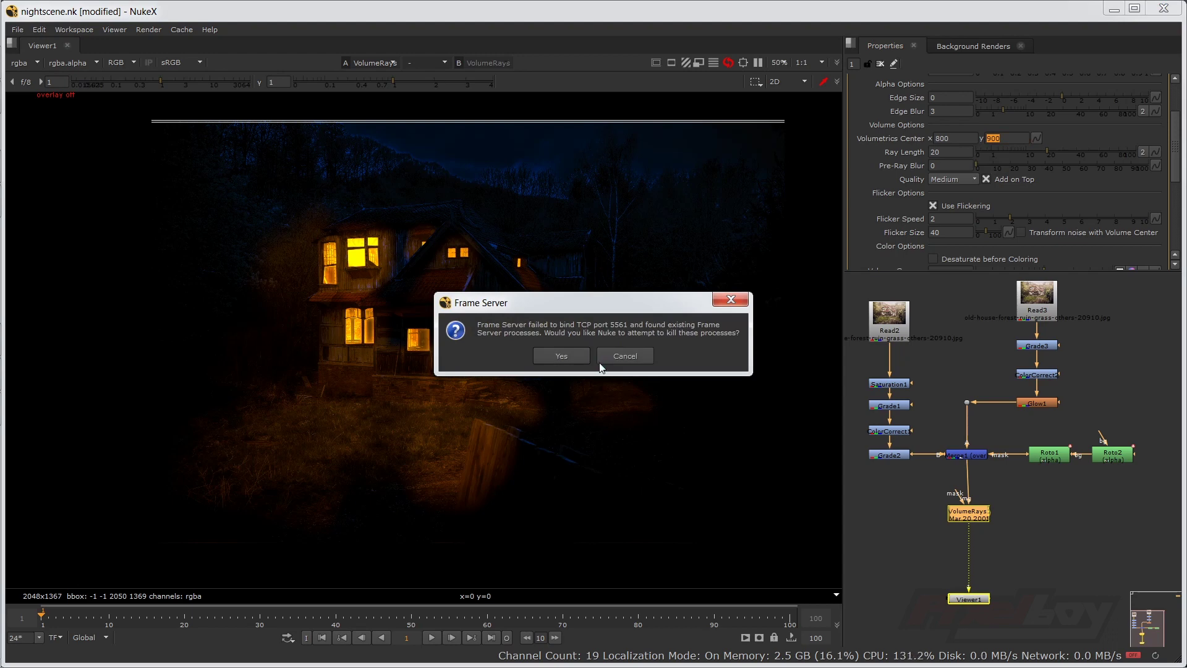
left_click(618, 358)
left_click(1004, 140)
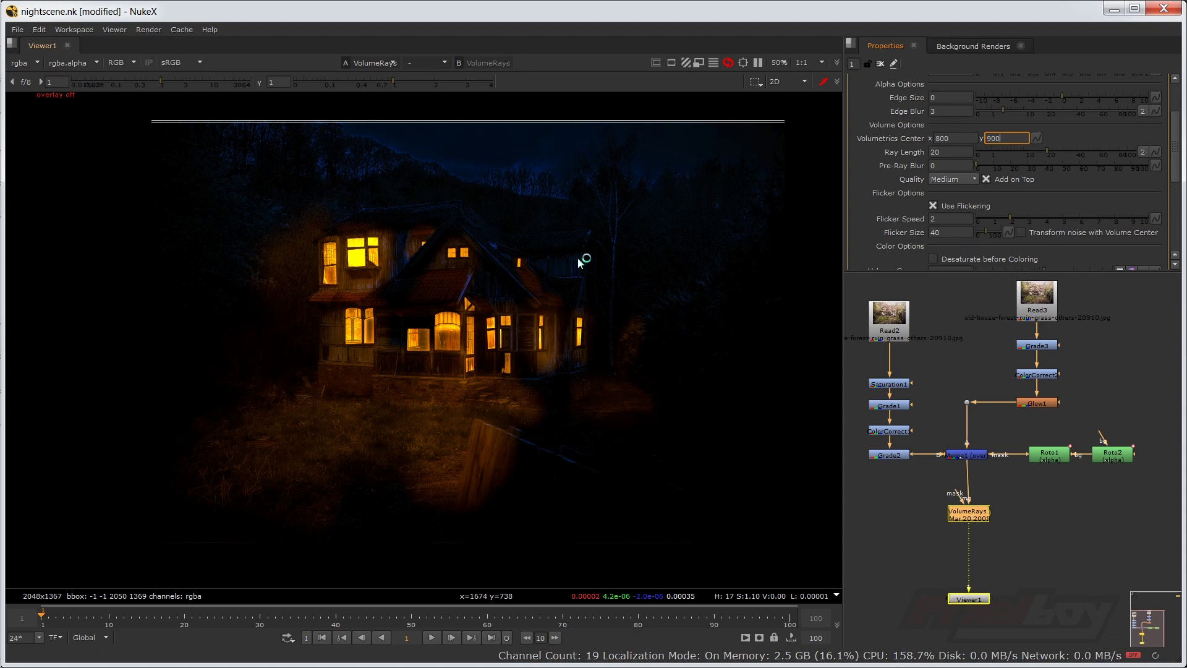
scroll(577, 258, "down", 2)
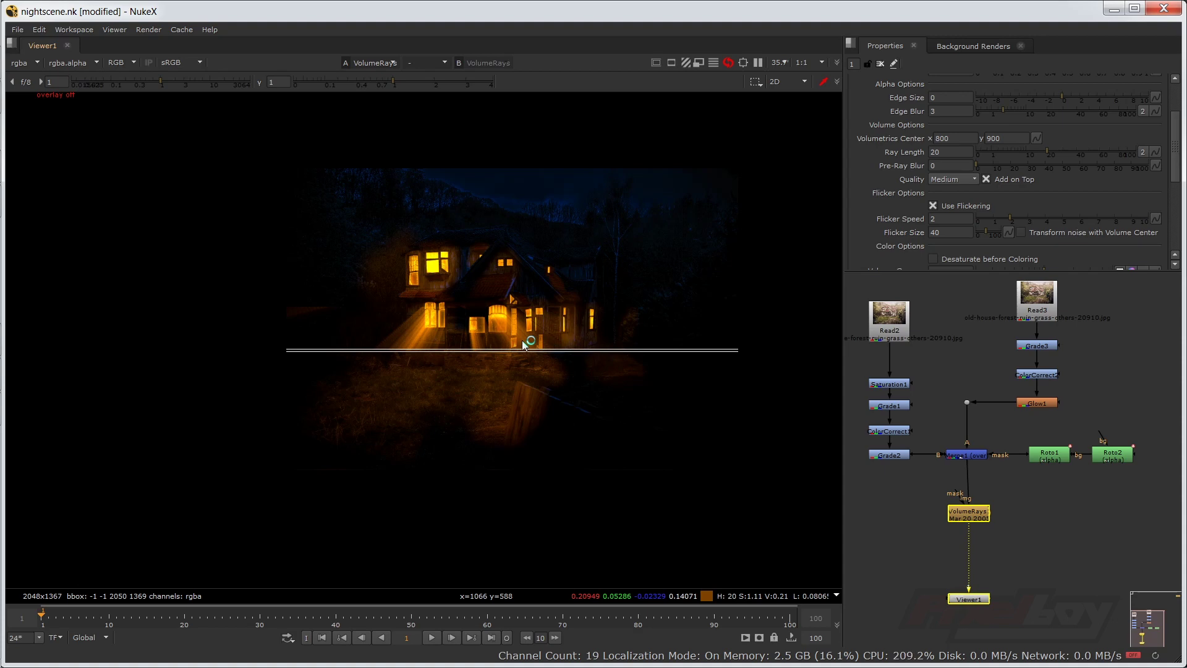
scroll(522, 341, "up", 2)
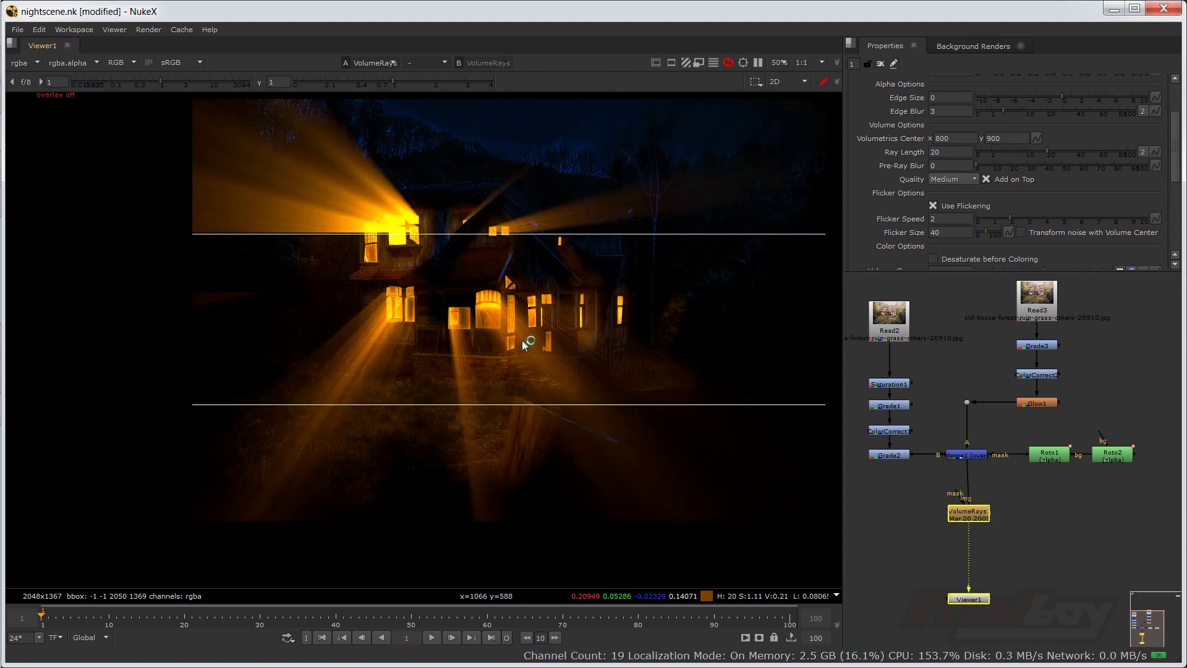
- Set VolumeRays1's Ray Length to 12.5 and Pre-Ray Blur to 18.5
left_click(953, 138)
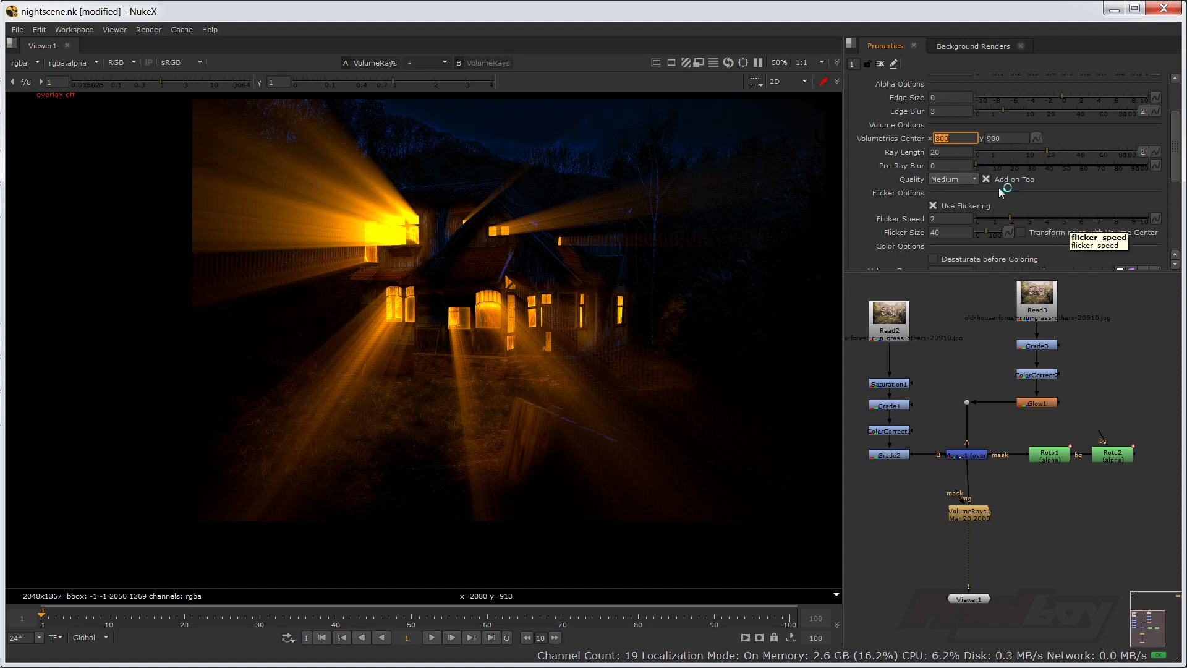
left_click_drag(1044, 152, 1009, 168)
left_click(982, 165)
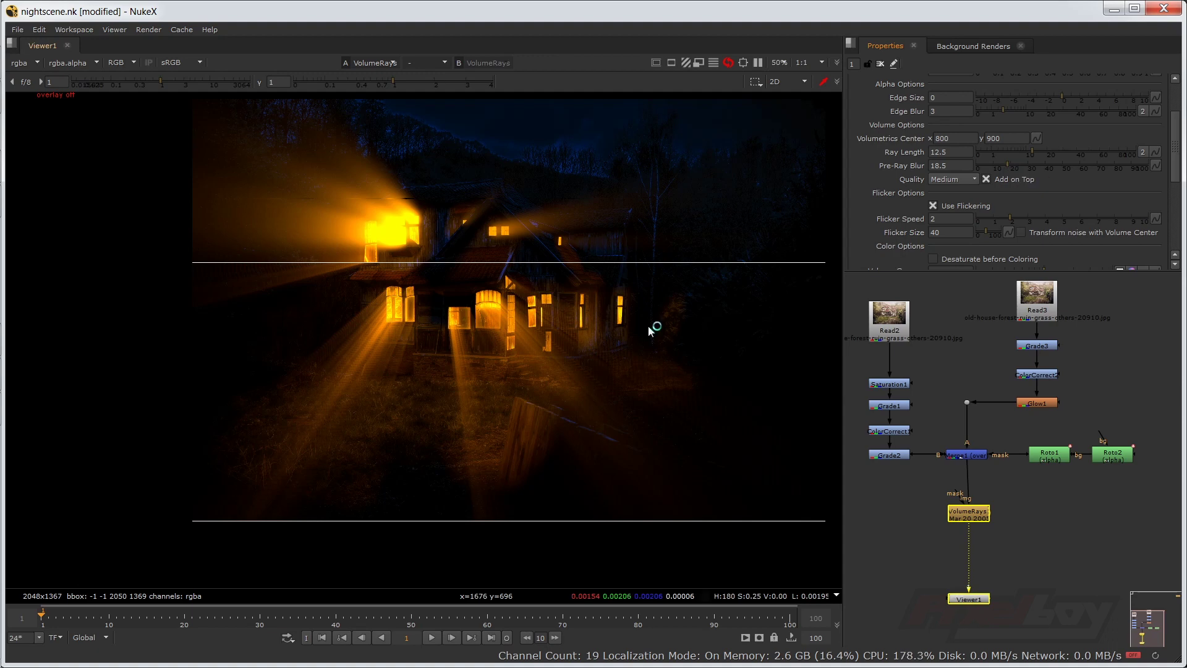
- Set Volume Gamma to 0.78, Volume Gain to 0.25 and Initial Volume Color to 0.6, and save the script
scroll(1011, 228, "down", 5)
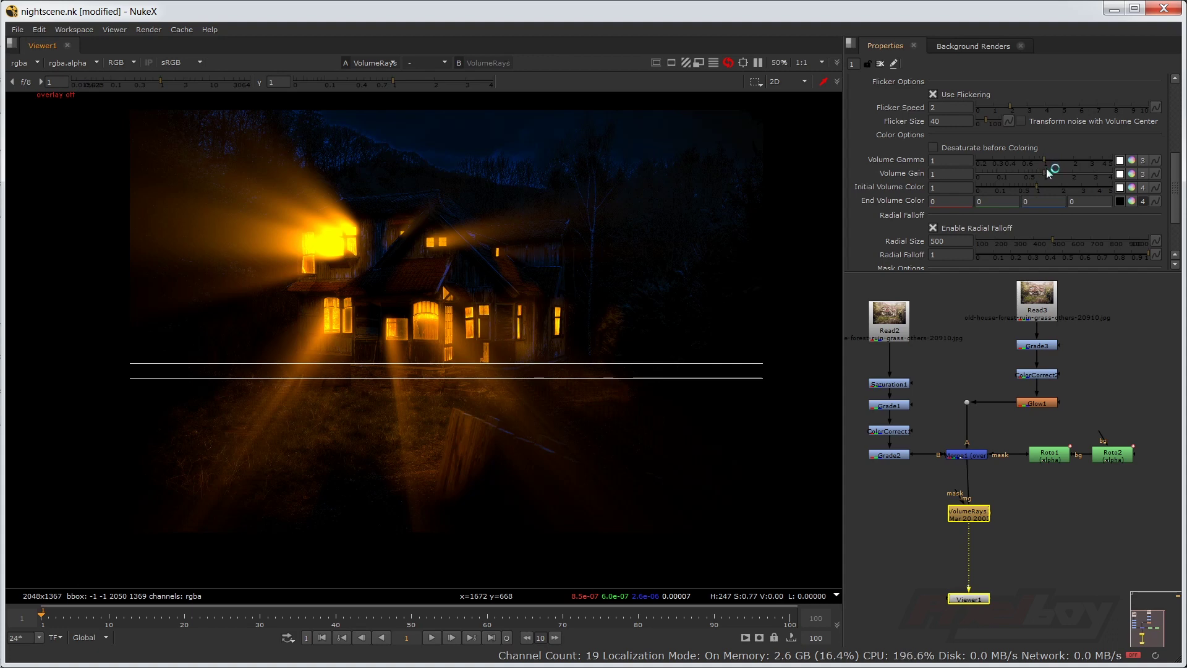
left_click_drag(1044, 175, 1024, 190)
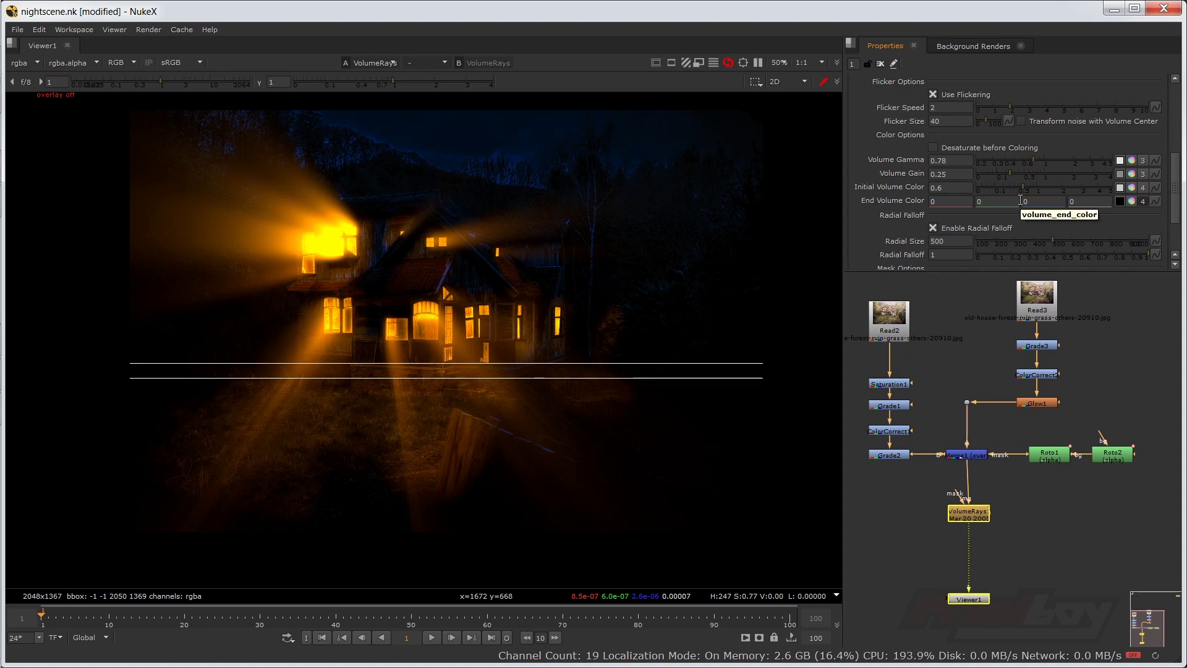
key("ctrl+s")
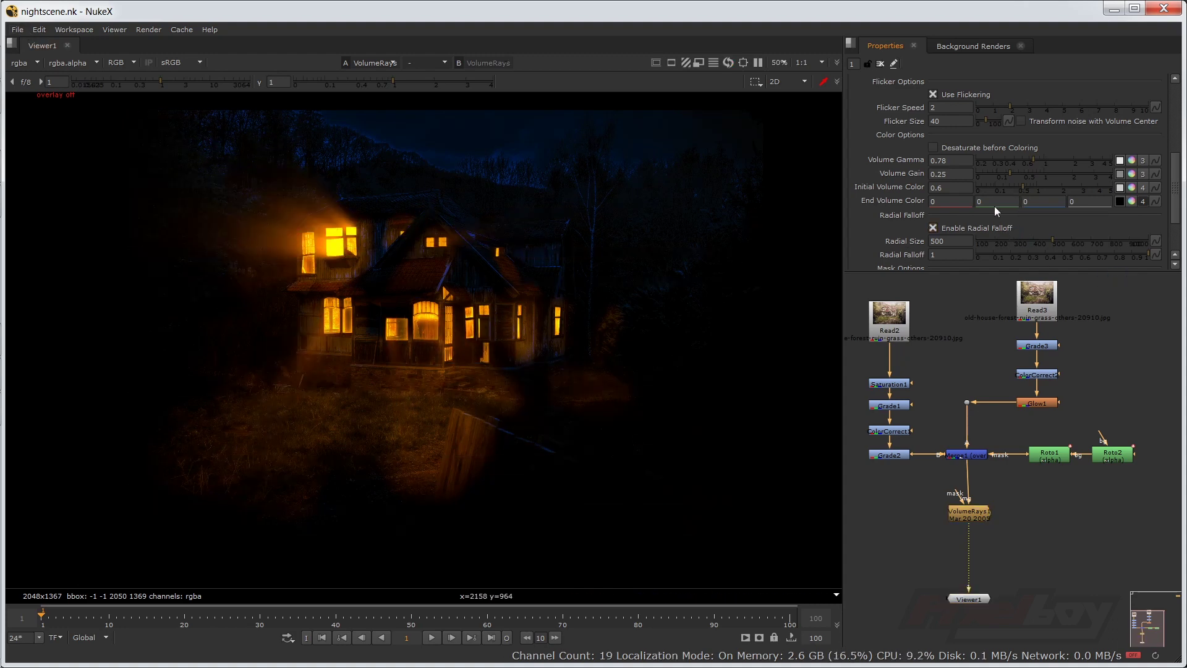
- Set the y value of VolumeRays1's Volumetrics Center to 990
scroll(995, 205, "up", 4)
left_click(996, 139)
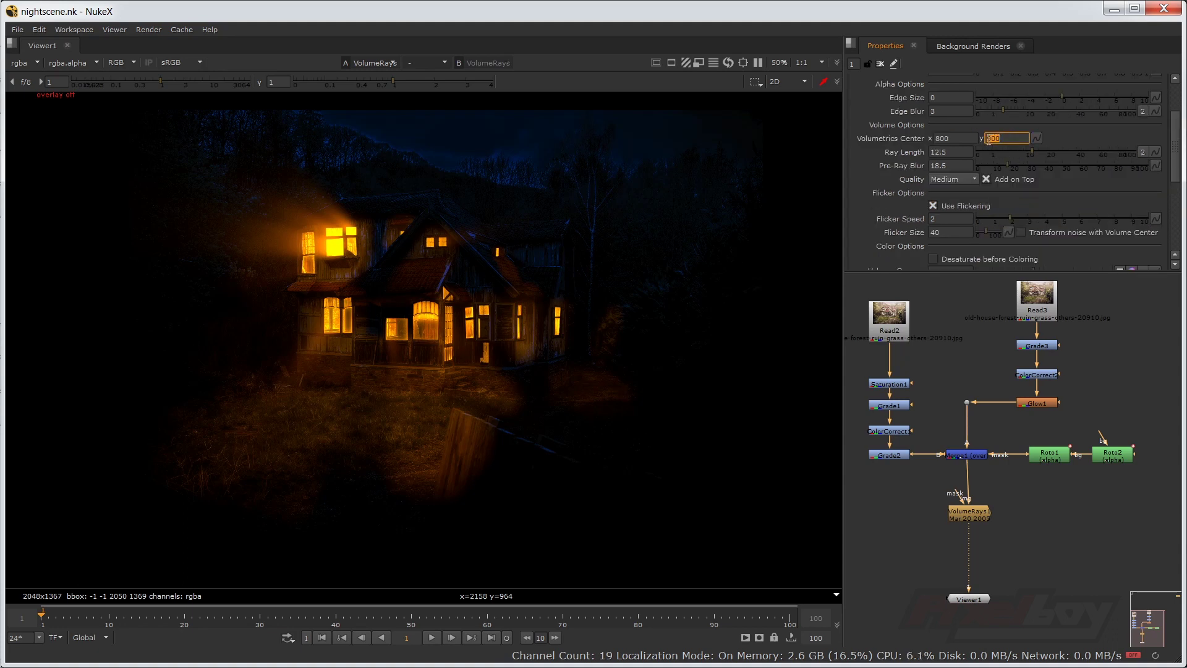
double_click(999, 140)
left_click_drag(991, 139, 1001, 139)
key("Down")
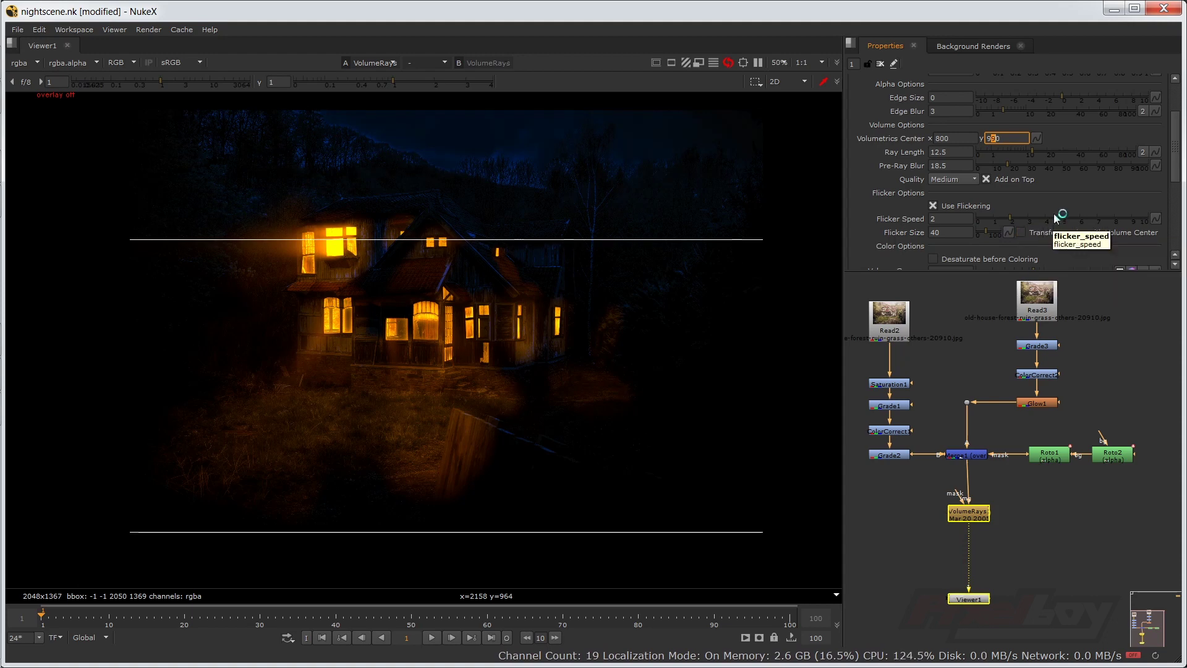
- Set VolumeRays1's Radial Size to 970 and turn on proxy mode for the viewer
scroll(1051, 213, "down", 5)
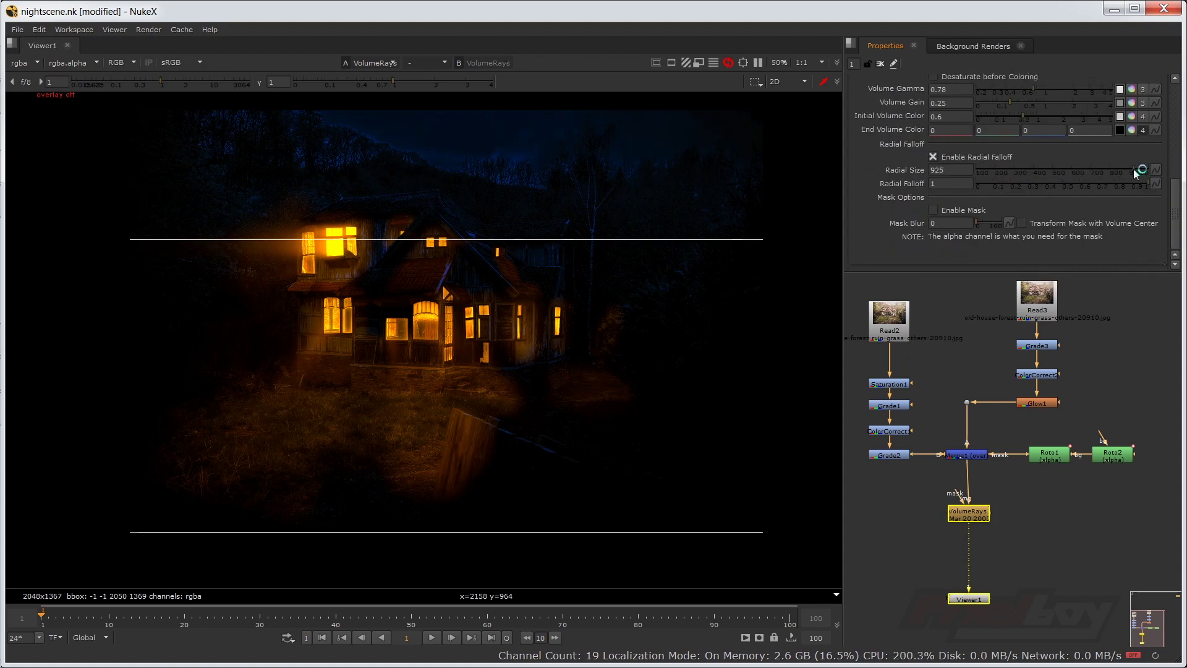
left_click(1143, 172)
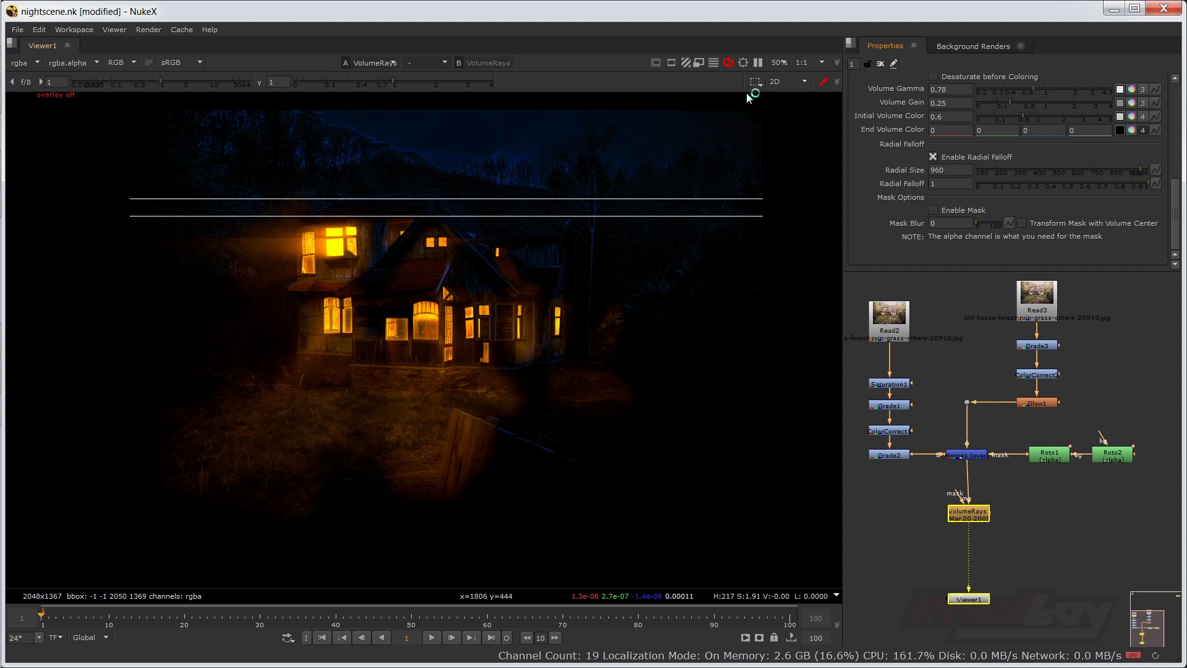
left_click(698, 62)
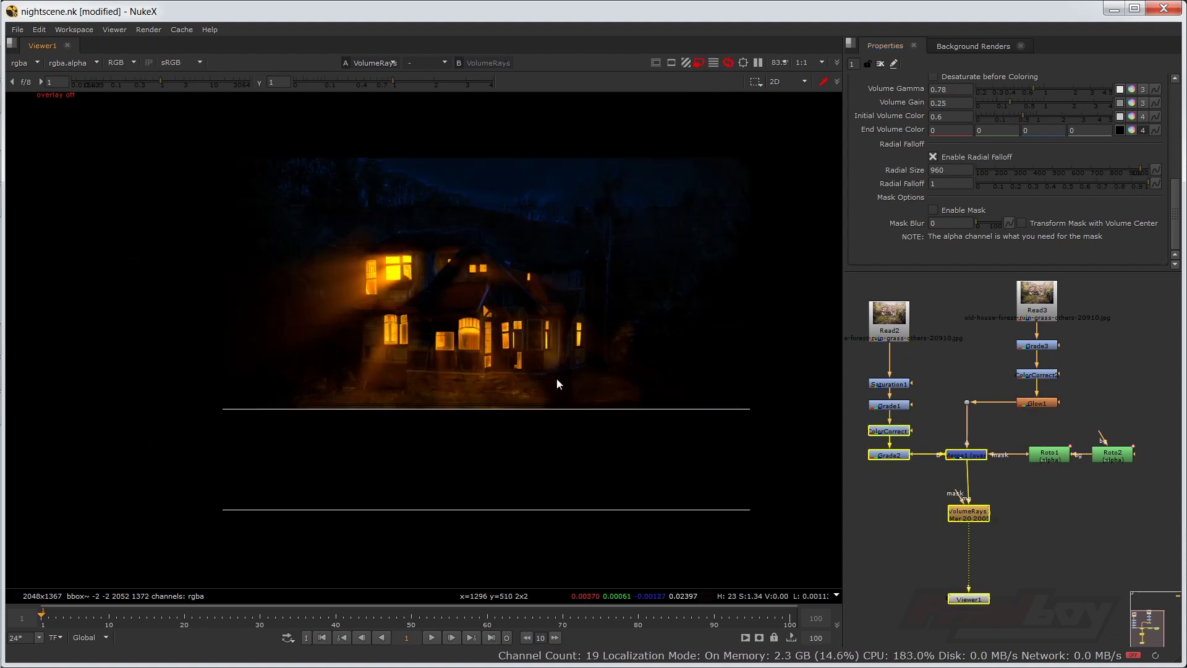
scroll(556, 378, "up", 2)
left_click(1142, 168)
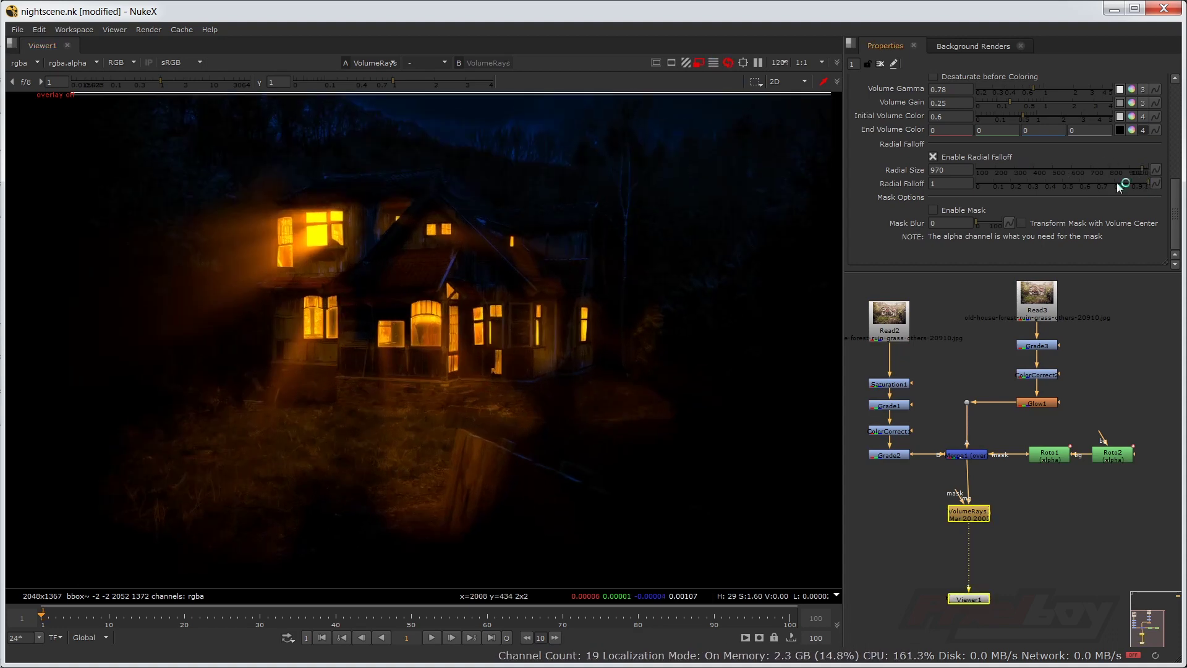
- Set VolumeRays1's Flicker Speed to 3.2, Edge Size to -3.3 and Ray Length to 9.5
scroll(1075, 152, "up", 3)
scroll(1071, 153, "up", 3)
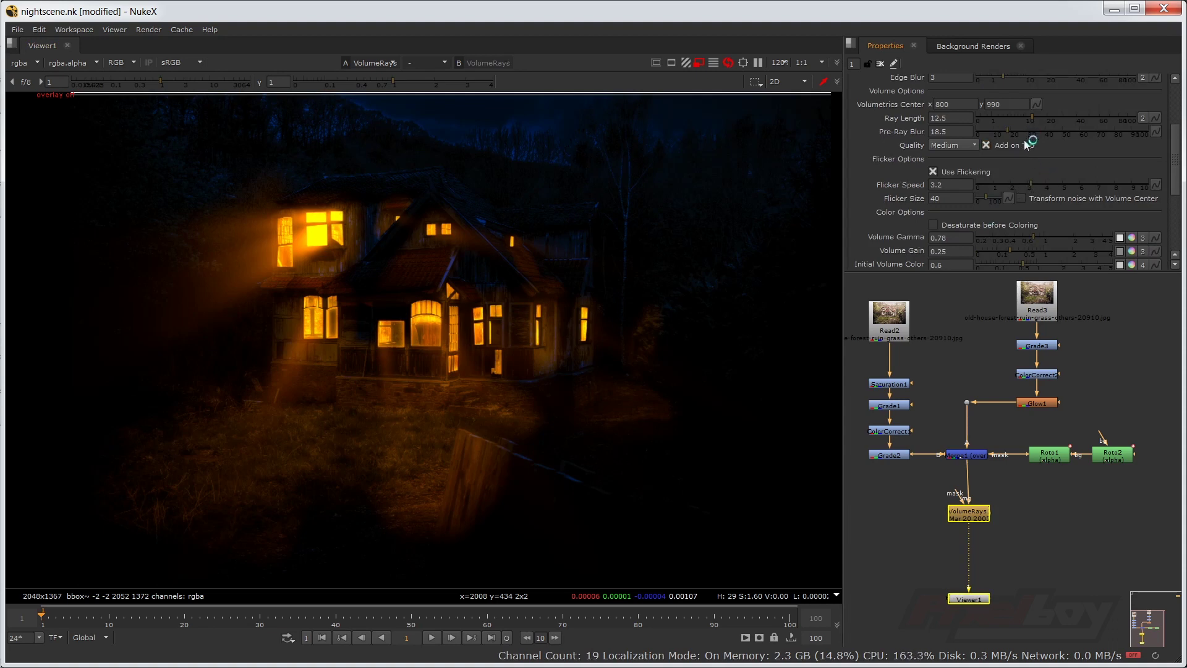
scroll(1036, 132, "up", 3)
left_click_drag(1061, 134, 1037, 139)
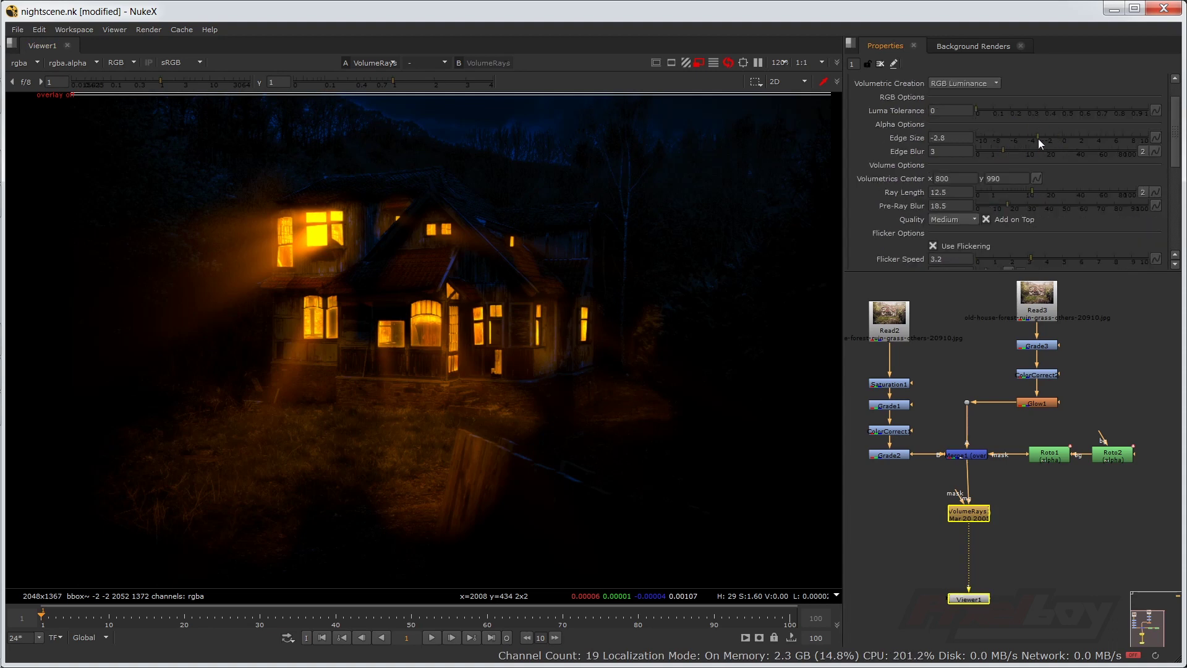
left_click_drag(1031, 191, 1025, 192)
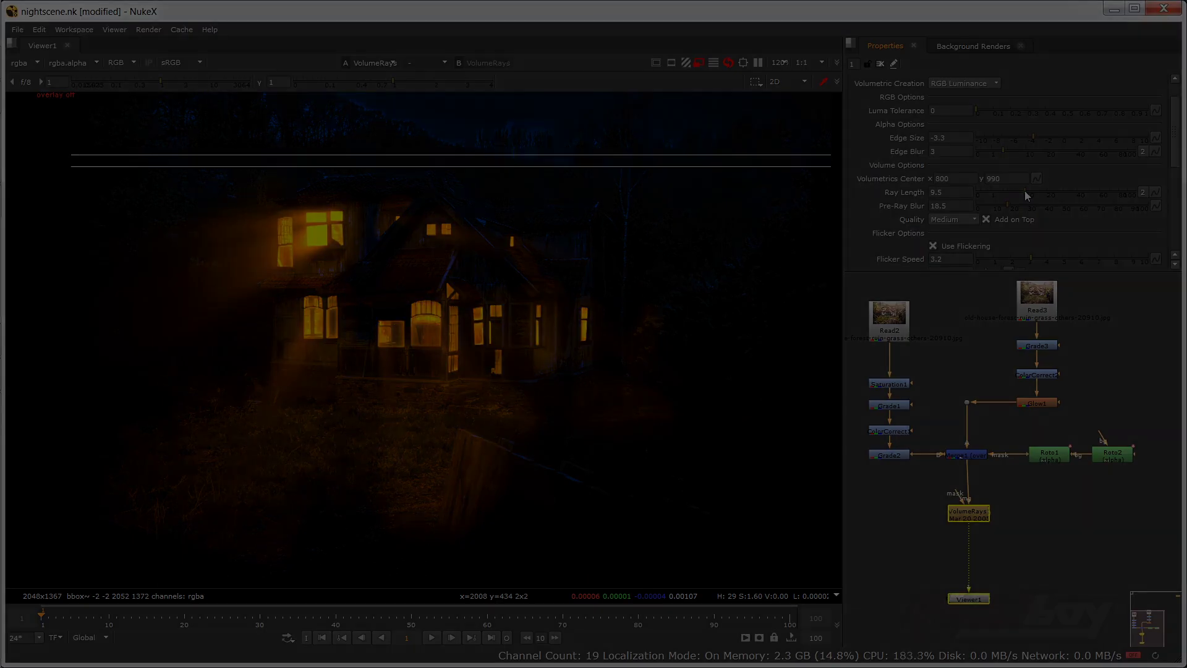